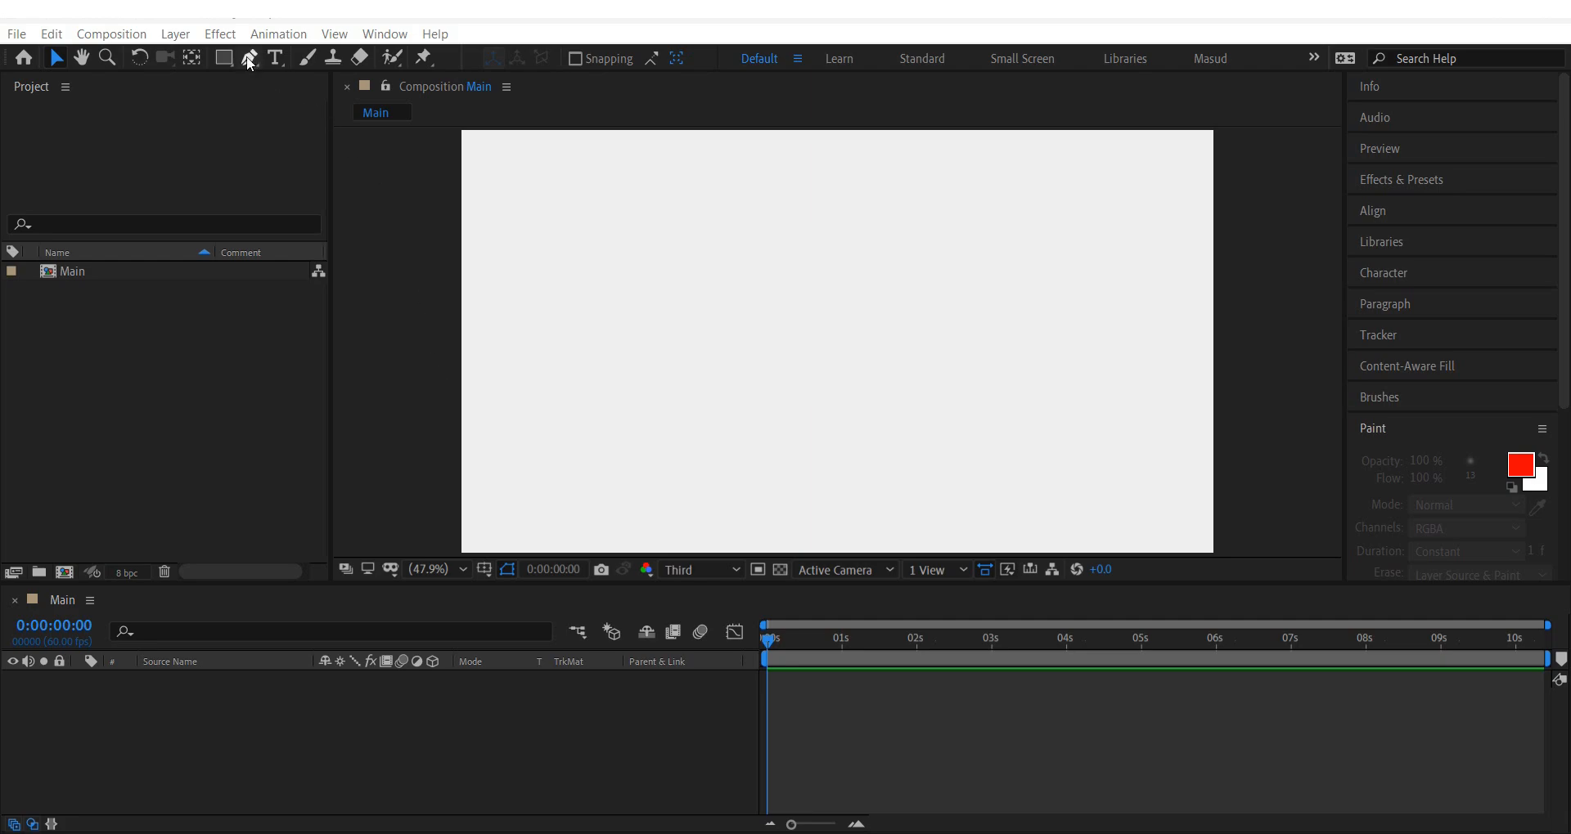
click(223, 57)
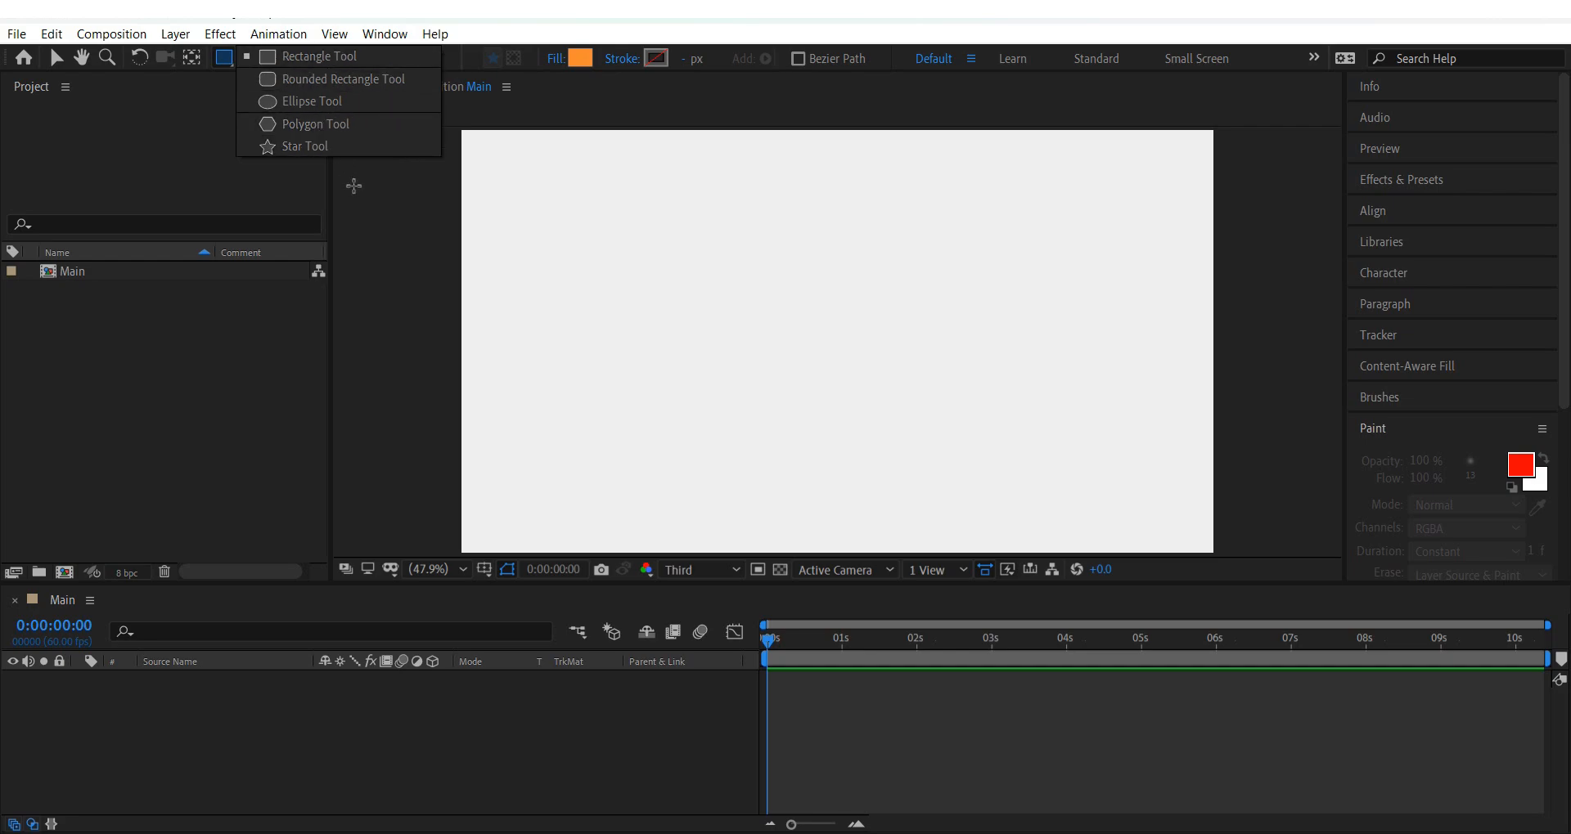
click(253, 57)
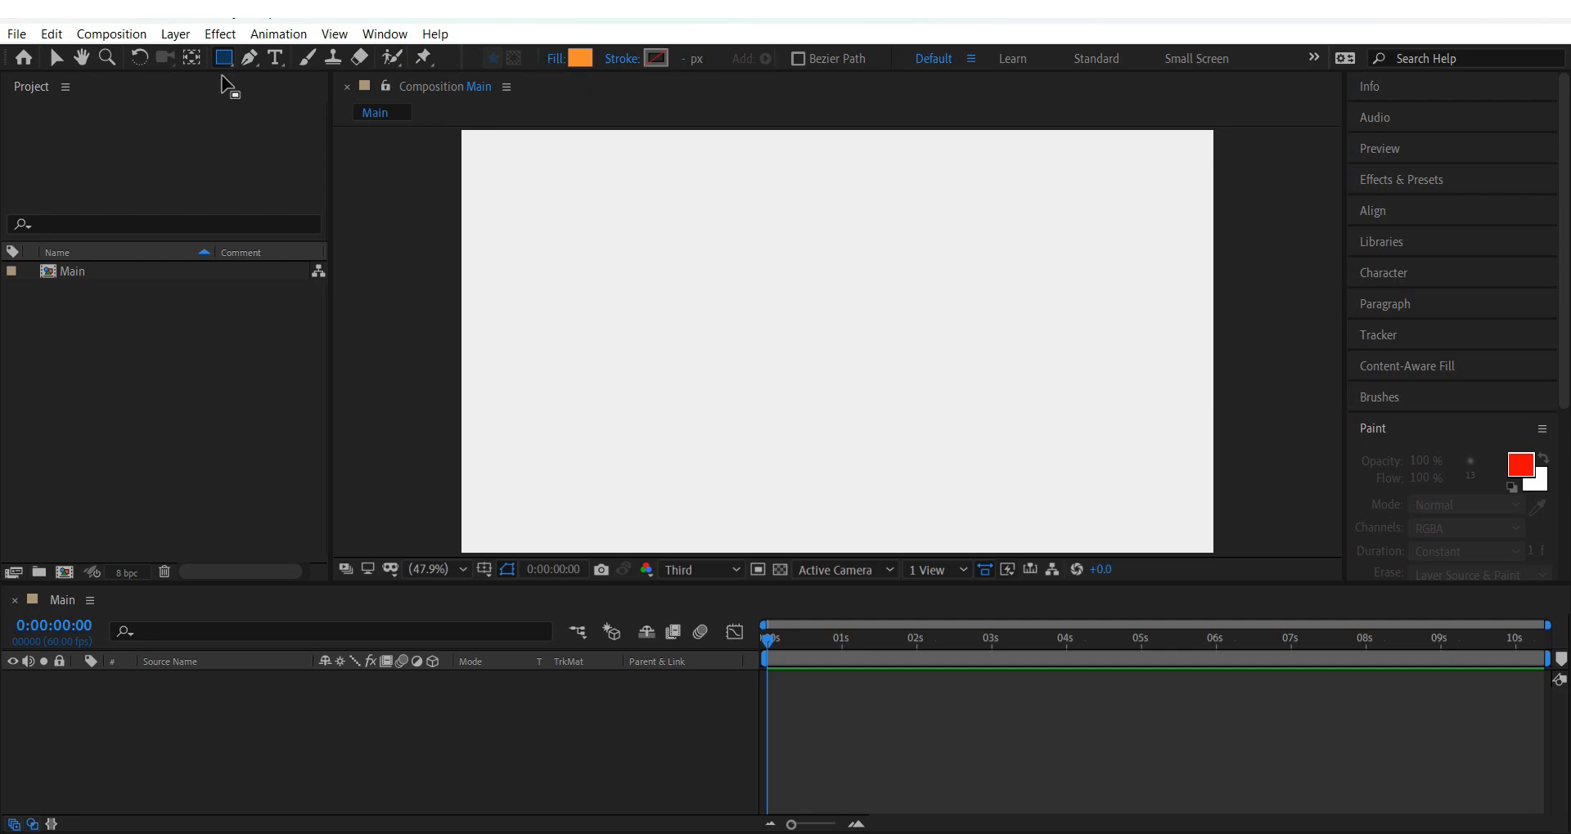
click(56, 58)
click(276, 58)
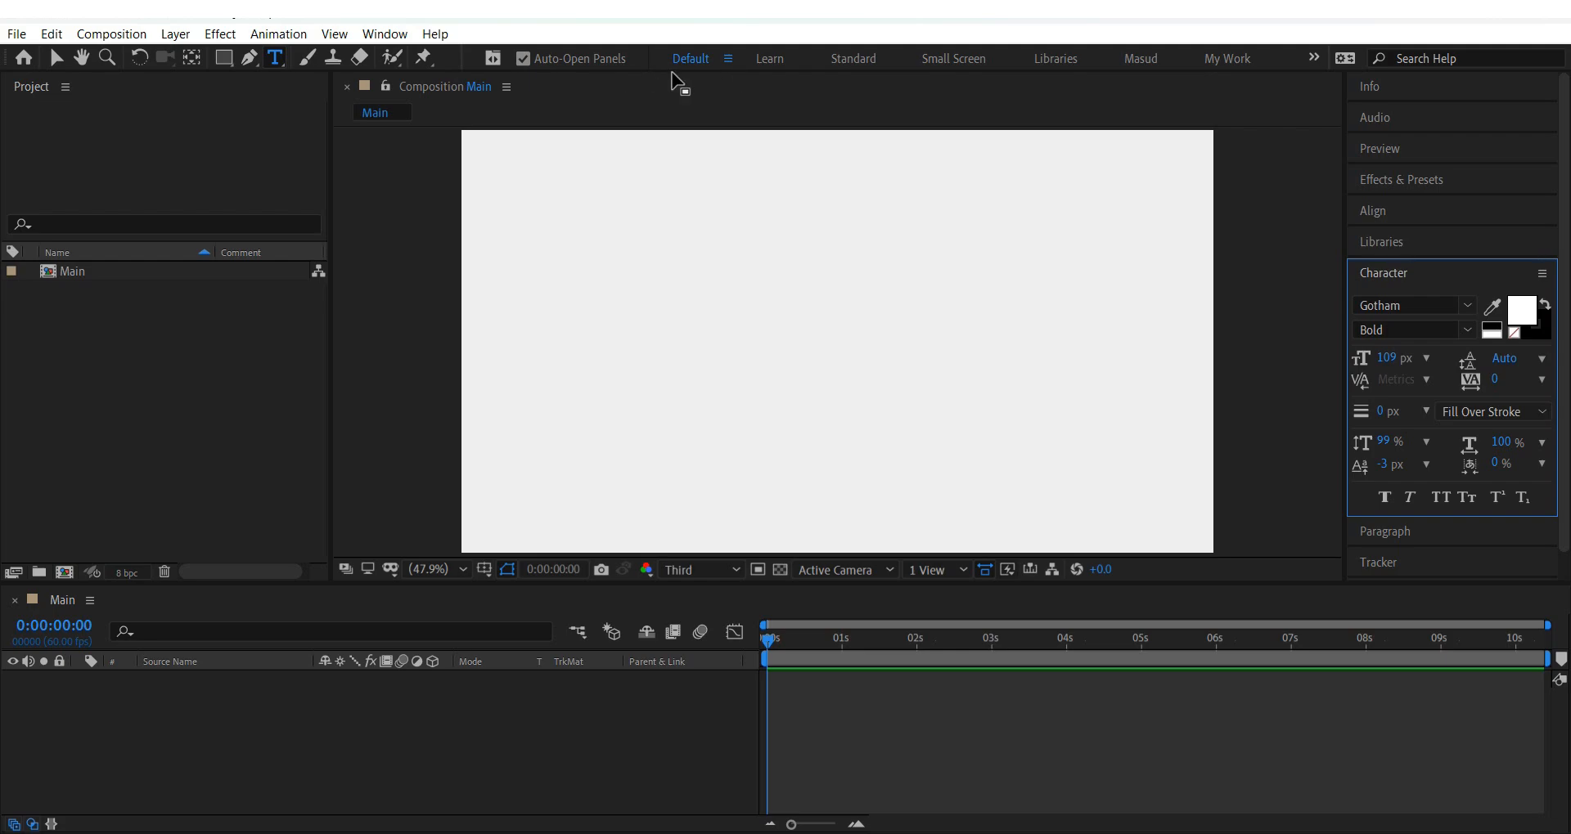
click(247, 59)
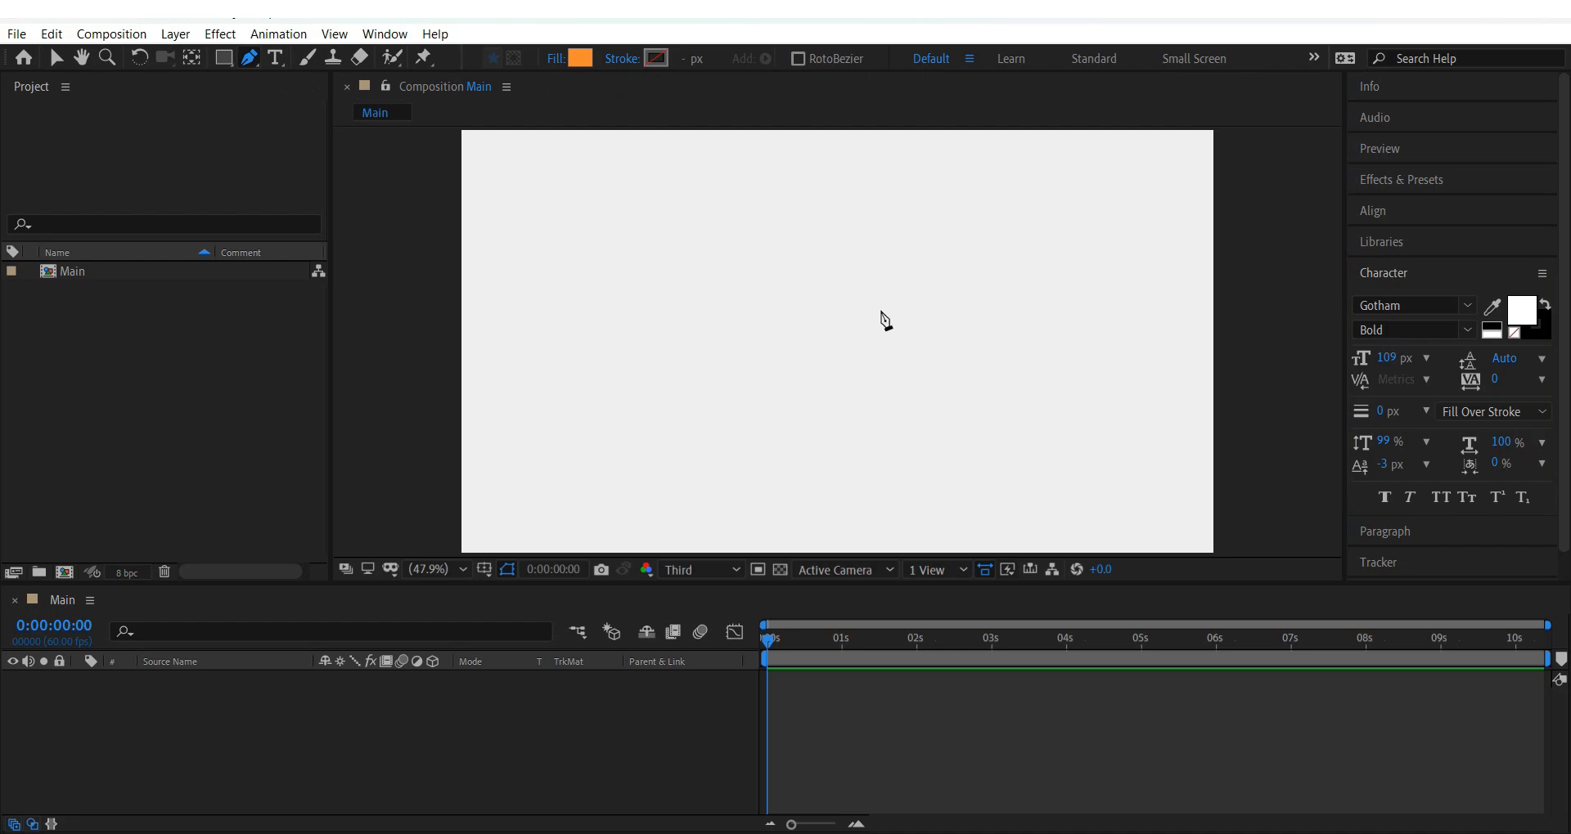
mouse_move(224, 61)
mouse_down()
mouse_move(290, 56)
mouse_move(223, 59)
mouse_up()
click(252, 59)
mouse_move(224, 59)
mouse_down()
mouse_move(255, 56)
mouse_move(232, 62)
mouse_up()
Draw a closed, straight-edged four-point orange shape near the middle of the composition with the Pen tool.
click(250, 59)
click(914, 255)
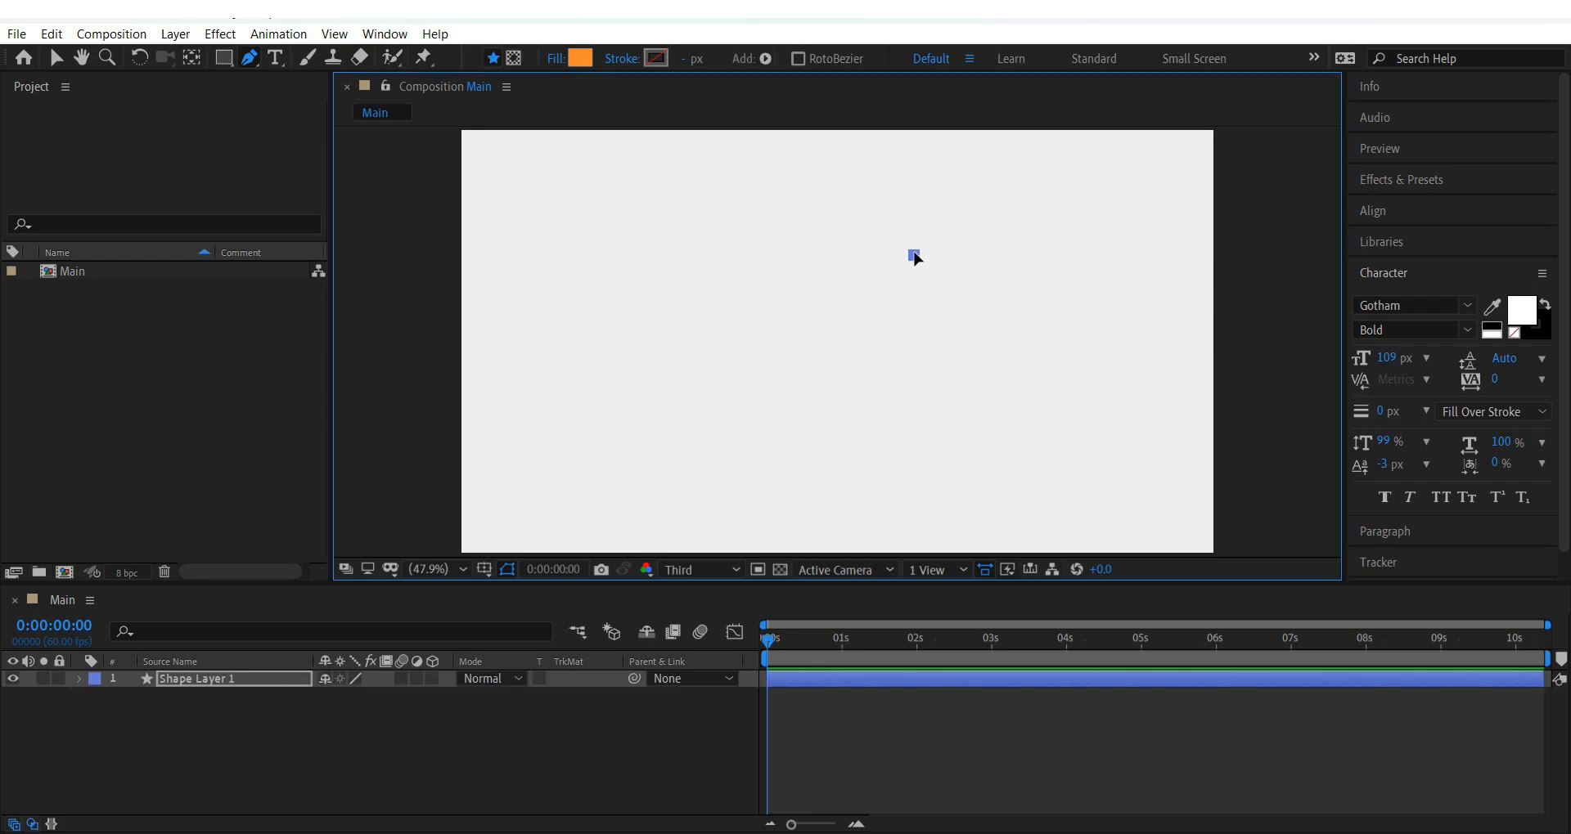
click(738, 256)
click(737, 373)
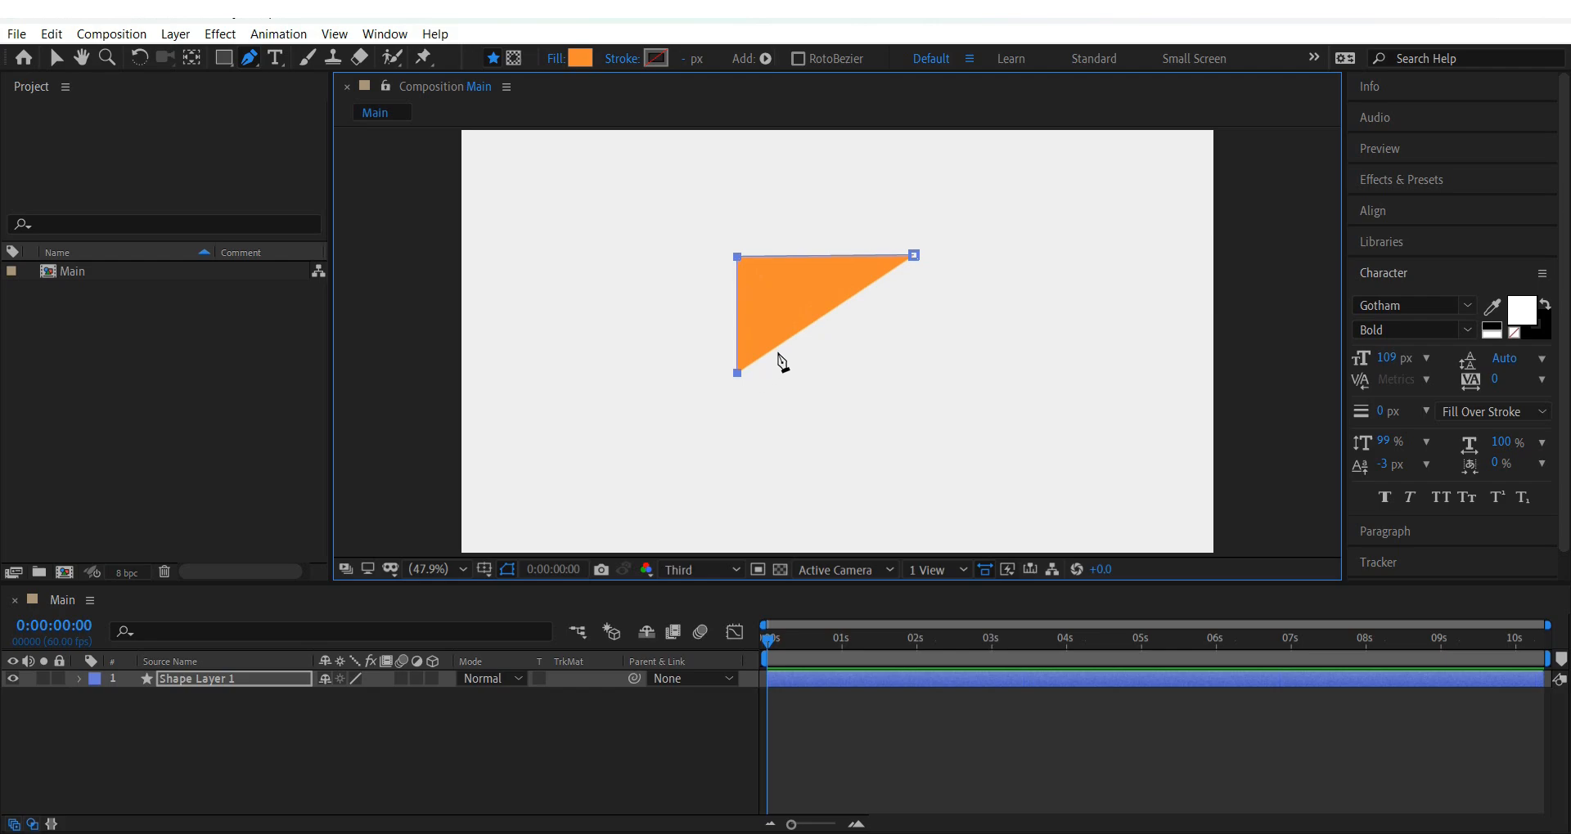
click(903, 372)
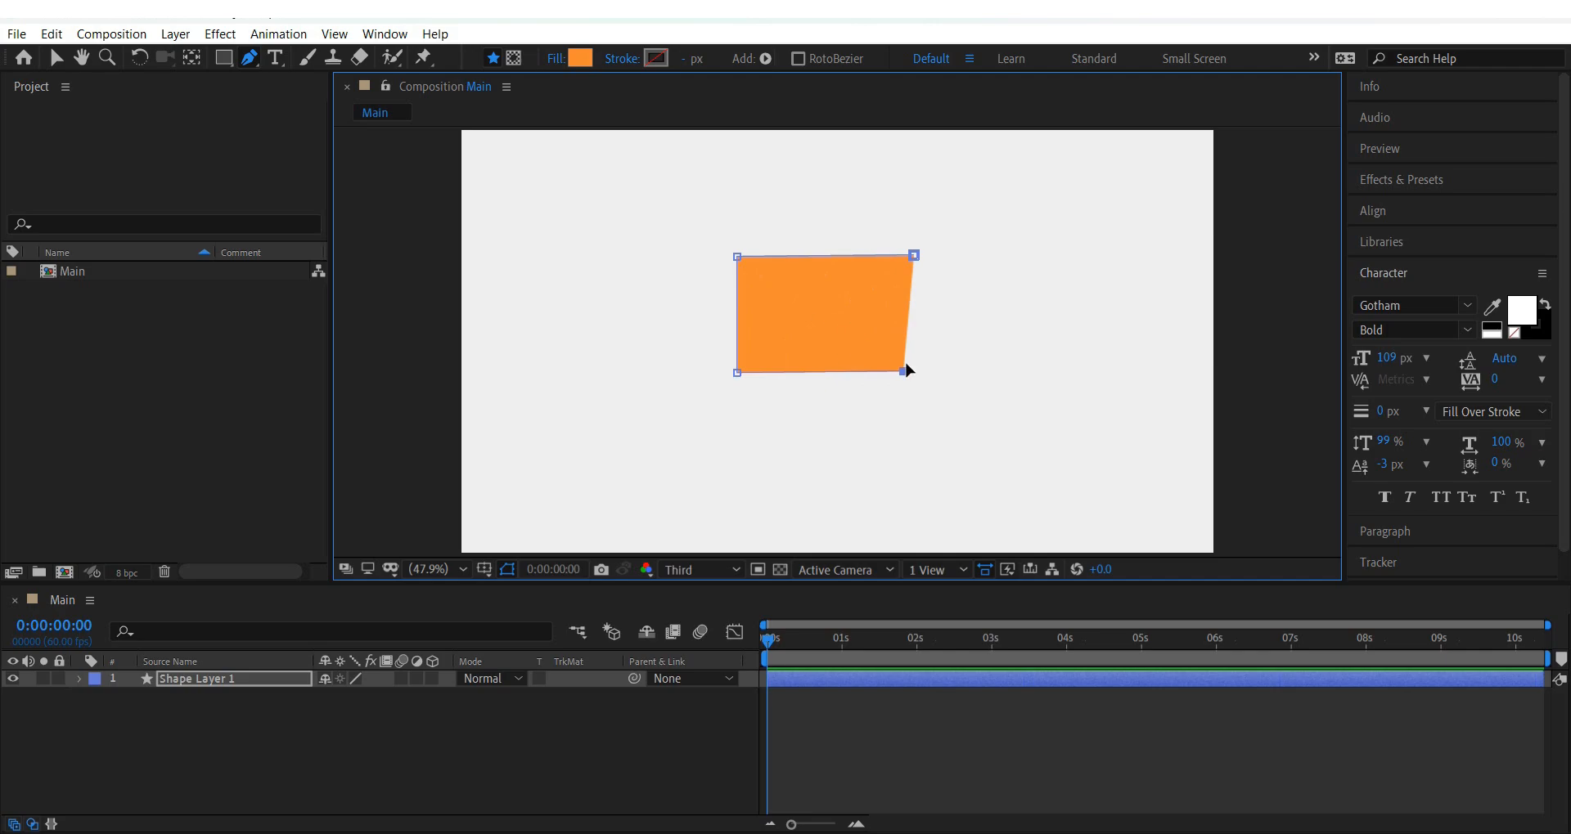
click(914, 256)
click(914, 256)
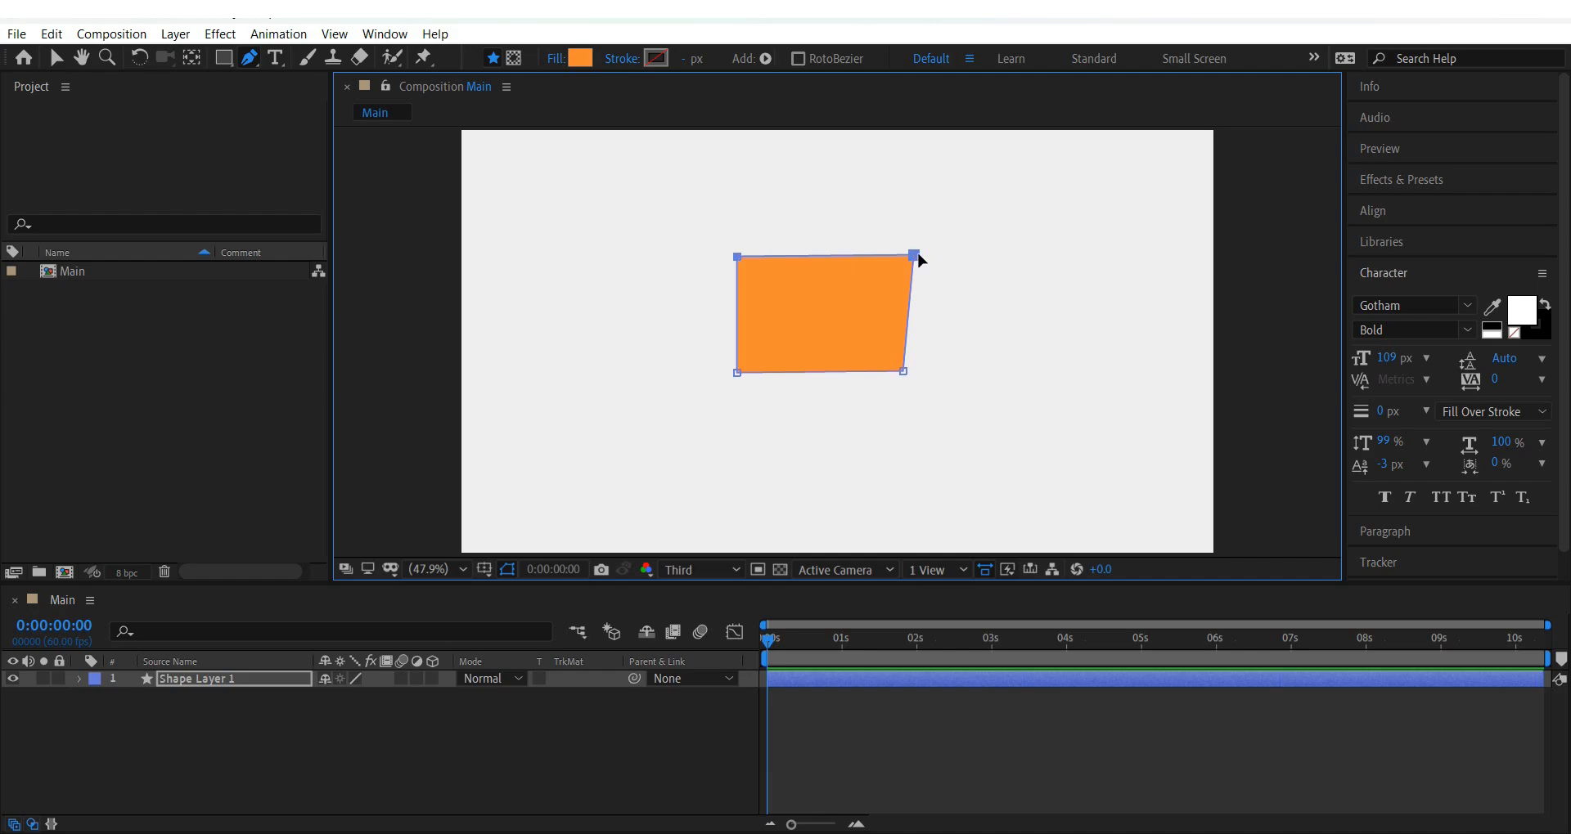
Move the shape's upper-right vertex slightly inward with the Selection tool, then reselect the whole shape layer.
click(56, 57)
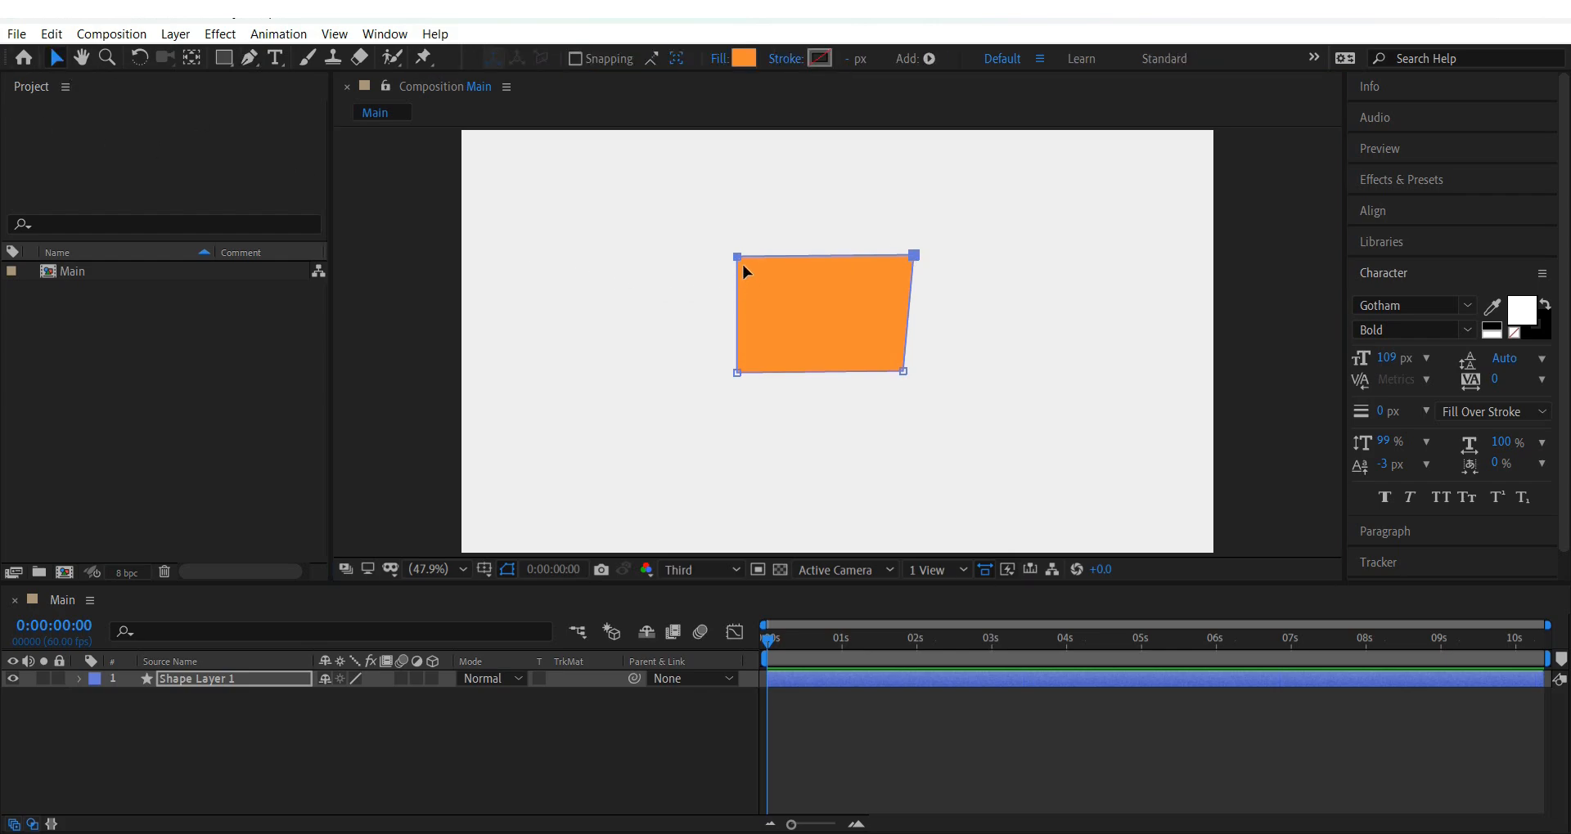
drag(917, 261, 908, 258)
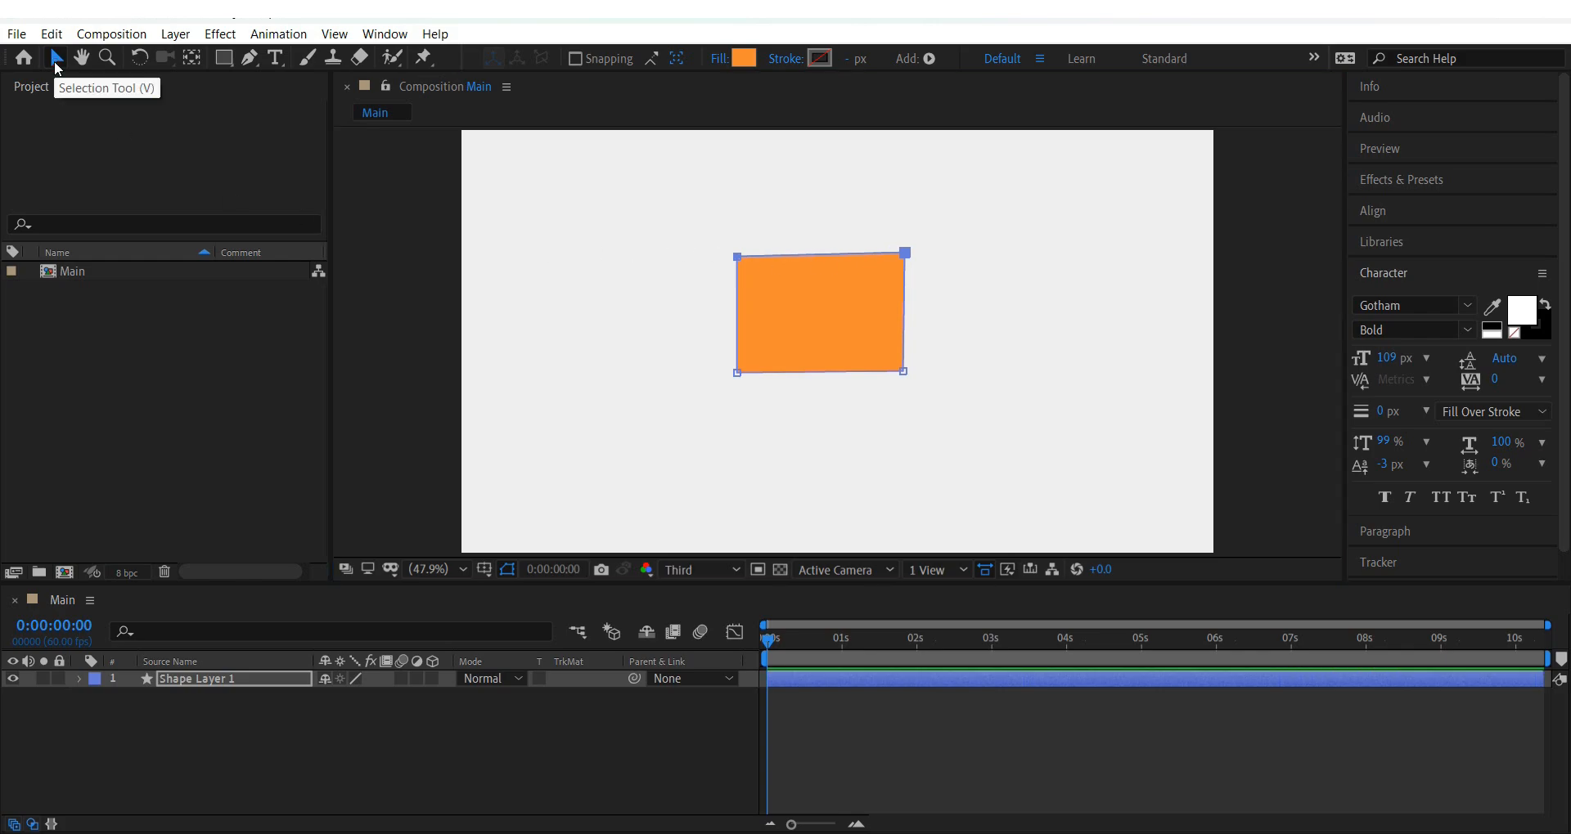
click(620, 282)
click(922, 327)
click(867, 272)
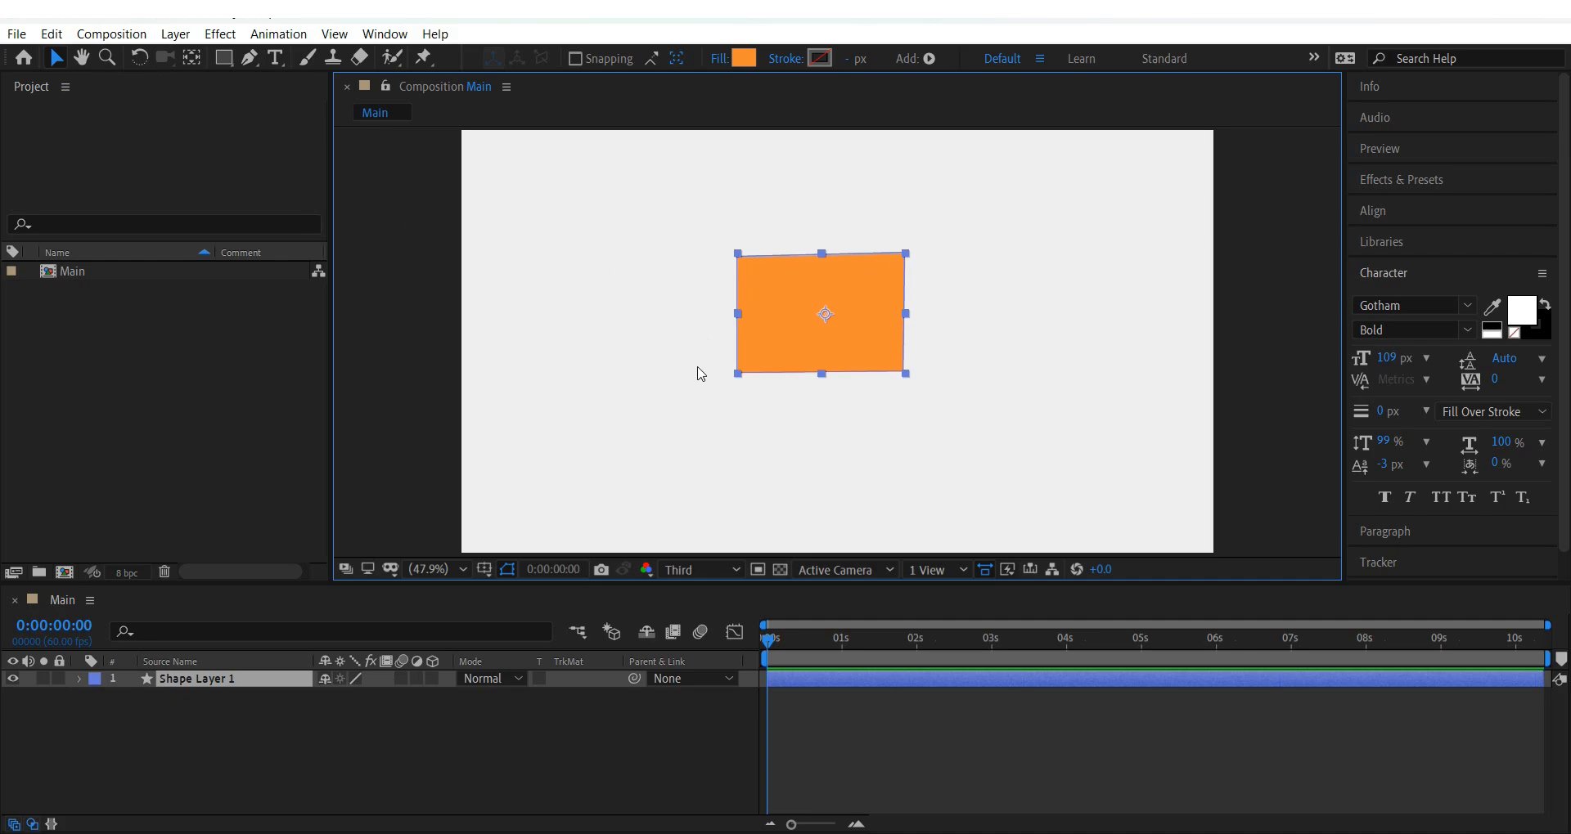
click(610, 316)
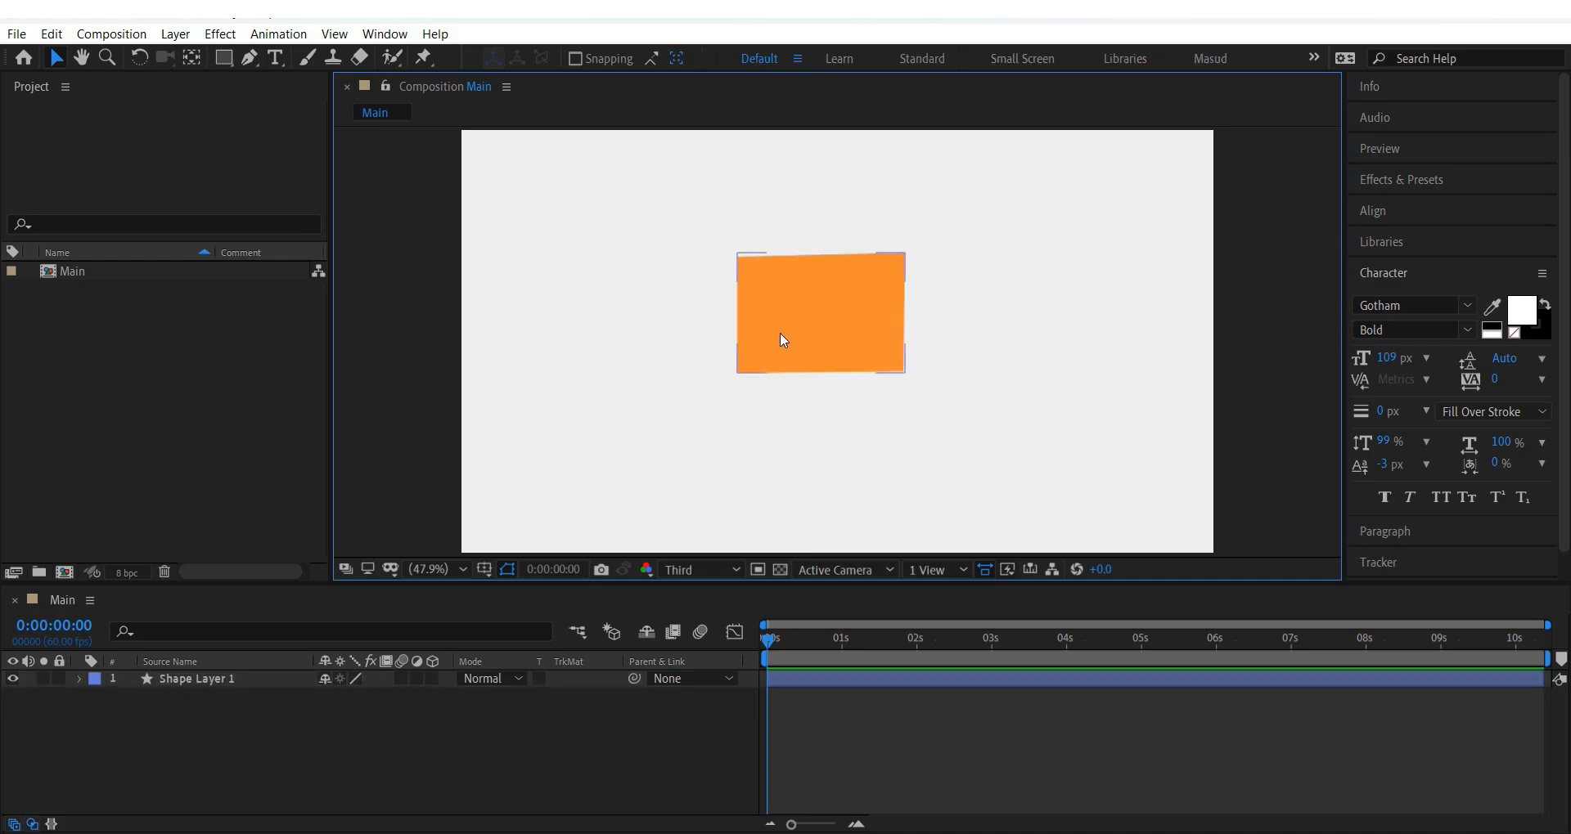
click(863, 321)
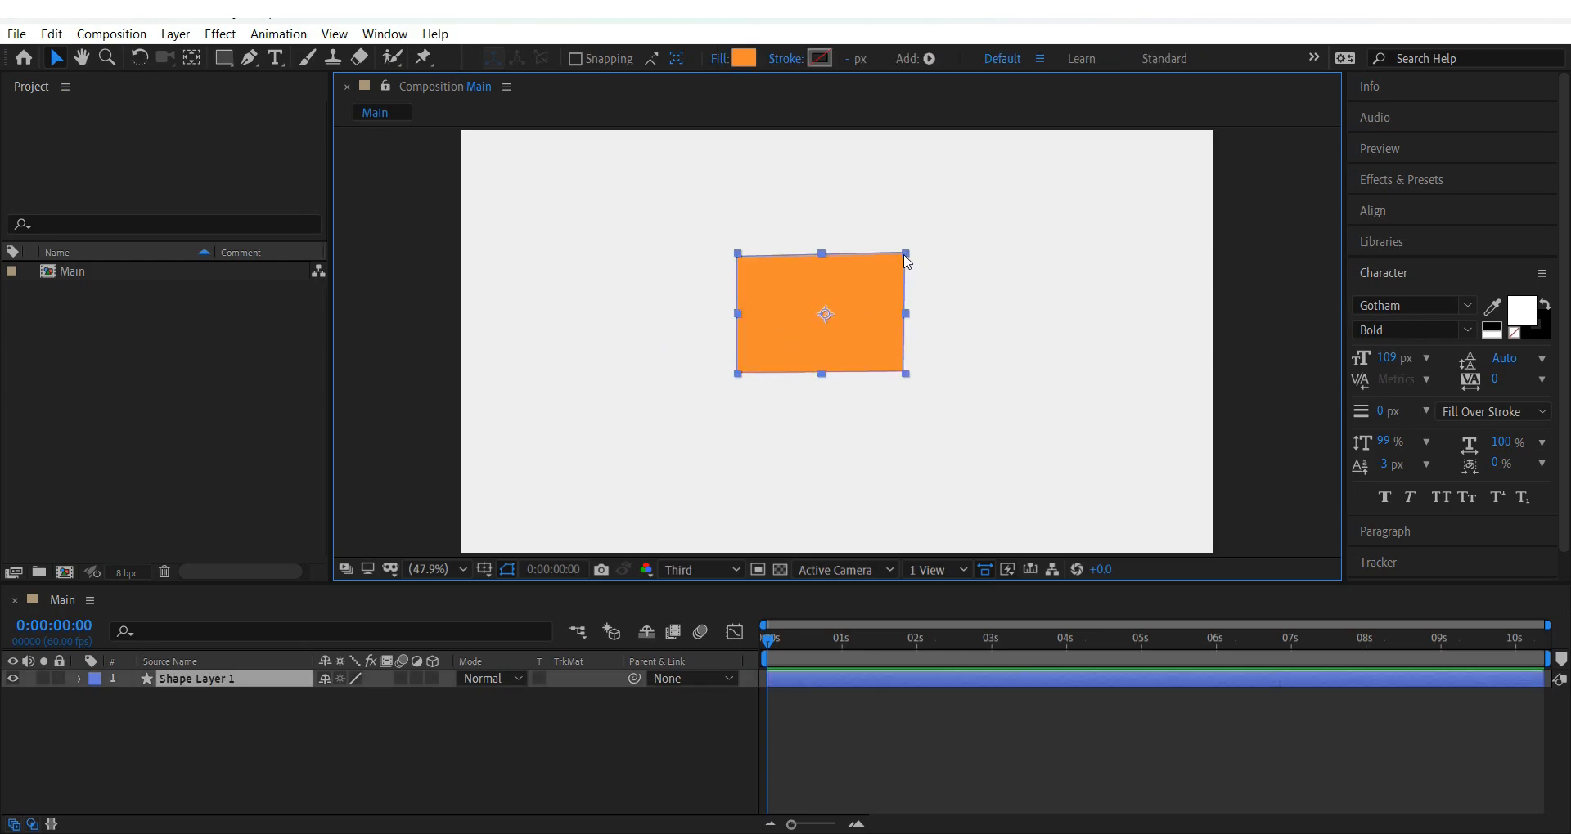
Reposition the shape's upper-right vertex slightly inward and downward with the Pen tool.
click(249, 57)
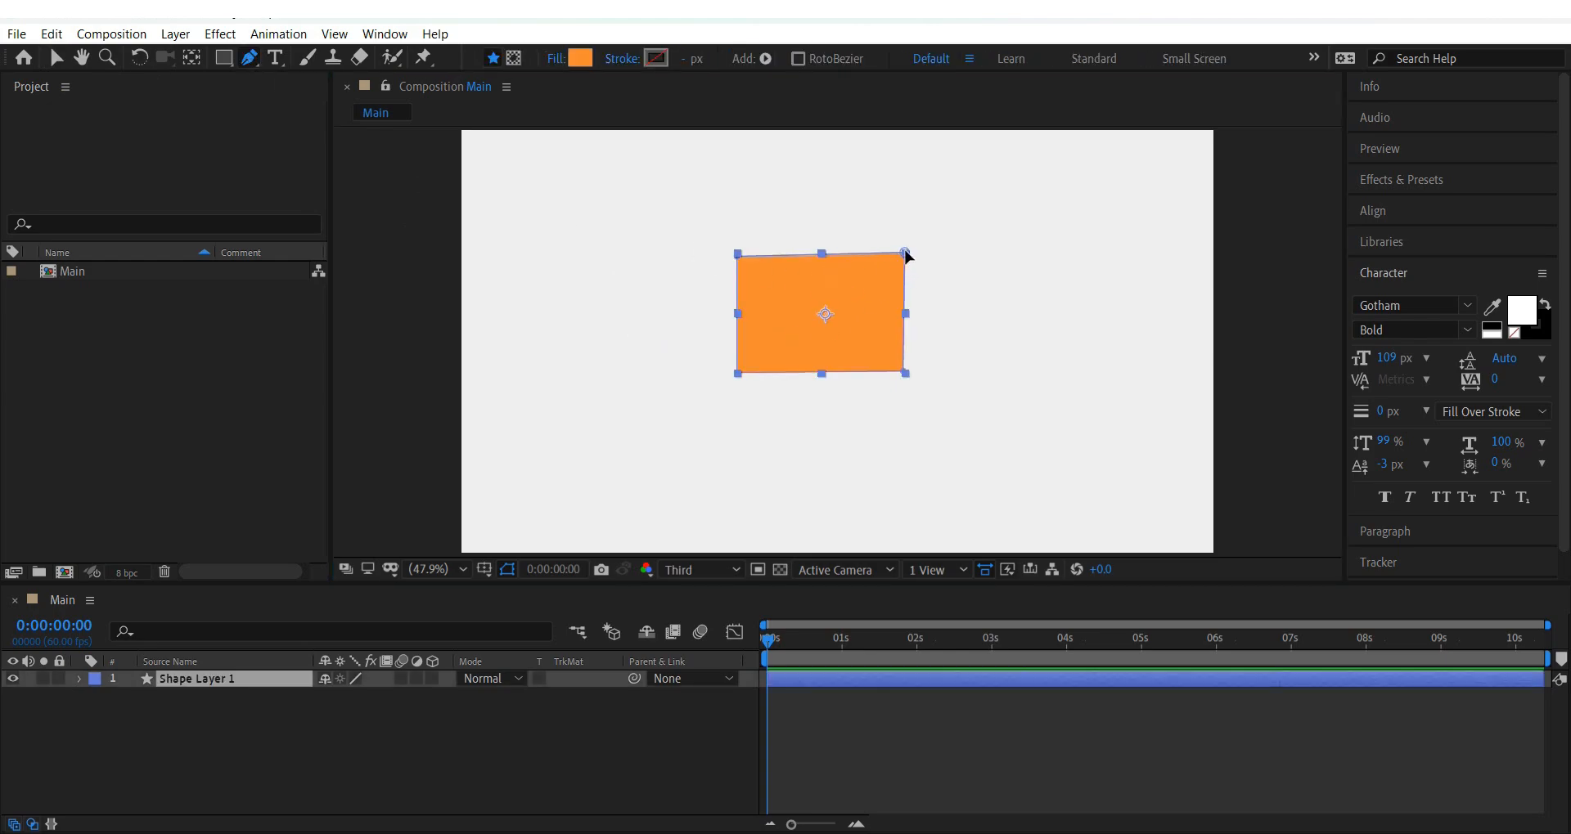
click(57, 57)
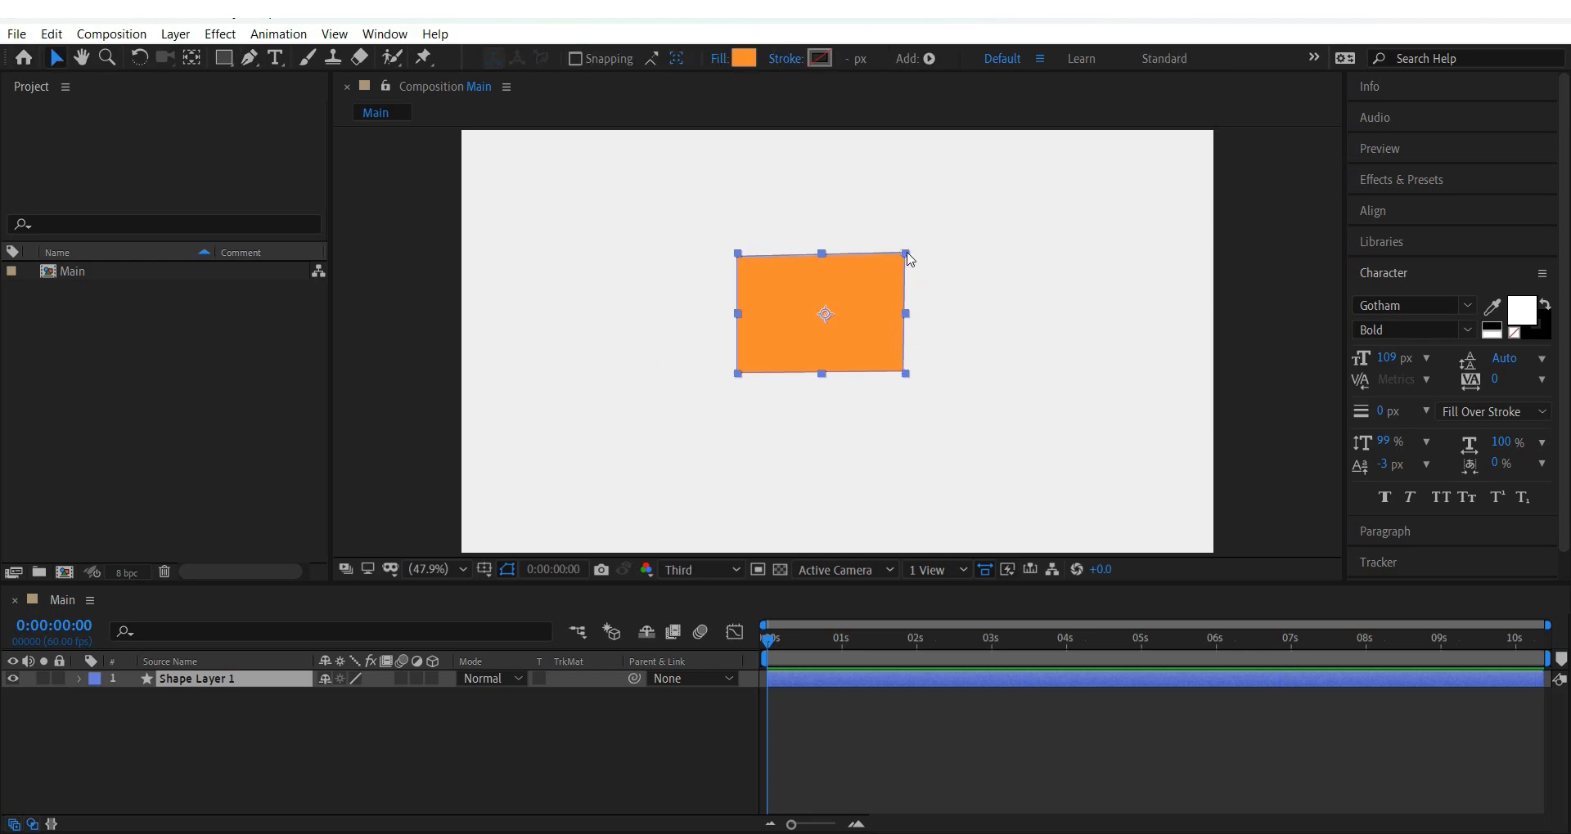
click(910, 260)
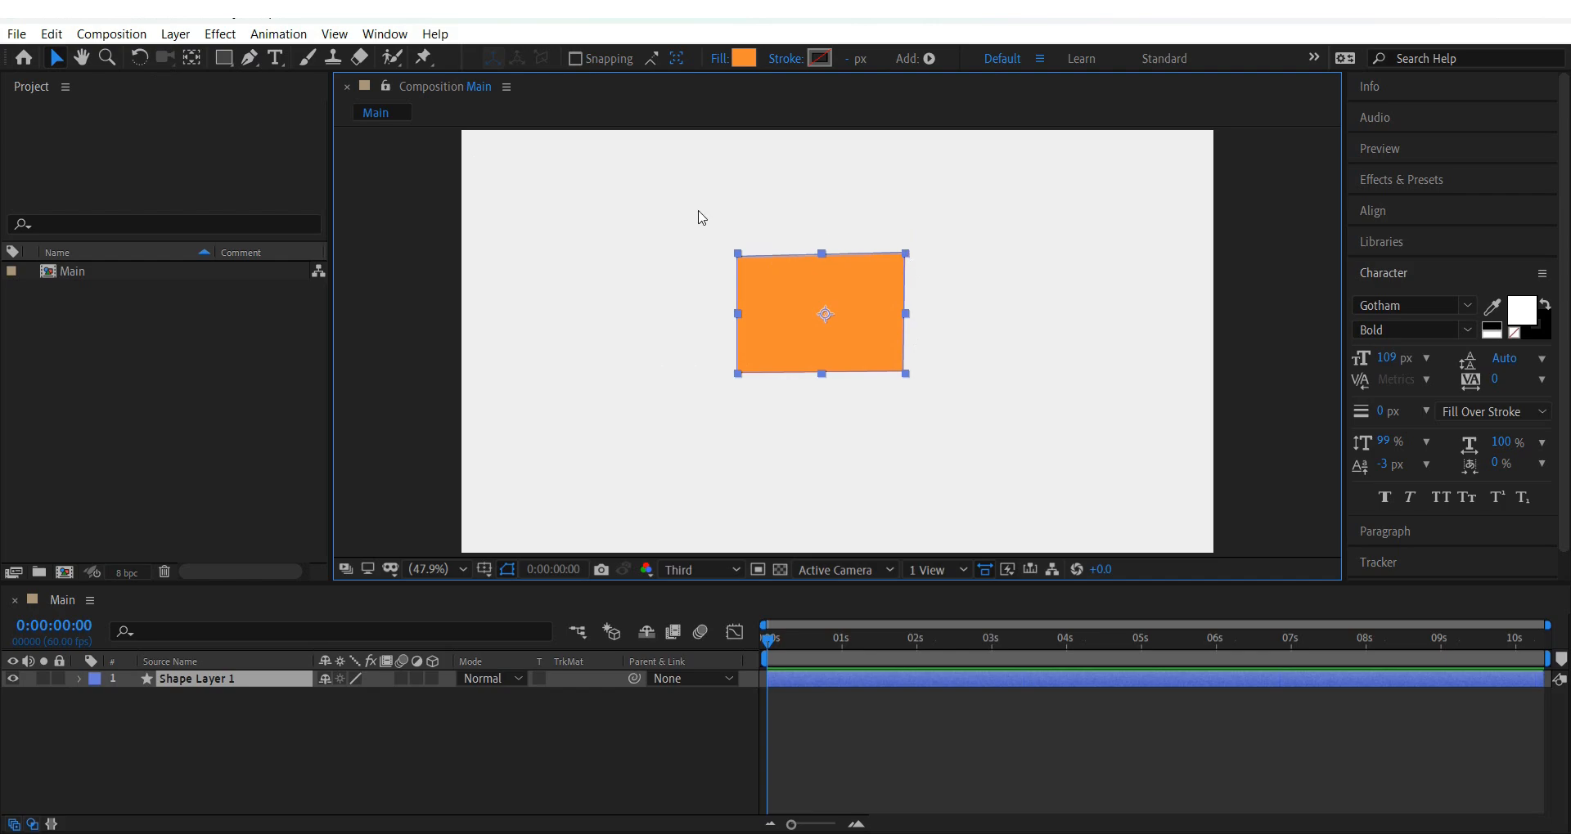
click(249, 59)
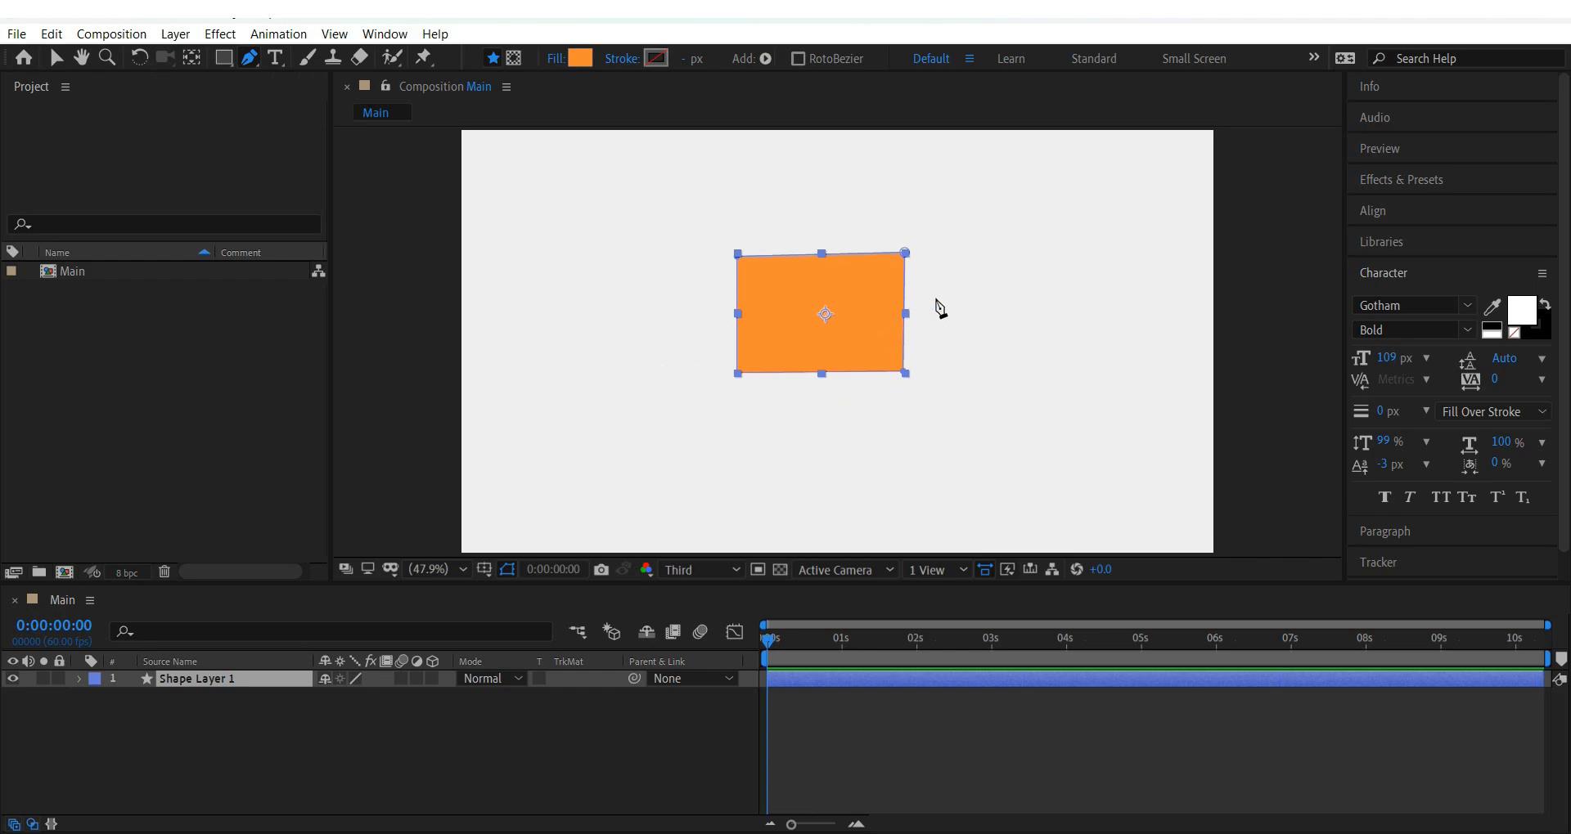
mouse_move(906, 254)
mouse_down()
mouse_move(929, 262)
mouse_move(913, 249)
mouse_up()
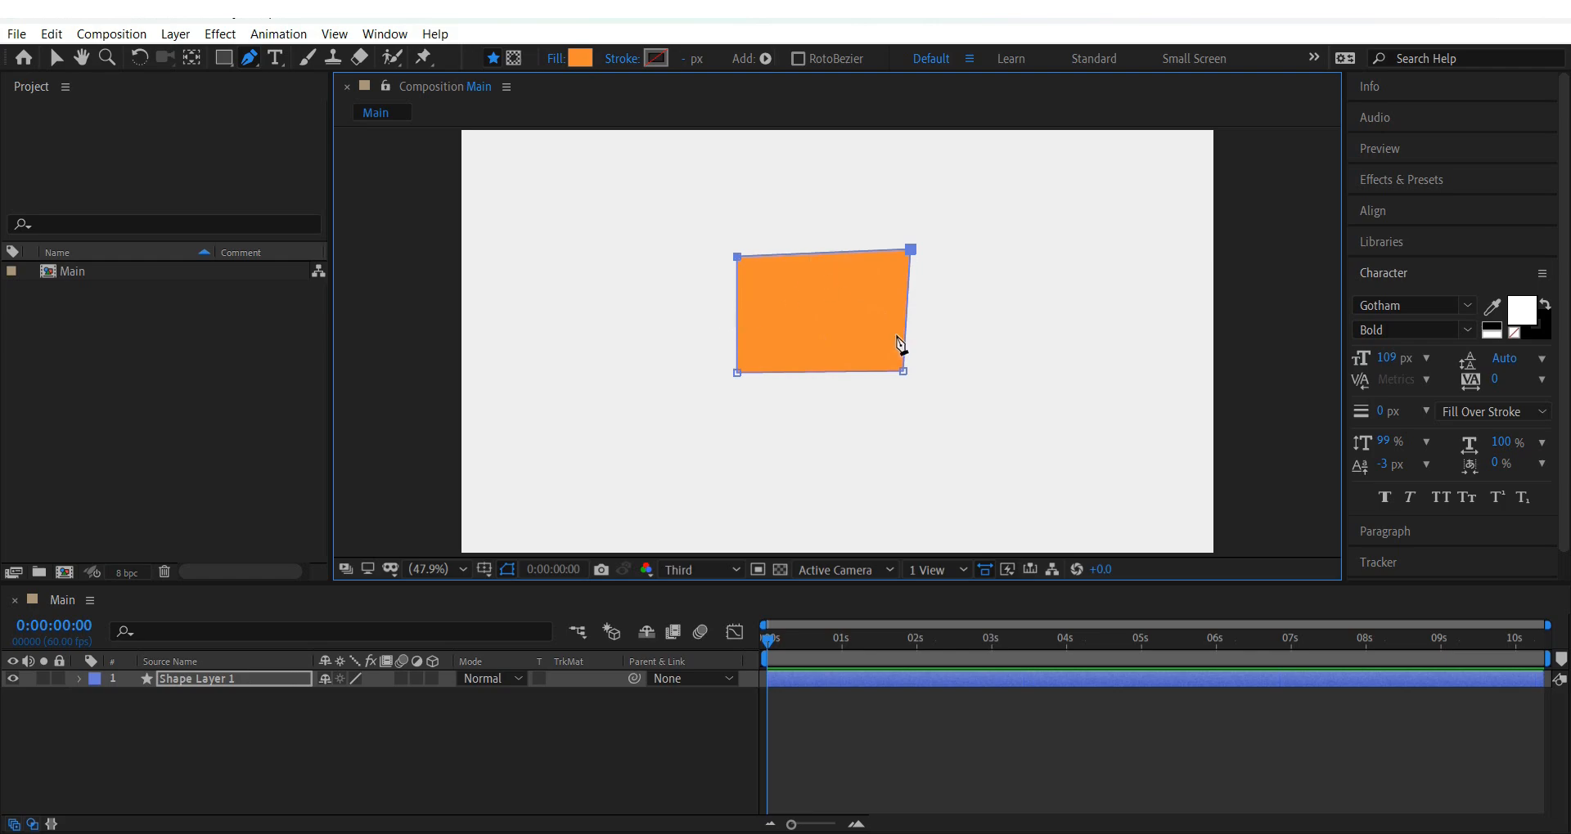
drag(909, 252, 907, 261)
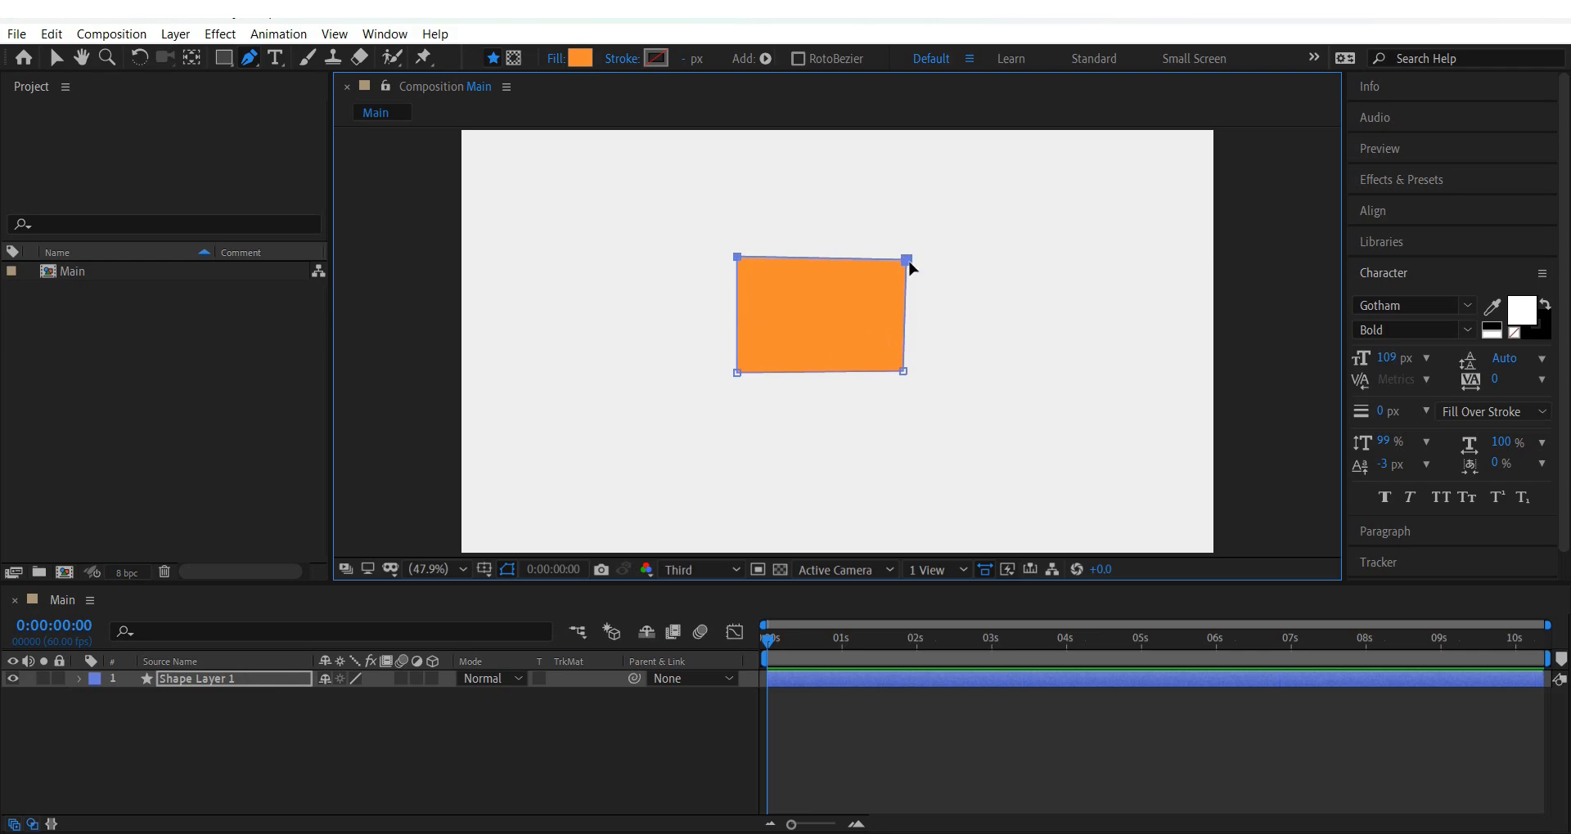
click(56, 58)
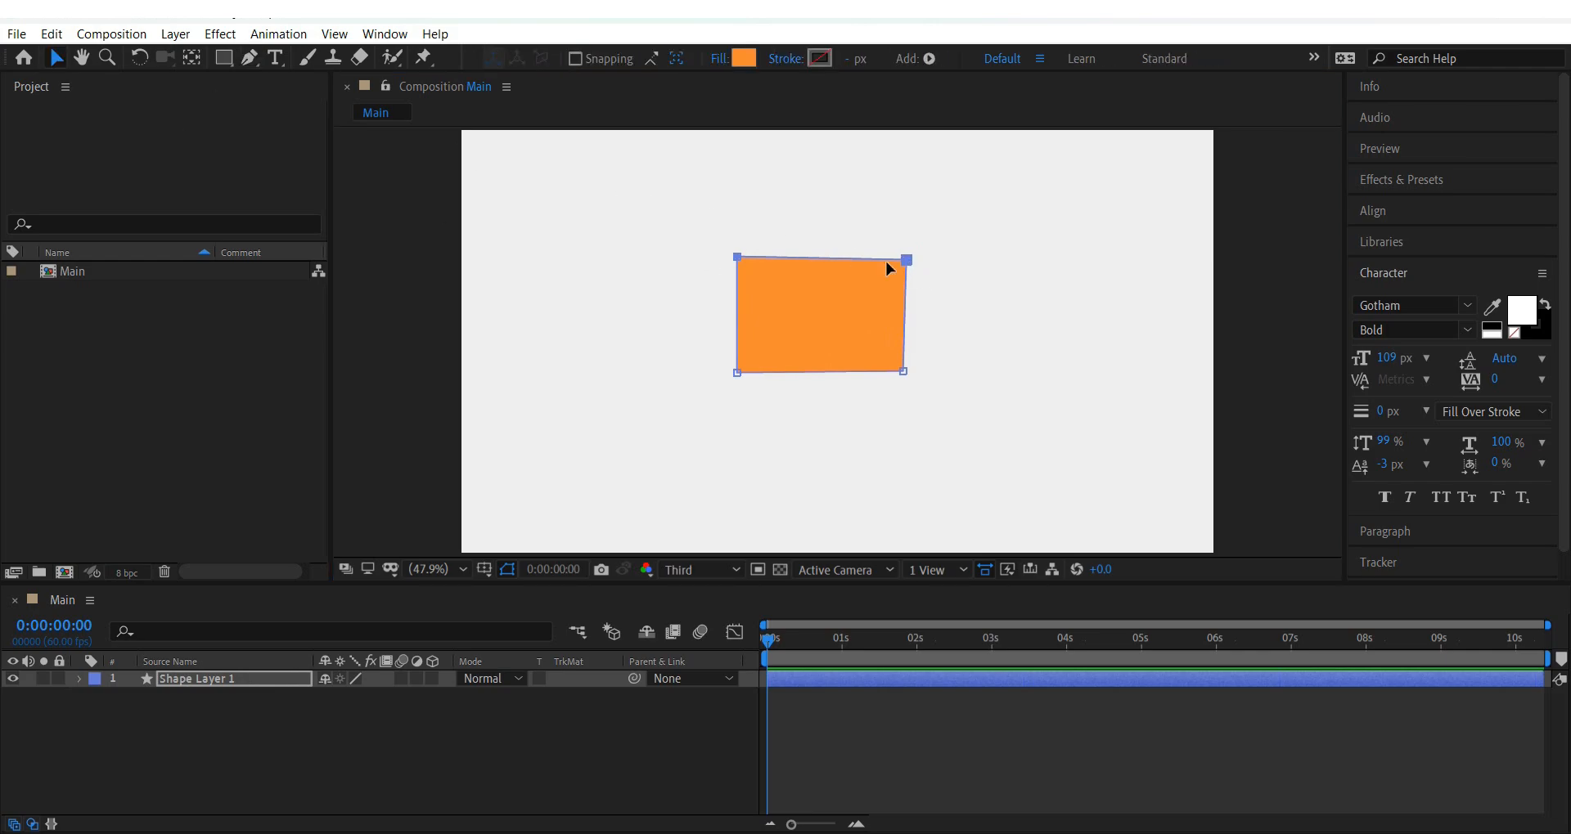
click(250, 64)
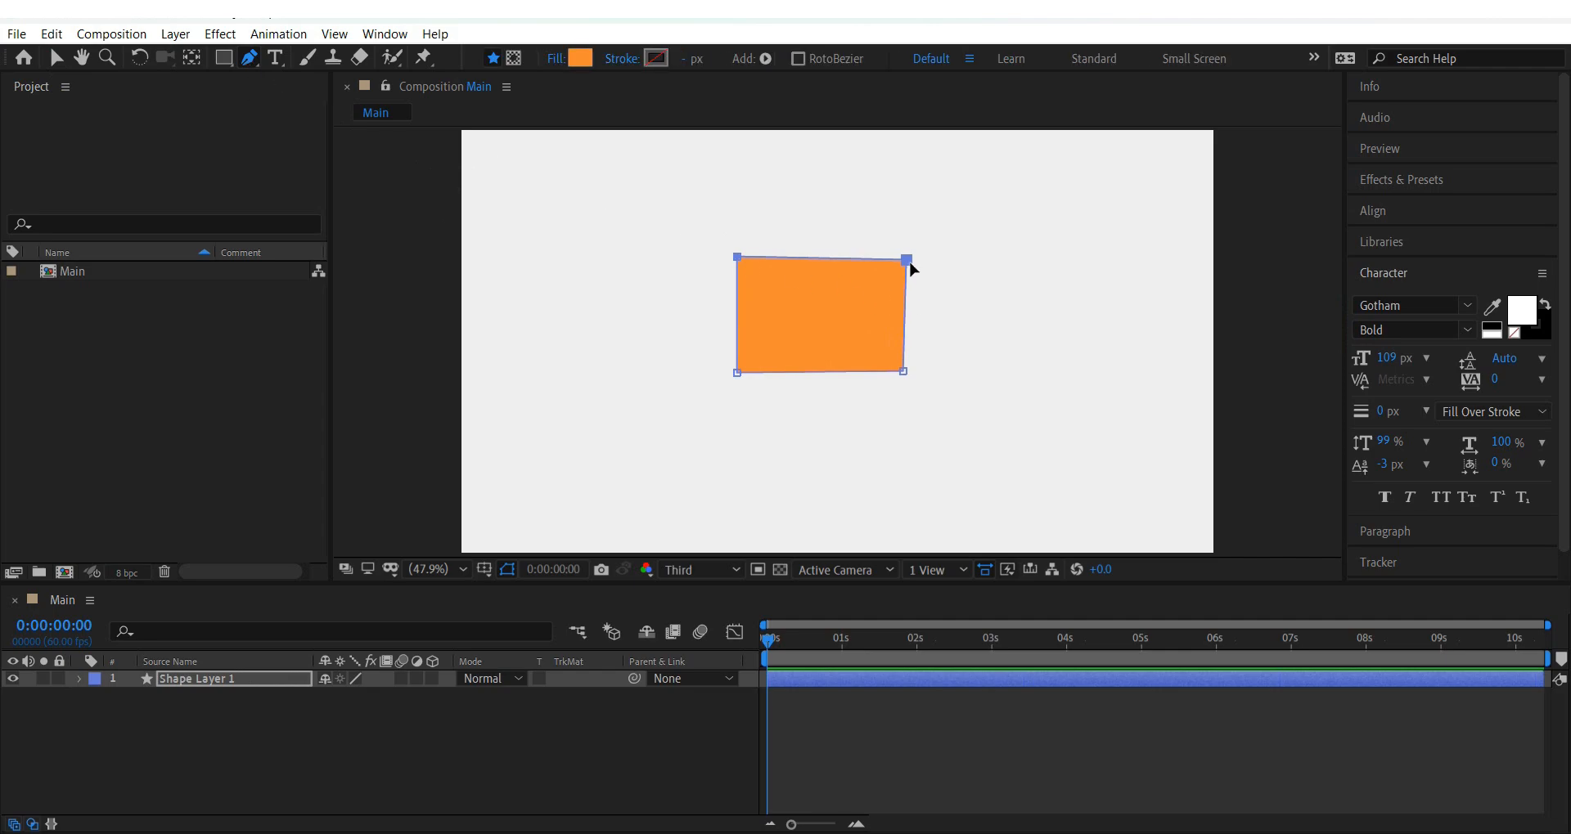
mouse_move(906, 261)
mouse_down()
mouse_move(908, 276)
mouse_move(883, 247)
mouse_move(906, 278)
mouse_move(896, 268)
mouse_up()
Adjust the still-active upper-right vertex with the Selection tool and deselect the shape.
click(55, 57)
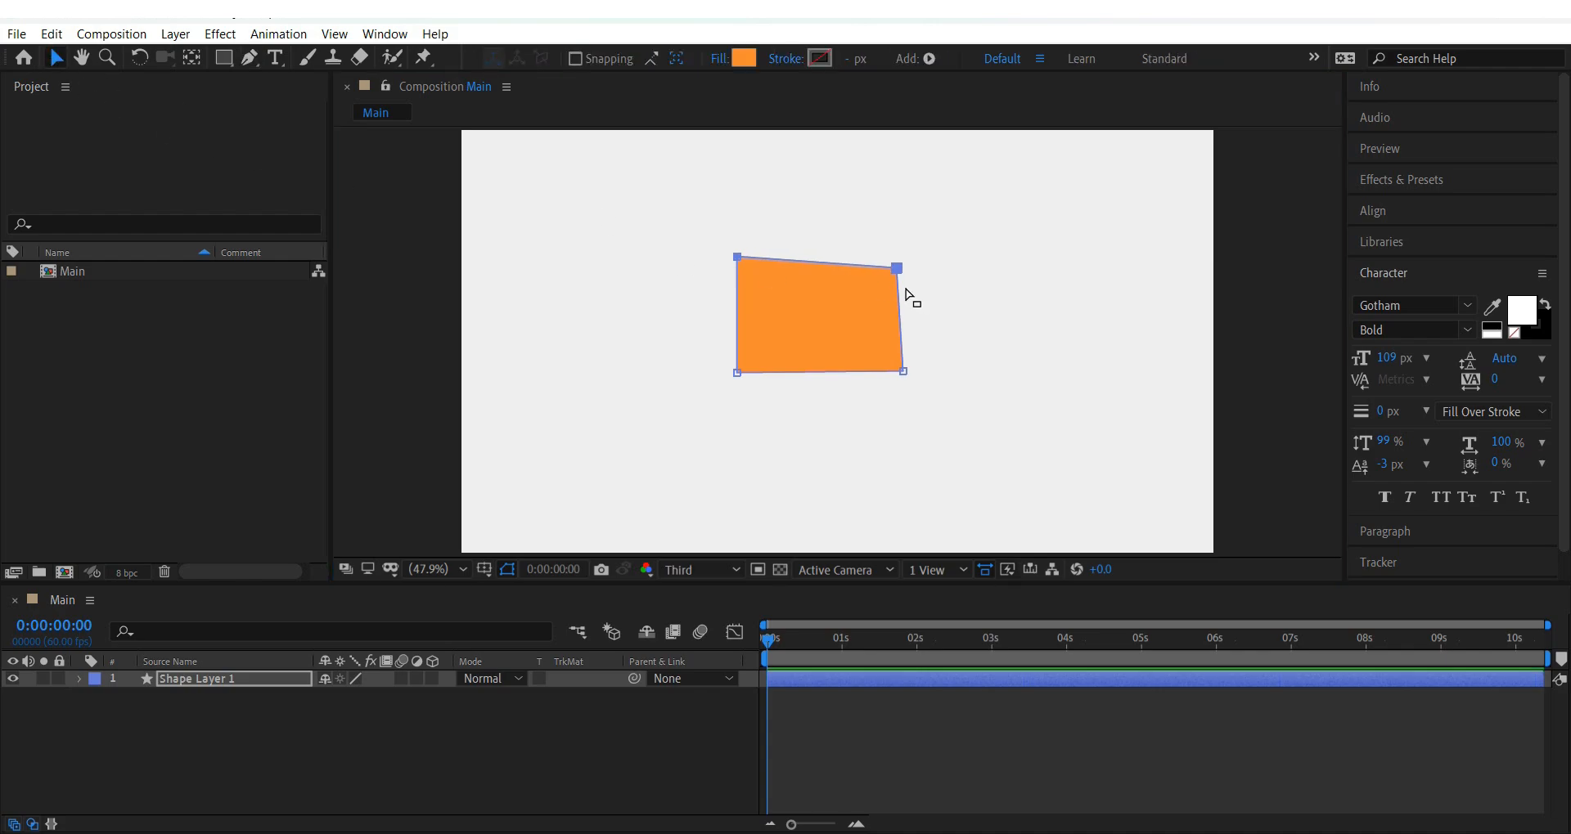
mouse_move(900, 272)
mouse_down()
mouse_move(878, 263)
mouse_move(904, 267)
mouse_up()
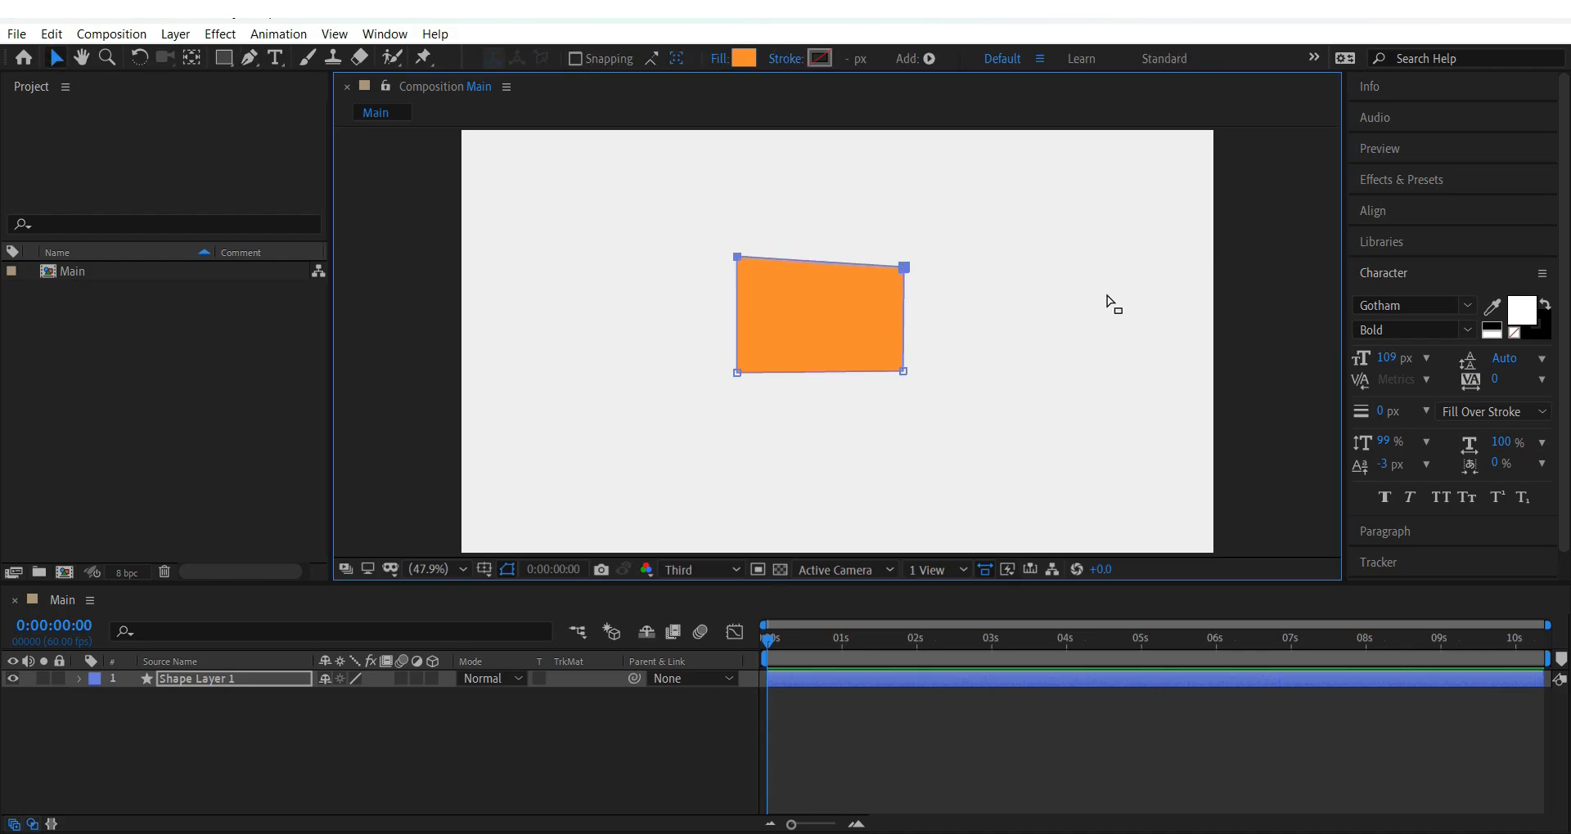
click(1083, 305)
drag(903, 269, 894, 266)
click(1035, 311)
click(1035, 311)
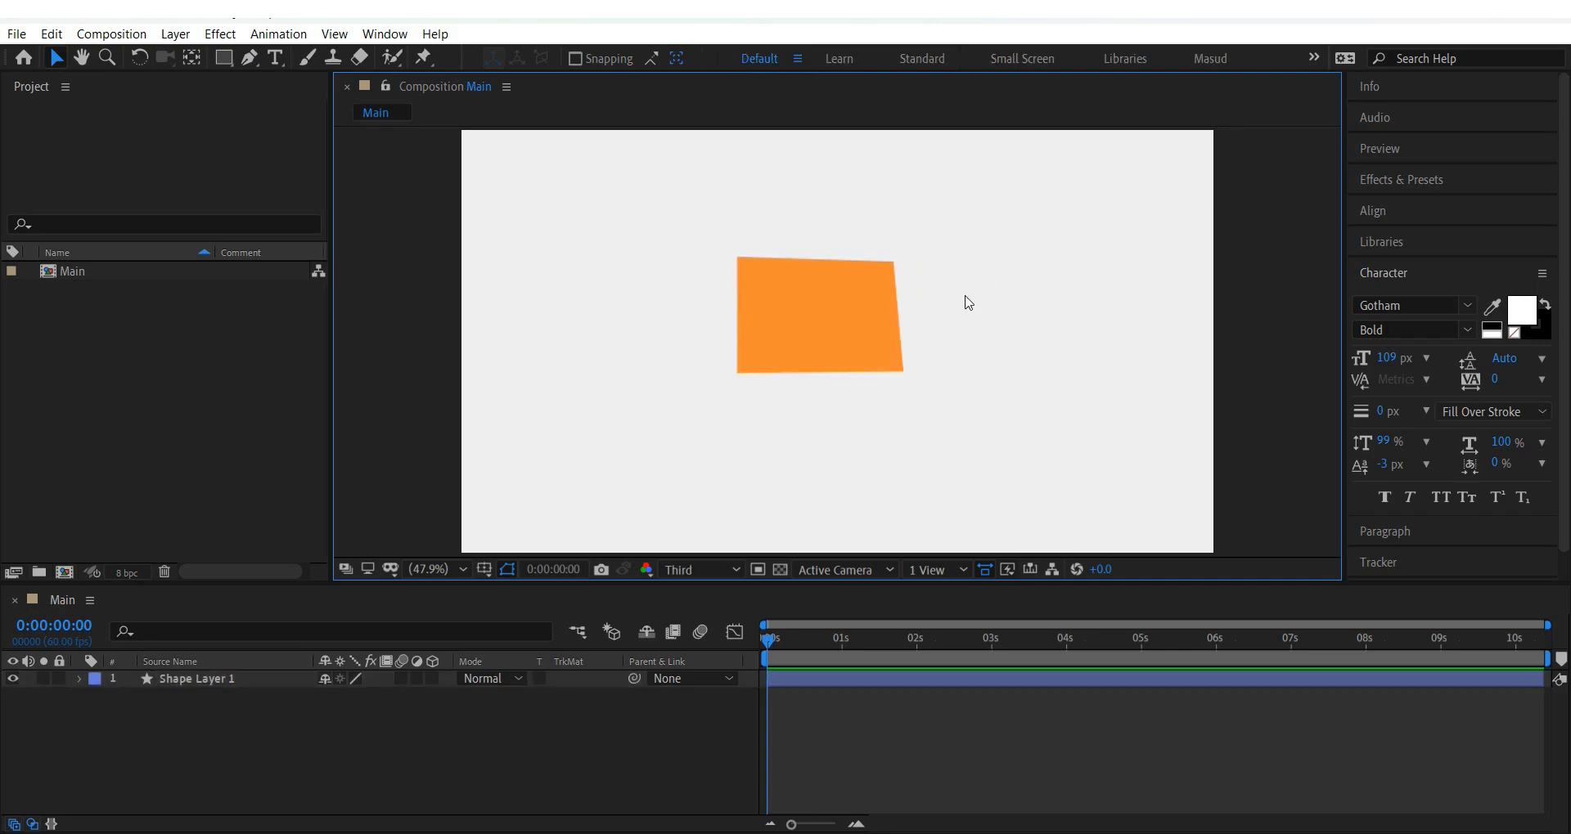
Try to reshape the reselected shape from its upper-right bounding-box handle, then deselect it.
click(878, 270)
drag(905, 261, 907, 263)
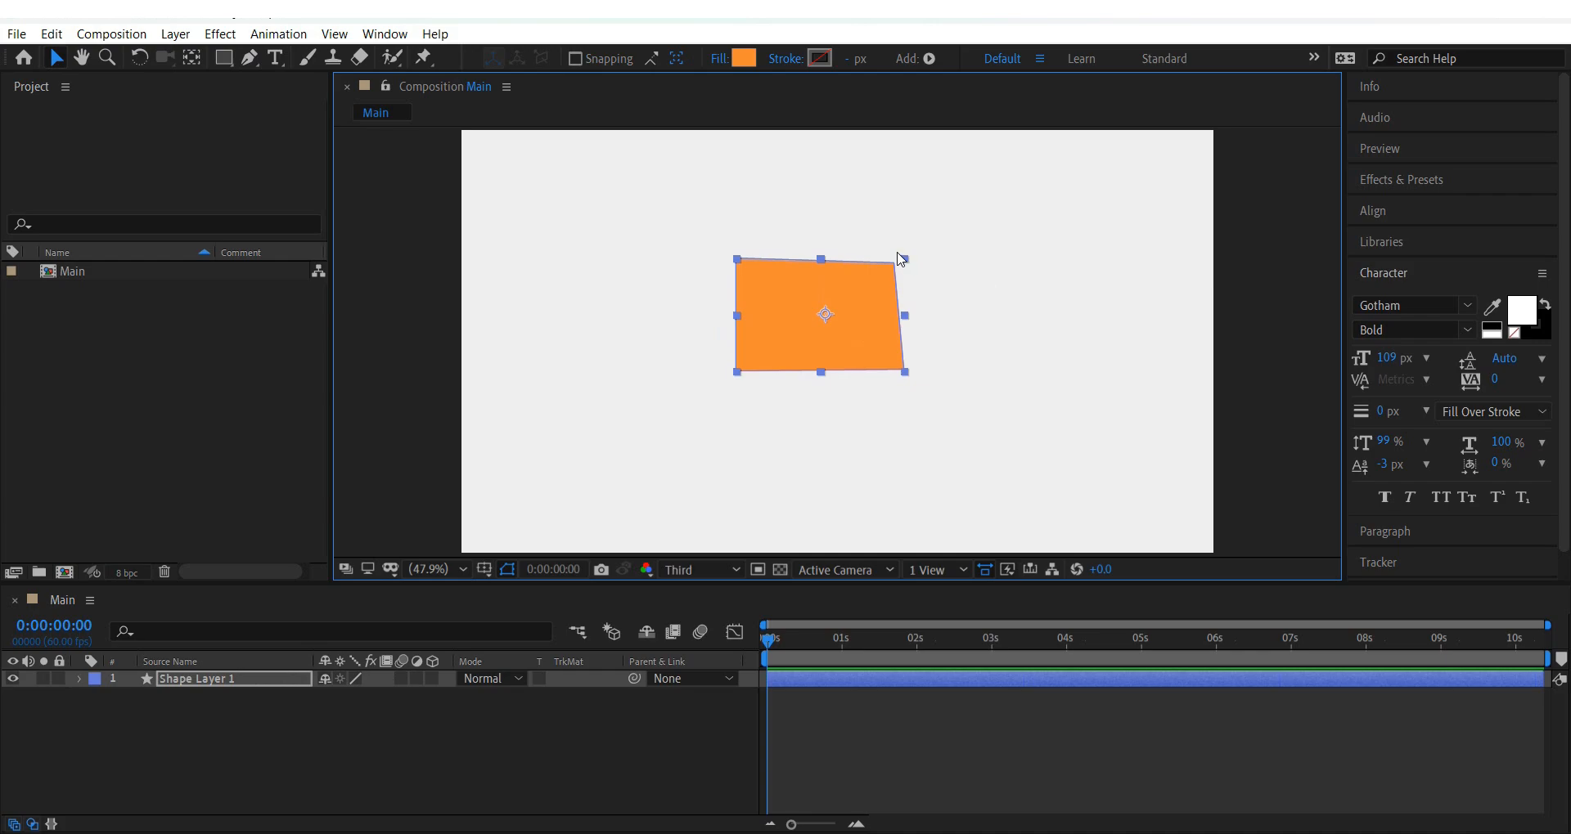
click(1106, 367)
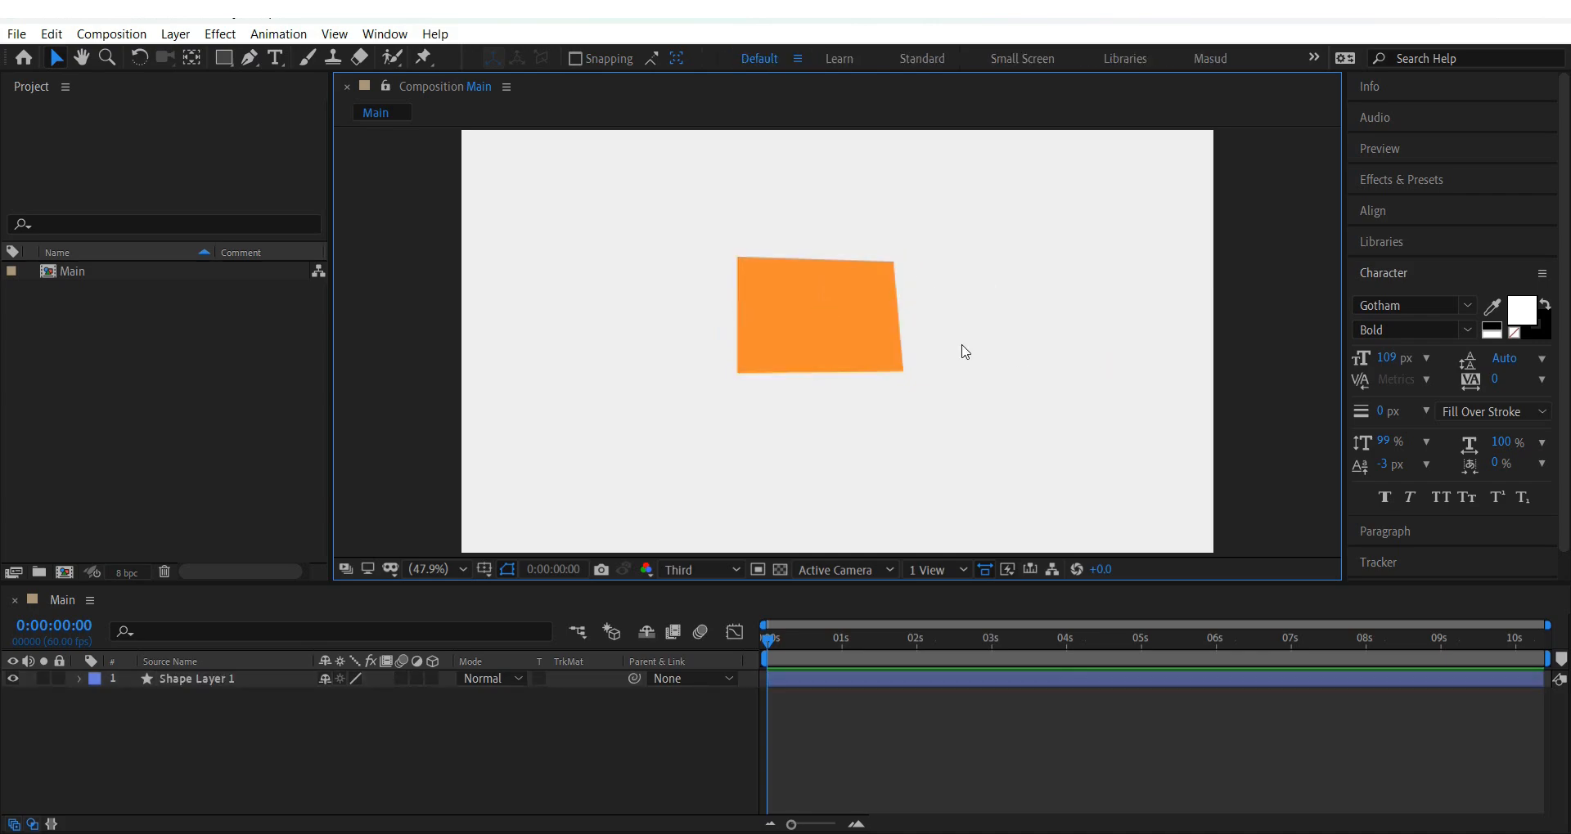
Move the orange shape toward the composition's upper left and nudge its upper-right vertex outward with the Pen tool.
drag(837, 331, 710, 300)
click(250, 57)
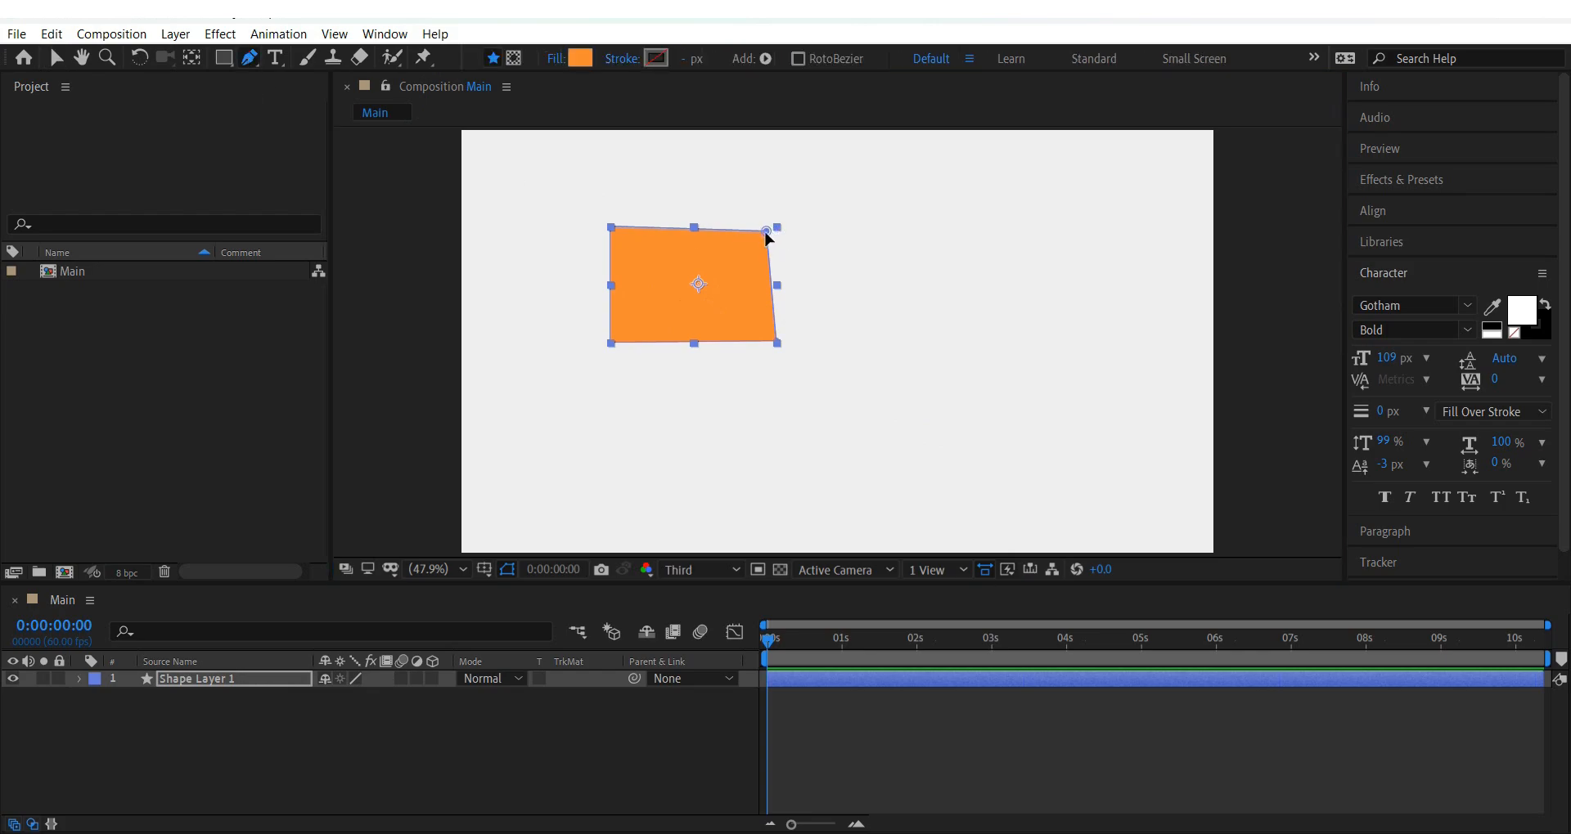
mouse_move(765, 234)
mouse_down()
mouse_move(791, 237)
mouse_move(774, 223)
mouse_up()
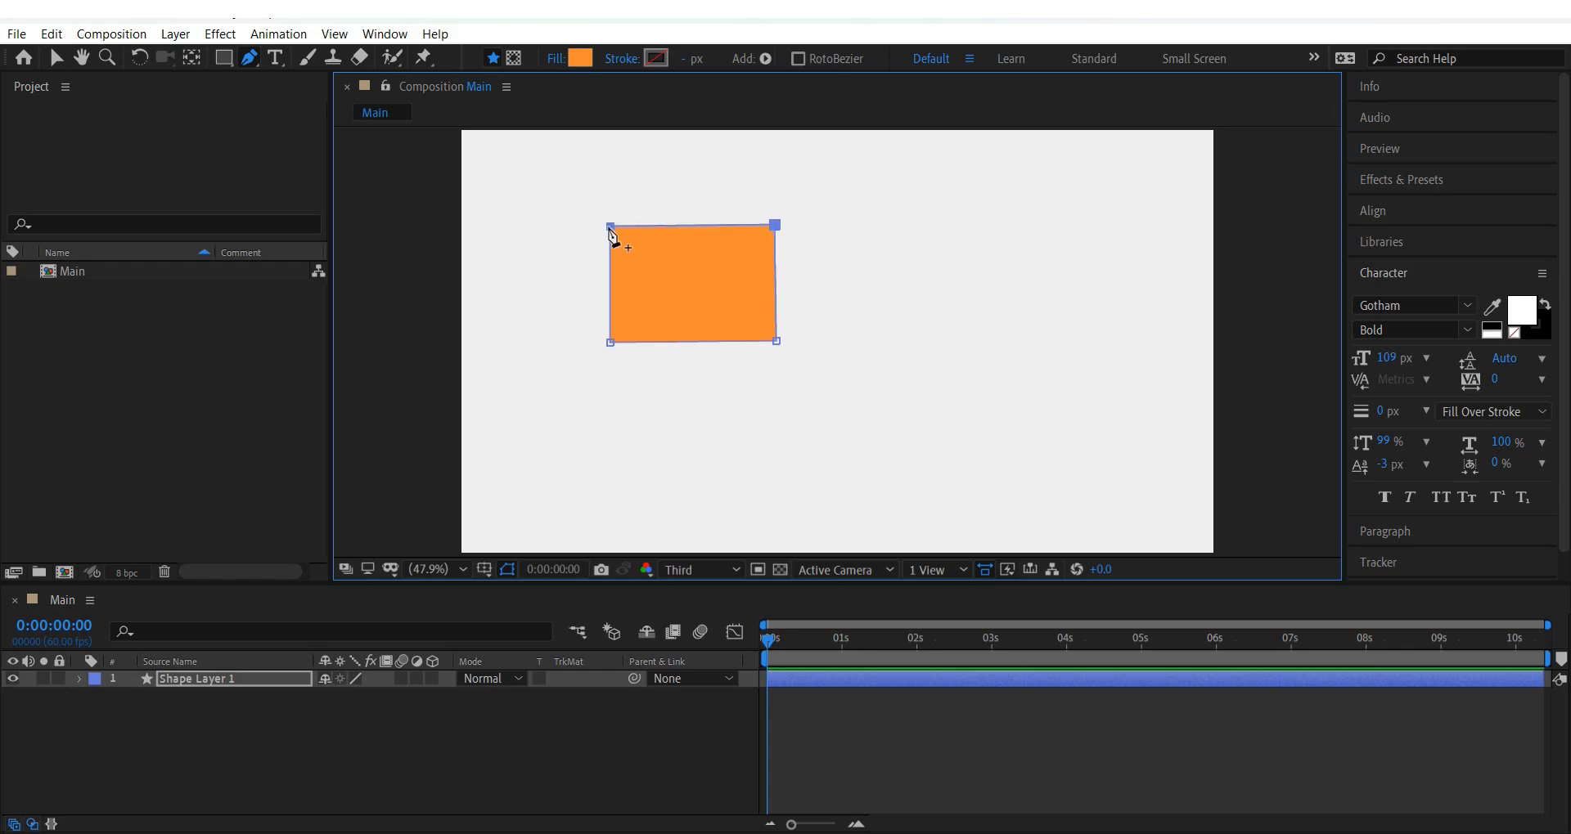
click(609, 342)
click(773, 223)
Reshape the polygon with the Pen tool by spreading its two upper vertices outward and moving its lower-left vertex inward.
drag(775, 226, 832, 194)
drag(609, 227, 567, 198)
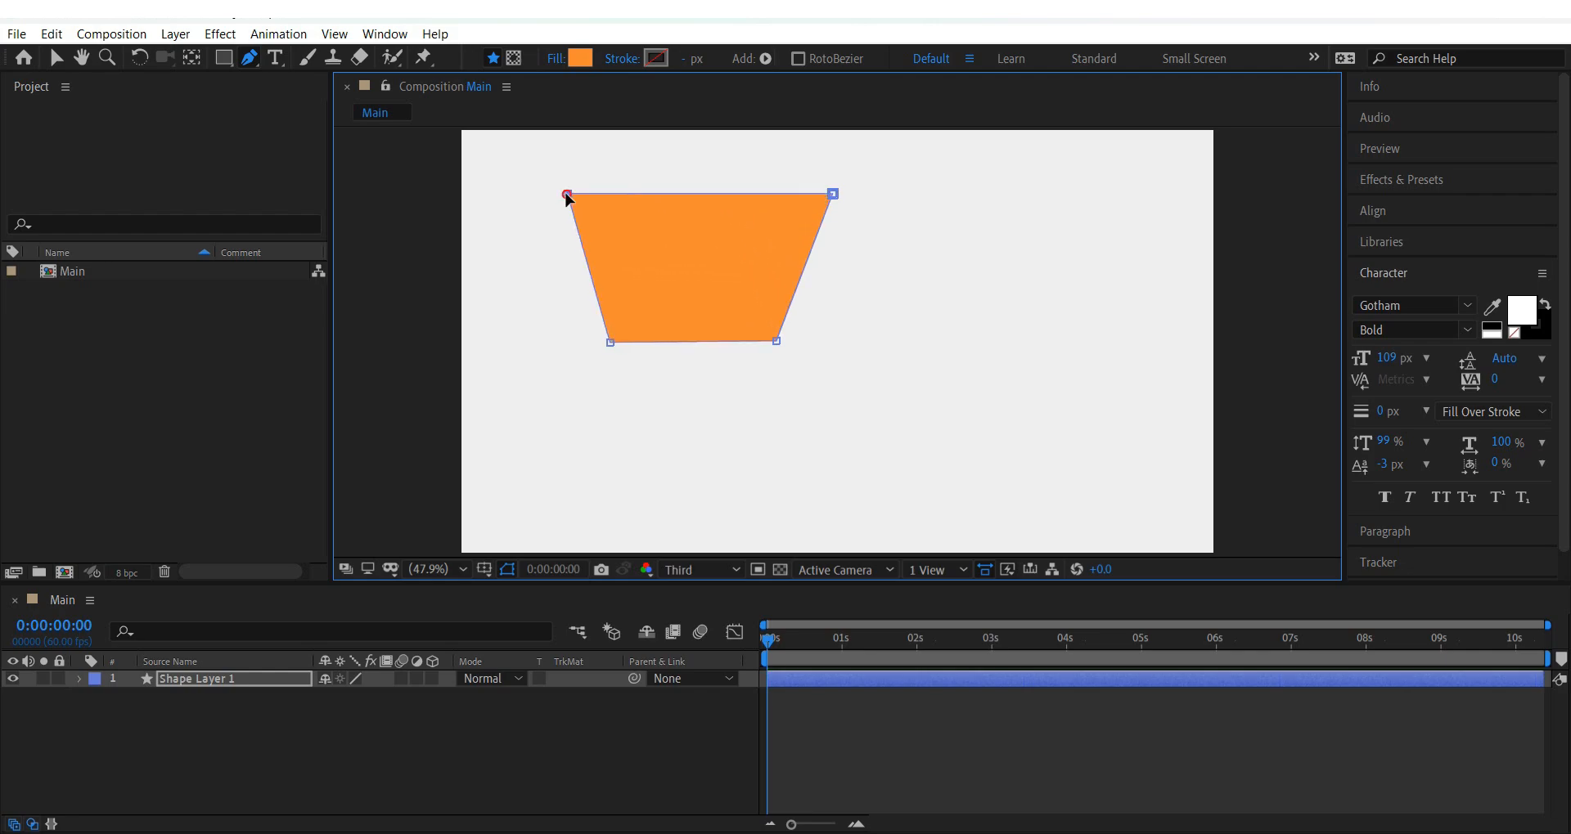
drag(609, 342, 656, 319)
Delete Shape Layer 1 from the Main composition.
click(55, 60)
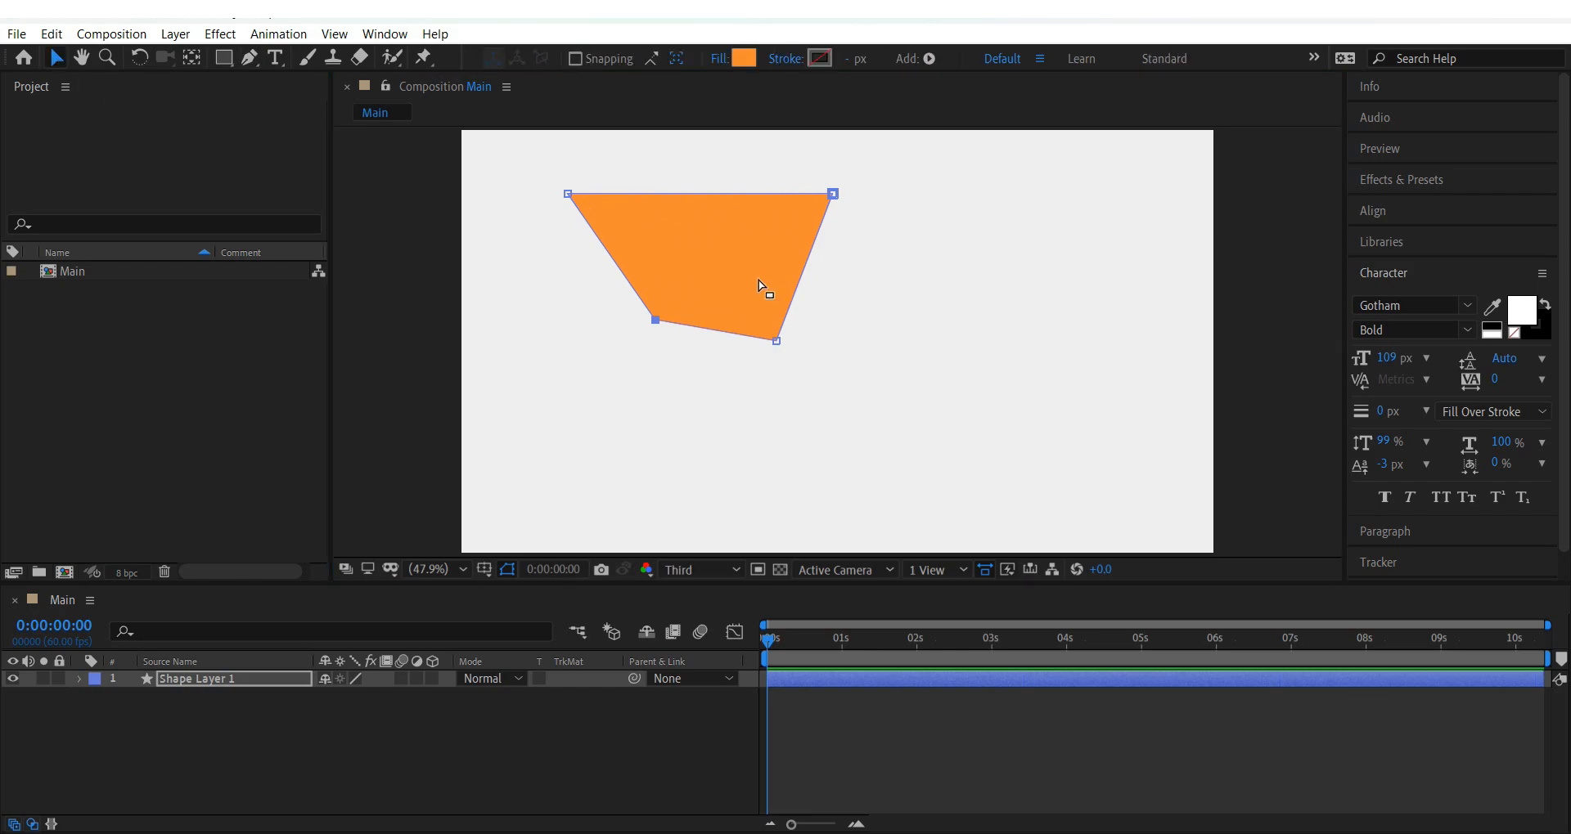
click(202, 678)
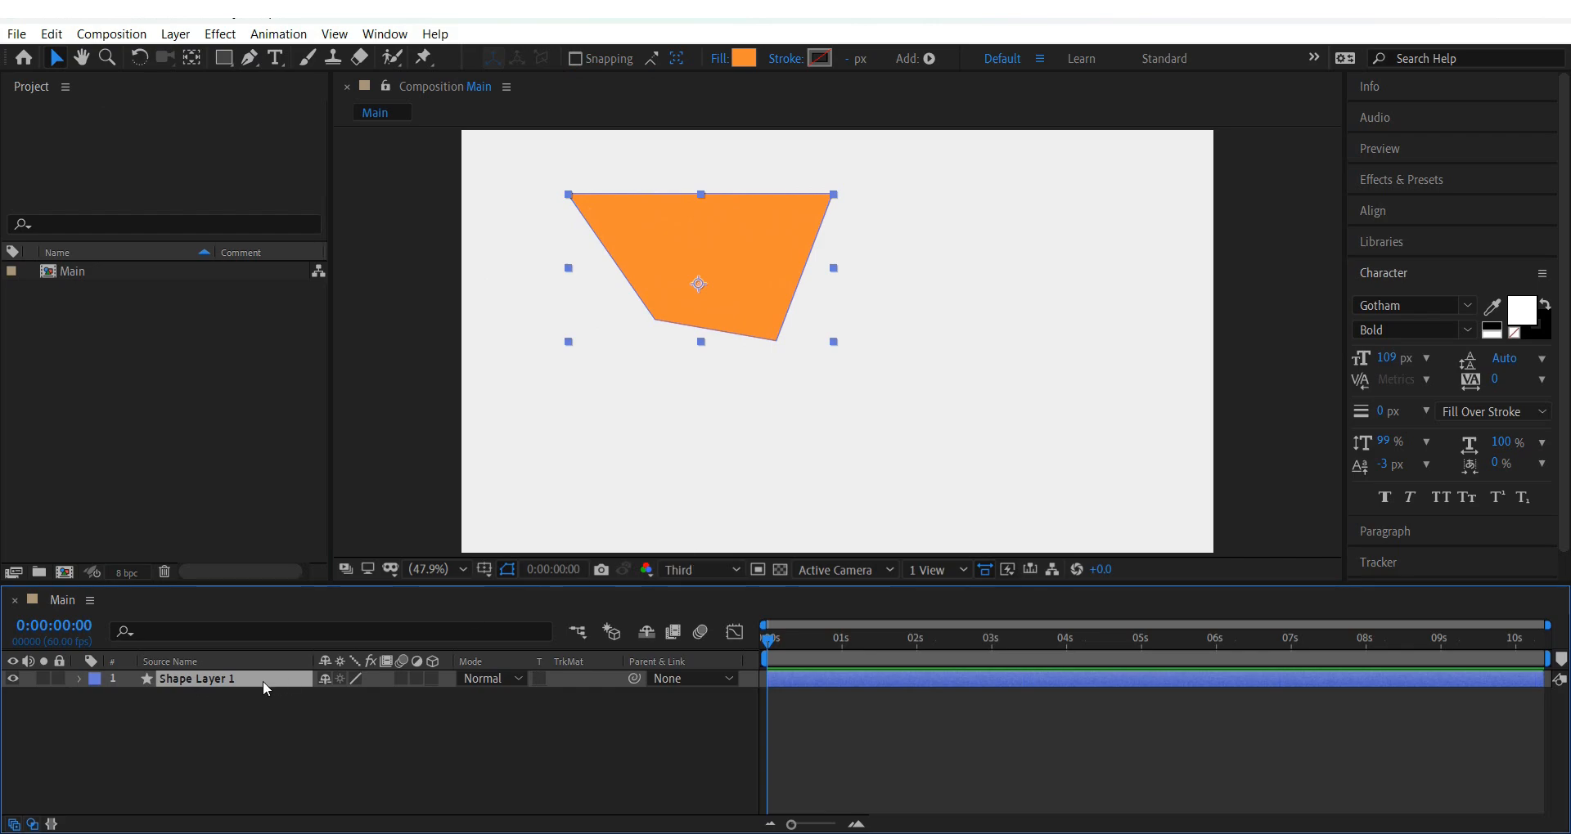
key(Delete)
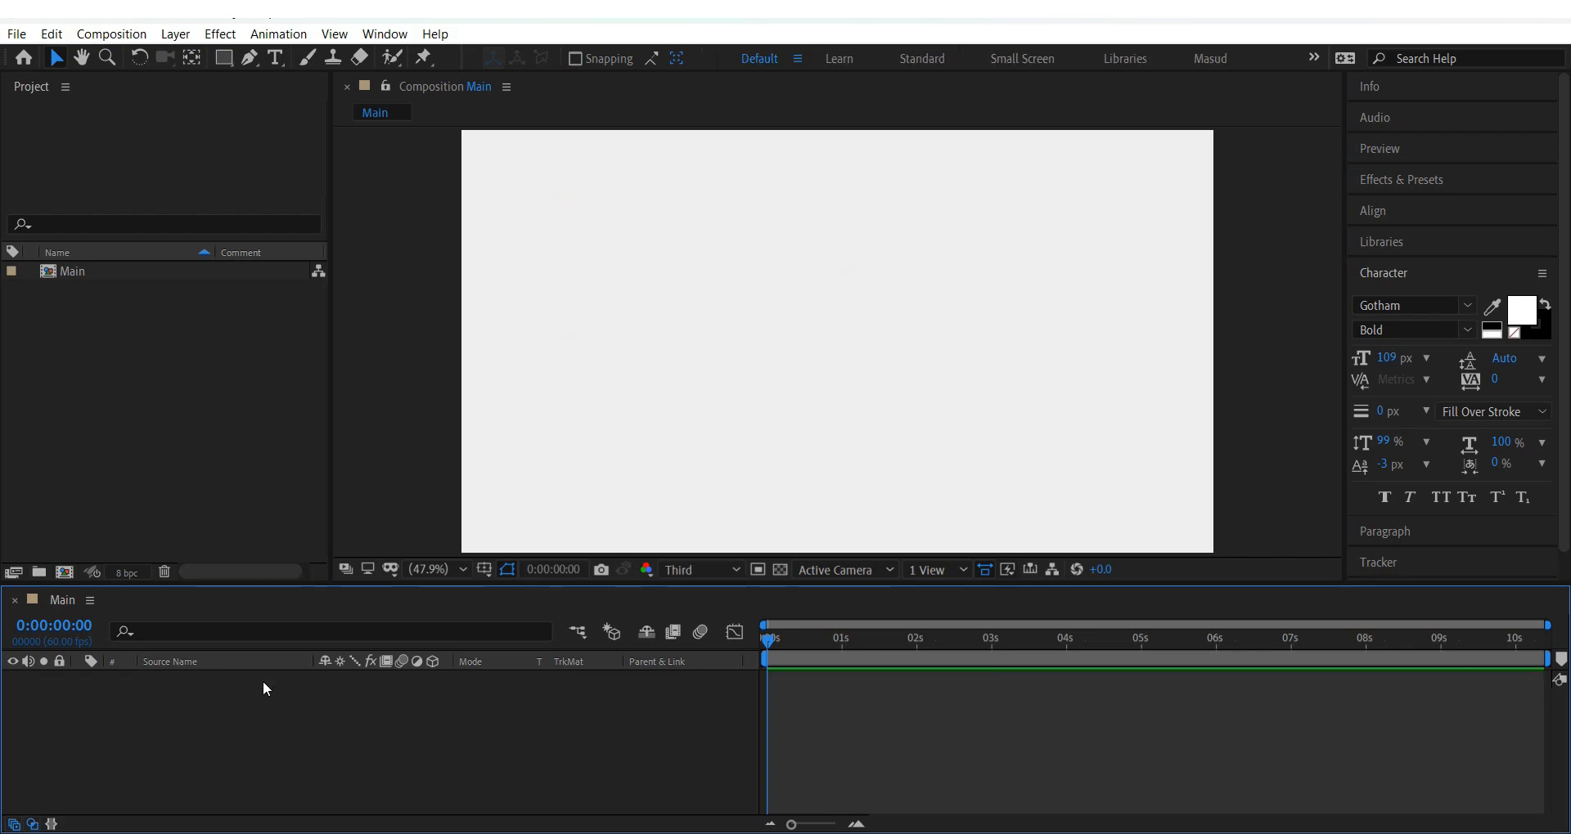
Start a new Pen tool path with a smooth point right of the composition's centre and lengthen its vertical direction handles.
click(250, 59)
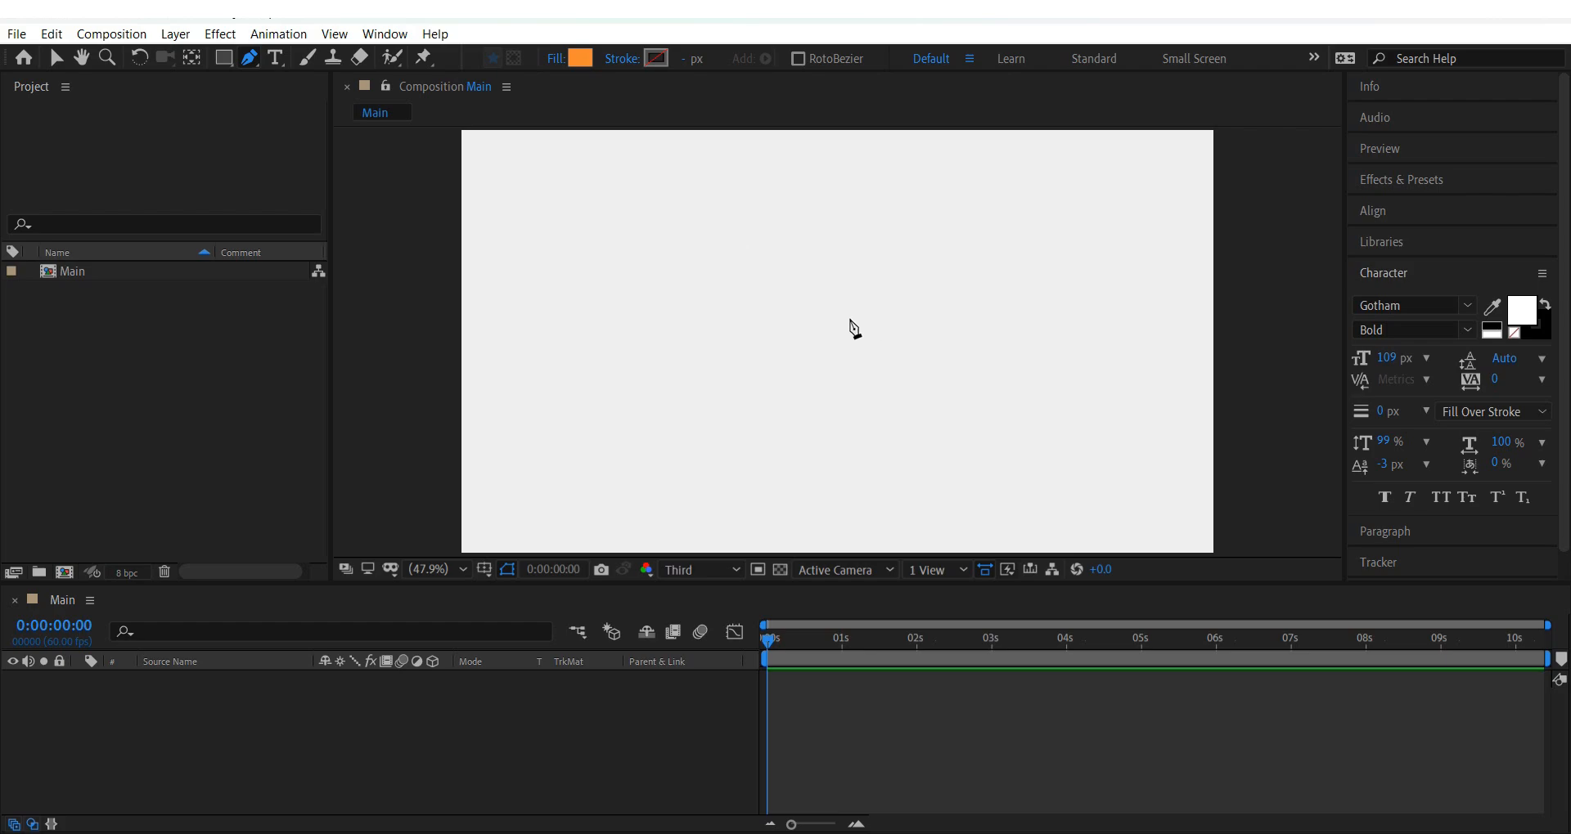
drag(917, 317, 917, 255)
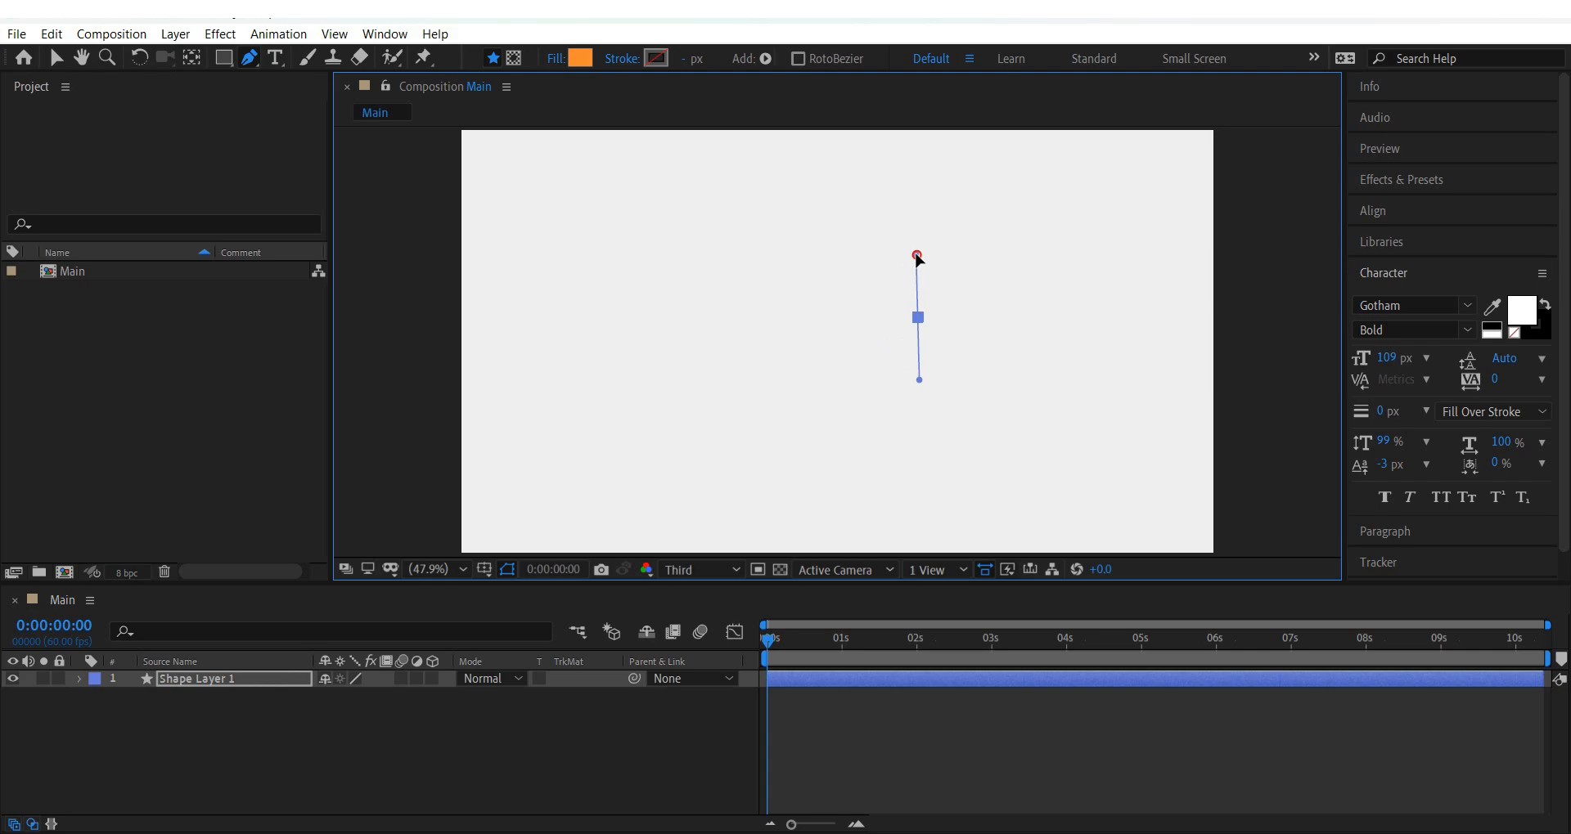
mouse_move(917, 256)
mouse_down()
mouse_move(905, 253)
mouse_move(929, 252)
mouse_move(915, 254)
mouse_move(922, 312)
mouse_move(915, 240)
mouse_up()
drag(914, 242, 919, 243)
drag(920, 243, 918, 244)
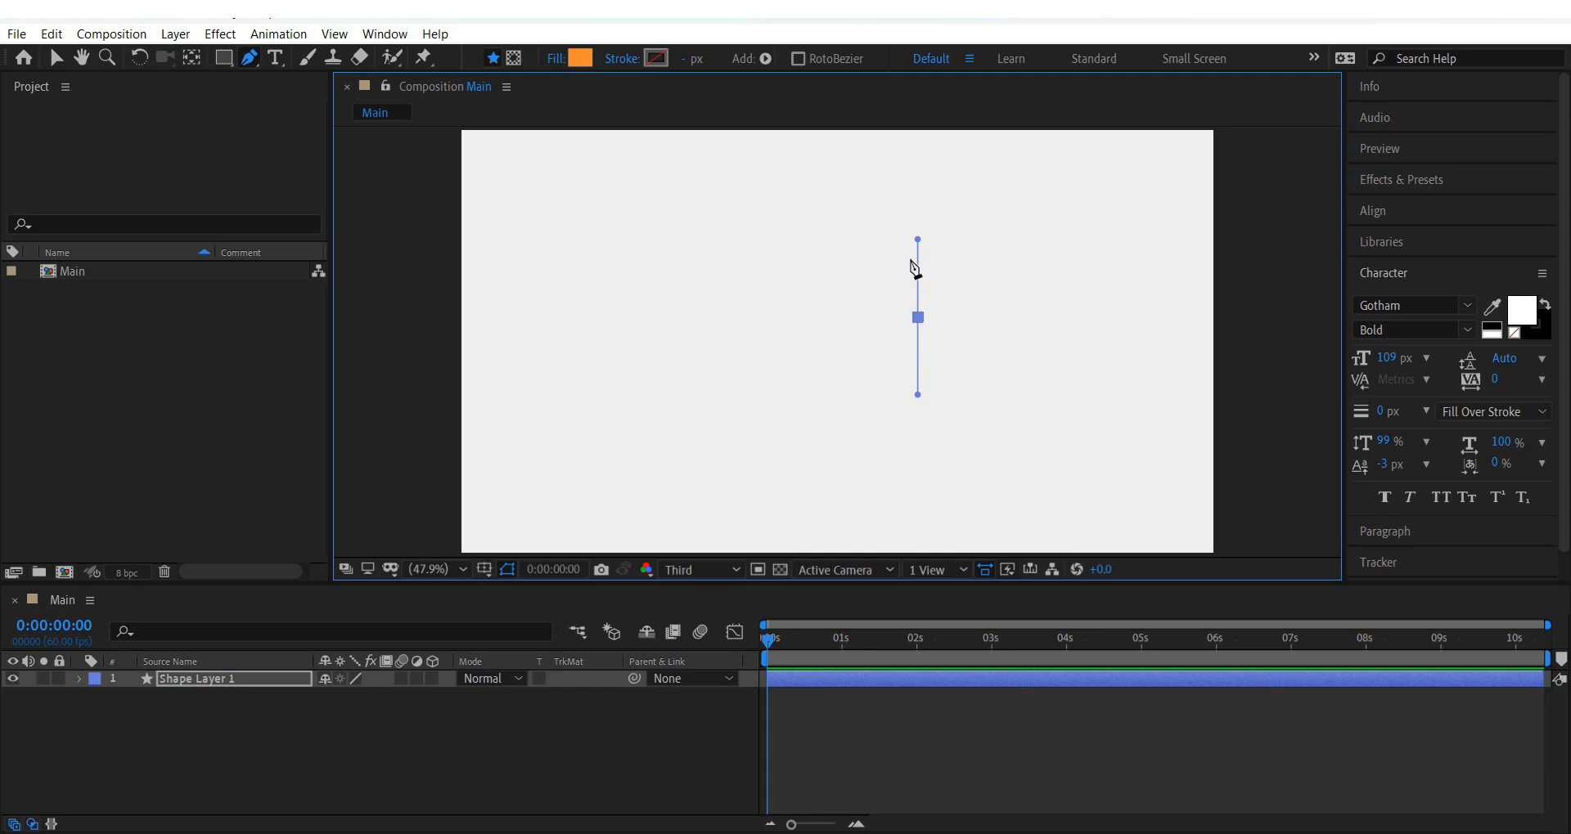
Add a smooth point level with the first one, left of the composition's centre, with near-vertical handles so the segment arches upward.
click(743, 319)
drag(743, 321, 730, 389)
mouse_move(736, 418)
mouse_down()
mouse_move(741, 376)
mouse_move(740, 412)
mouse_up()
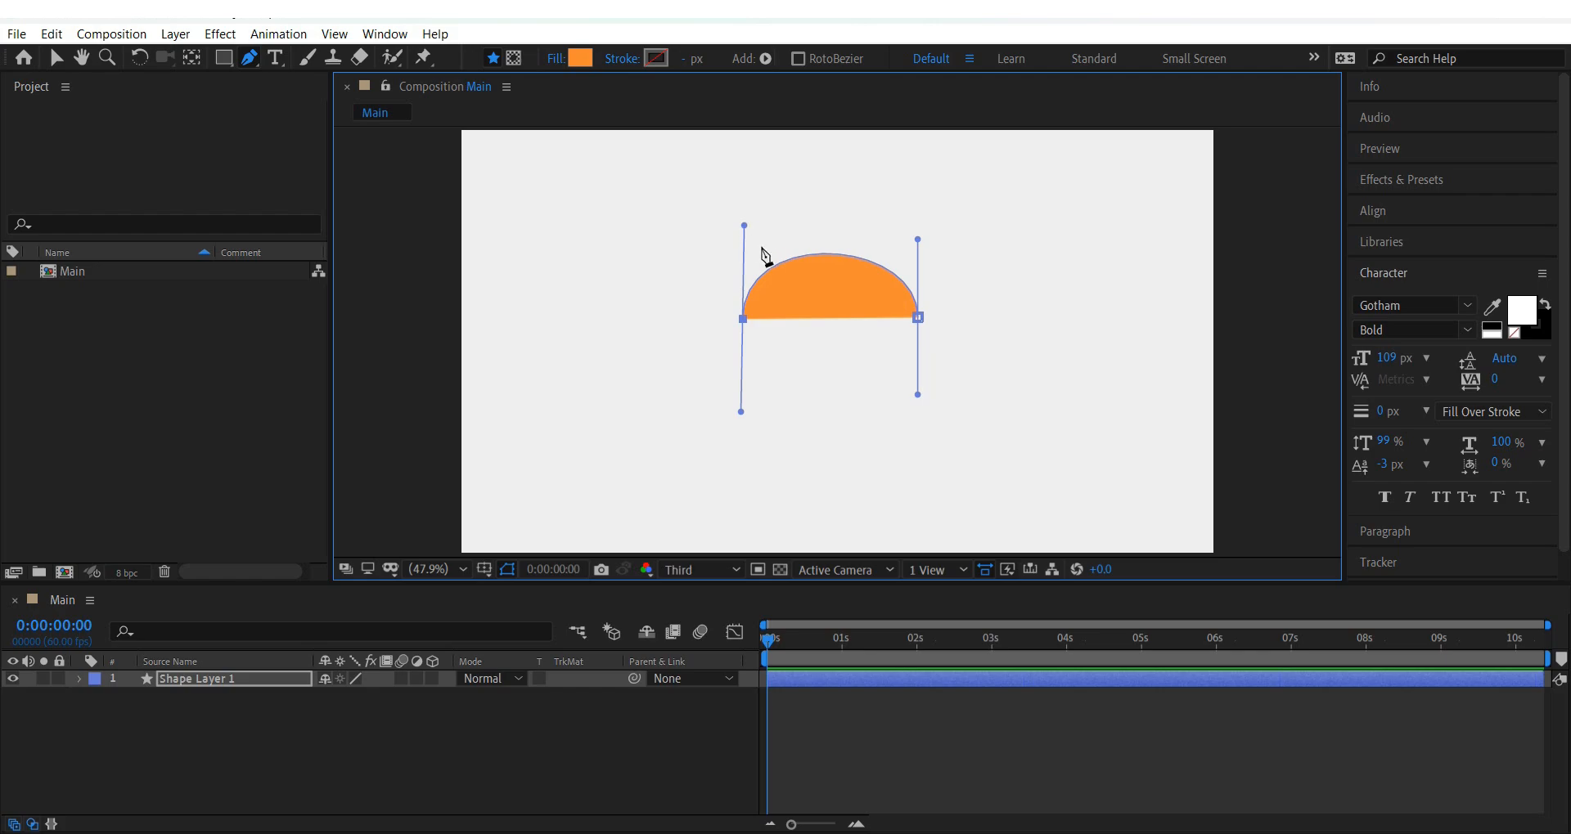
Swing the second point's direction handles around to the upper left and on to the lower left, reshaping the arch into an S-curve.
click(740, 318)
drag(746, 229, 609, 258)
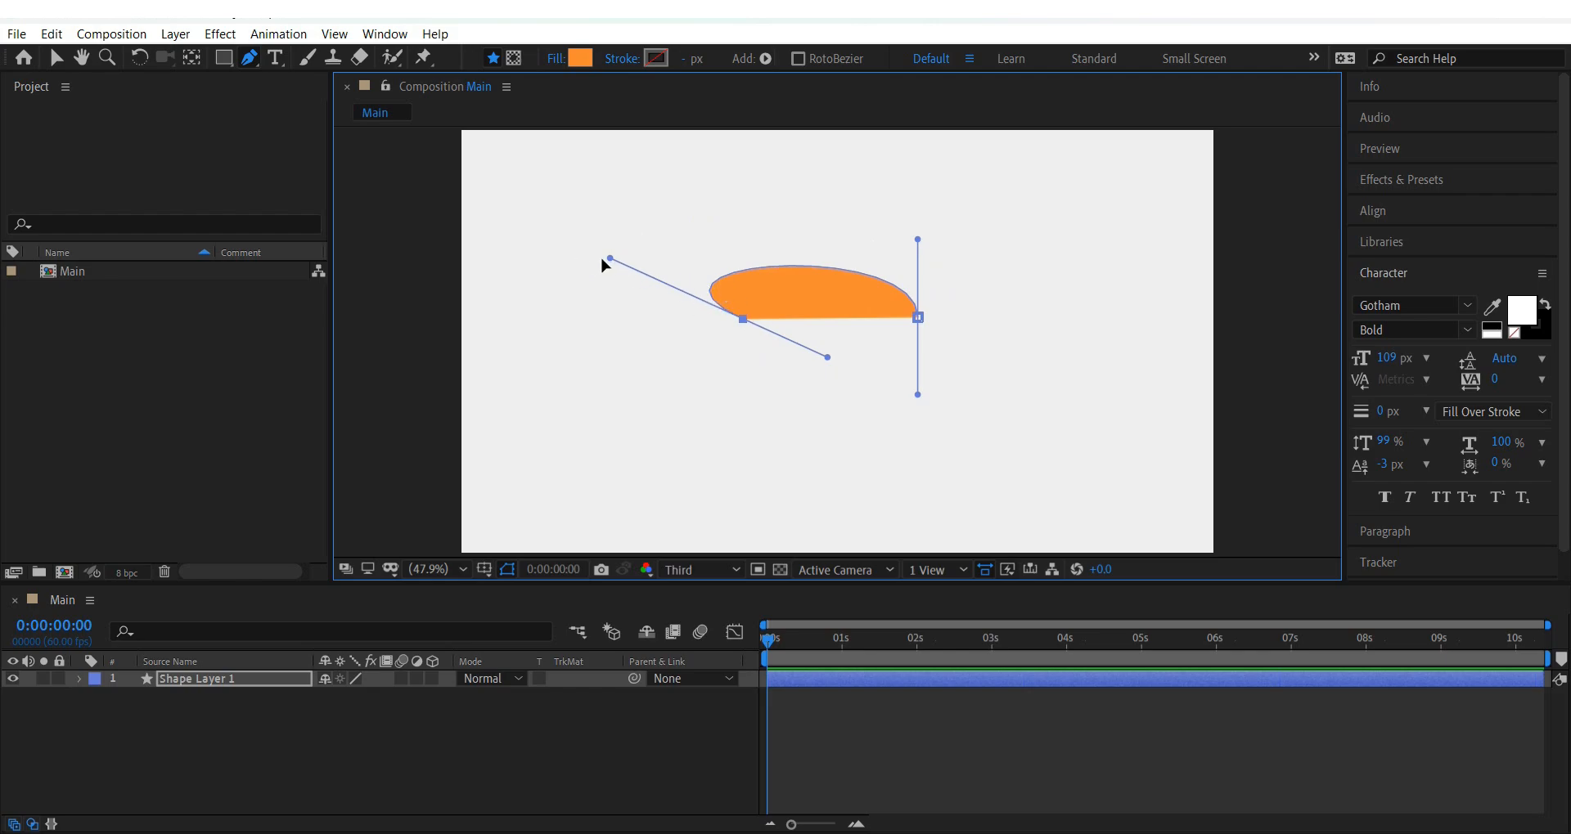
drag(609, 259, 637, 444)
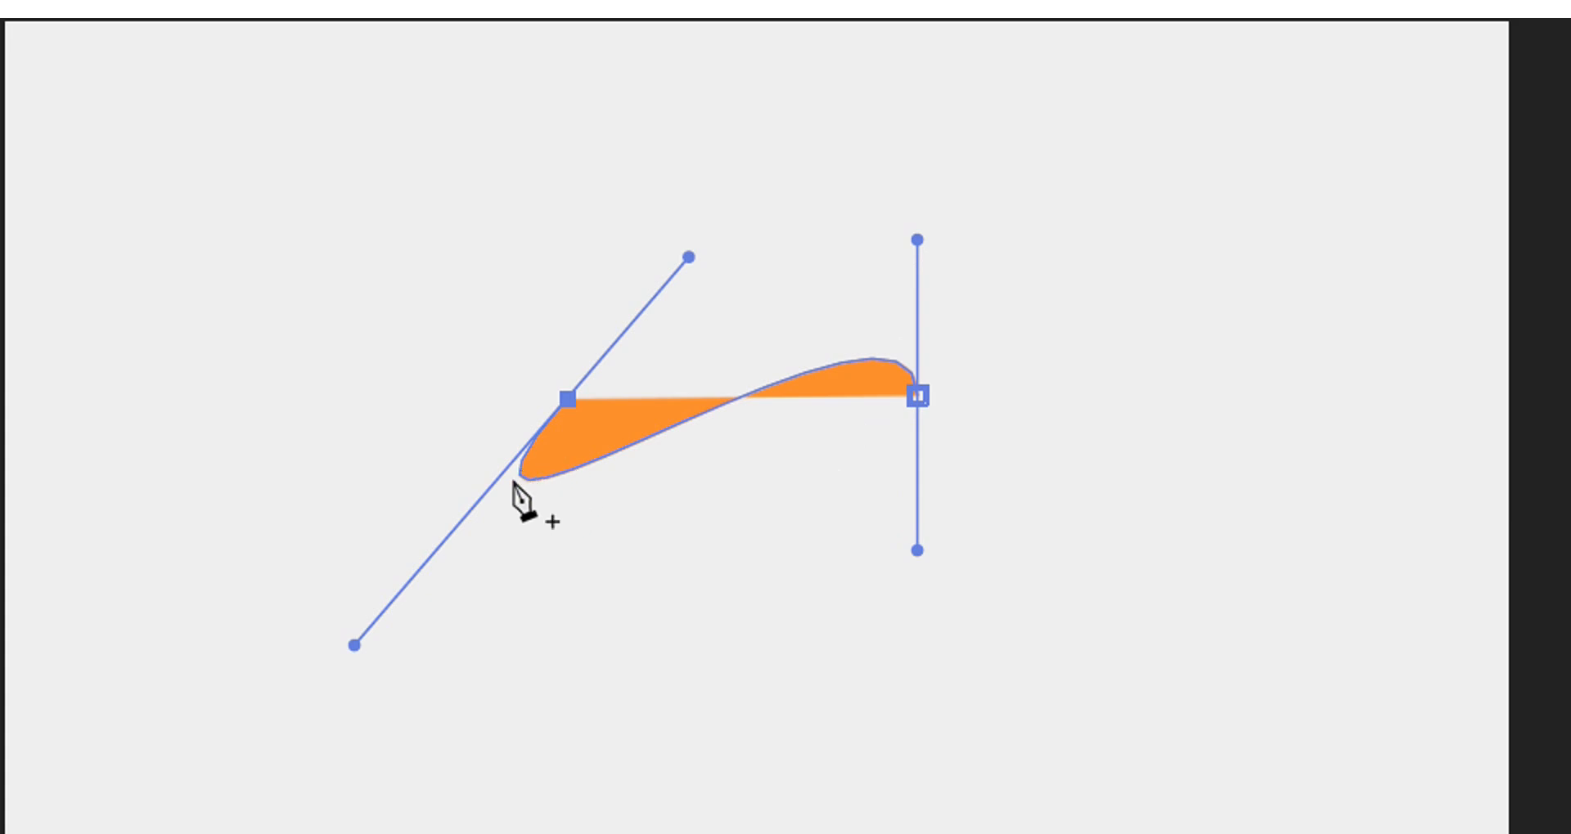
scroll(365, 638, down, 2)
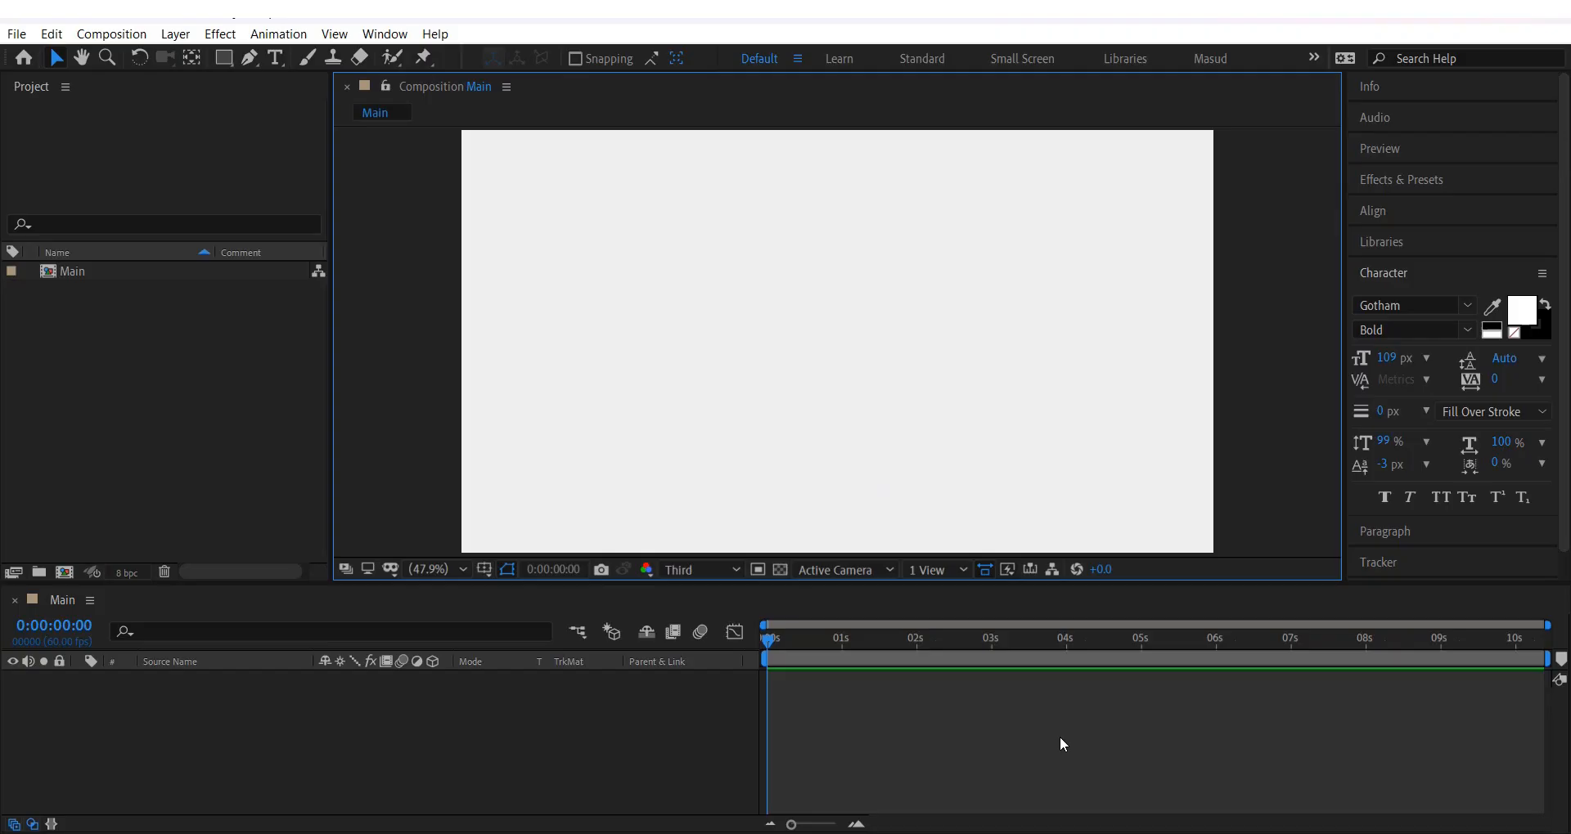
Draw a closed round shape around the composition's centre with the Pen tool, using four smooth points placed counterclockwise from the right side.
key(g)
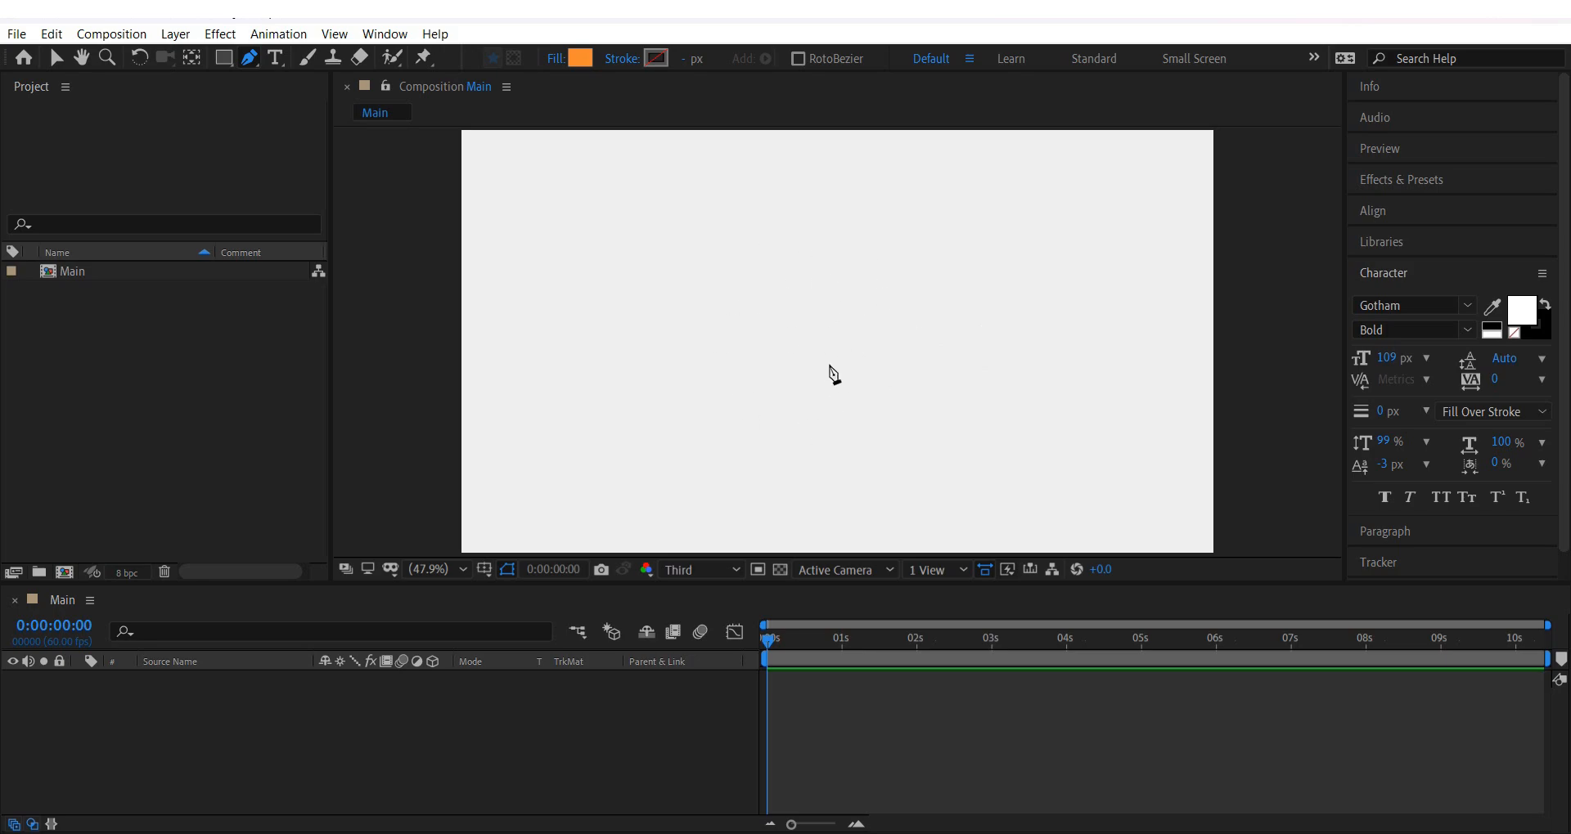
drag(925, 344, 926, 280)
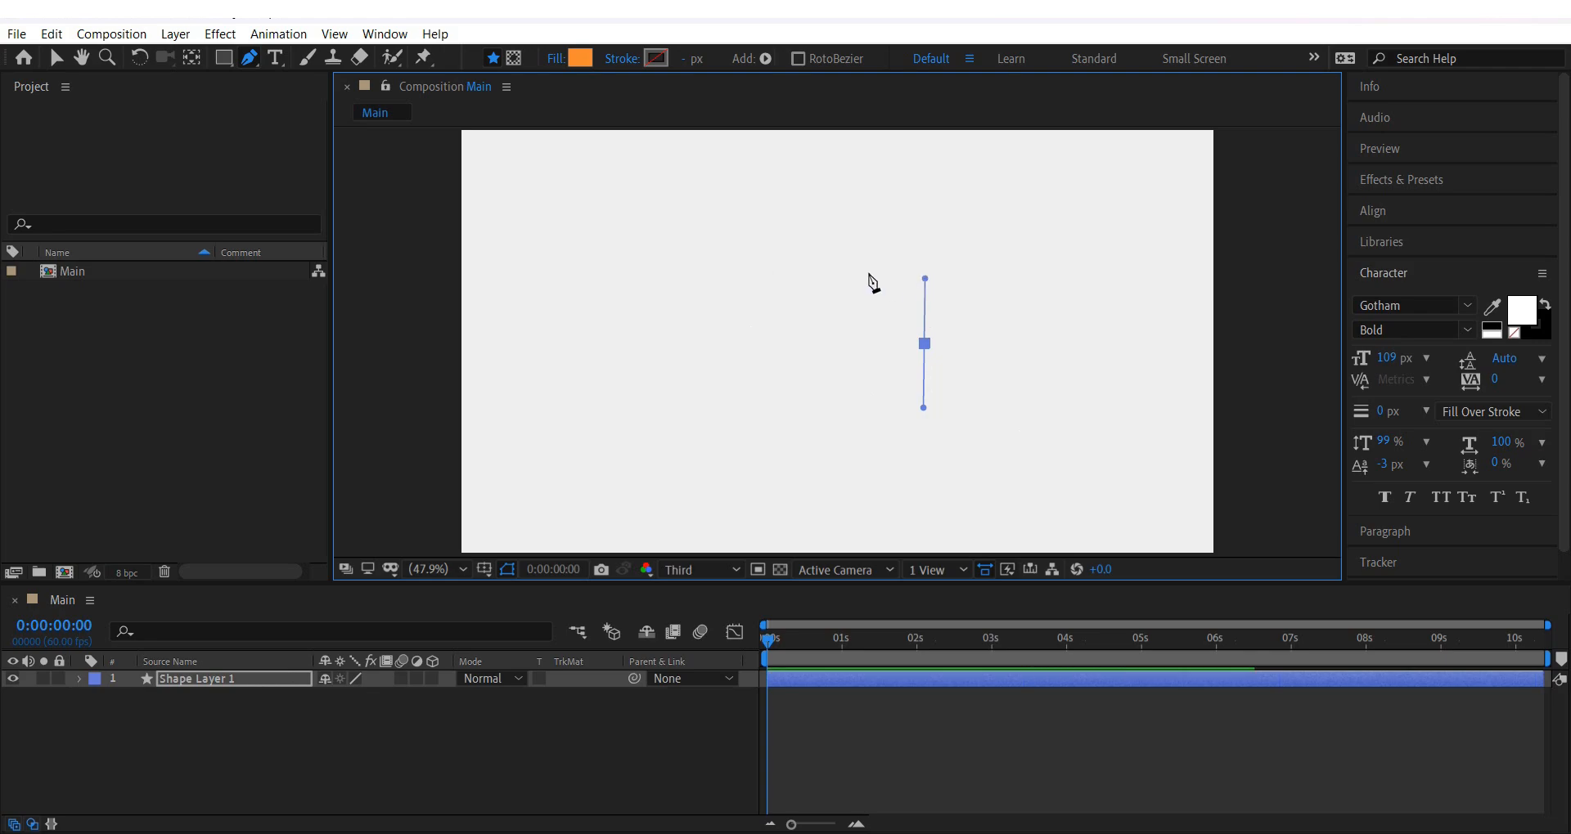
drag(810, 265, 760, 261)
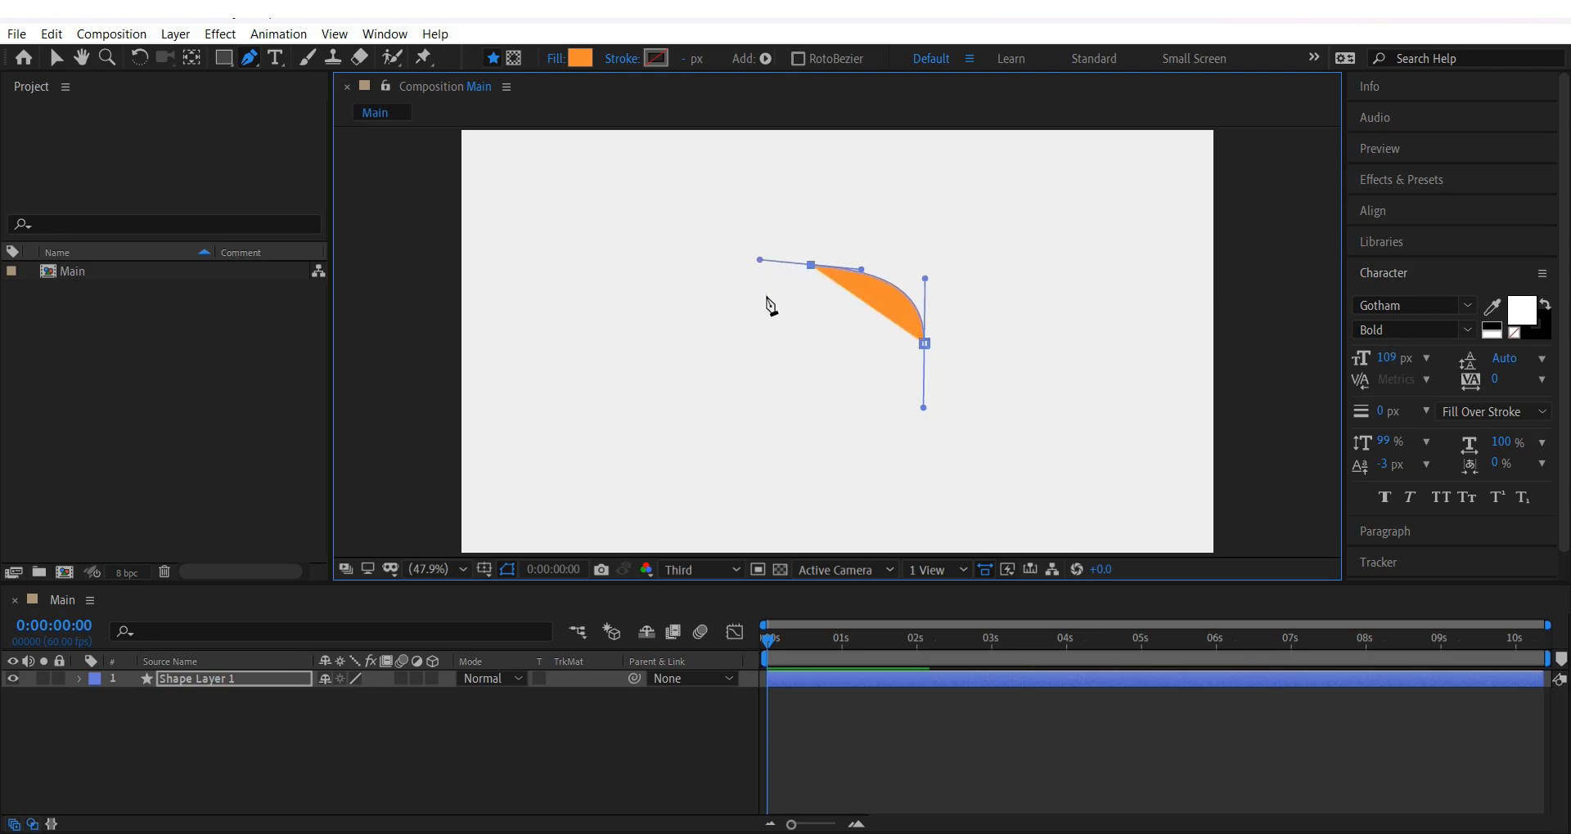
drag(733, 357, 733, 396)
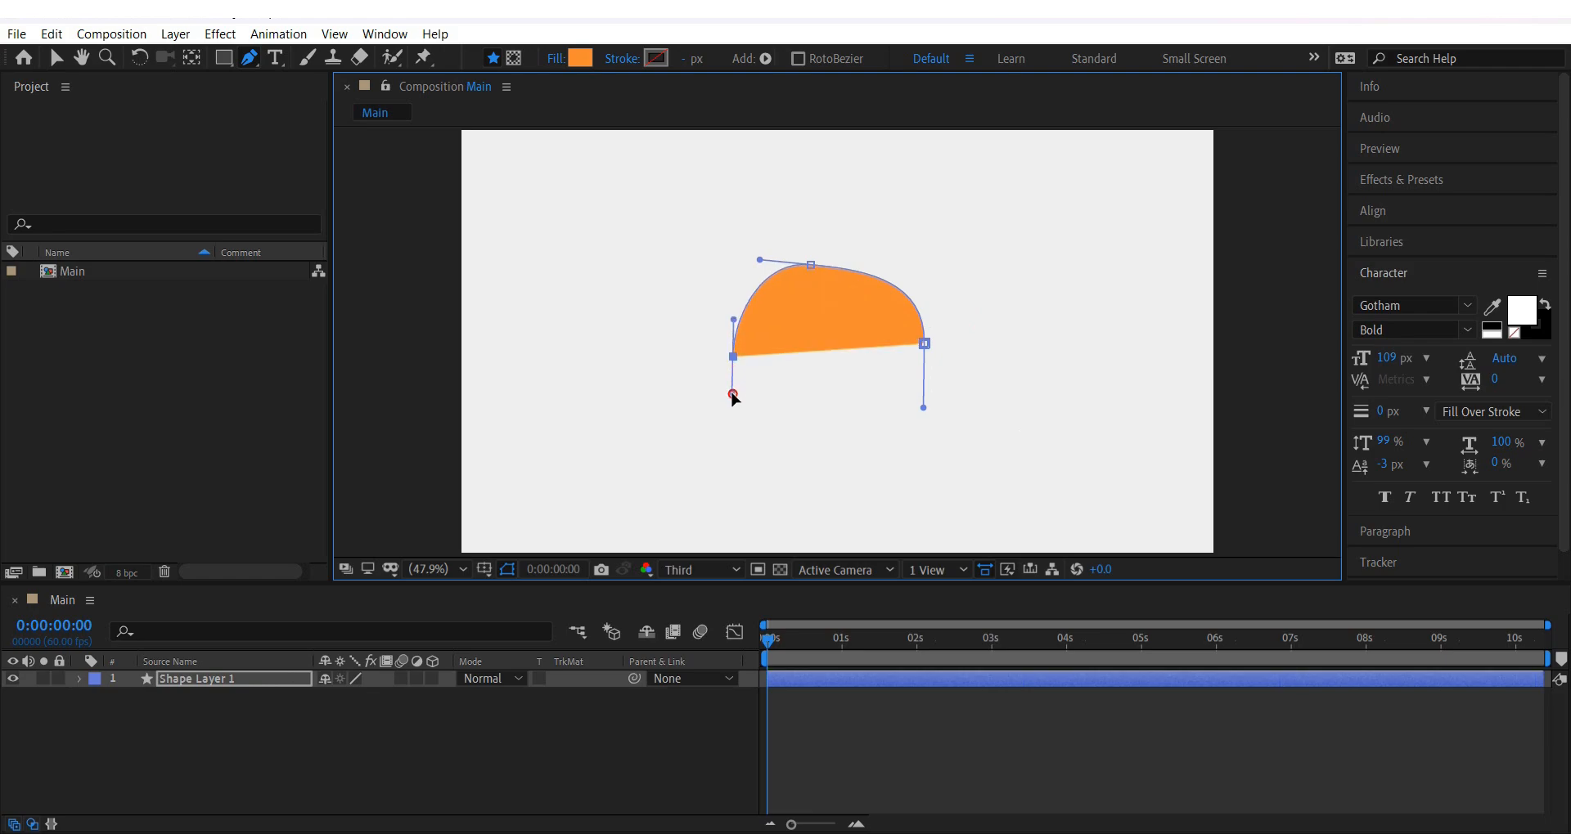
drag(822, 440, 865, 439)
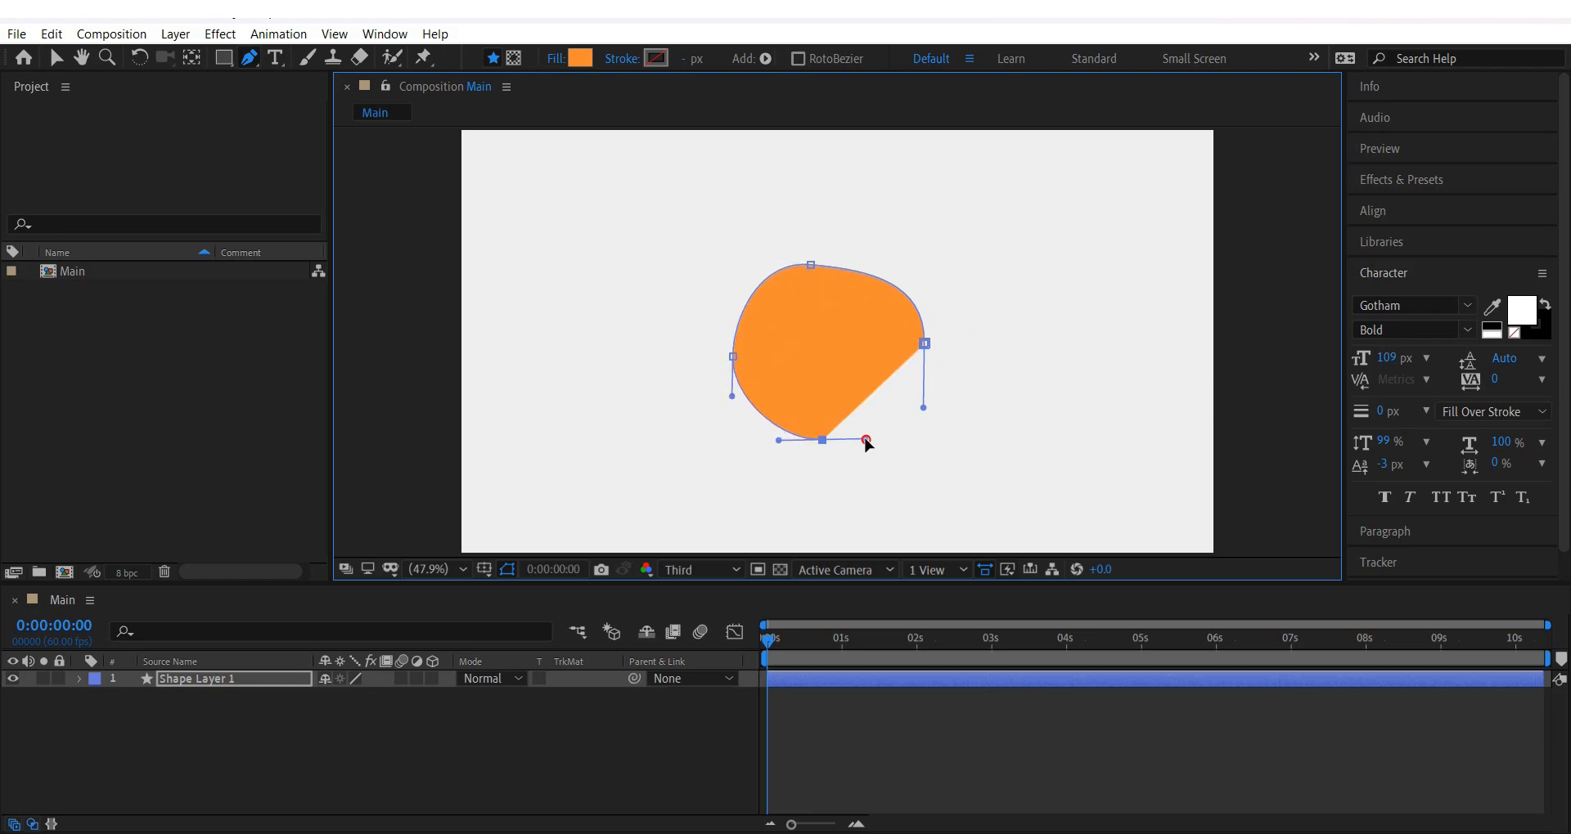
click(923, 343)
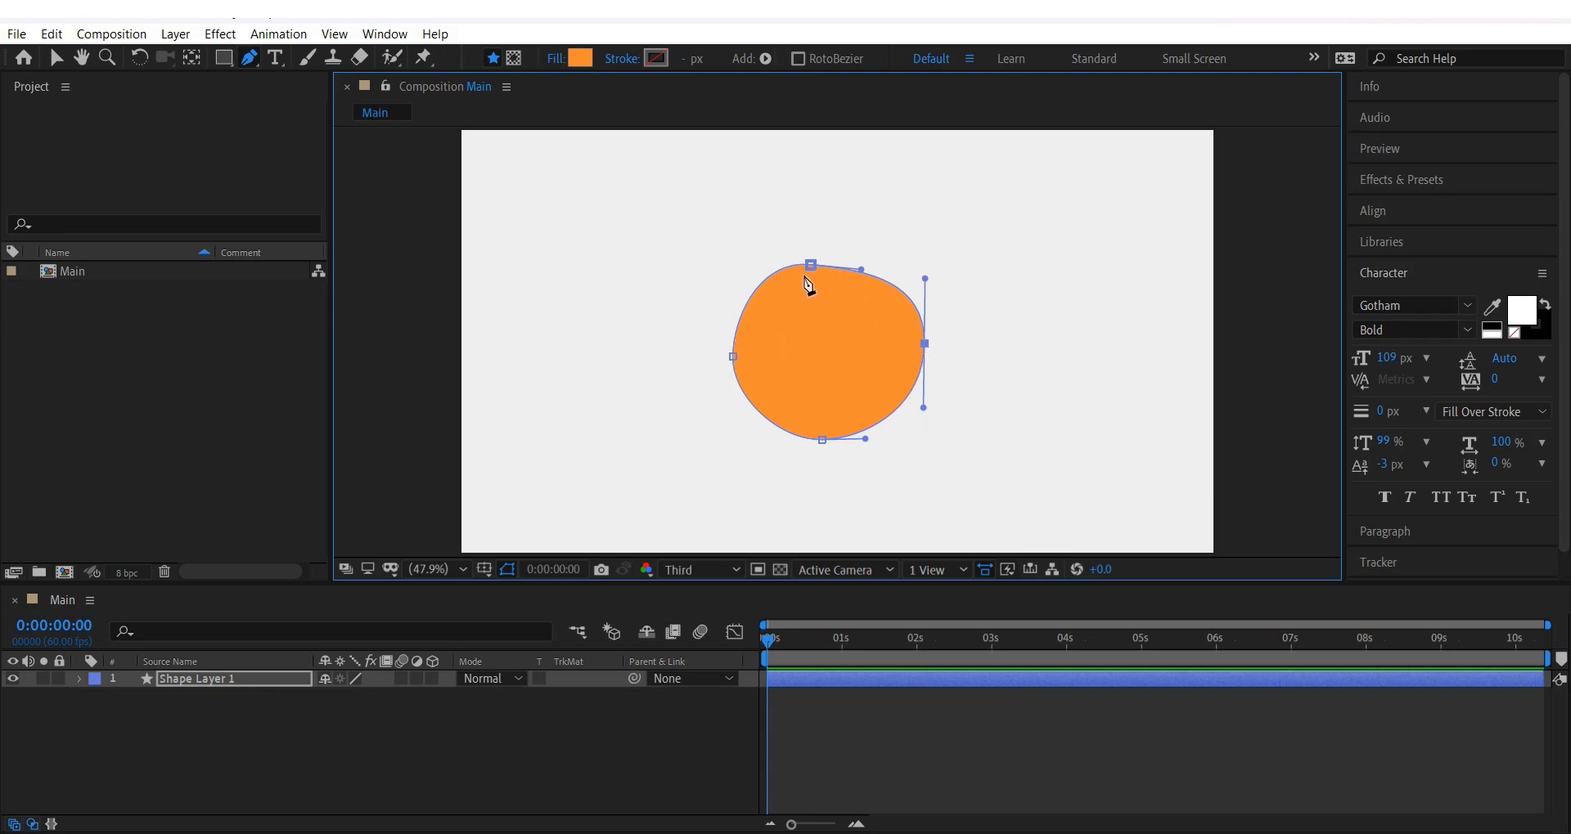
Round out the shape's upper left by raising its top vertex, levelling that vertex's handles and lengthening the left vertex's lower handle.
click(809, 266)
drag(814, 268, 750, 258)
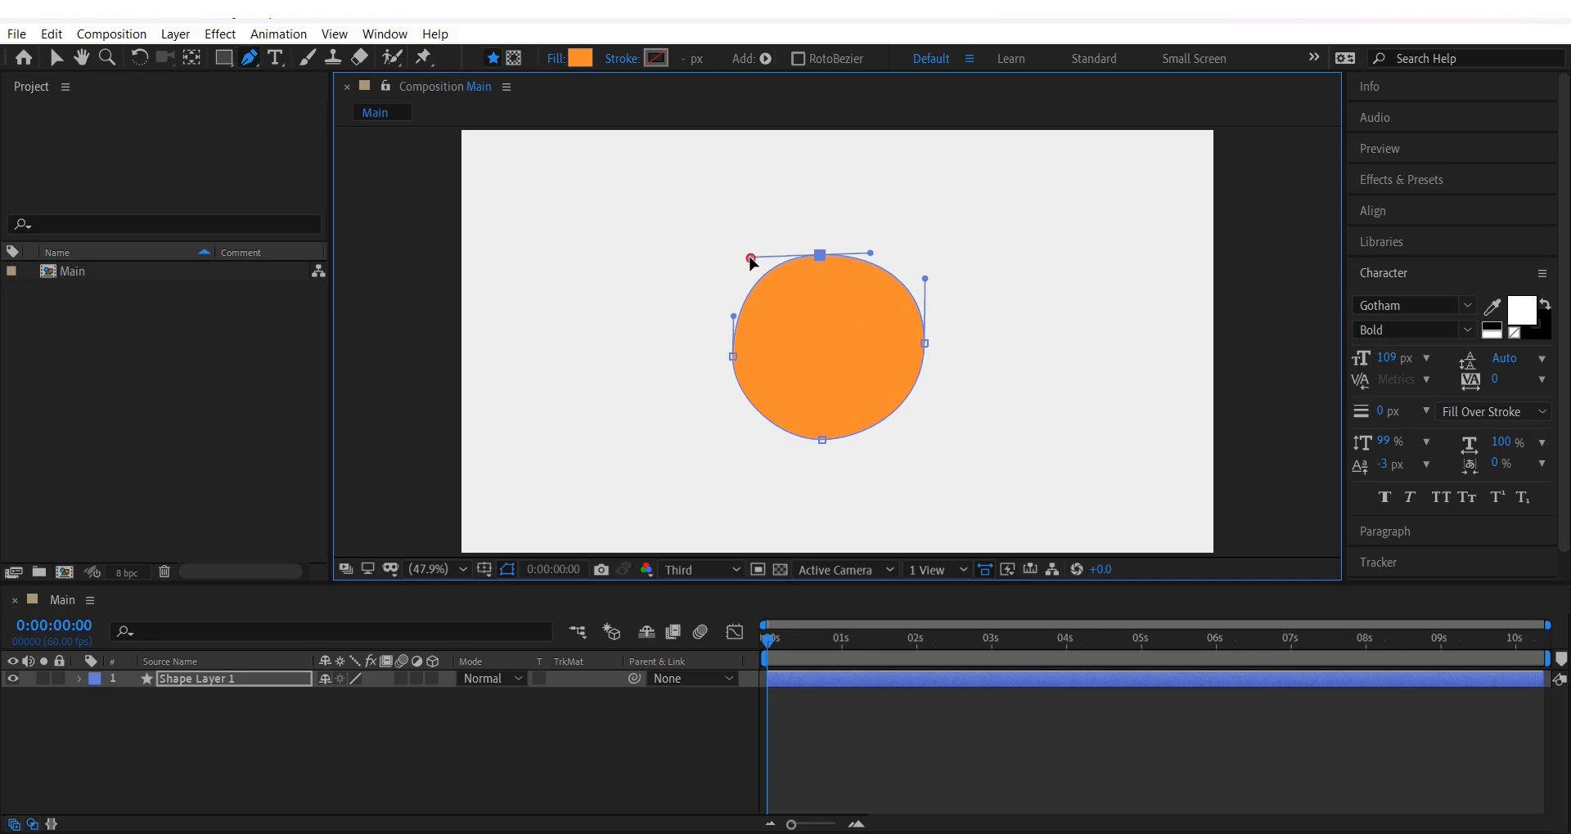
click(732, 357)
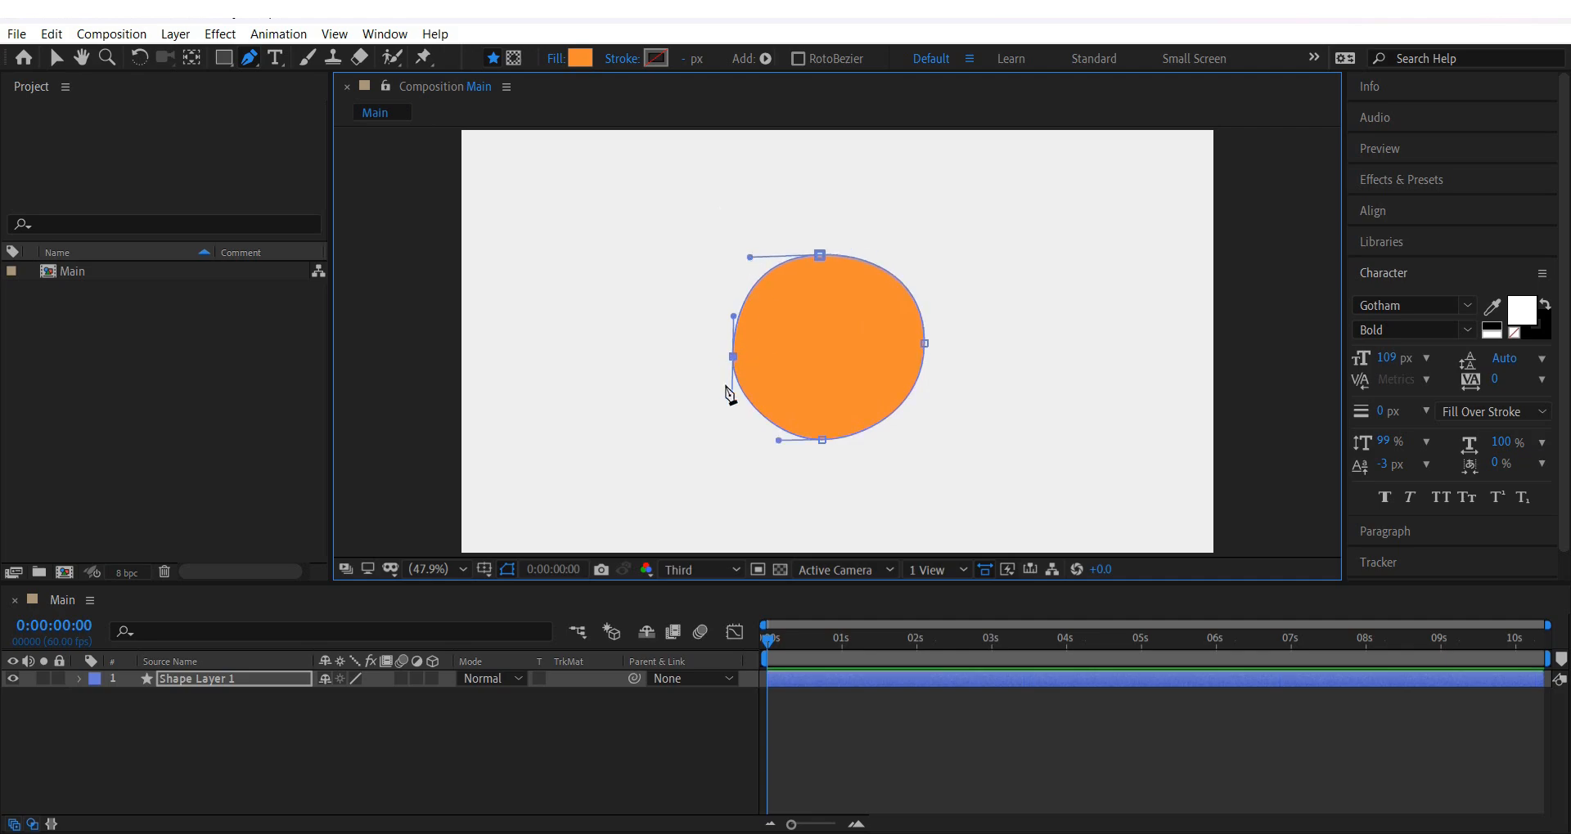
drag(732, 398, 736, 404)
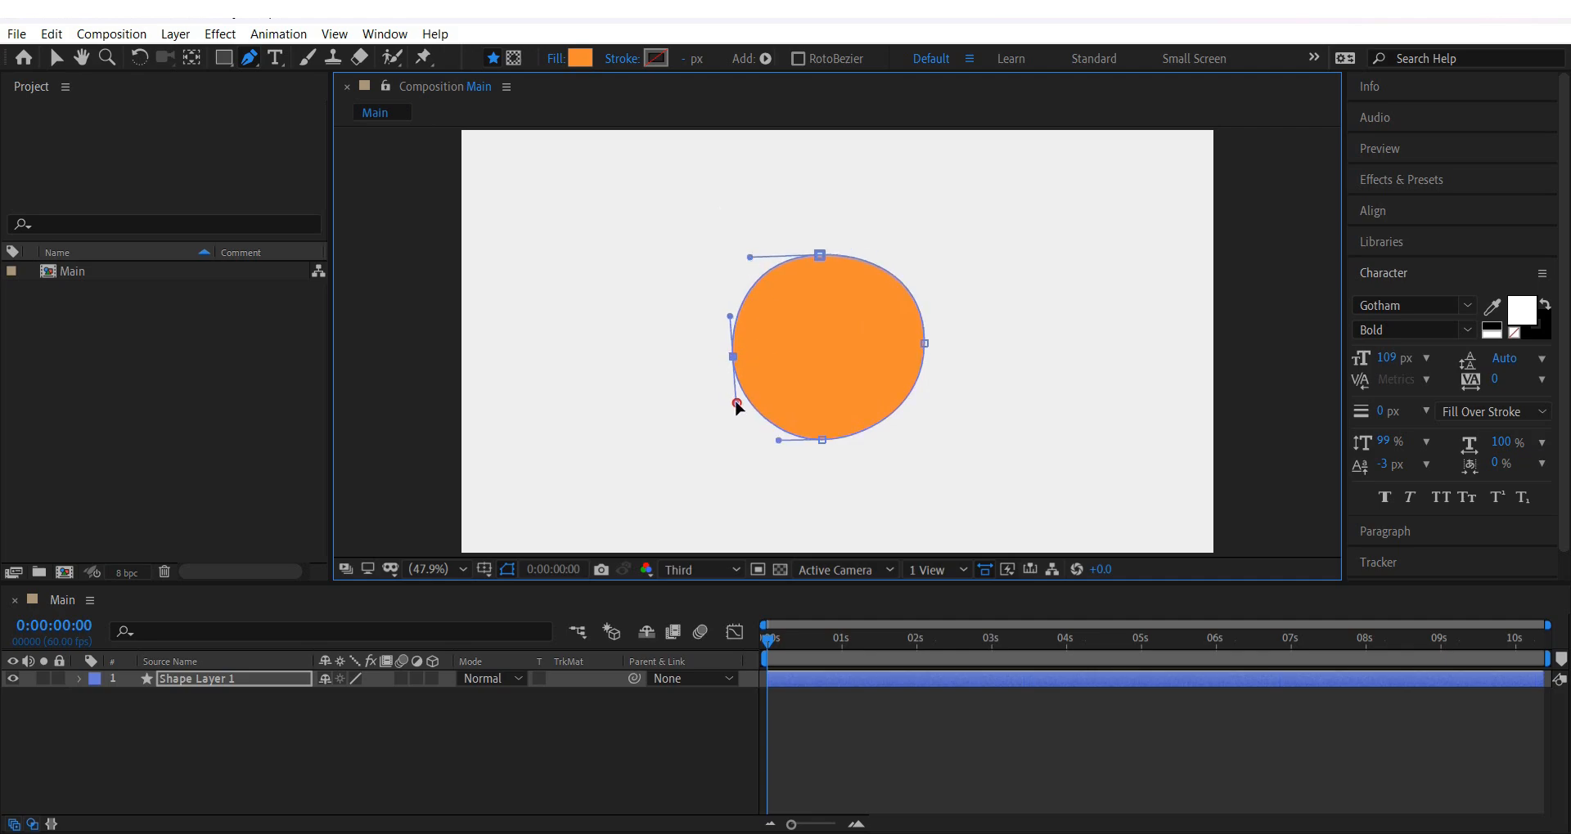
Lengthen the bottom vertex's horizontal handles and tilt the right vertex's upper handle slightly inward to make the shape more circular.
click(823, 441)
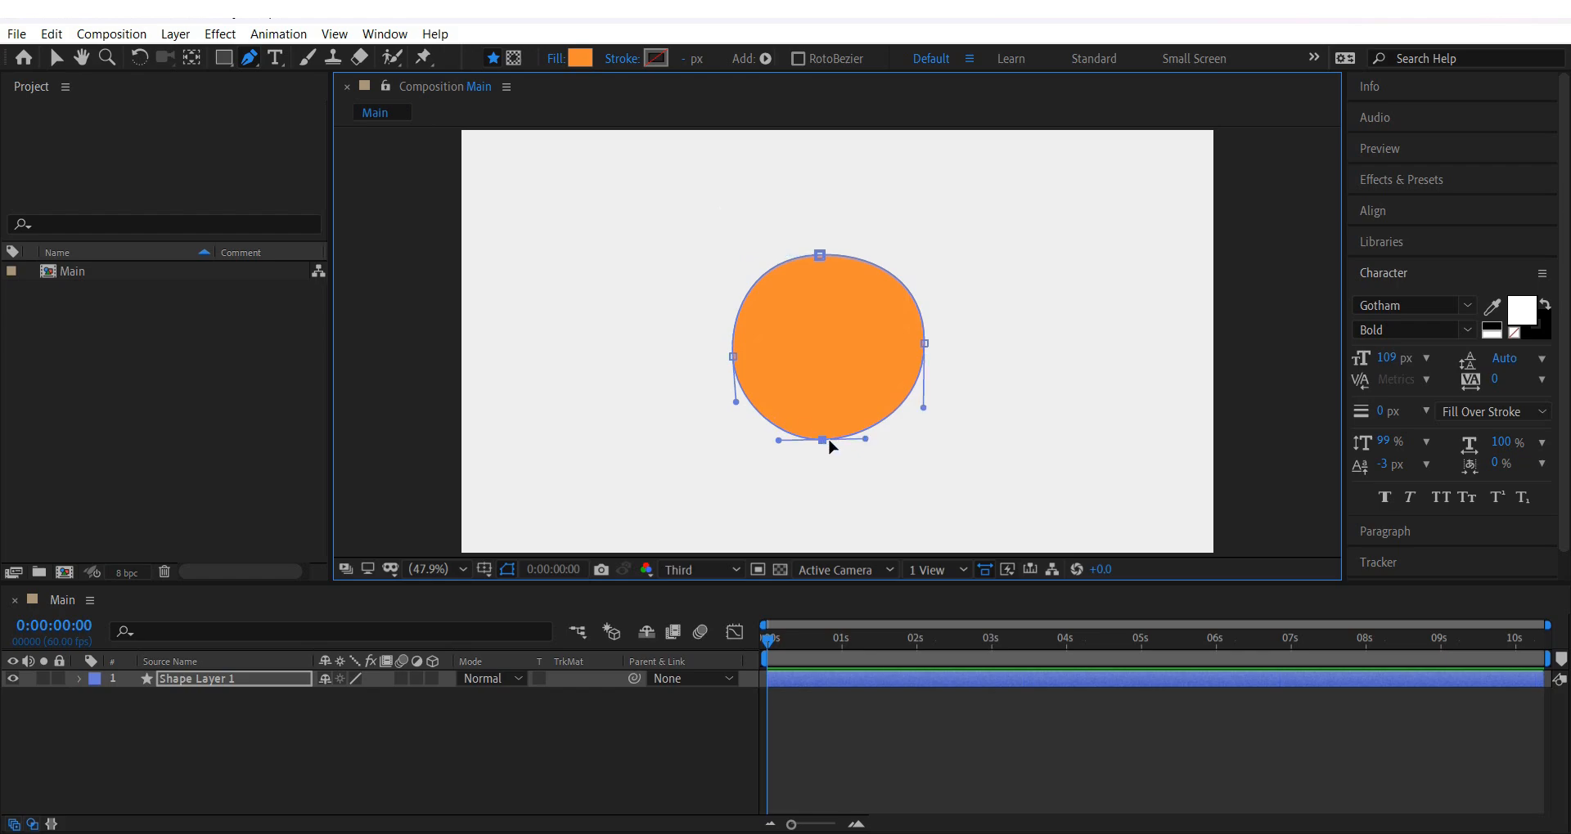
drag(865, 440, 880, 439)
drag(778, 441, 768, 439)
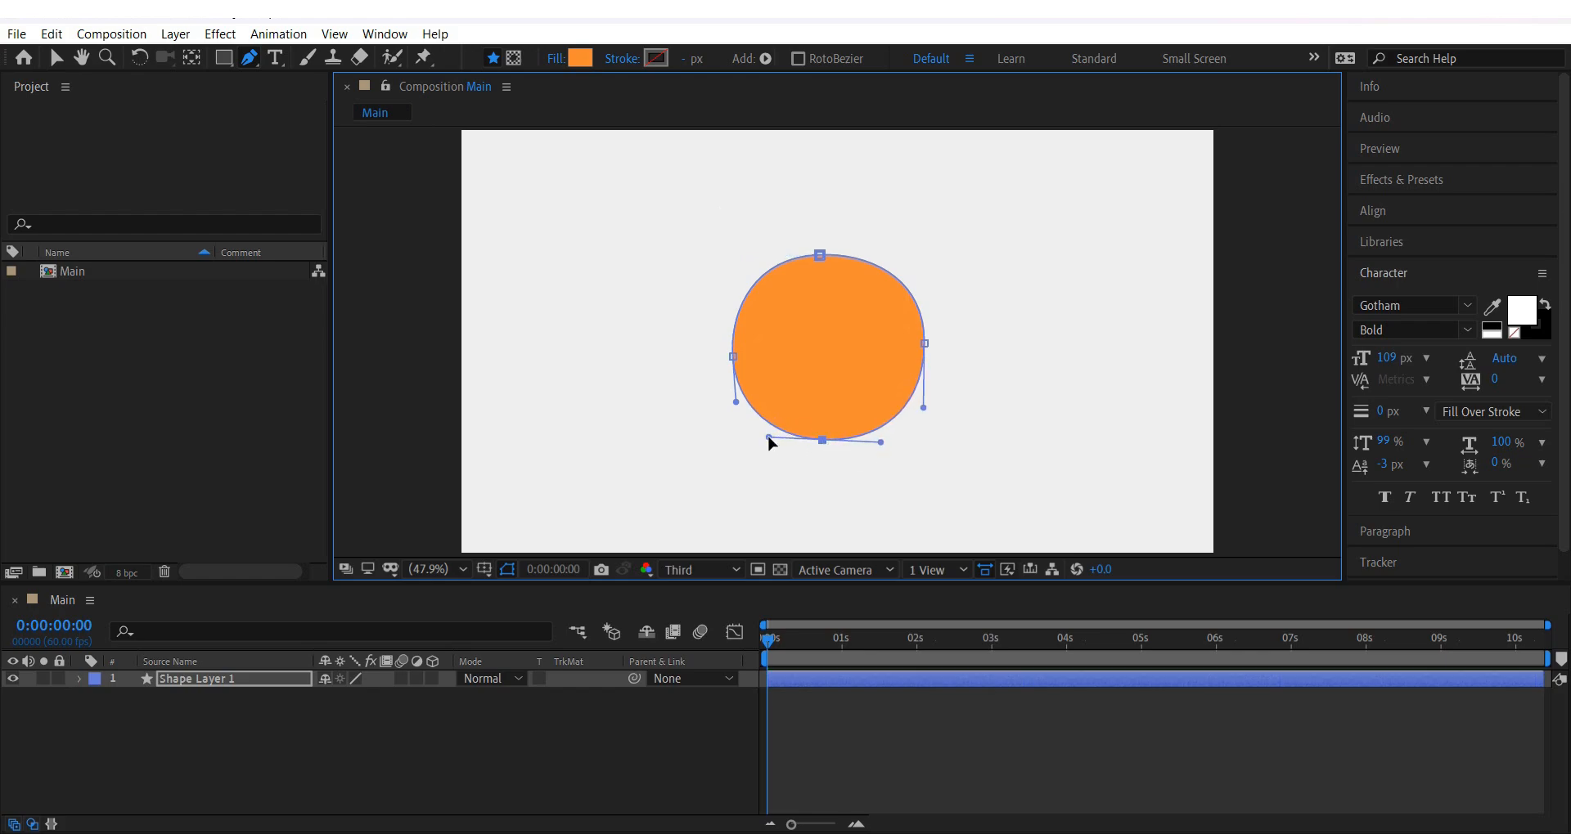
click(925, 342)
drag(927, 282, 921, 282)
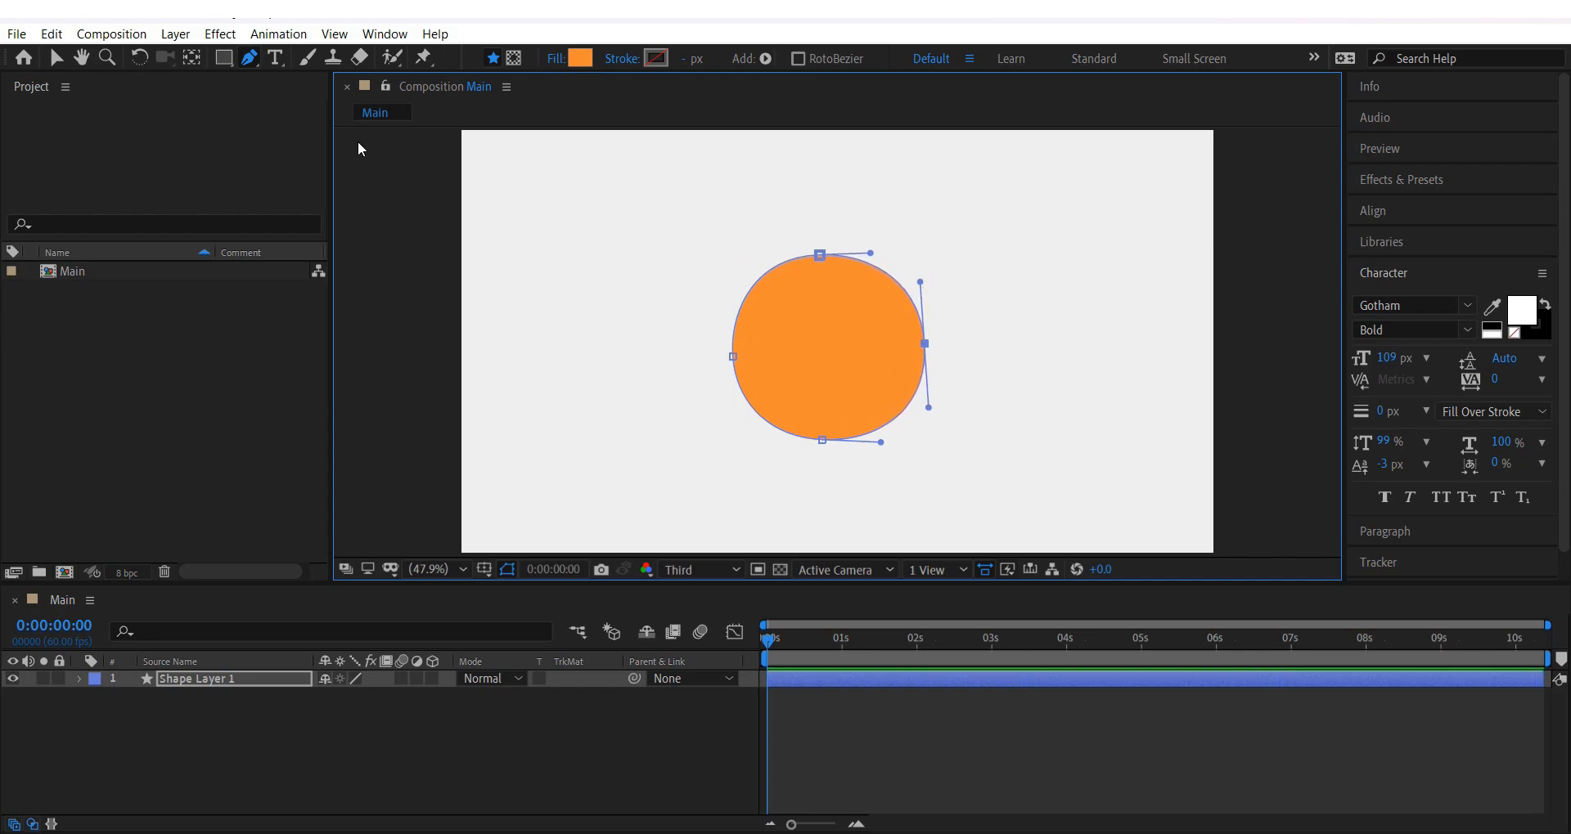
Move the orange circle to the left, delete it from the composition and activate the Pen tool again.
click(56, 57)
drag(859, 355, 650, 304)
key(Delete)
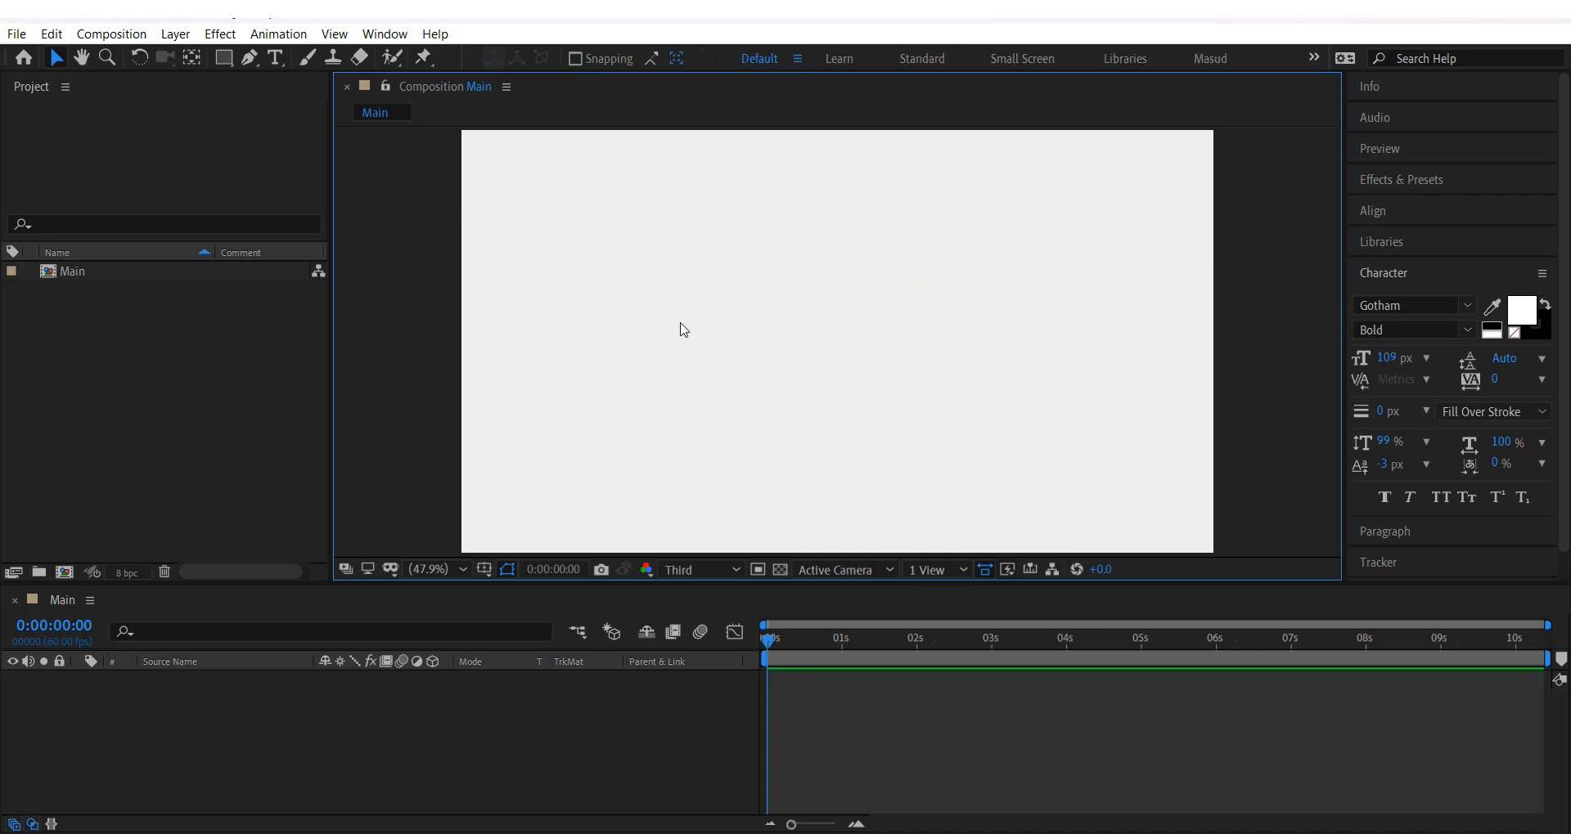
click(249, 57)
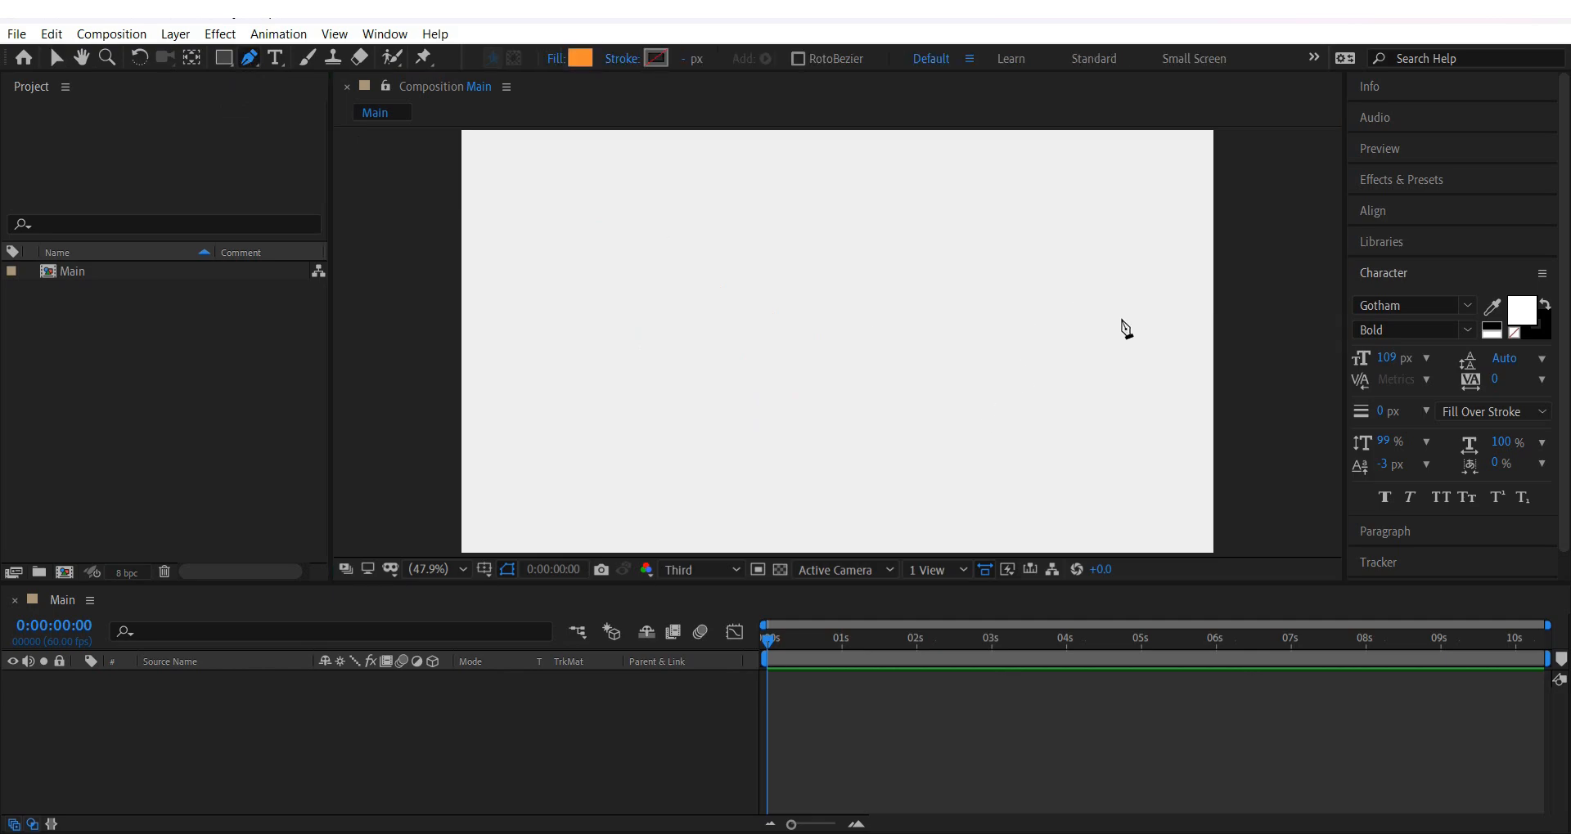
mouse_move(1050, 315)
mouse_down()
mouse_move(1041, 408)
mouse_move(1093, 382)
mouse_move(1055, 252)
mouse_move(986, 266)
mouse_up()
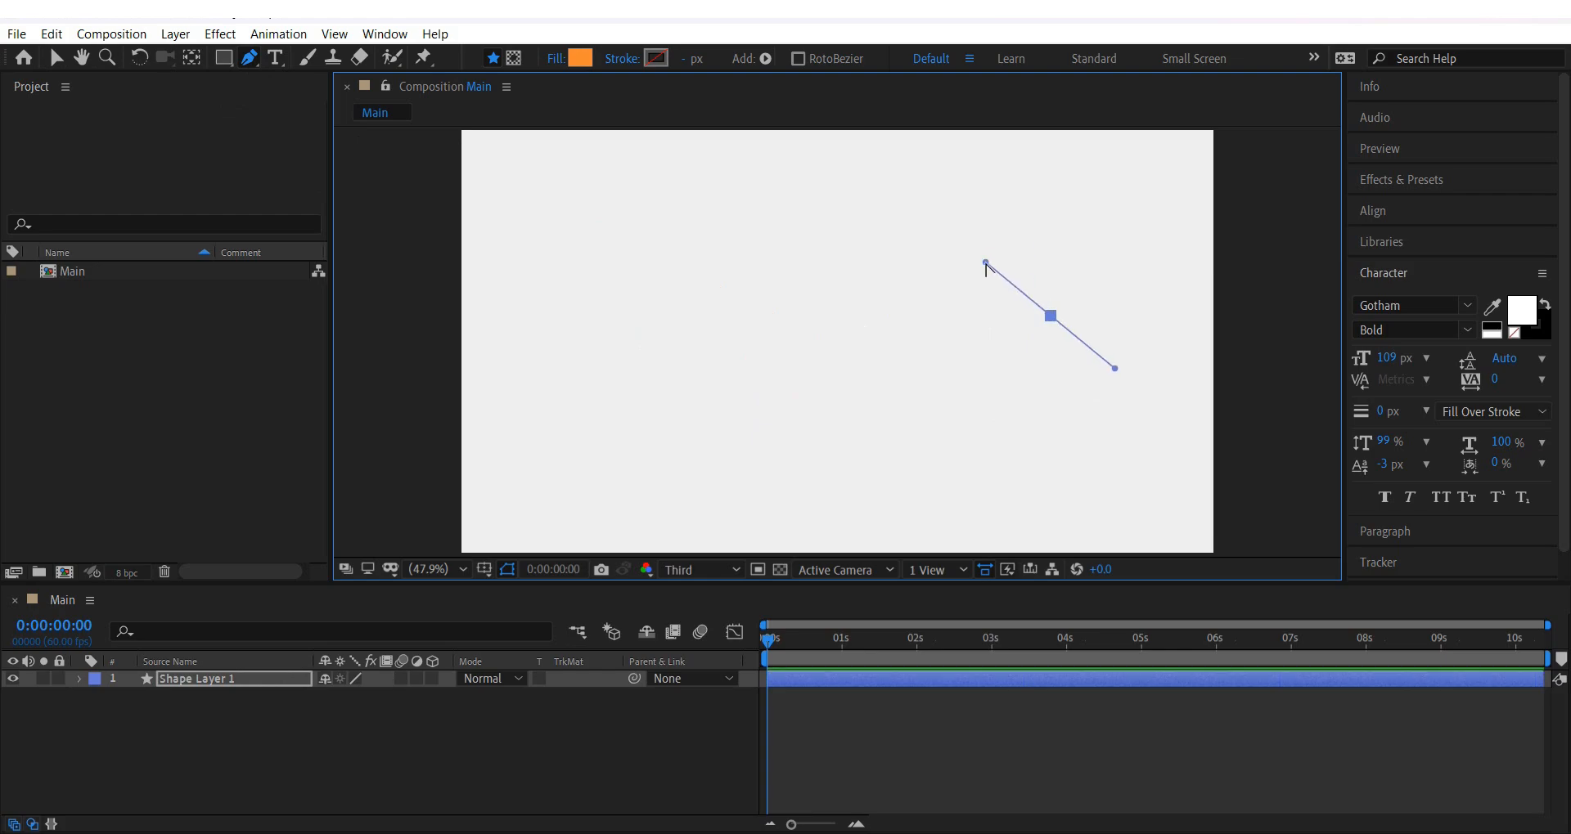
key(ctrl+z)
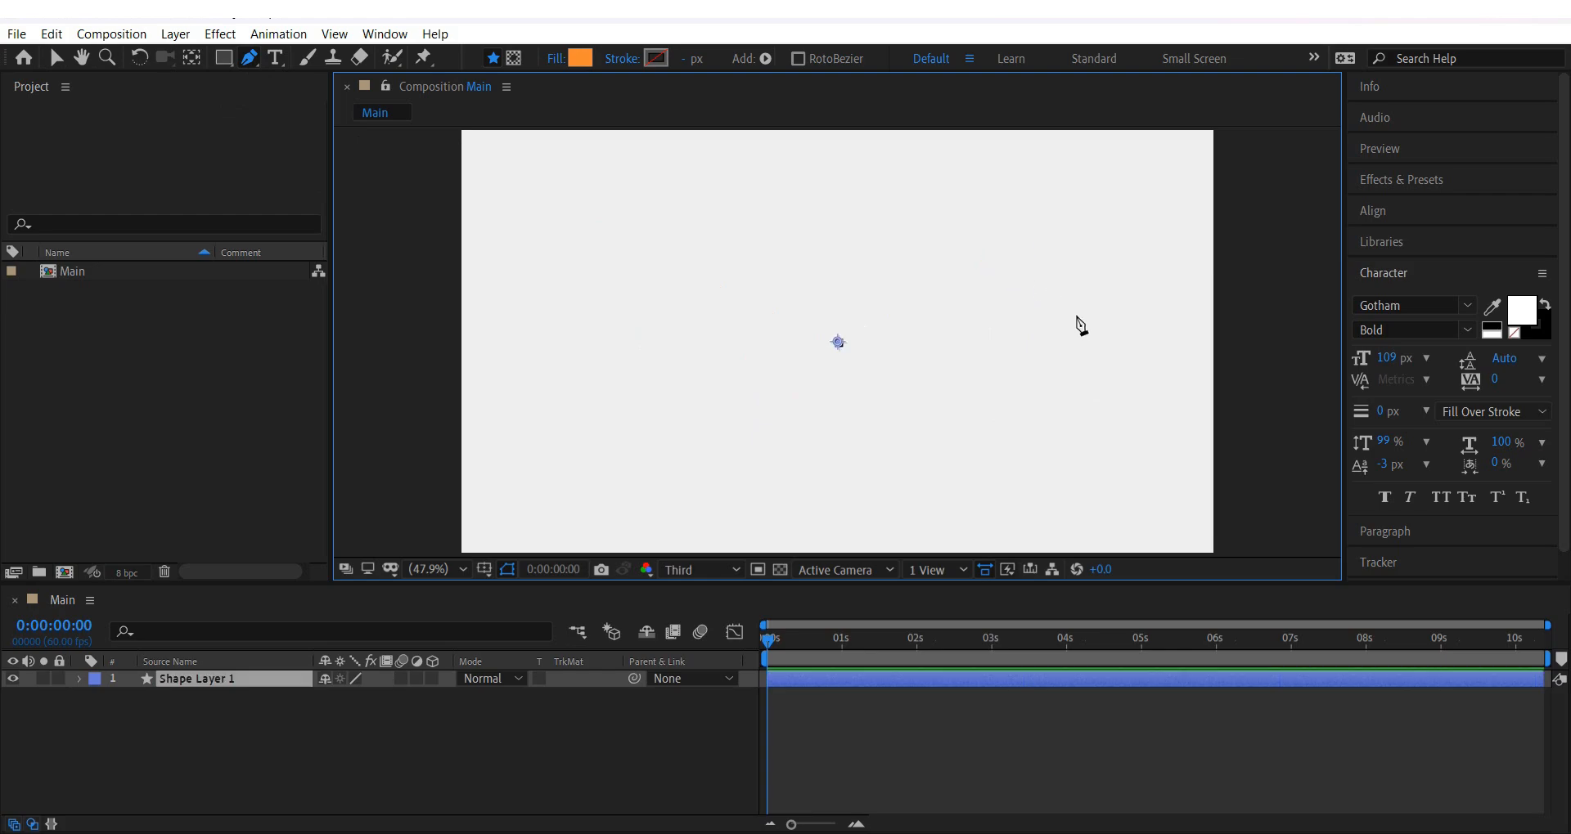
click(214, 681)
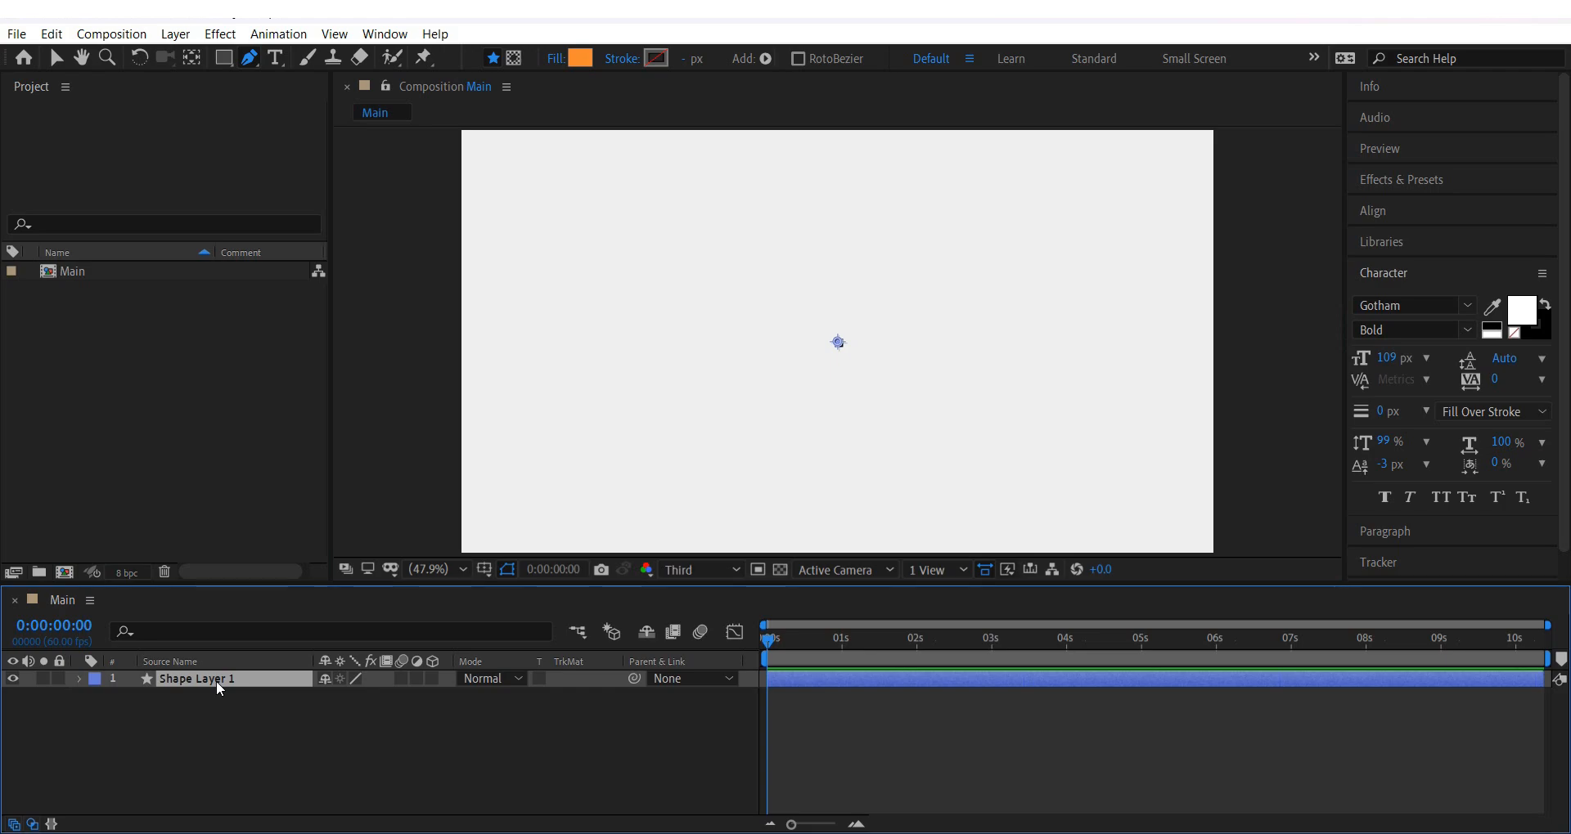
key(Delete)
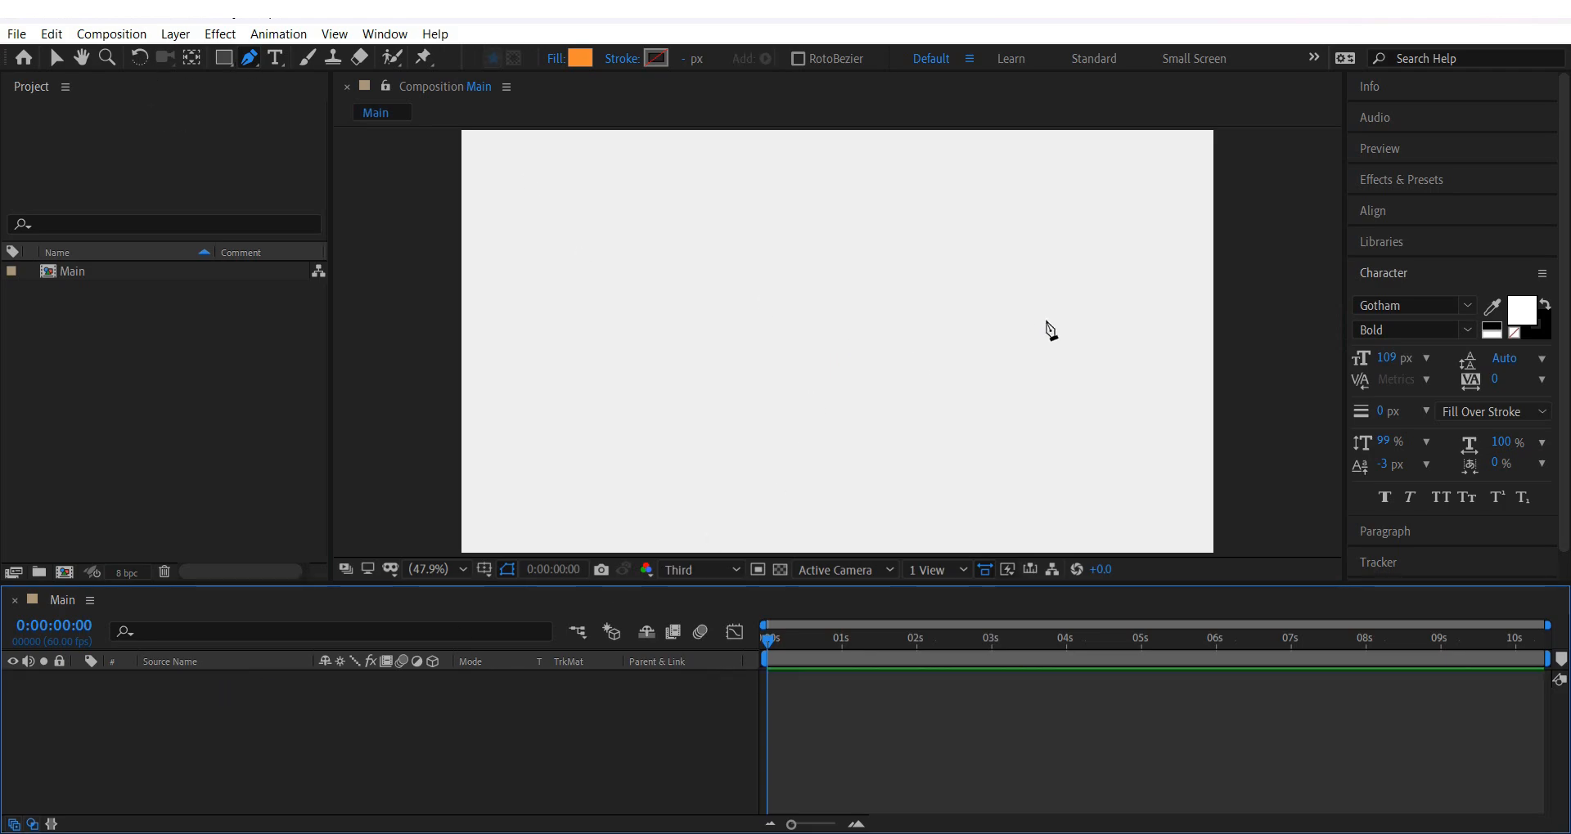
Draw a path from a right corner point to a central smooth point, shorten its upper handle, and add a lower corner point.
click(1064, 307)
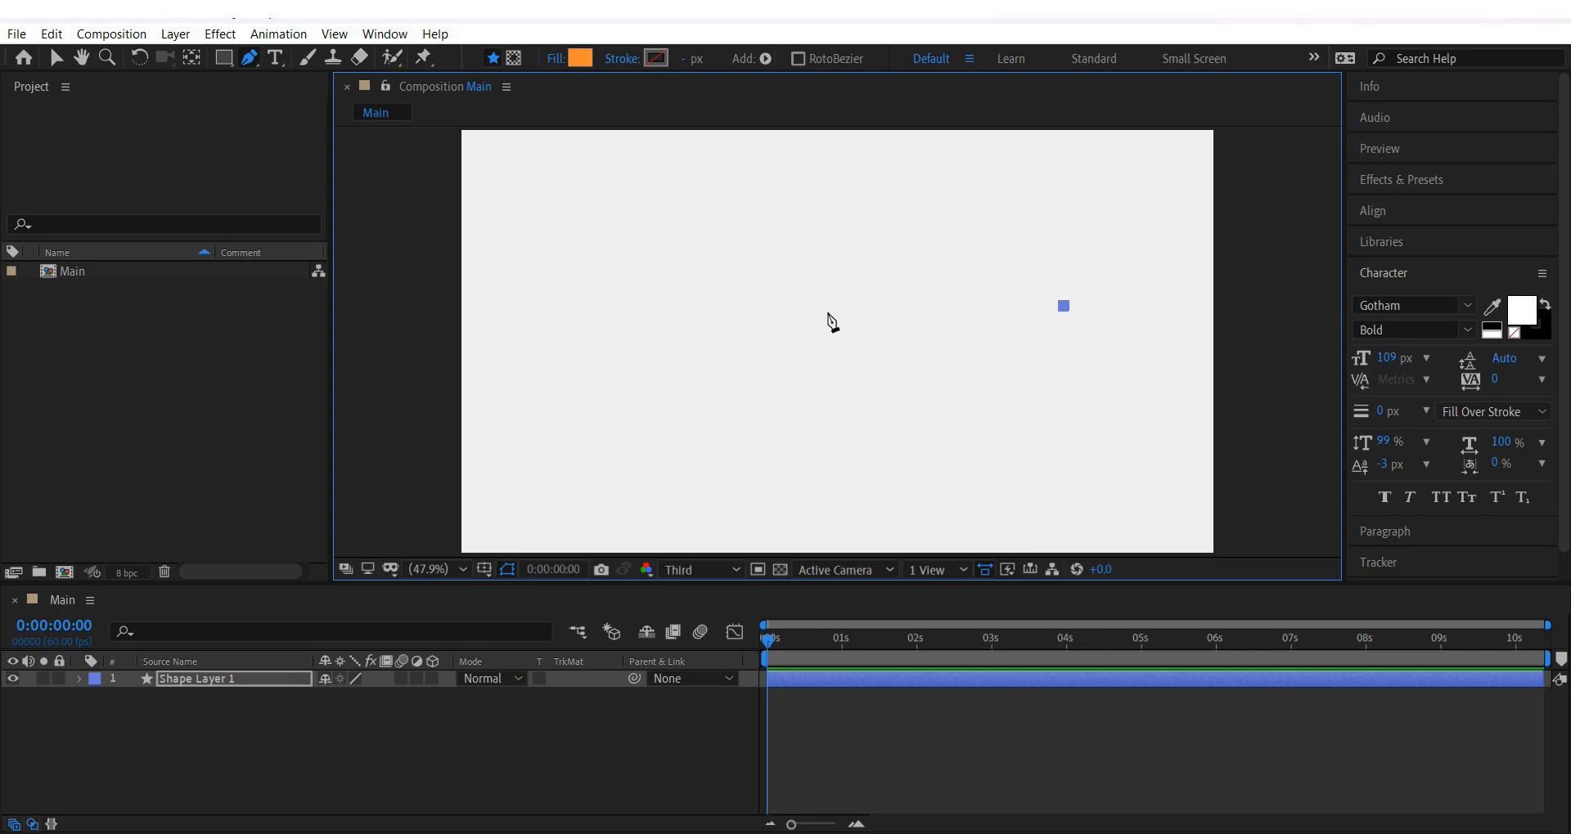
drag(834, 310, 726, 484)
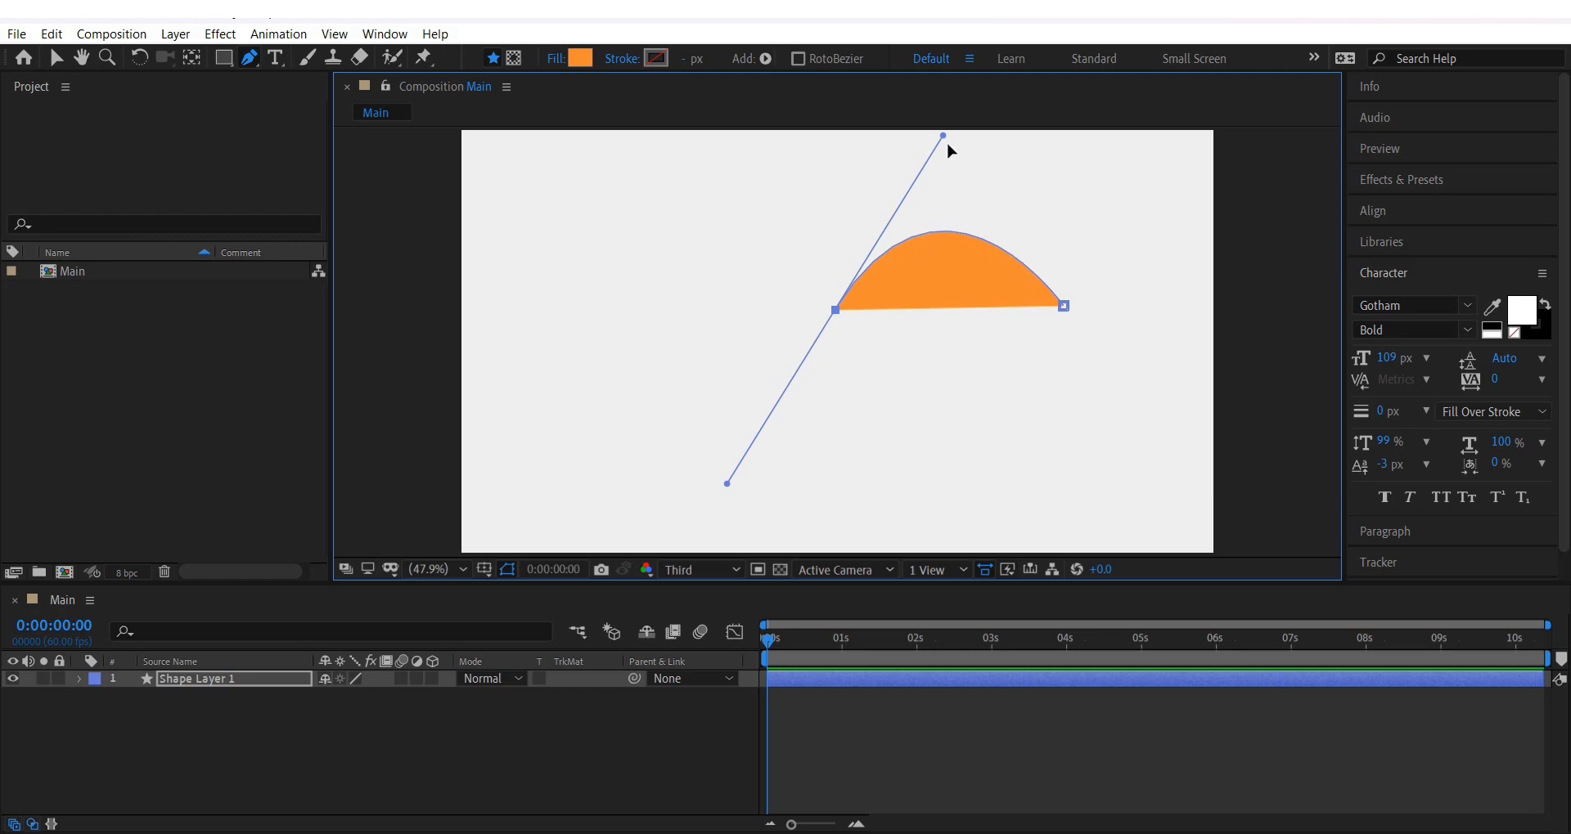
drag(939, 136, 929, 154)
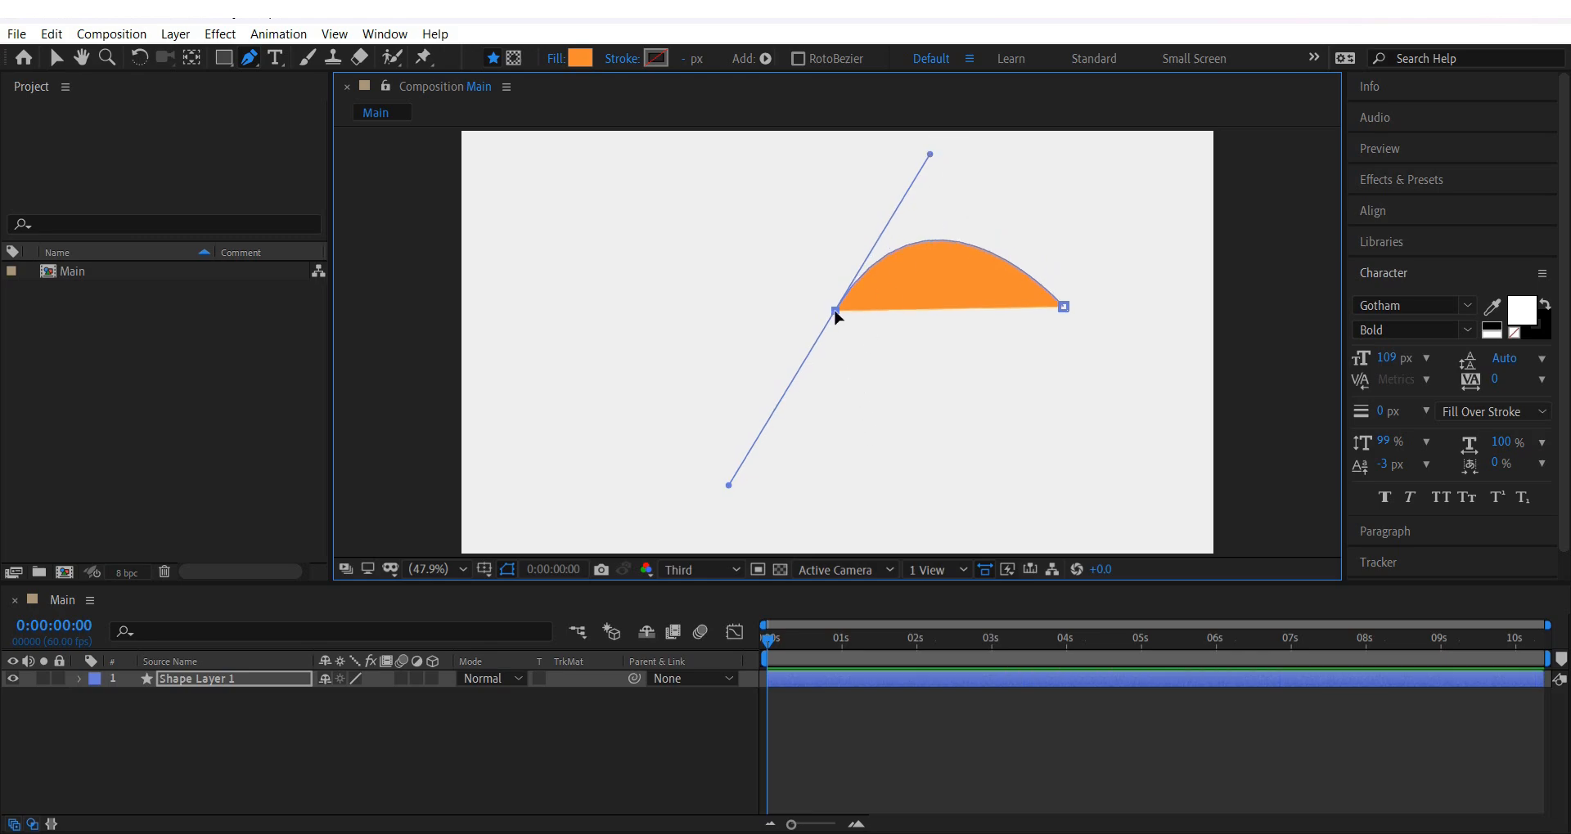
click(943, 450)
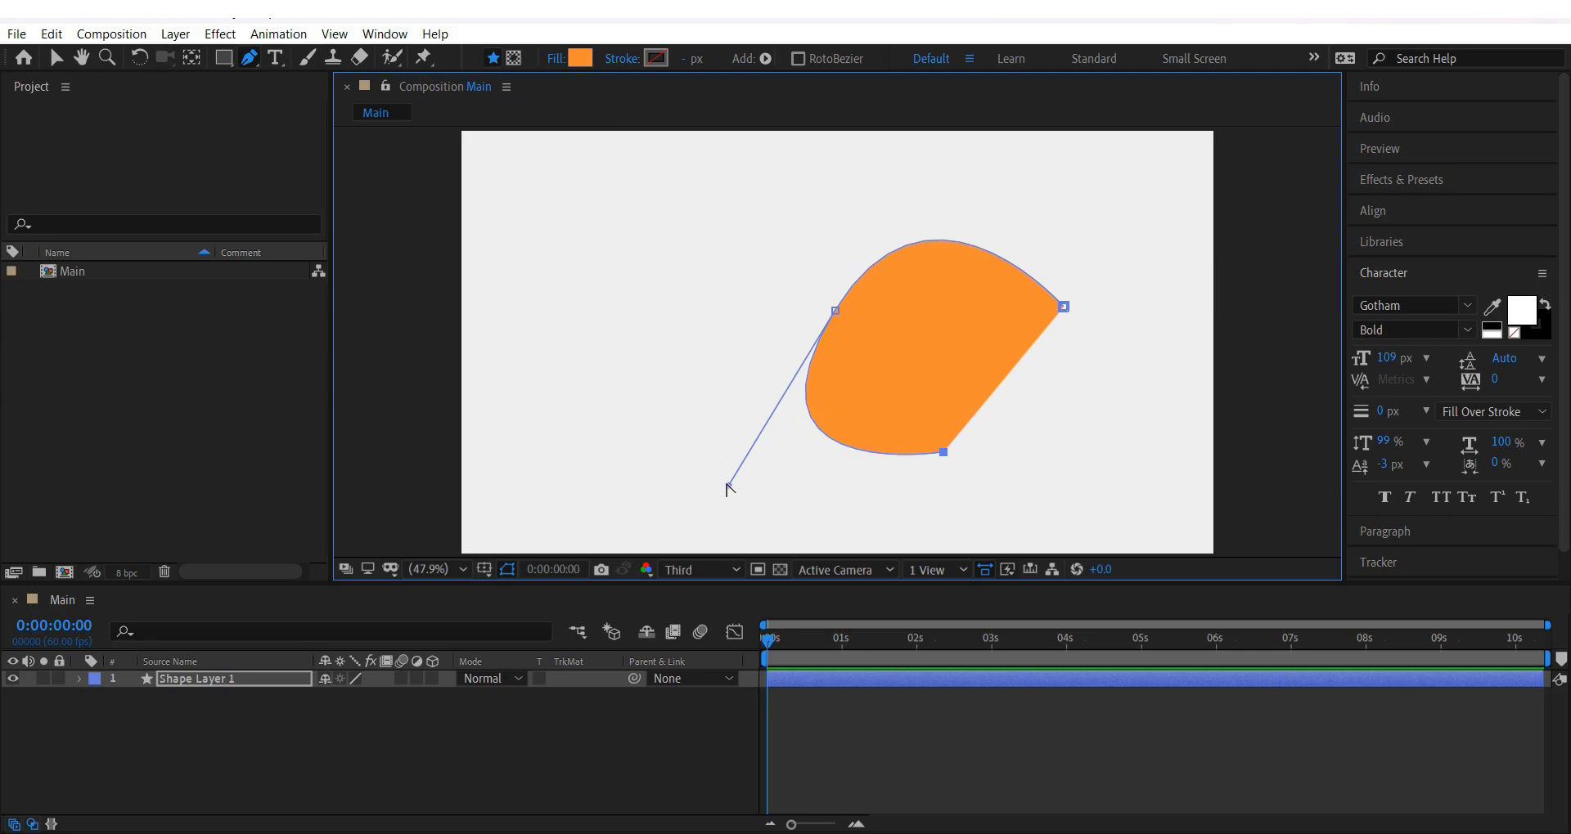
Swing the left vertex's lower handle independently into the shape to make the lower-left edge concave, and close the path at its starting point.
drag(728, 486, 600, 292)
click(835, 312)
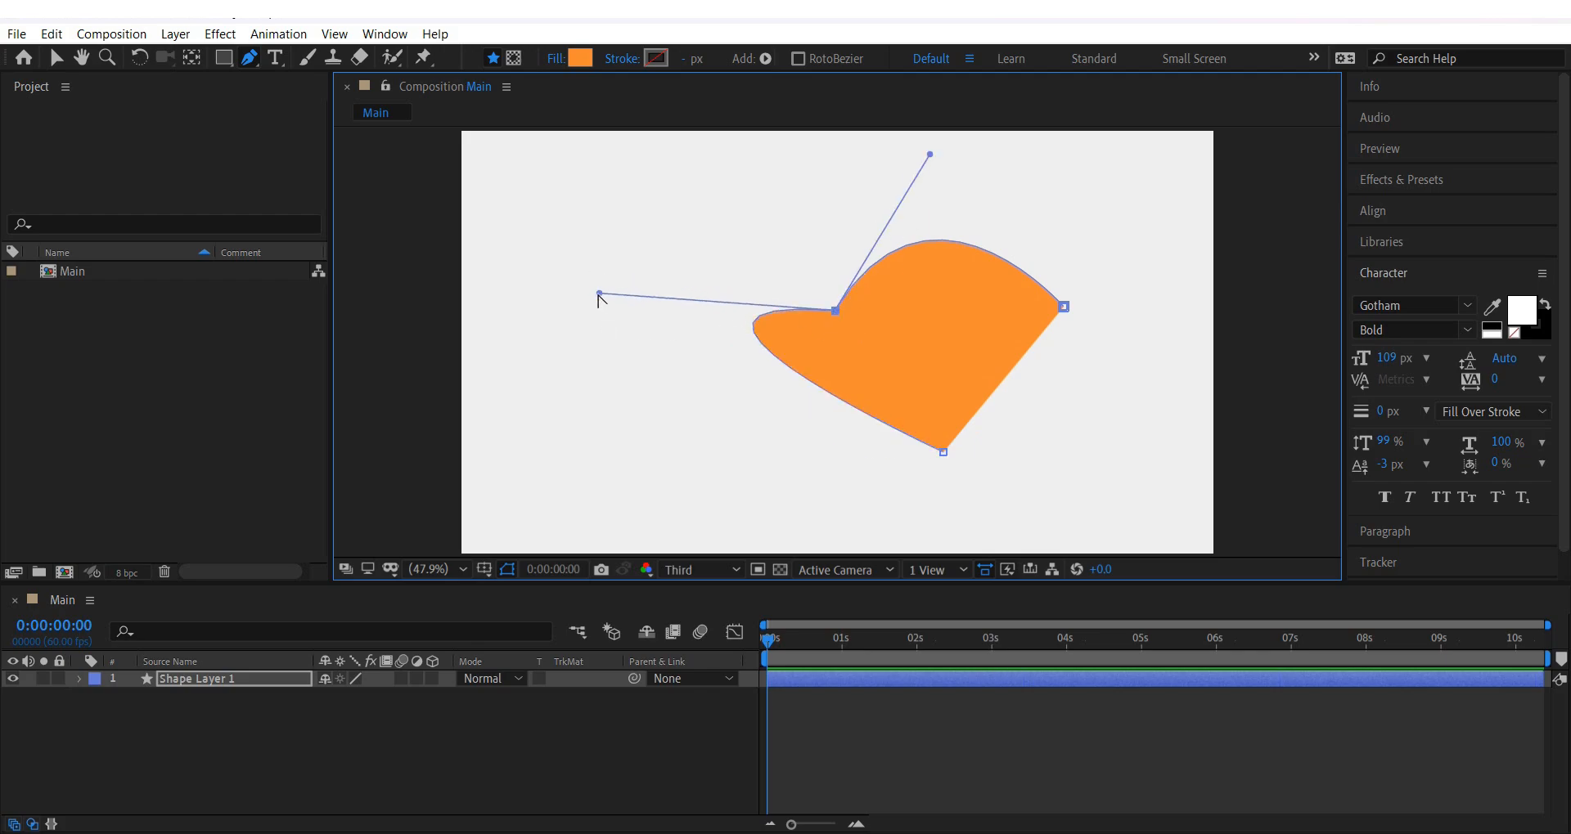
drag(598, 296, 889, 379)
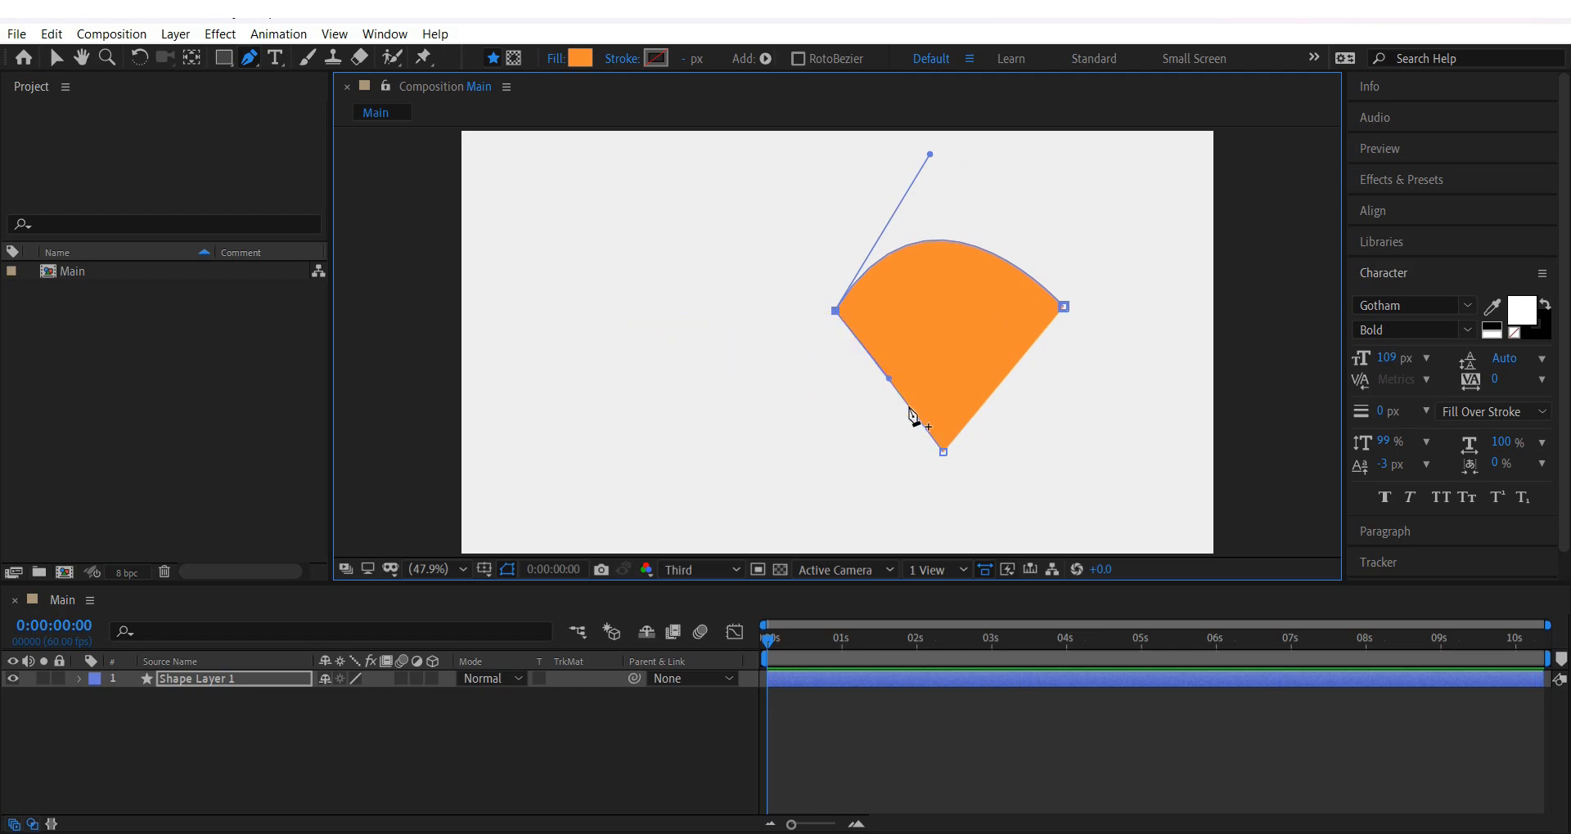
drag(890, 380, 996, 304)
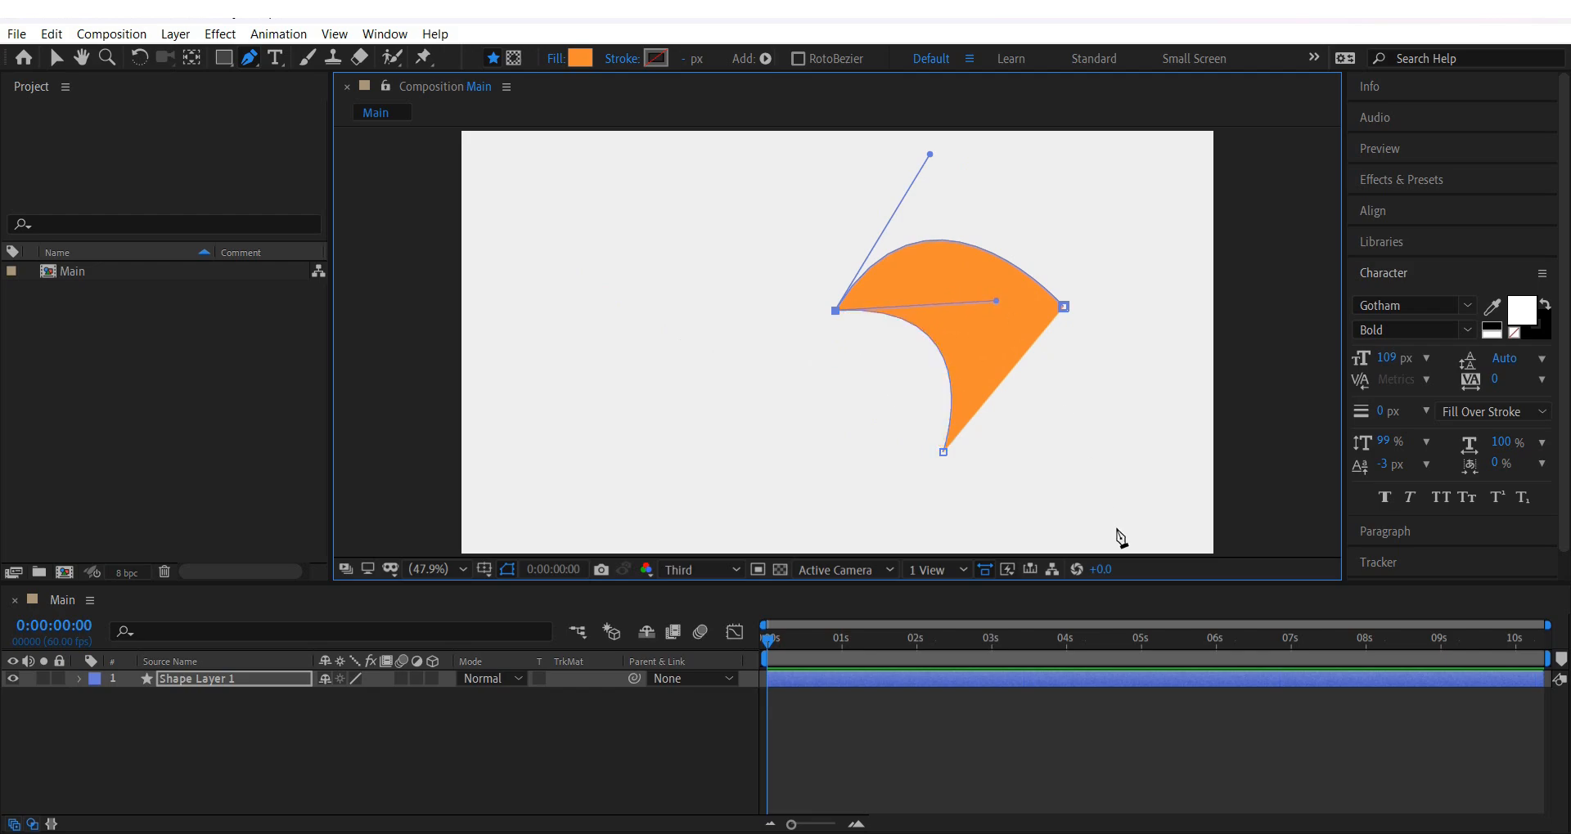
click(942, 453)
click(1064, 309)
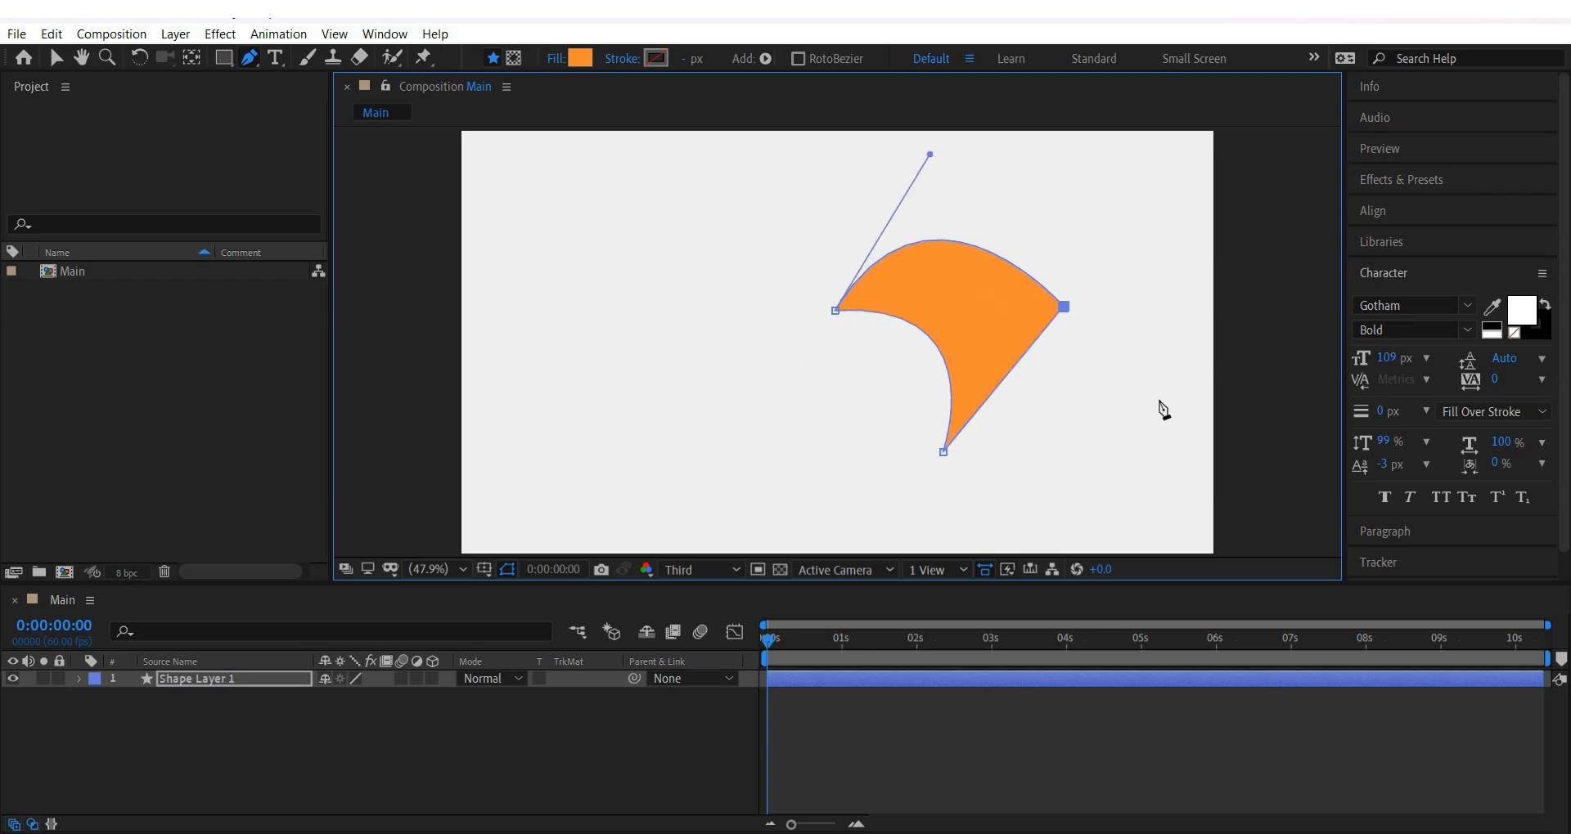
Move the closed orange shape to the left with the Selection tool and delete it from the composition.
click(56, 58)
drag(911, 296, 746, 324)
click(690, 311)
click(968, 309)
click(937, 355)
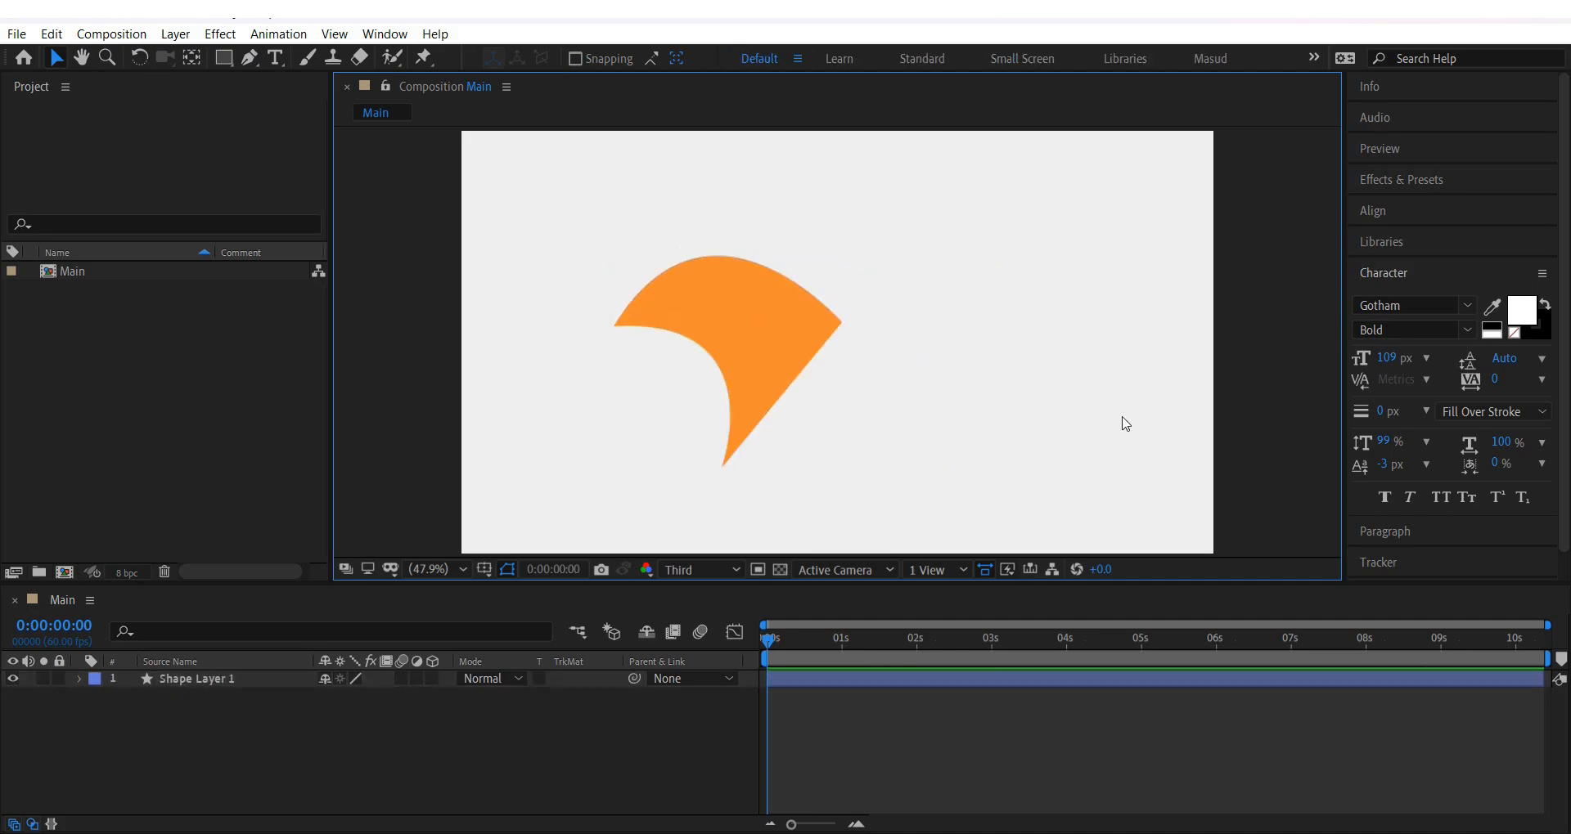
drag(765, 320, 750, 287)
key(Delete)
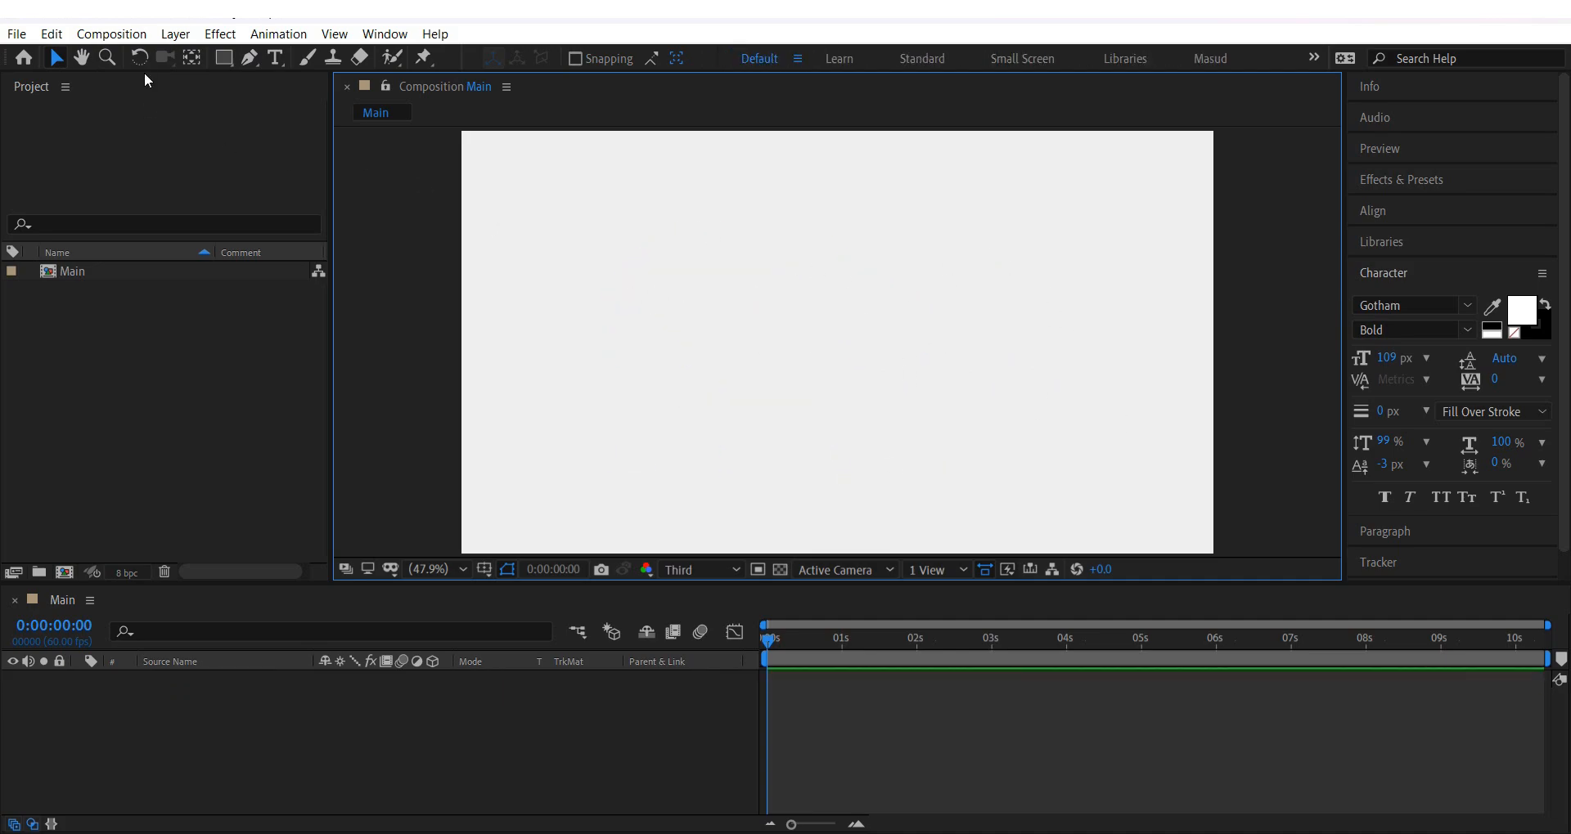
Activate the Pen tool and set its fill to None.
click(250, 57)
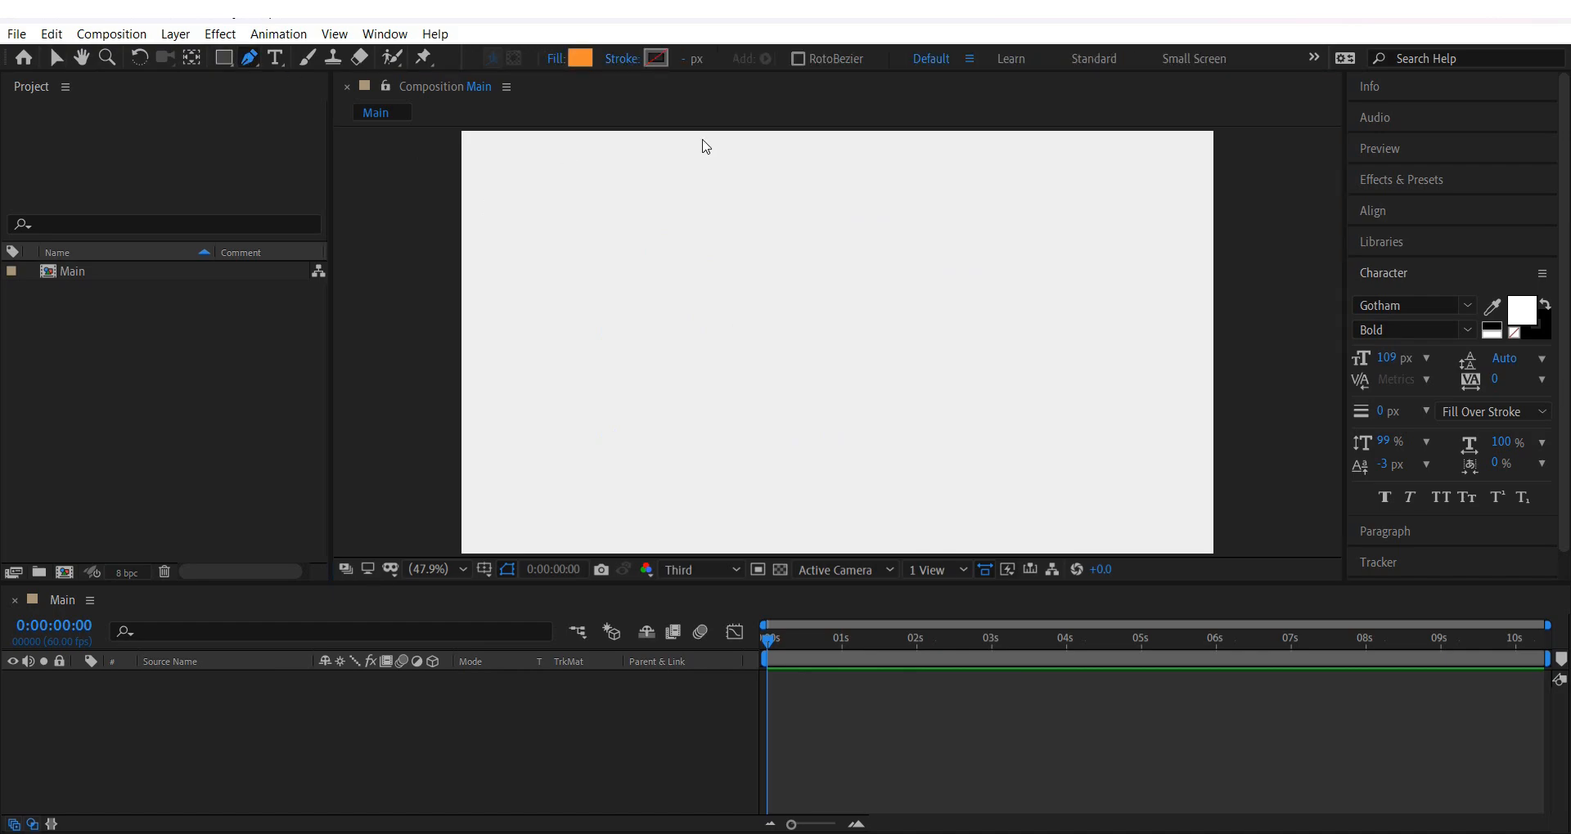
click(555, 59)
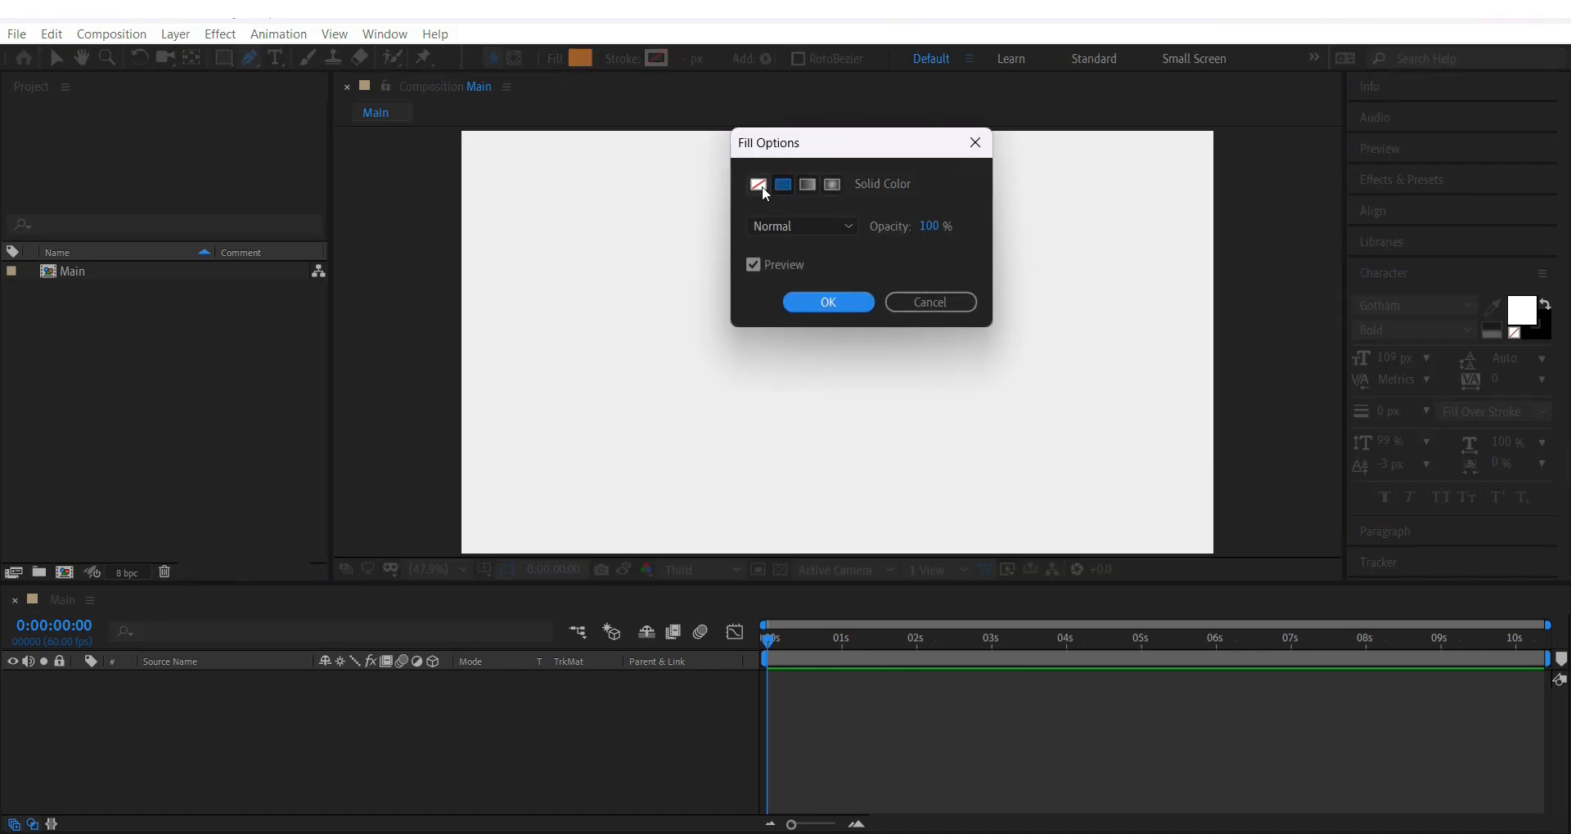
click(759, 185)
click(826, 301)
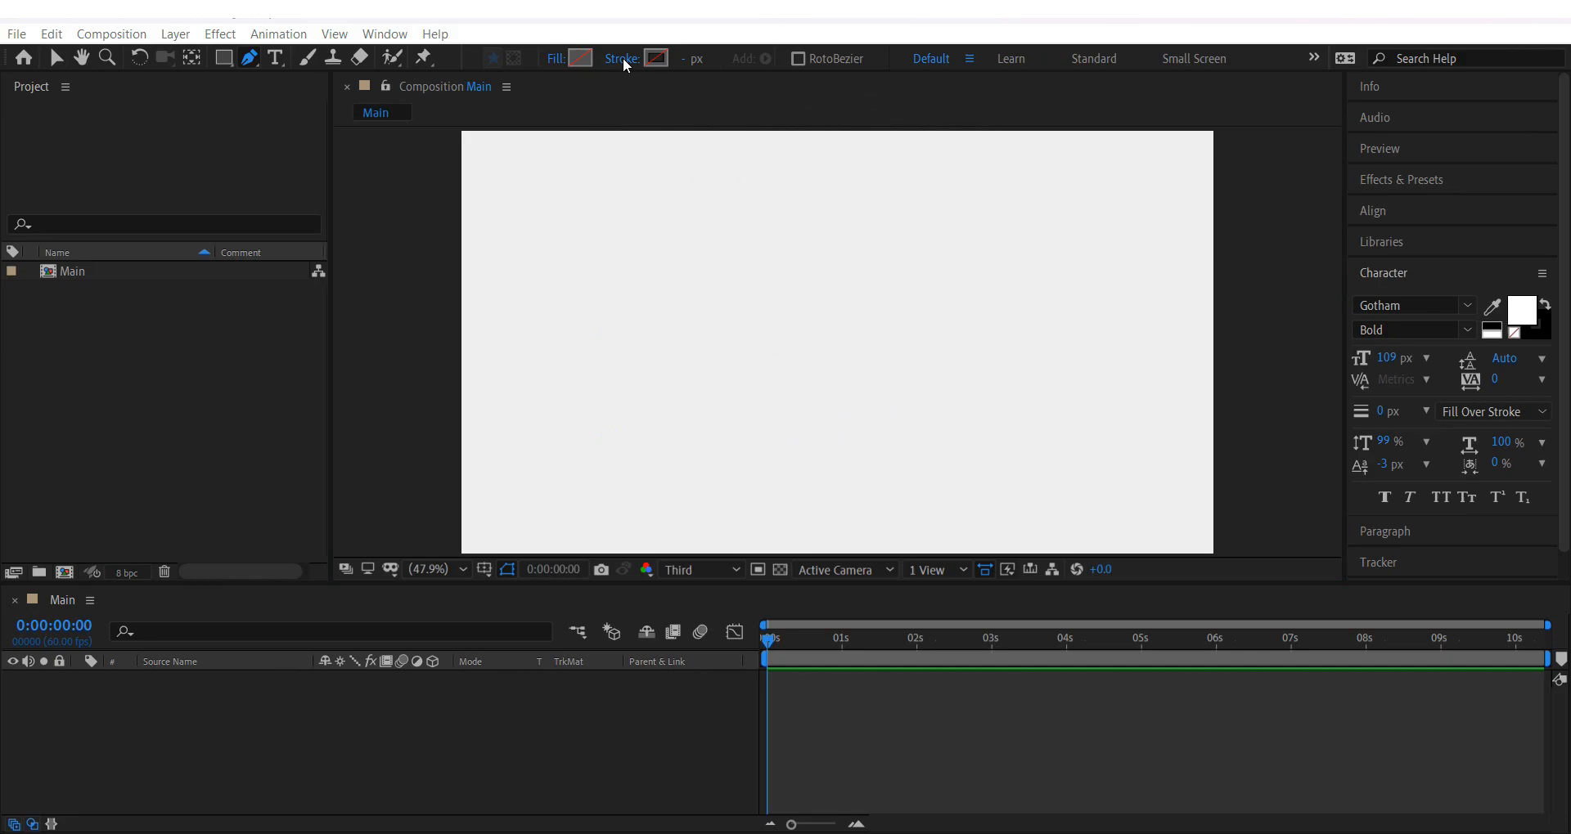
Set the Pen tool's stroke to a solid color and change it to orange-red.
click(625, 60)
click(759, 185)
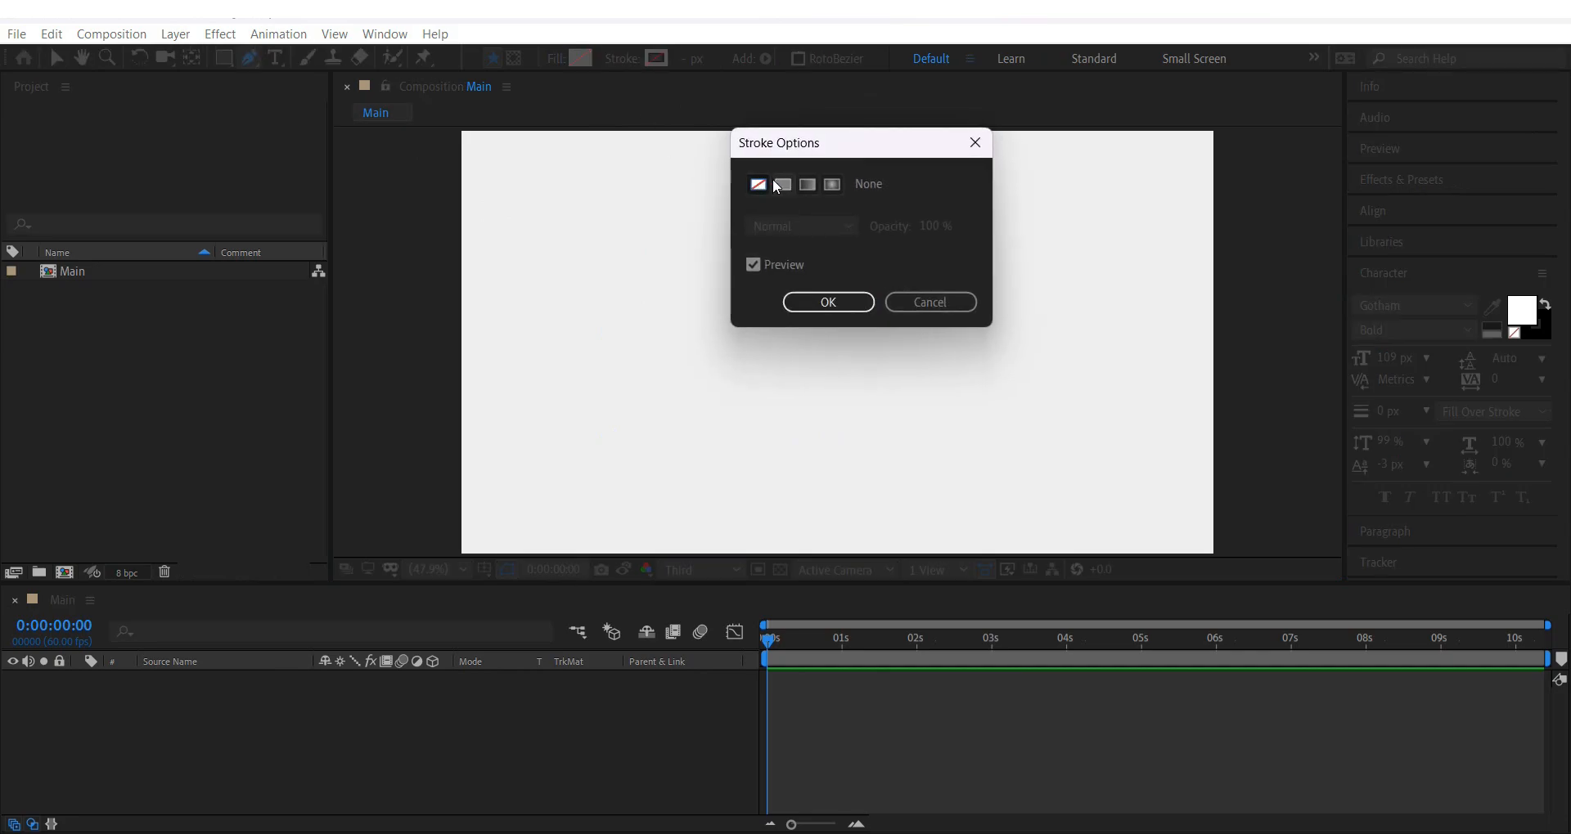
click(825, 299)
click(658, 58)
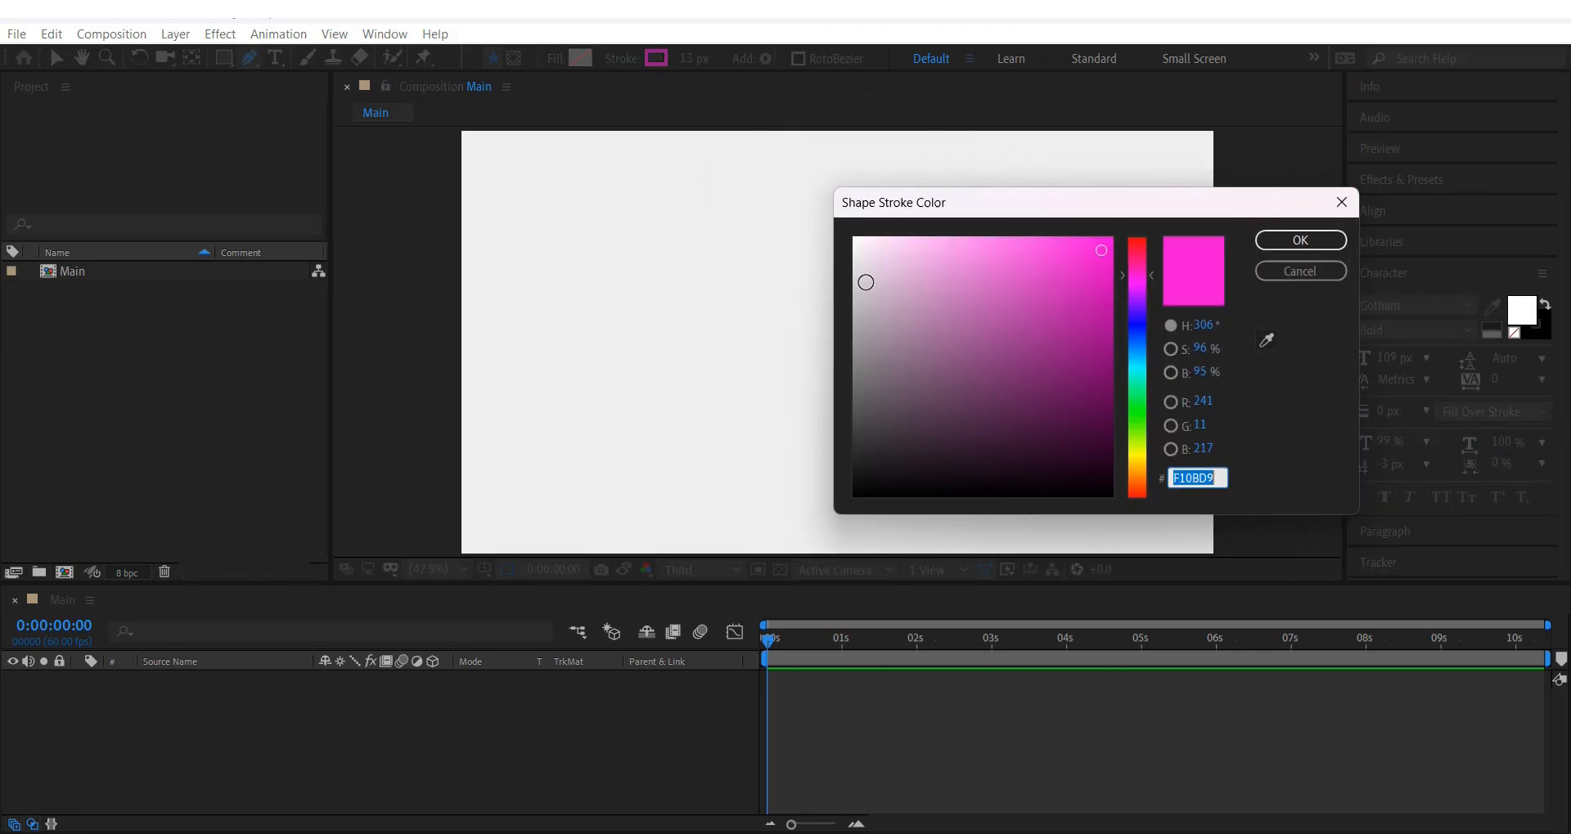
drag(1149, 444, 1137, 485)
click(1299, 241)
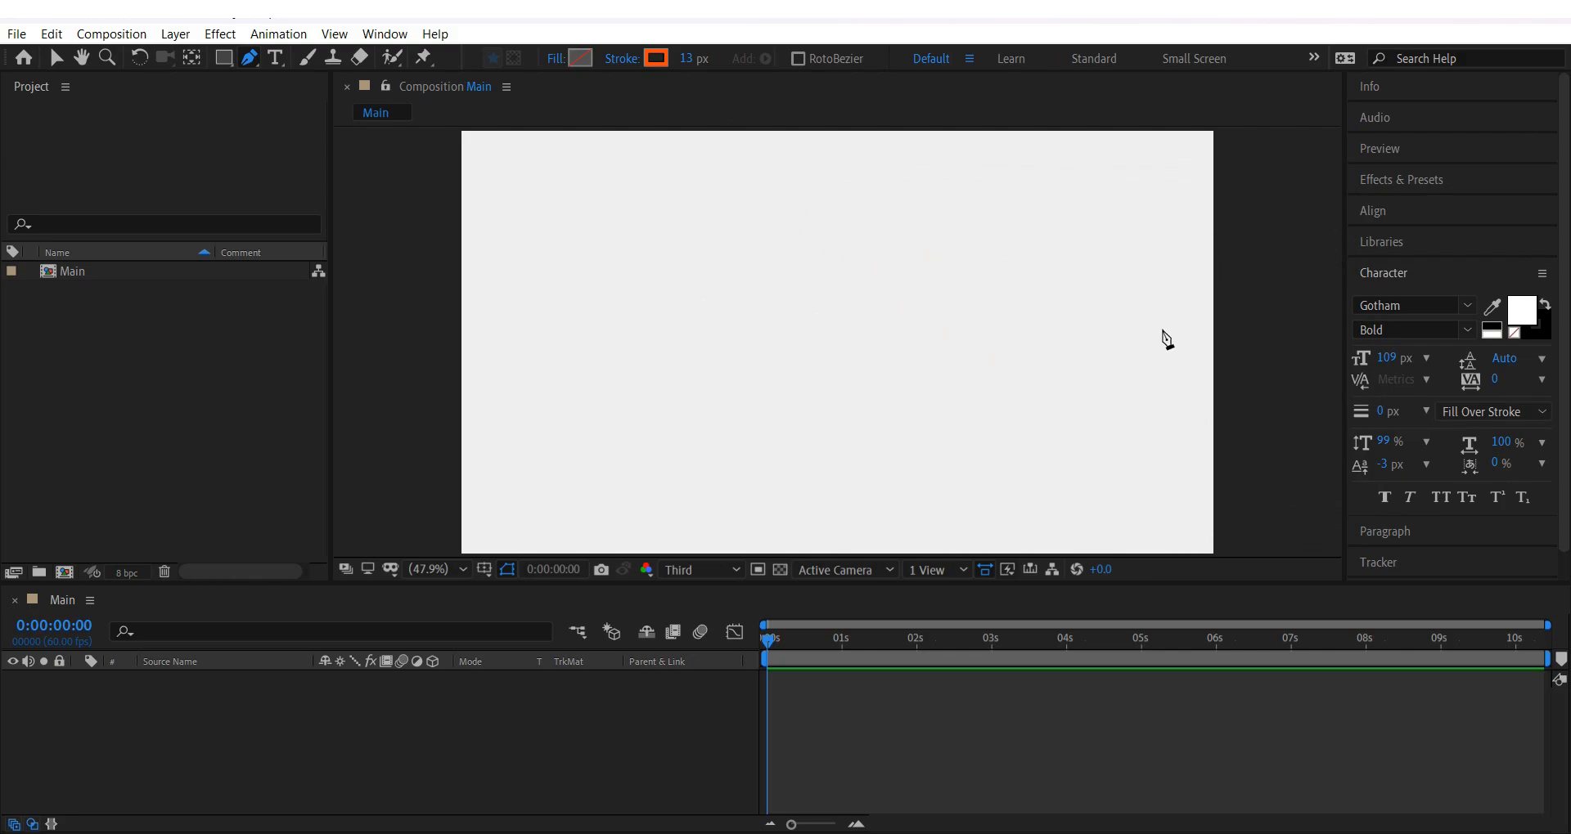
Draw an open wavy path of five points across the middle of the composition, from right to left, with curved segments.
click(1138, 321)
drag(1051, 316, 1009, 369)
drag(944, 315, 914, 284)
drag(809, 317, 784, 378)
drag(690, 321, 663, 287)
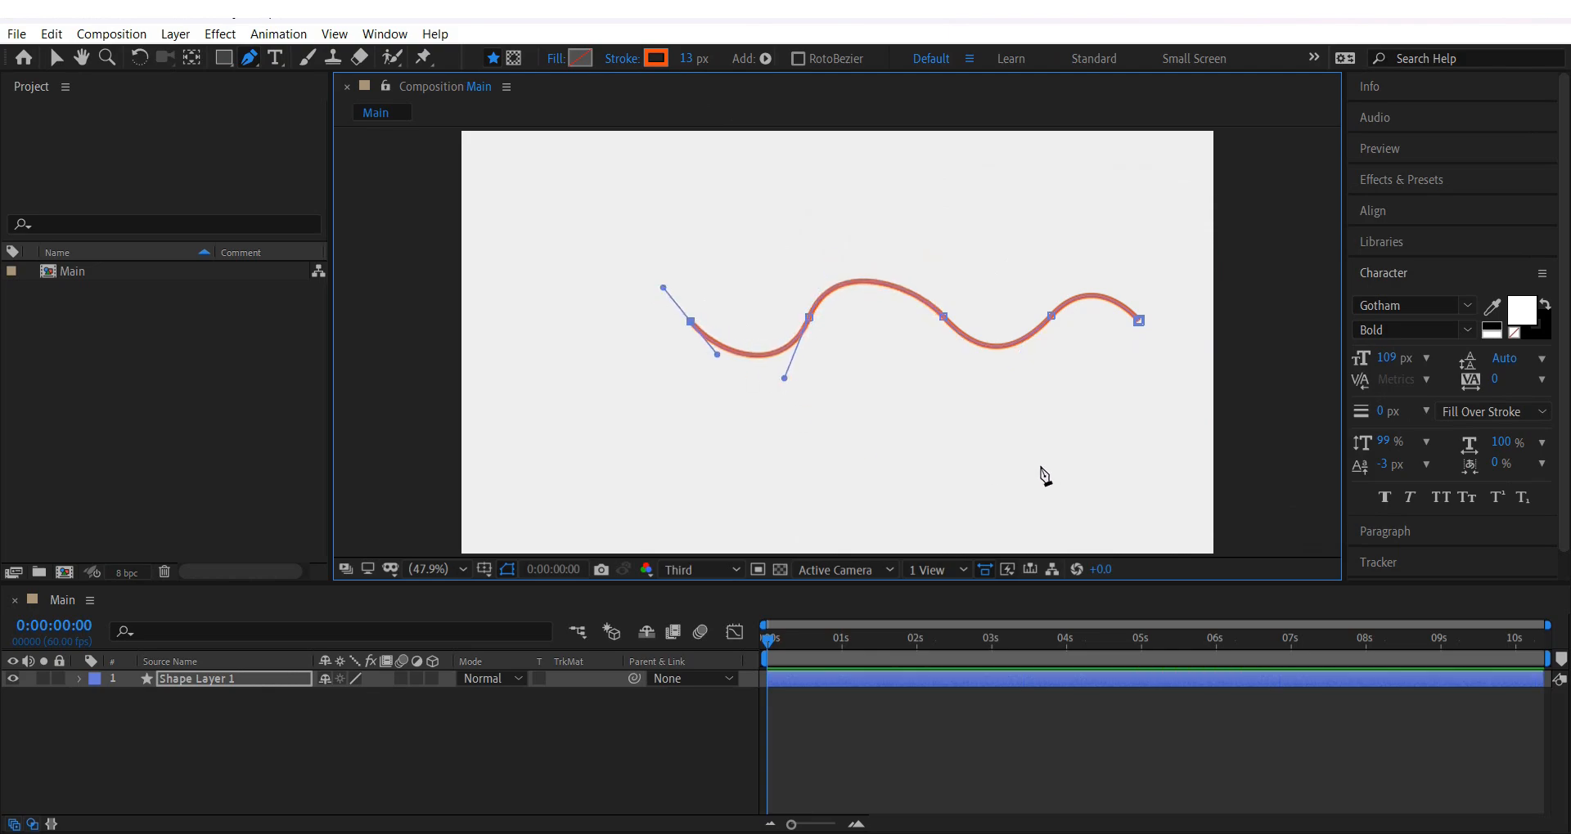
Delete the shape layer holding the five-point wavy path.
click(56, 57)
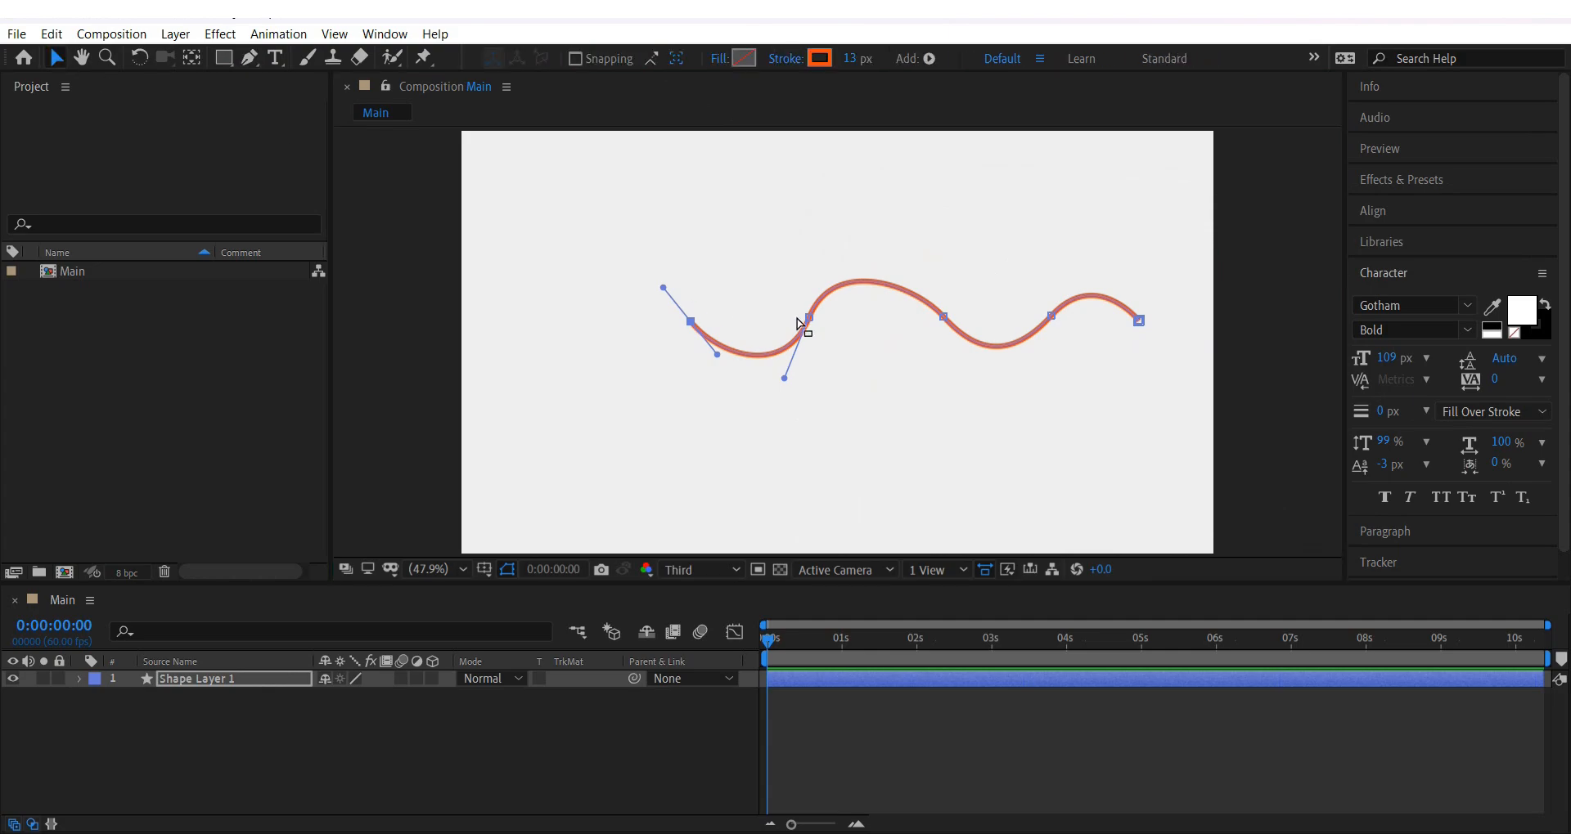
click(262, 680)
key(Delete)
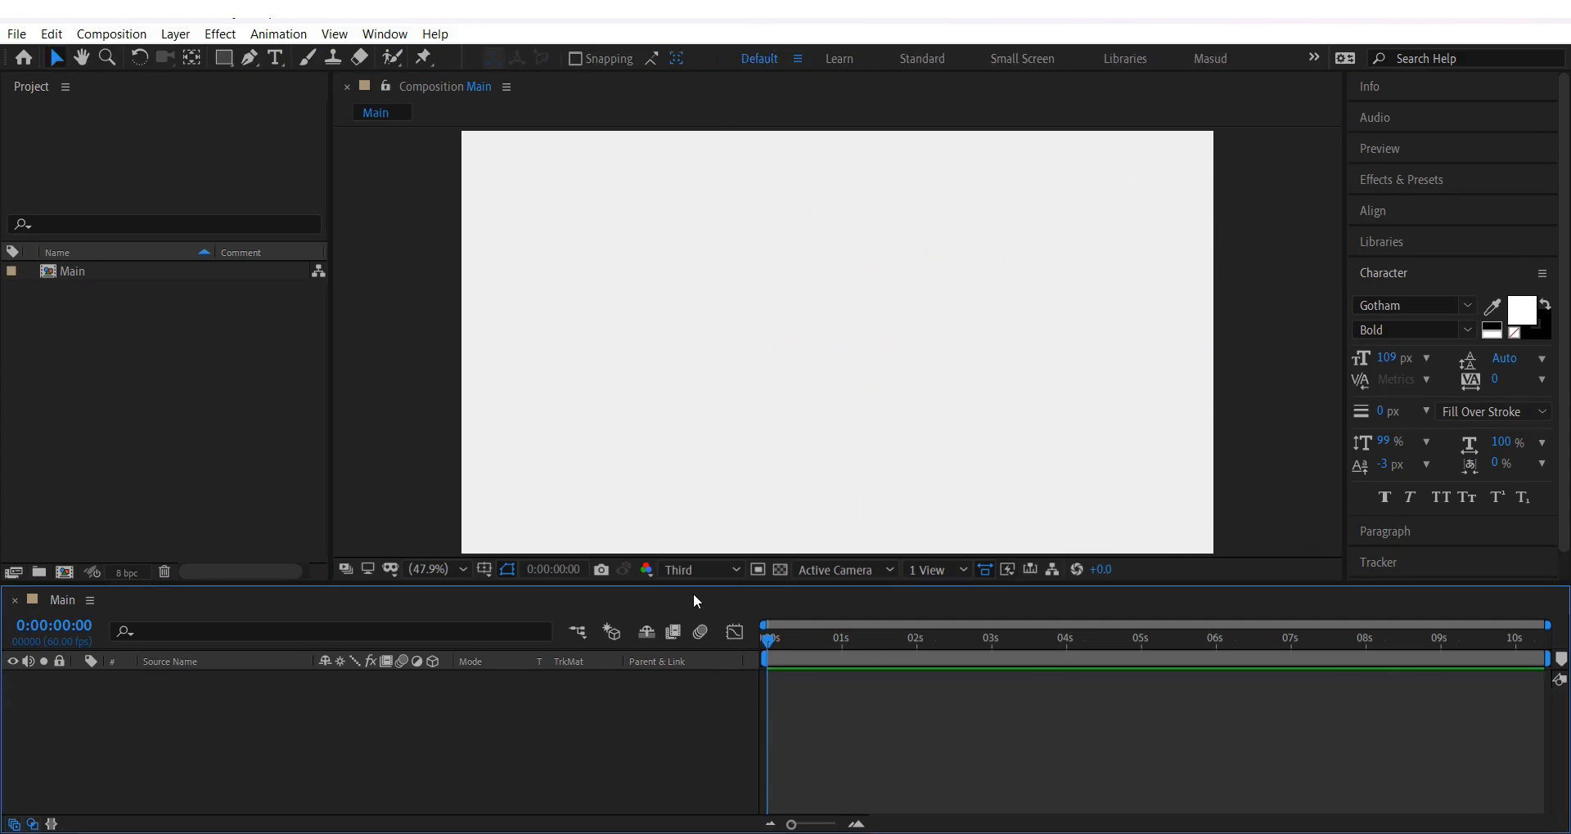
With the Pen tool, draw a wider wavy path of five points spanning most of the composition, pulling handles alternately down and up.
click(249, 57)
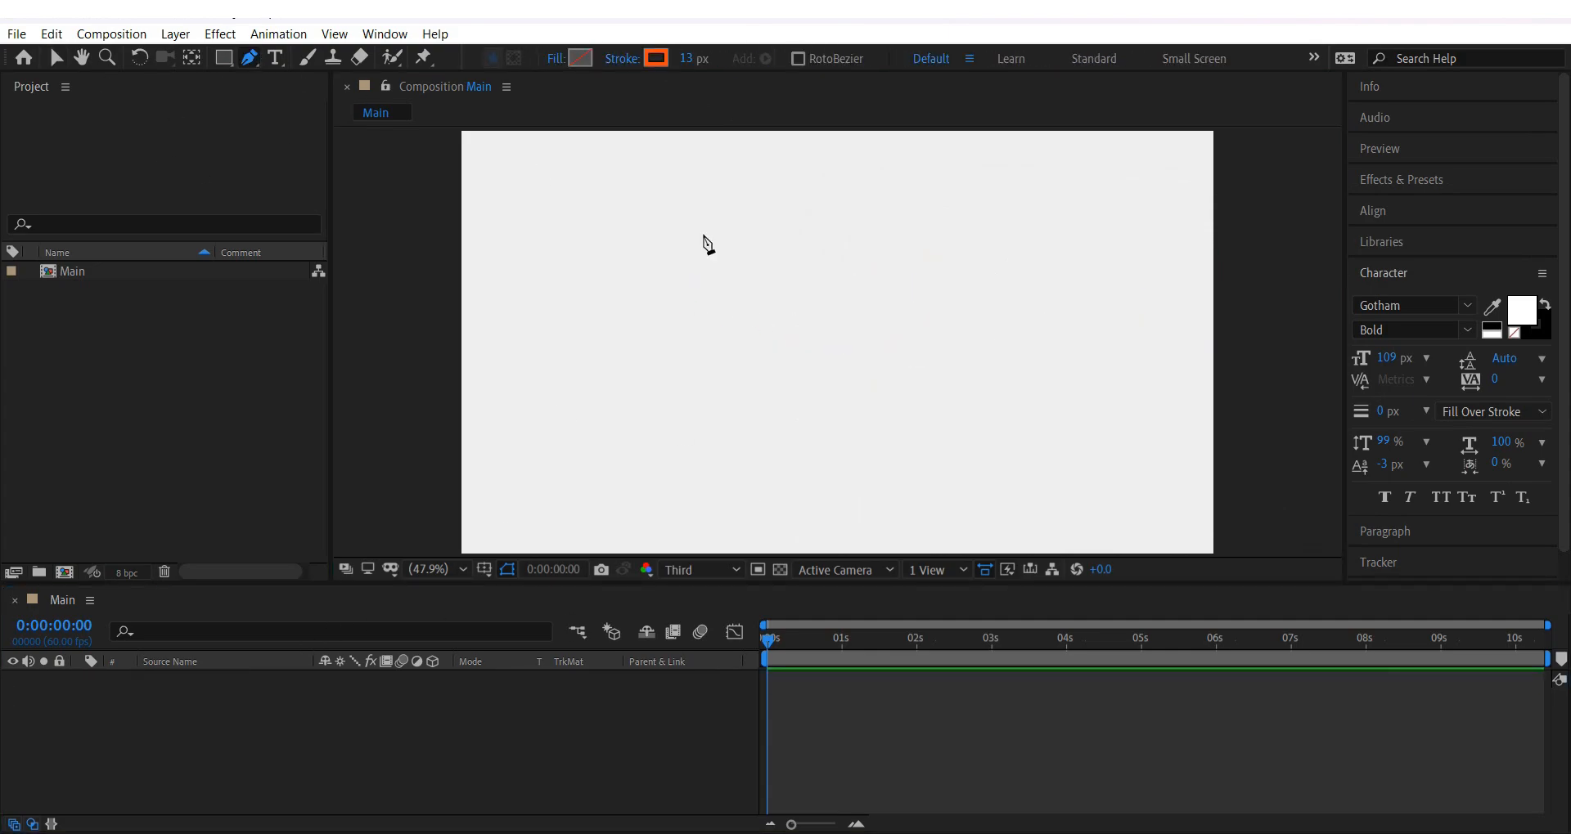
click(1110, 342)
click(974, 339)
drag(974, 340, 913, 432)
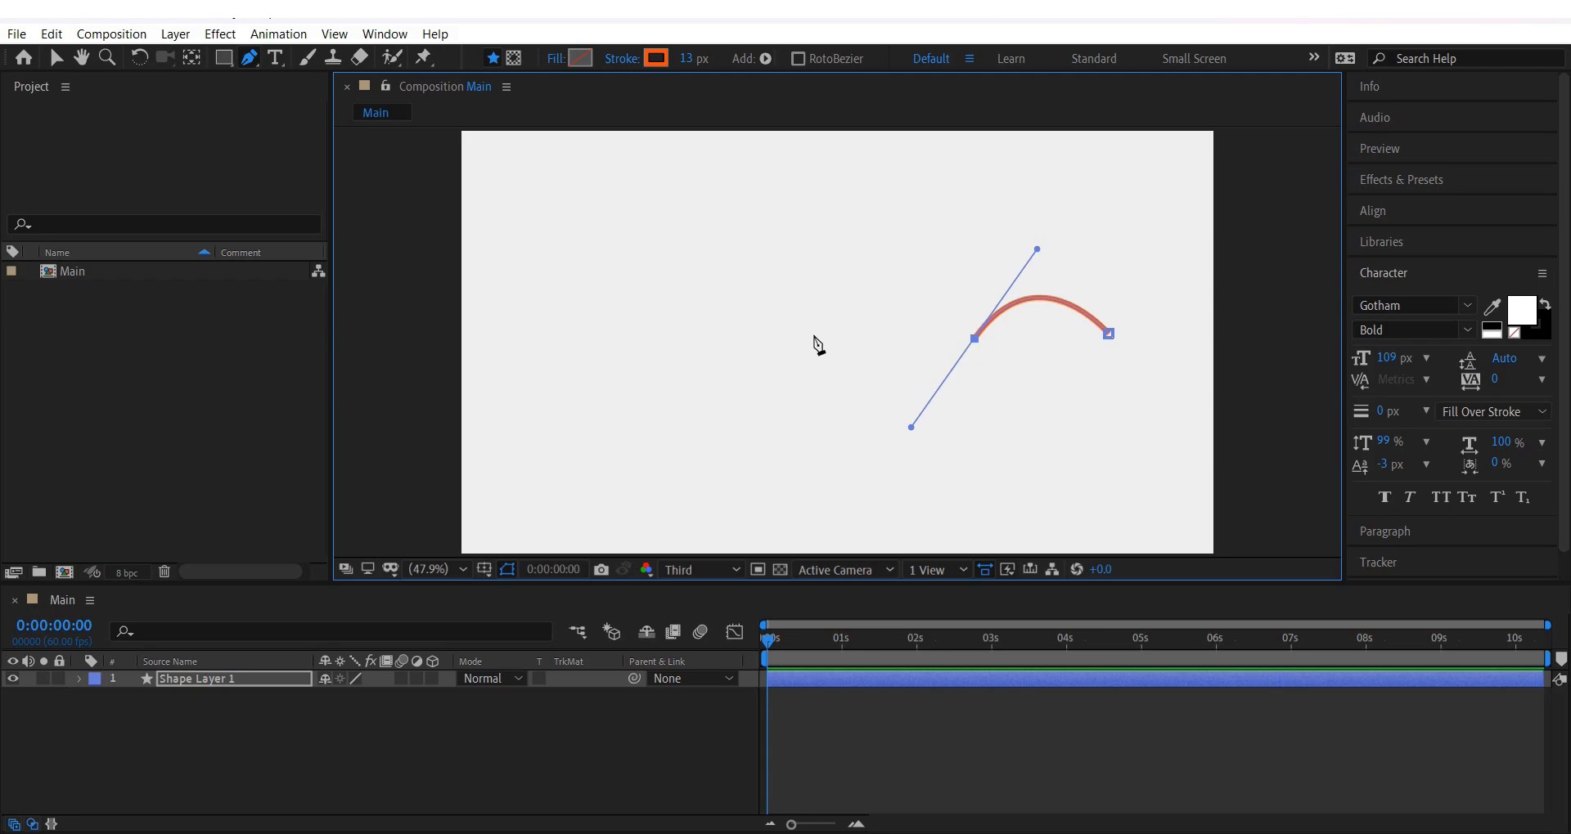
drag(842, 337, 836, 288)
drag(703, 332, 681, 378)
drag(558, 338, 532, 293)
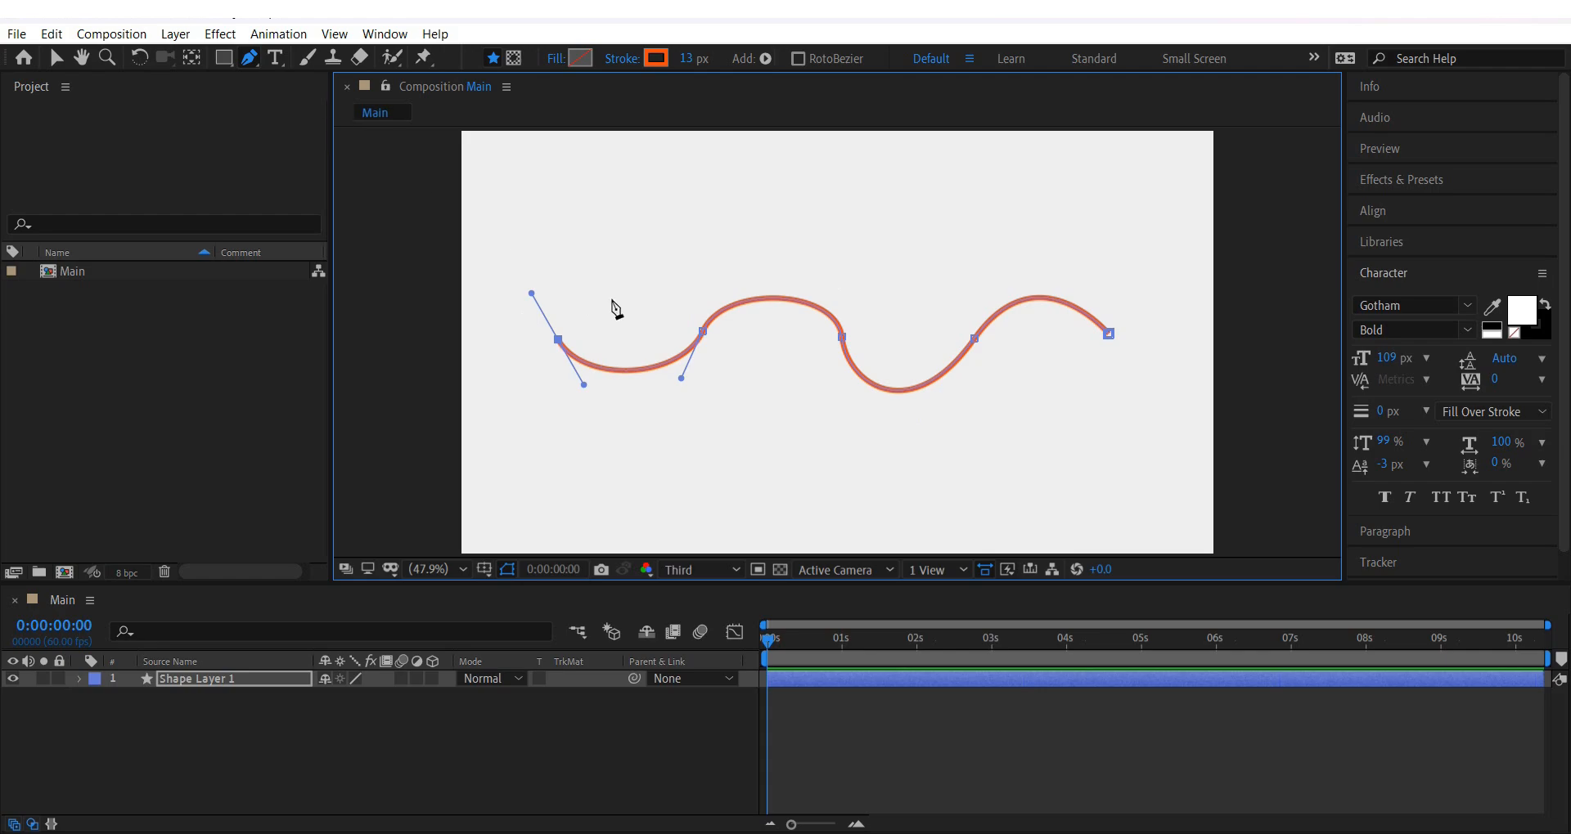
Reposition the wave's three inner vertices and adjust the handles of its middle crest to even out the curves.
drag(702, 332, 688, 351)
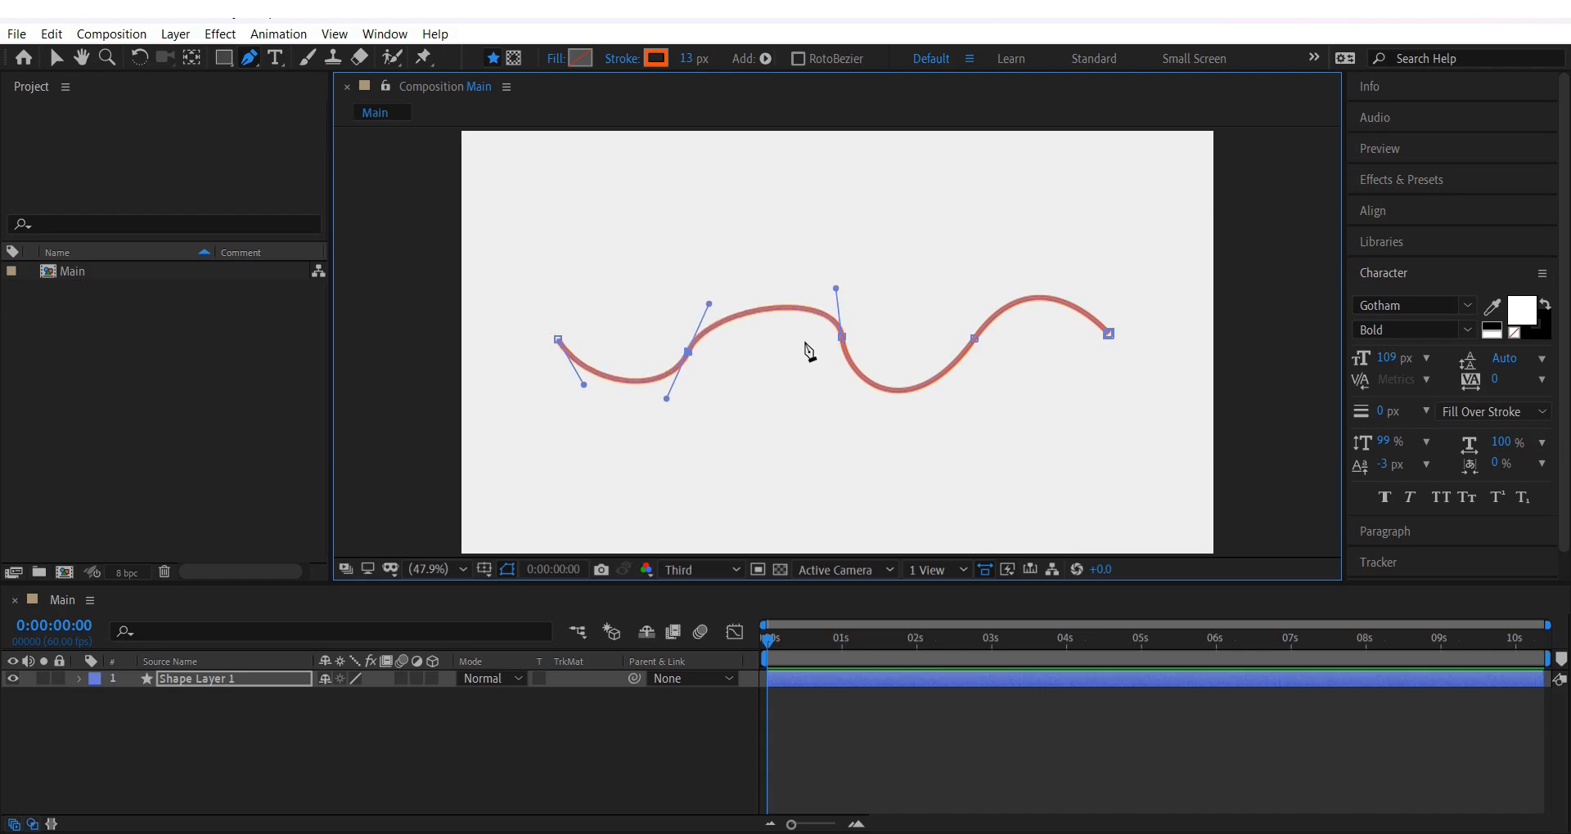
drag(841, 337, 814, 302)
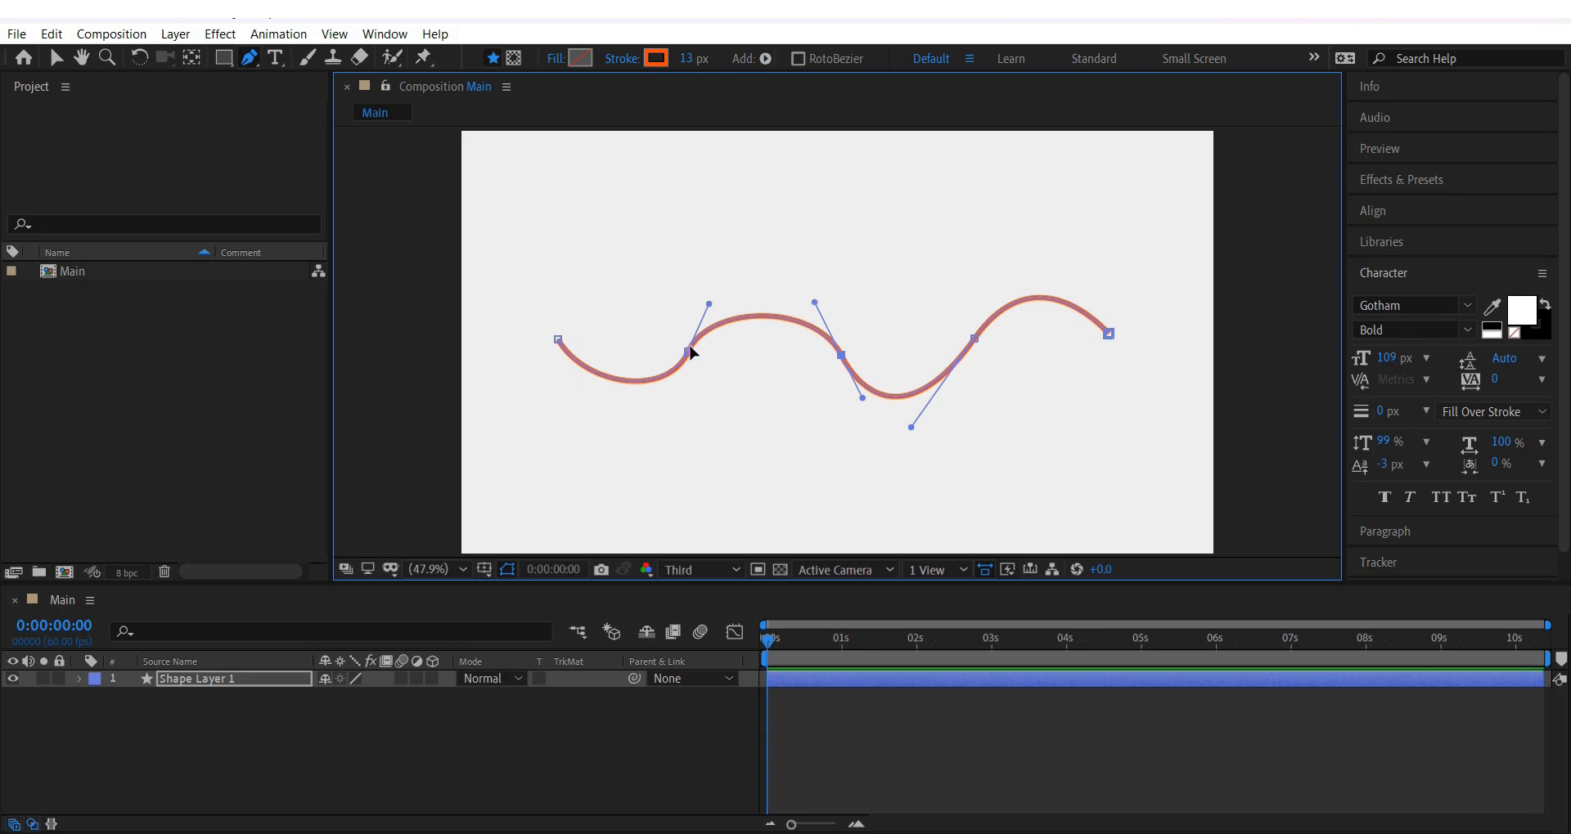
drag(688, 352, 696, 357)
drag(974, 339, 985, 355)
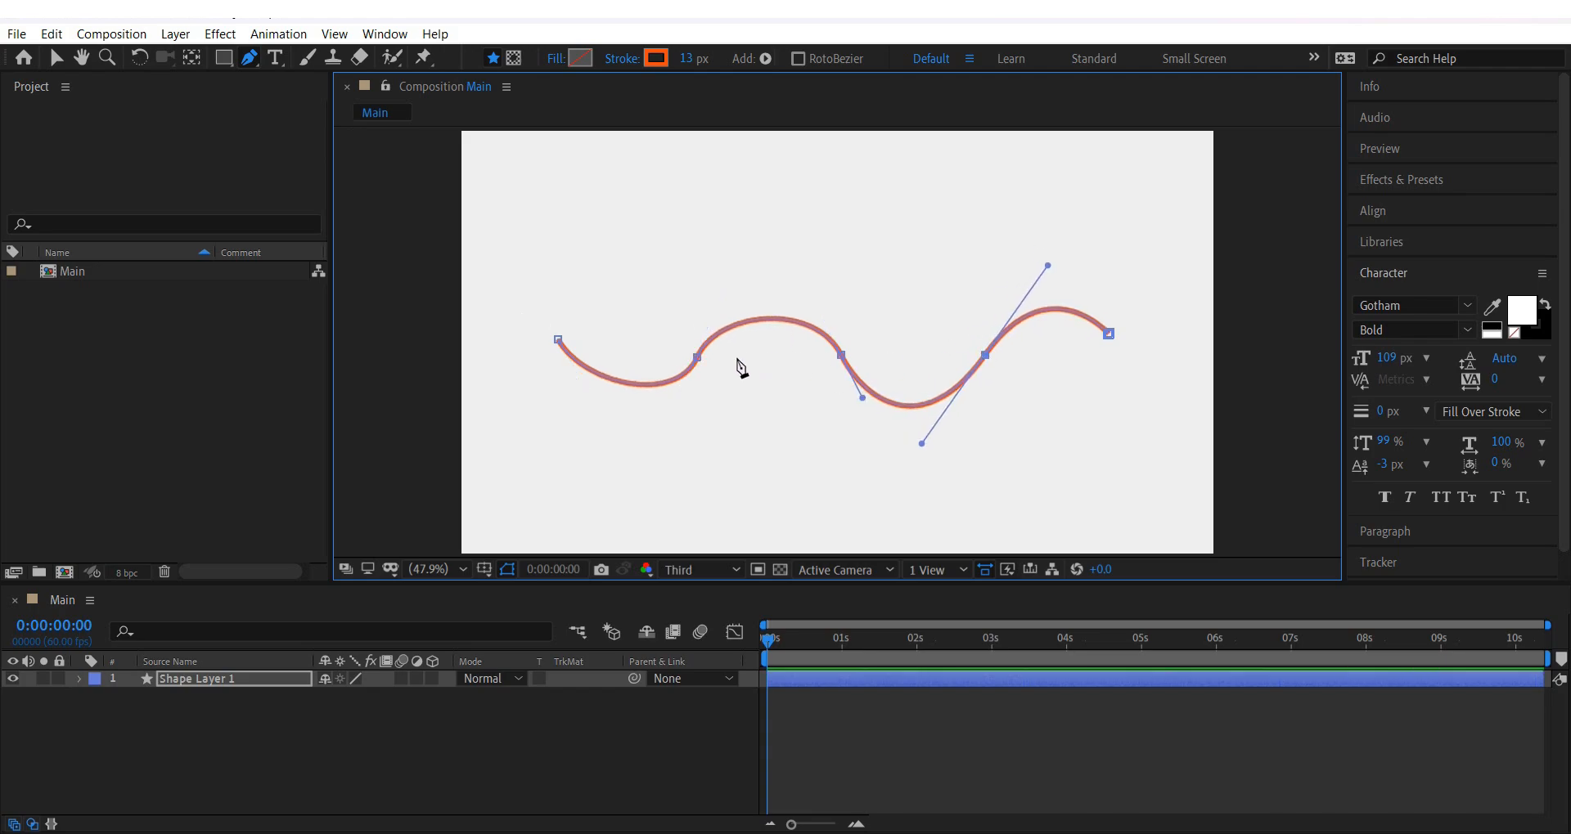
drag(697, 360, 812, 317)
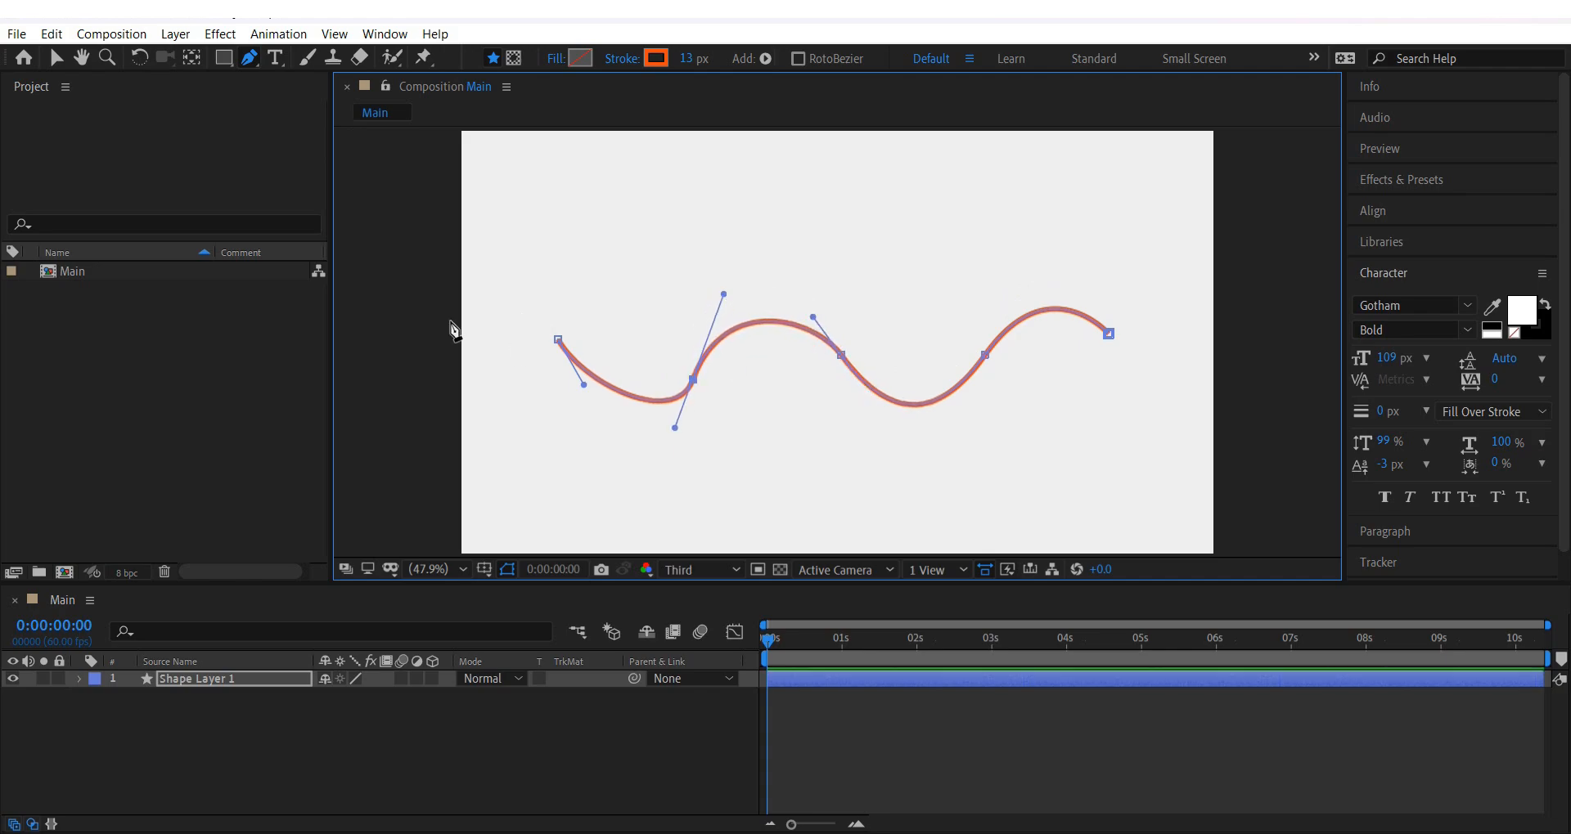
Steepen the handle at the wave's left end, then fine-tune the handles and position of the neighbouring vertex.
drag(583, 387, 568, 414)
drag(675, 427, 681, 427)
mouse_move(712, 291)
mouse_down()
mouse_move(707, 317)
mouse_move(723, 305)
mouse_up()
drag(691, 382, 707, 380)
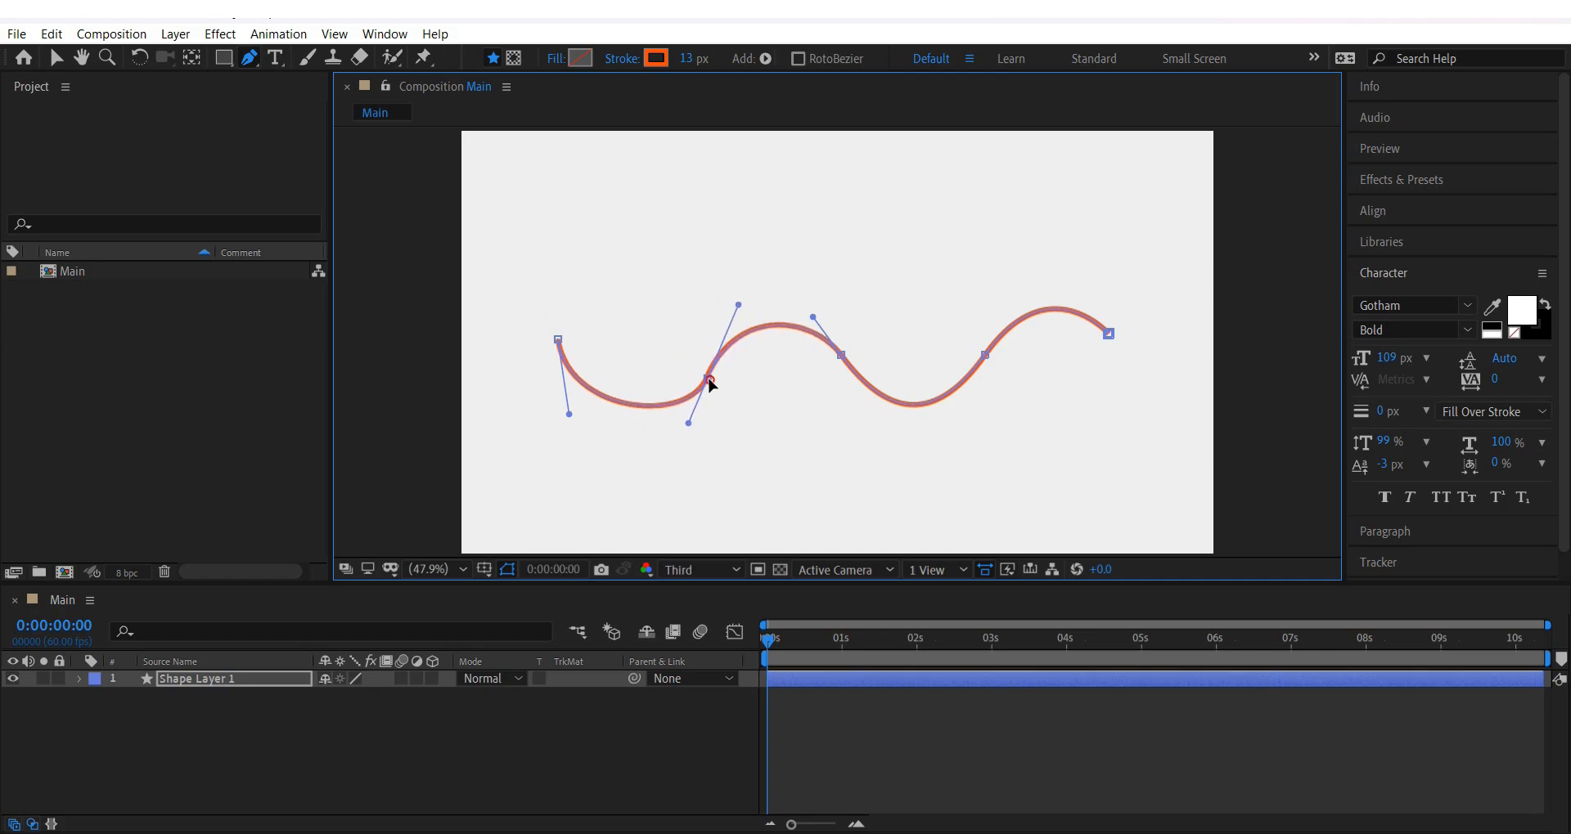
Delete the shape layer with the edited wave from the composition.
click(55, 59)
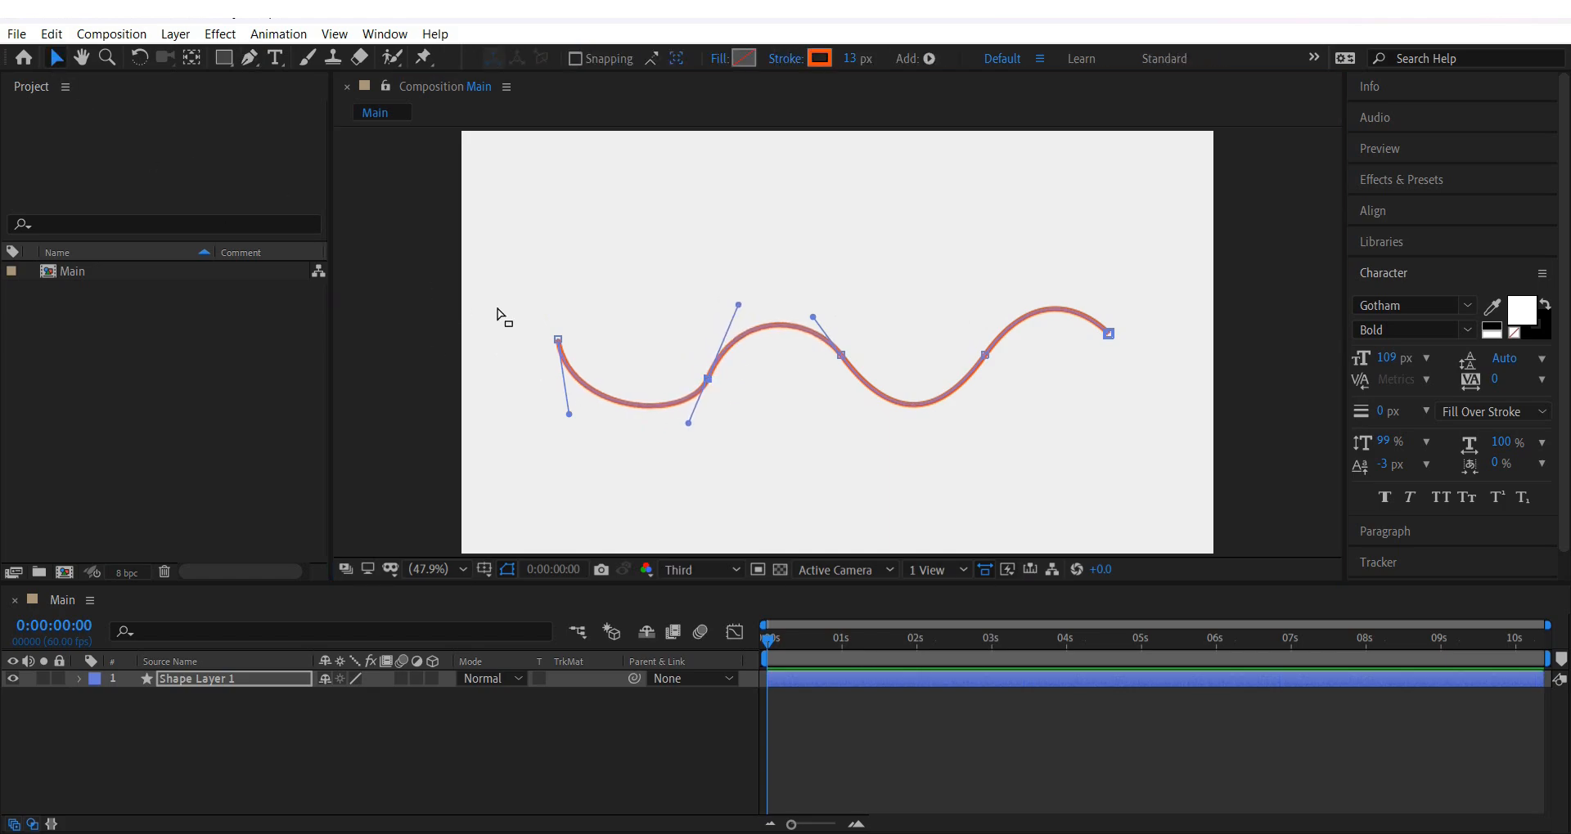
click(219, 679)
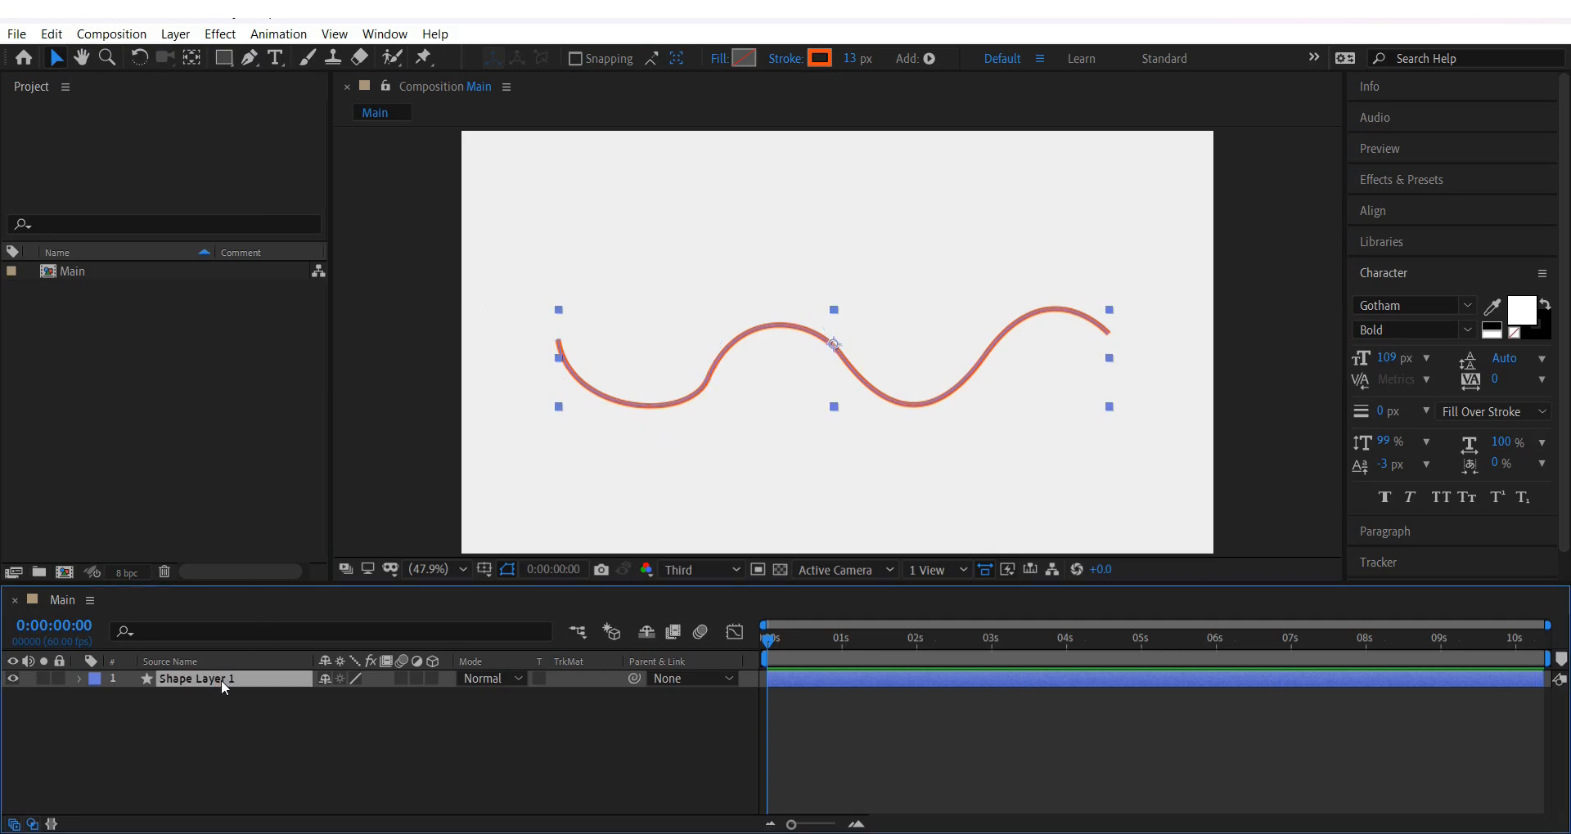
key(Delete)
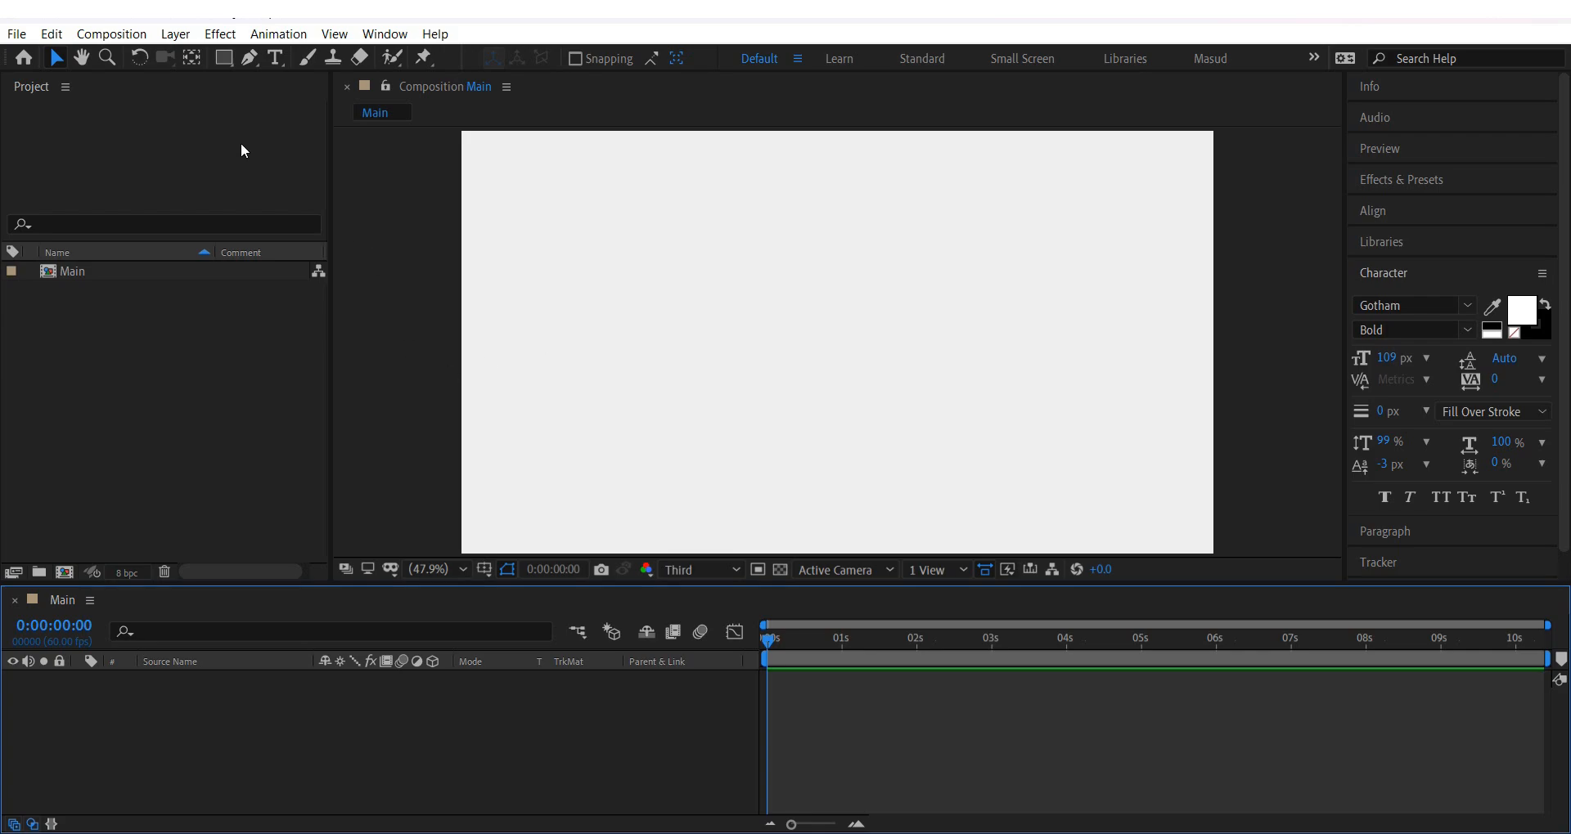
Draw a closed four-sided shape with straight edges in the middle of the composition using the Pen tool.
click(253, 61)
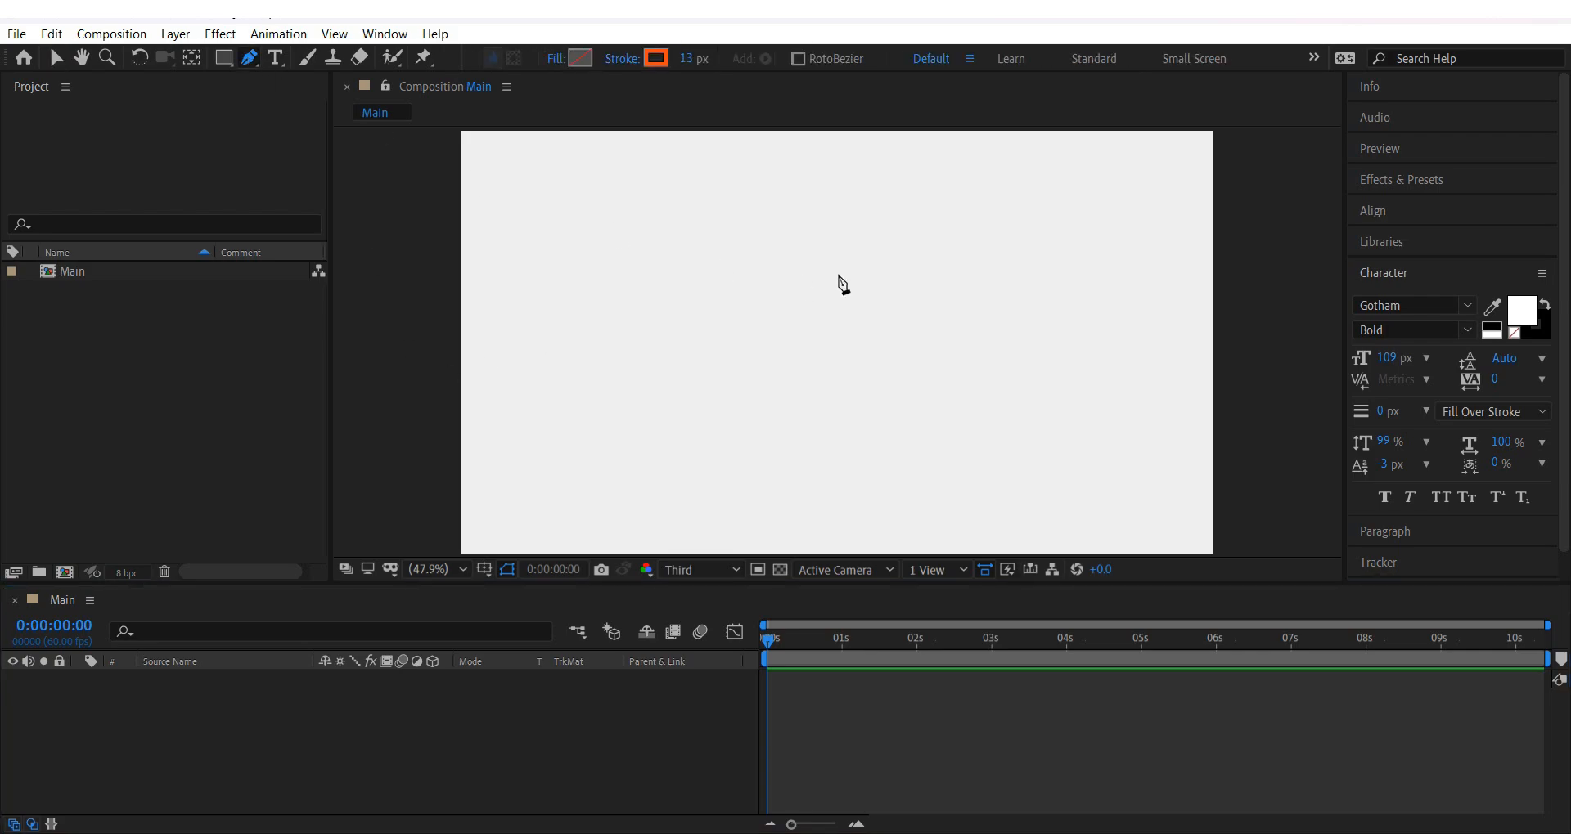
click(923, 274)
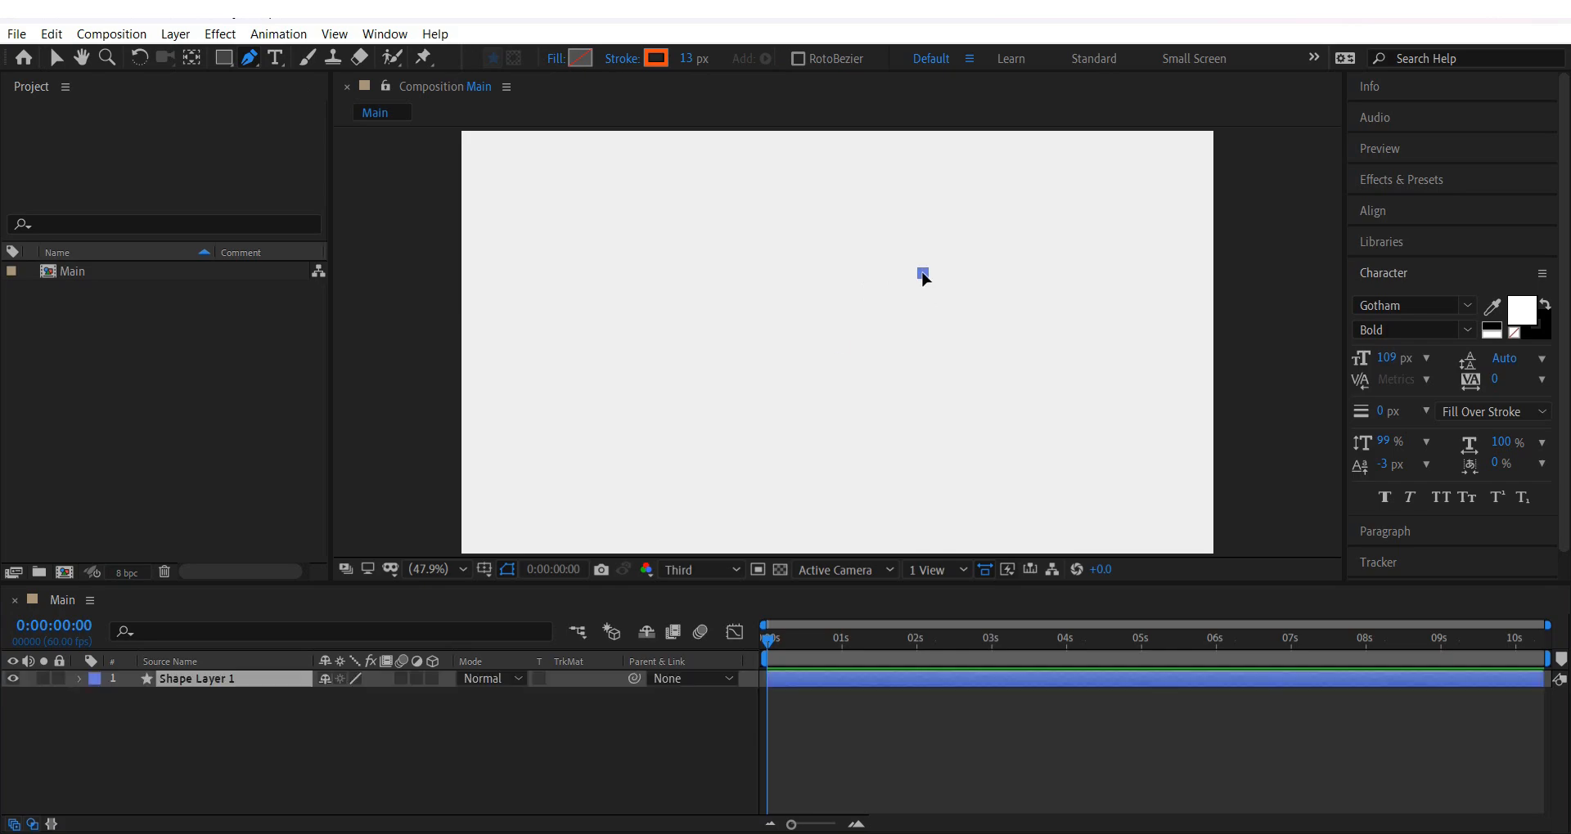
click(708, 278)
click(708, 435)
click(941, 453)
click(923, 274)
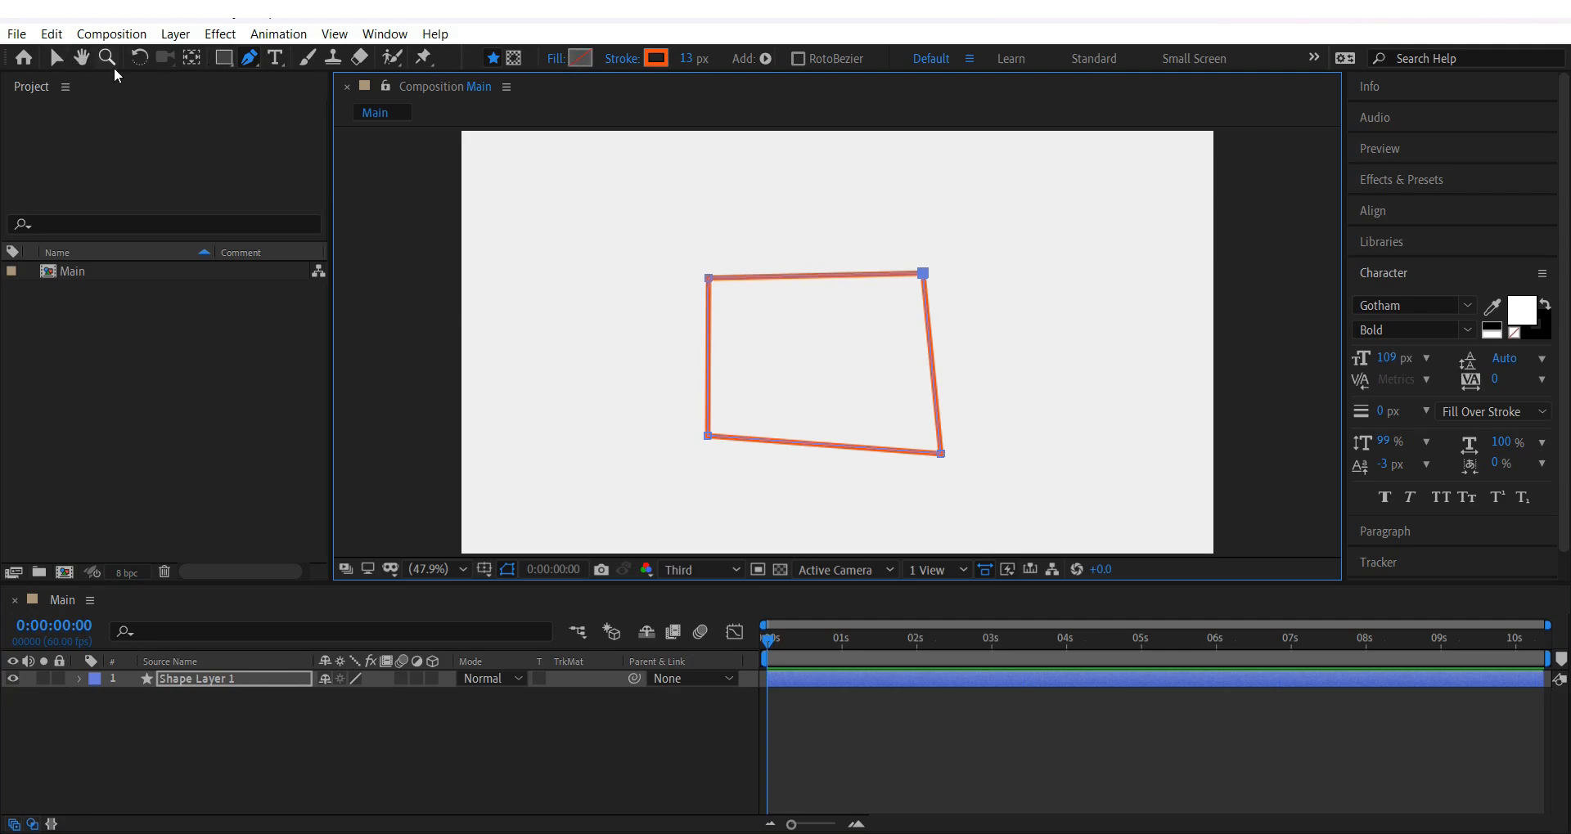
Change the four-sided shape's fill type from None to Solid Color.
click(564, 61)
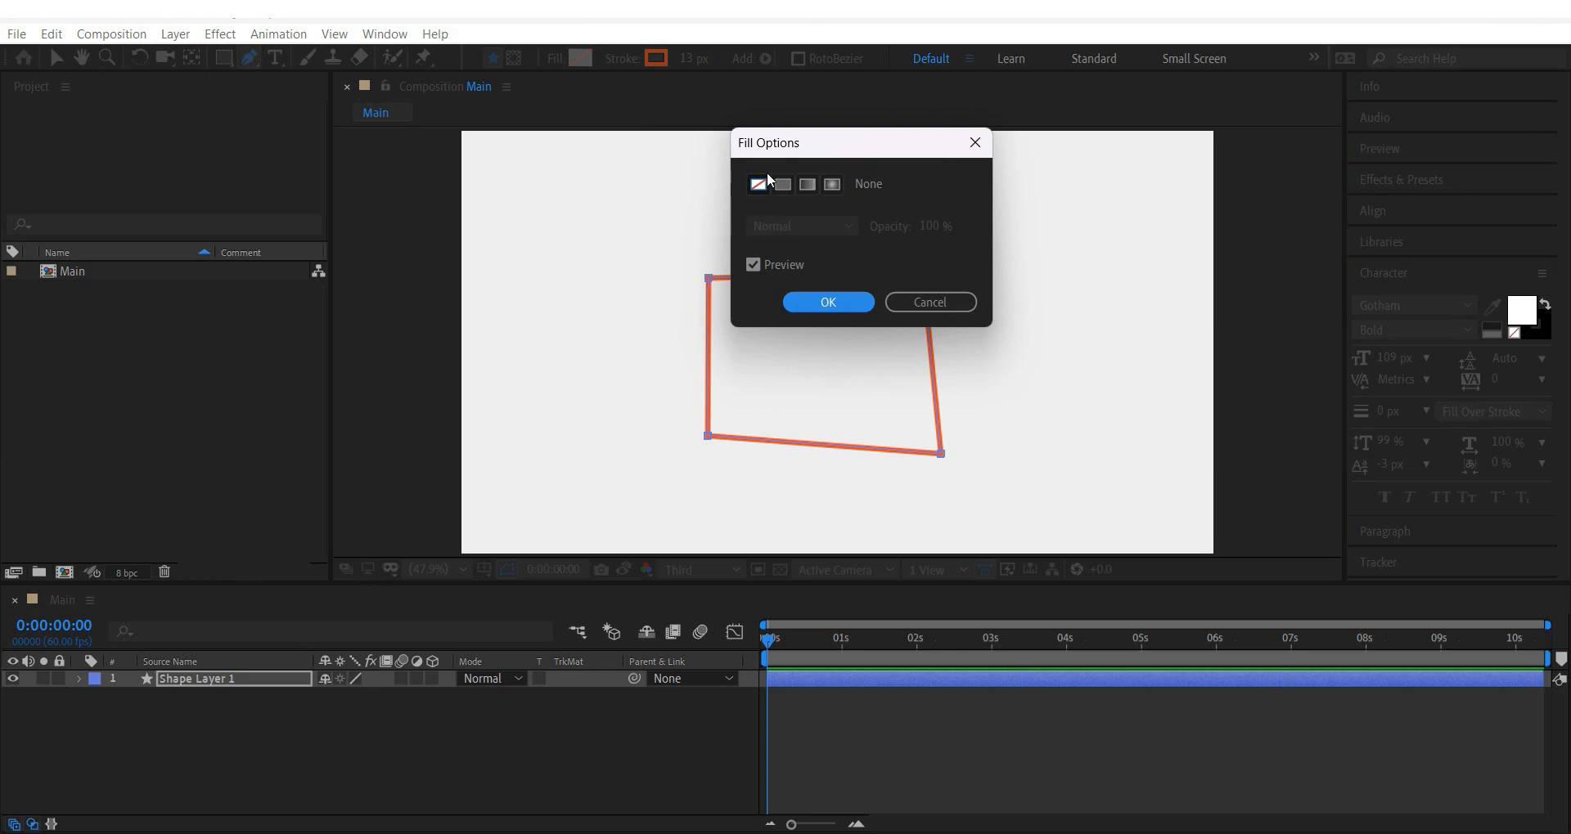
click(783, 184)
drag(869, 148, 1040, 129)
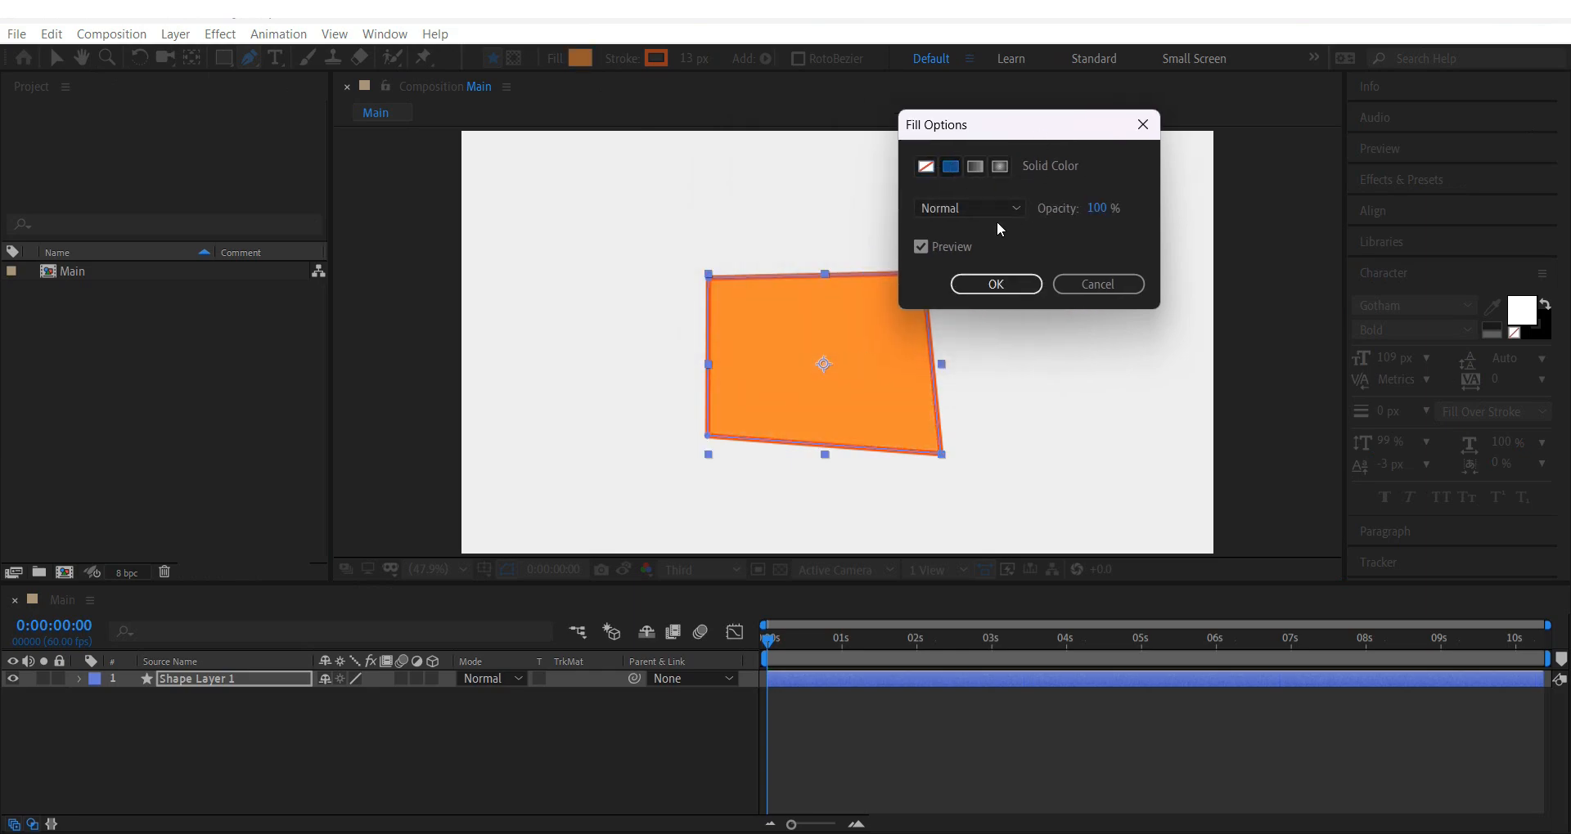
click(997, 282)
Set the four-sided shape's fill color to green 51FF29.
click(580, 58)
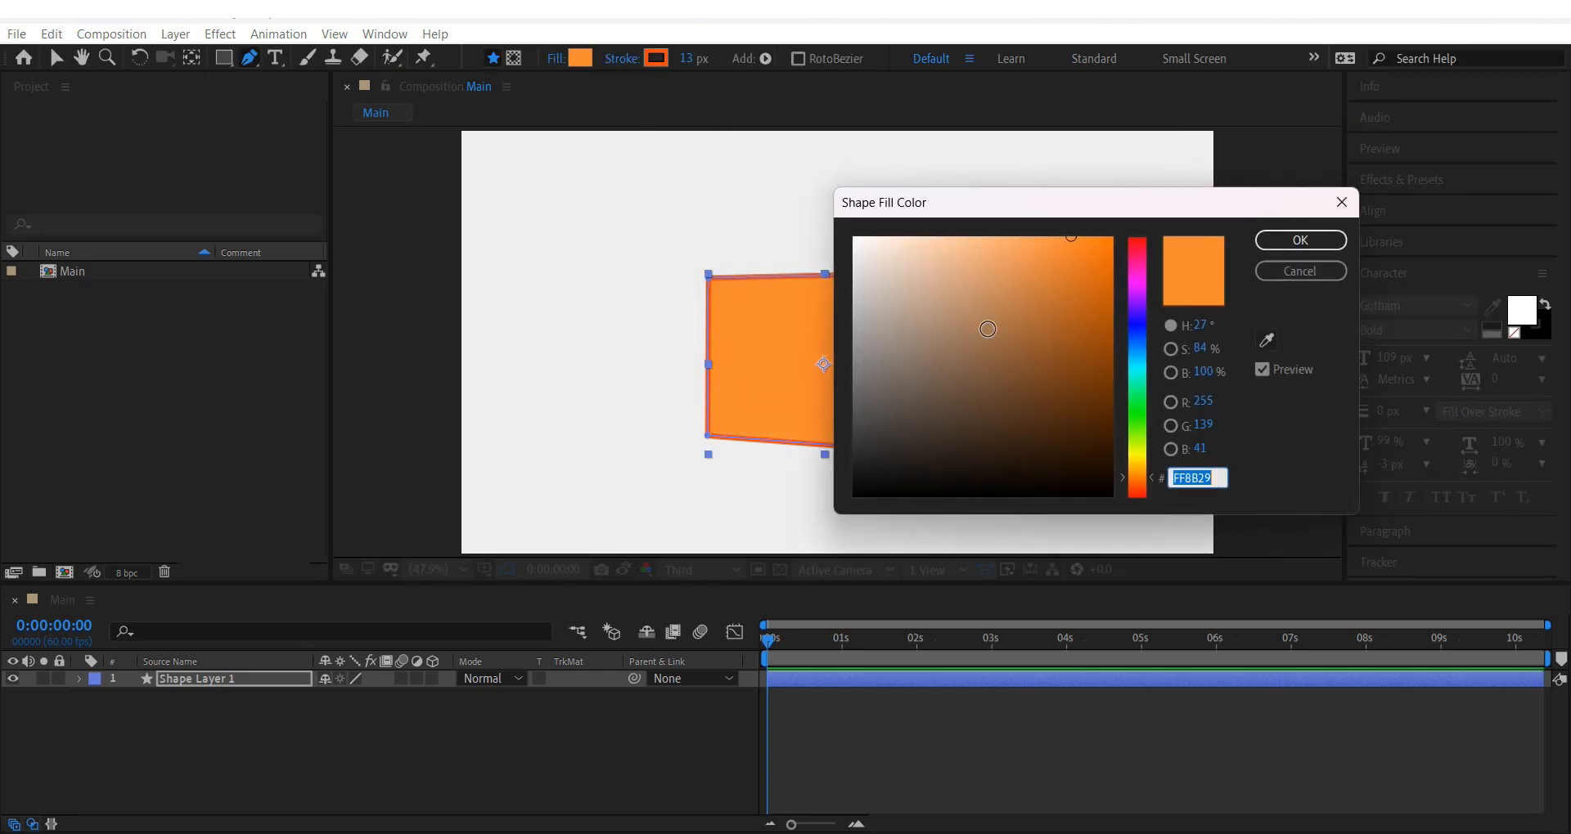
drag(1069, 198, 1174, 167)
click(1242, 386)
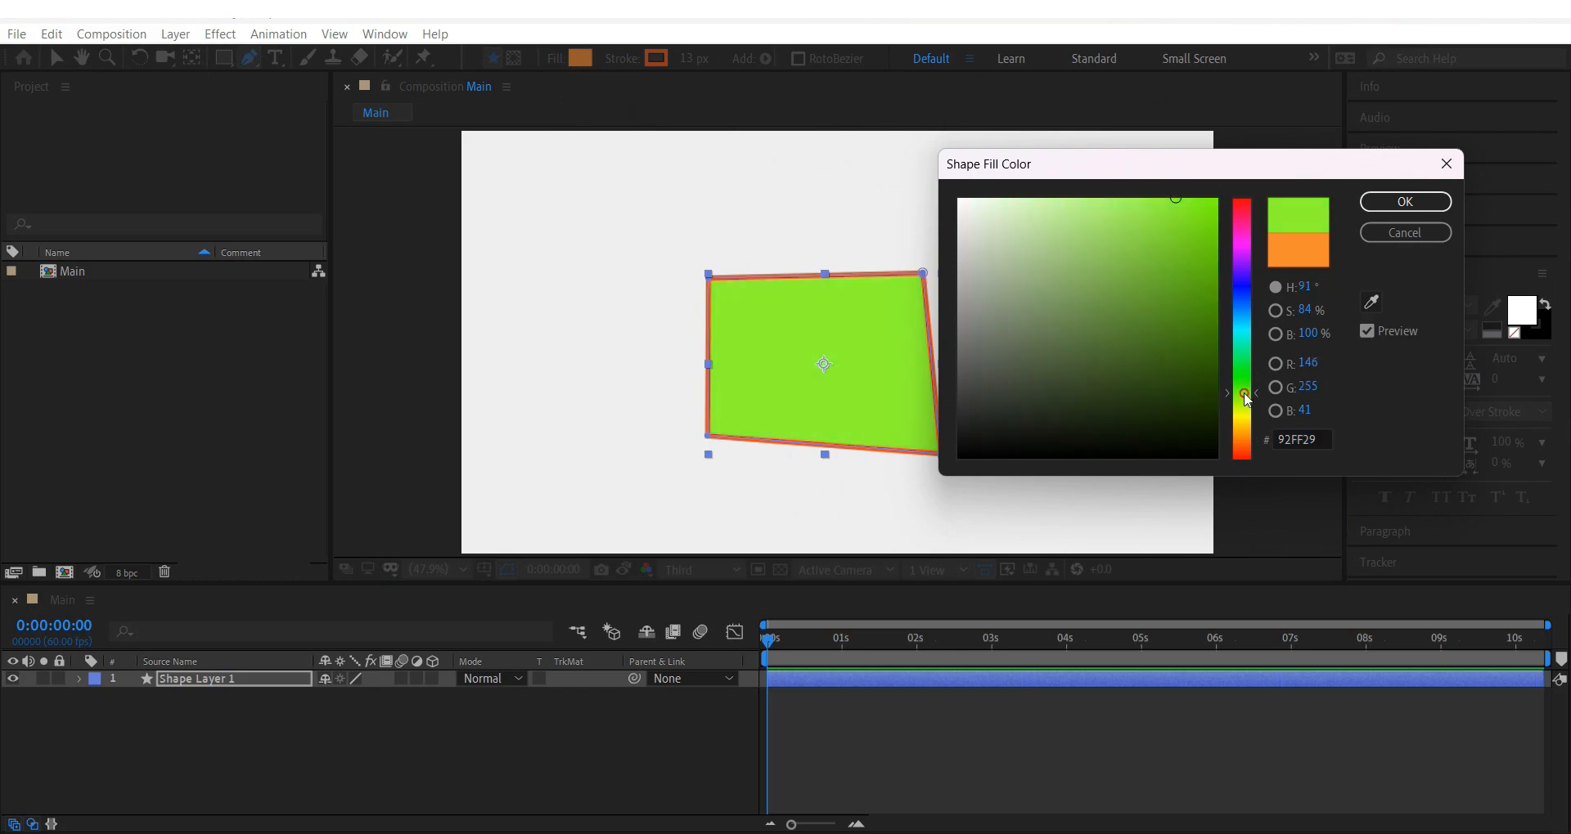
drag(1256, 391, 1255, 380)
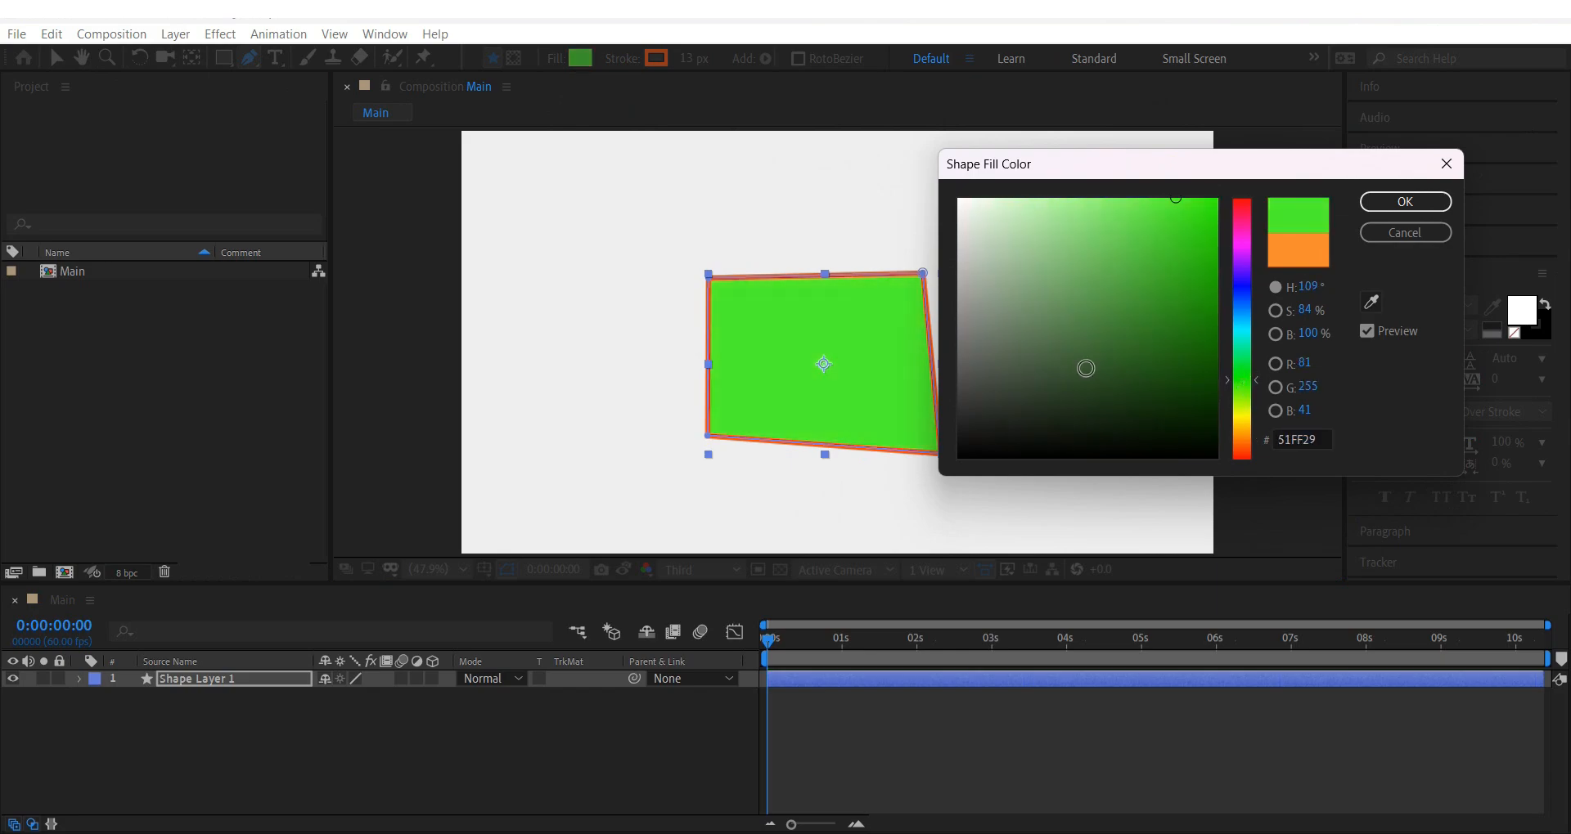
click(1404, 201)
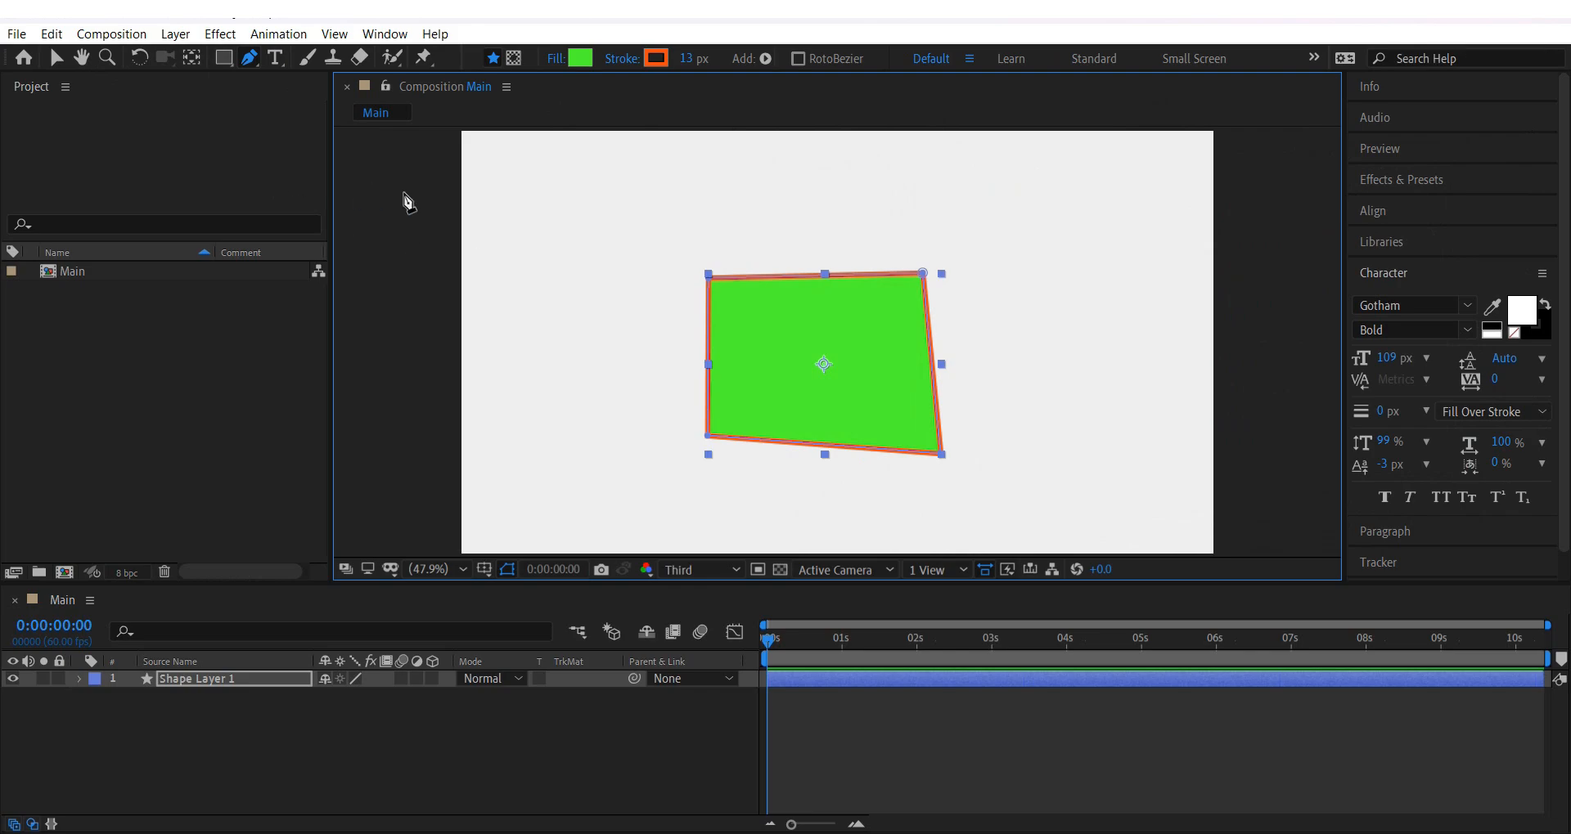
Nudge the green shape's upper-left vertex slightly inward, then move the whole shape to the composition's upper-right corner and deselect it.
mouse_move(709, 278)
mouse_down()
mouse_move(787, 351)
mouse_move(873, 396)
mouse_move(713, 279)
mouse_up()
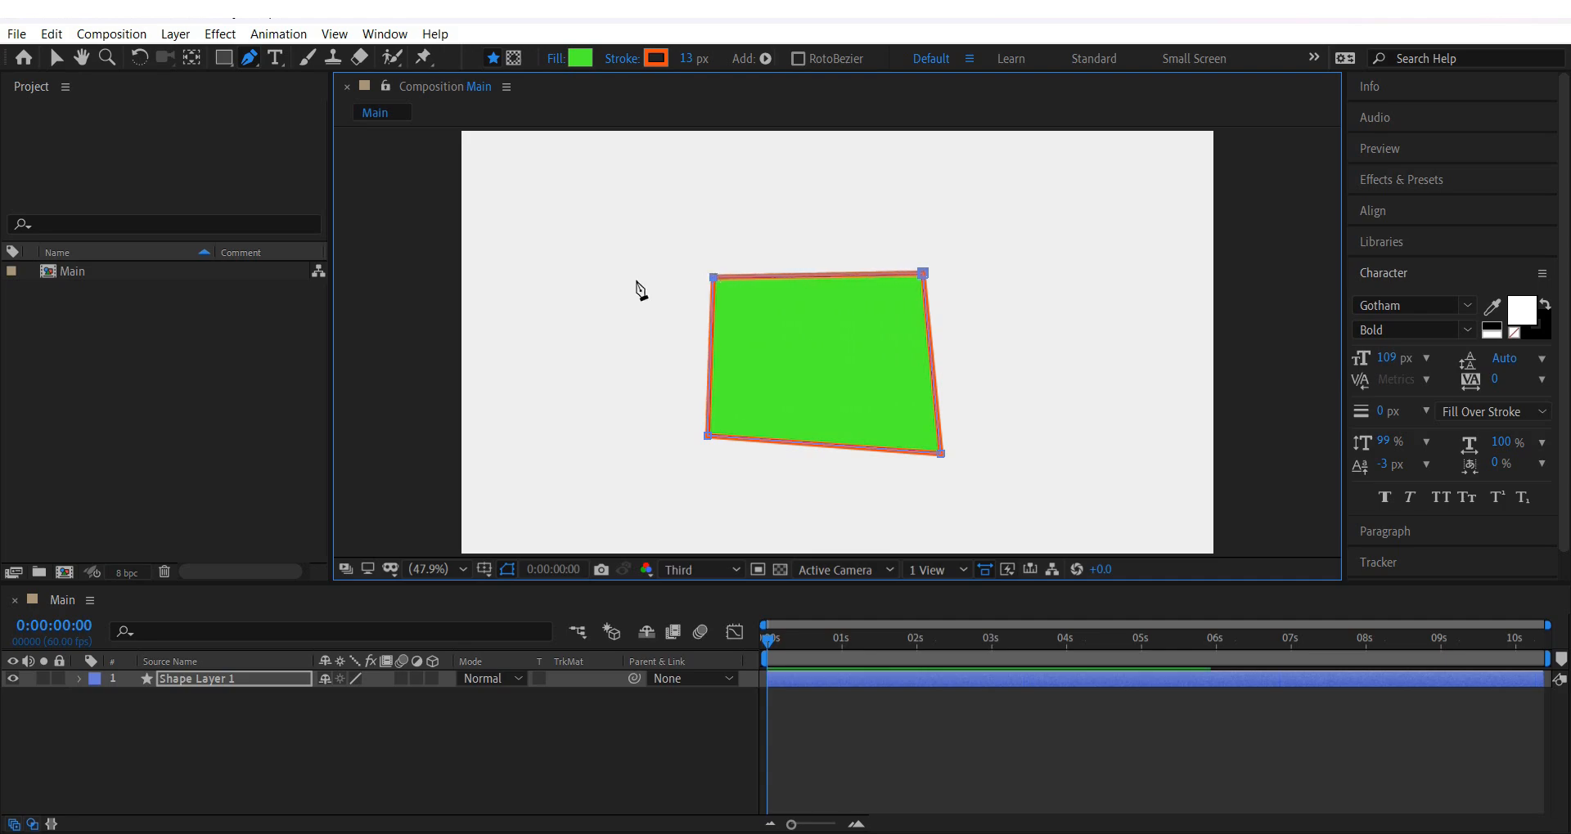
click(56, 57)
drag(769, 357, 1045, 248)
click(676, 385)
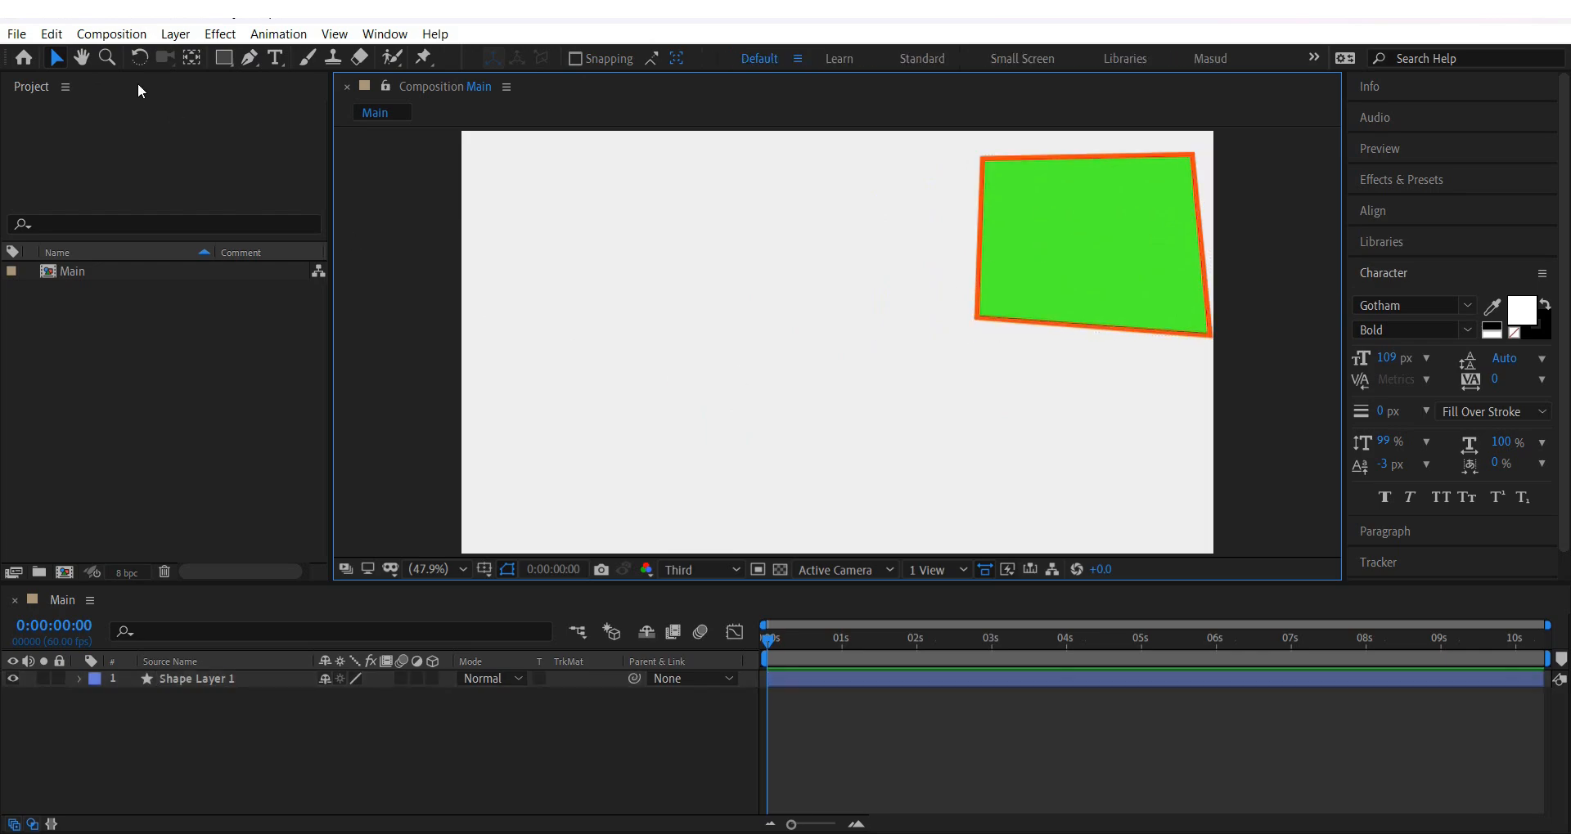
Draw a rectangle in the left half of the composition with the Rectangle tool and move it slightly up and to the left.
click(223, 58)
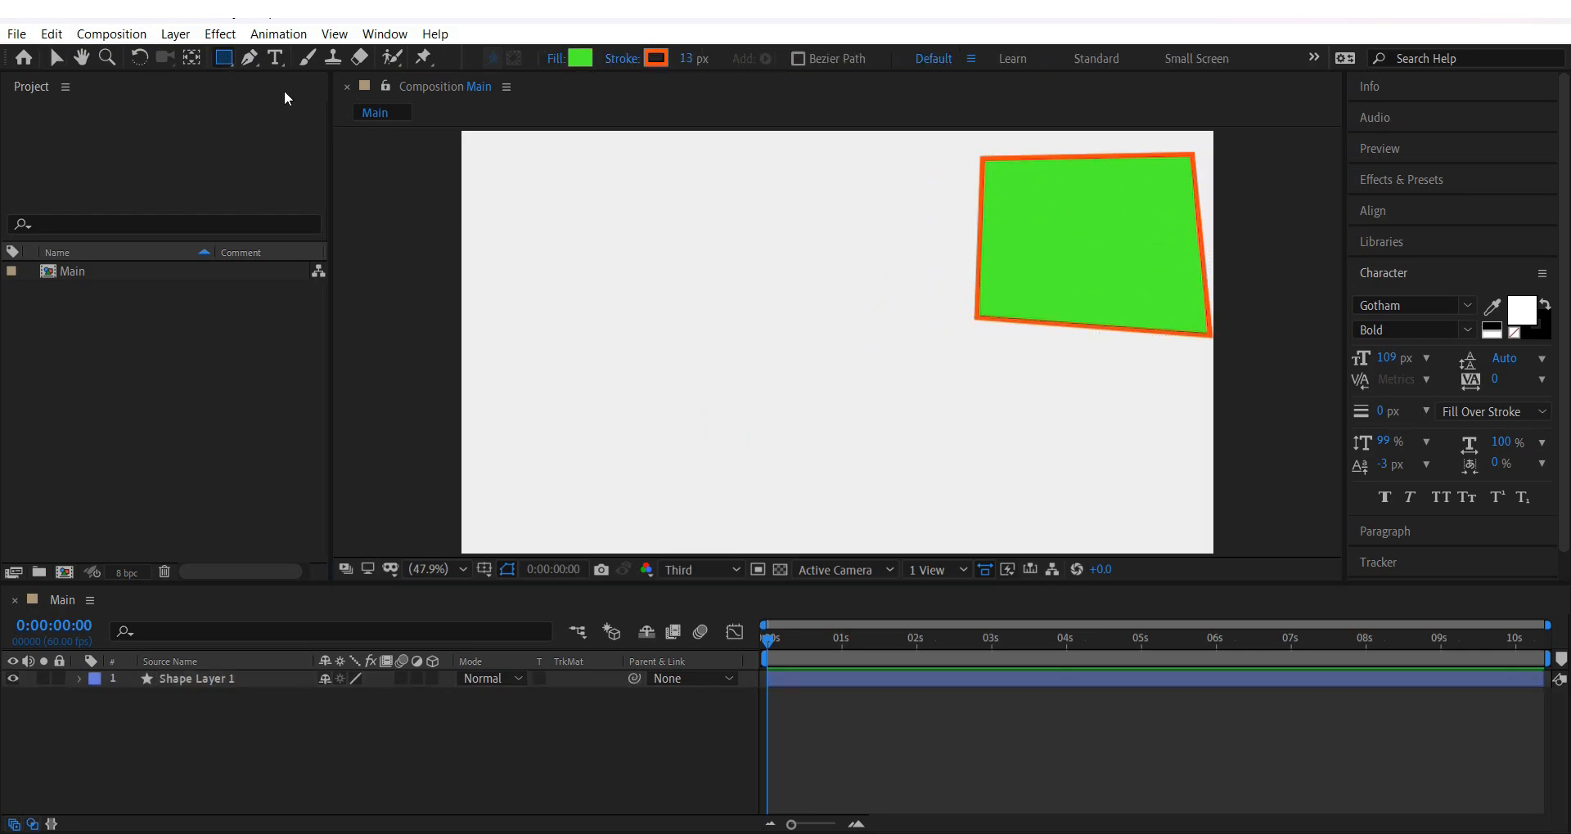
drag(576, 247, 783, 403)
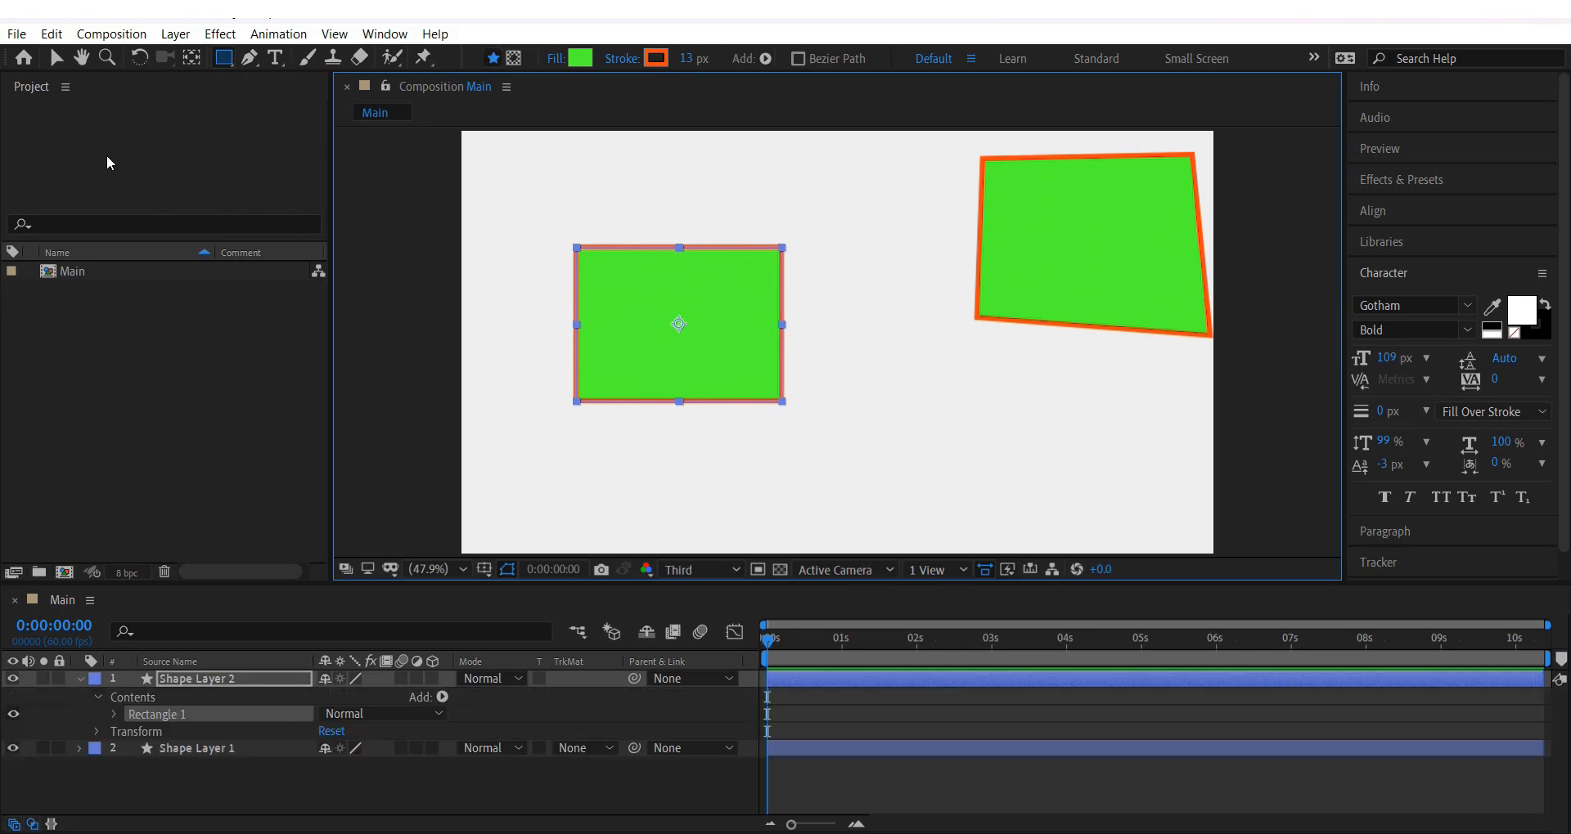
click(56, 57)
drag(641, 316, 598, 274)
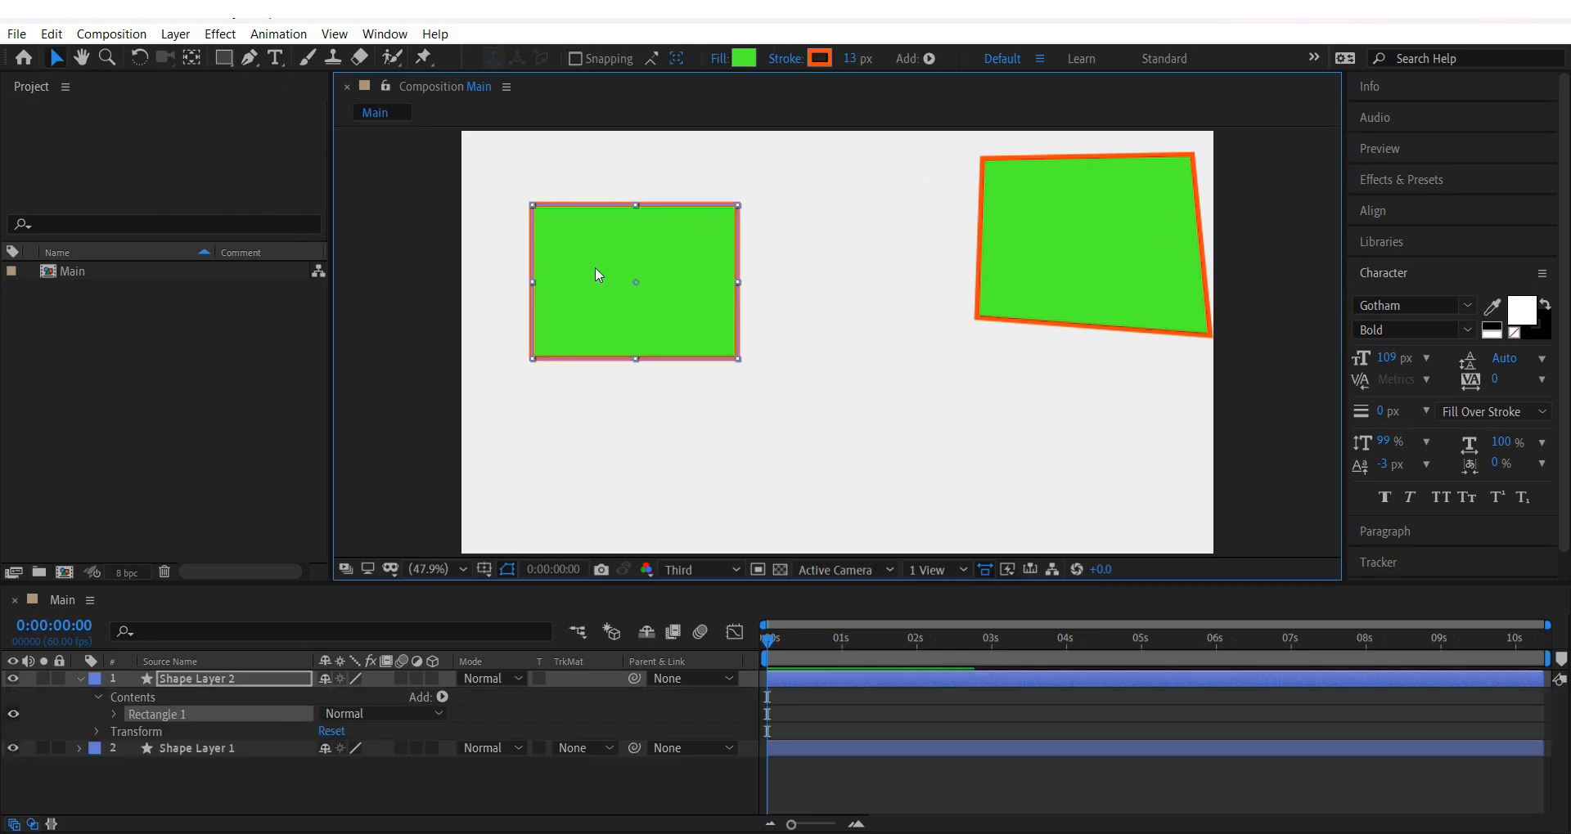
Try to curve the rectangle's upper-right corner with the Pen tool, undo it, and try to grab that corner again.
click(249, 58)
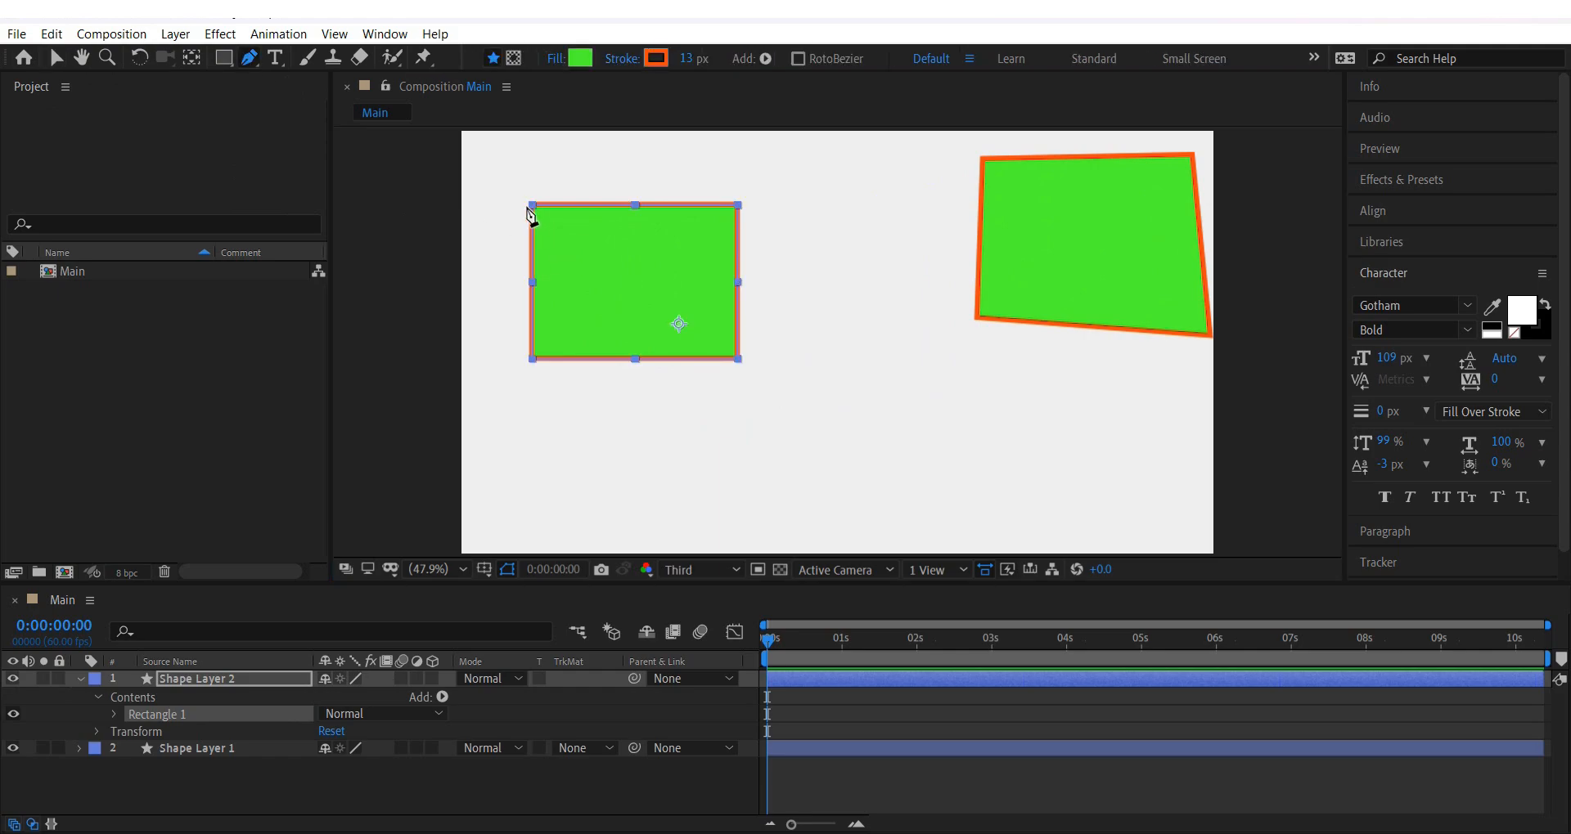
drag(738, 204, 831, 258)
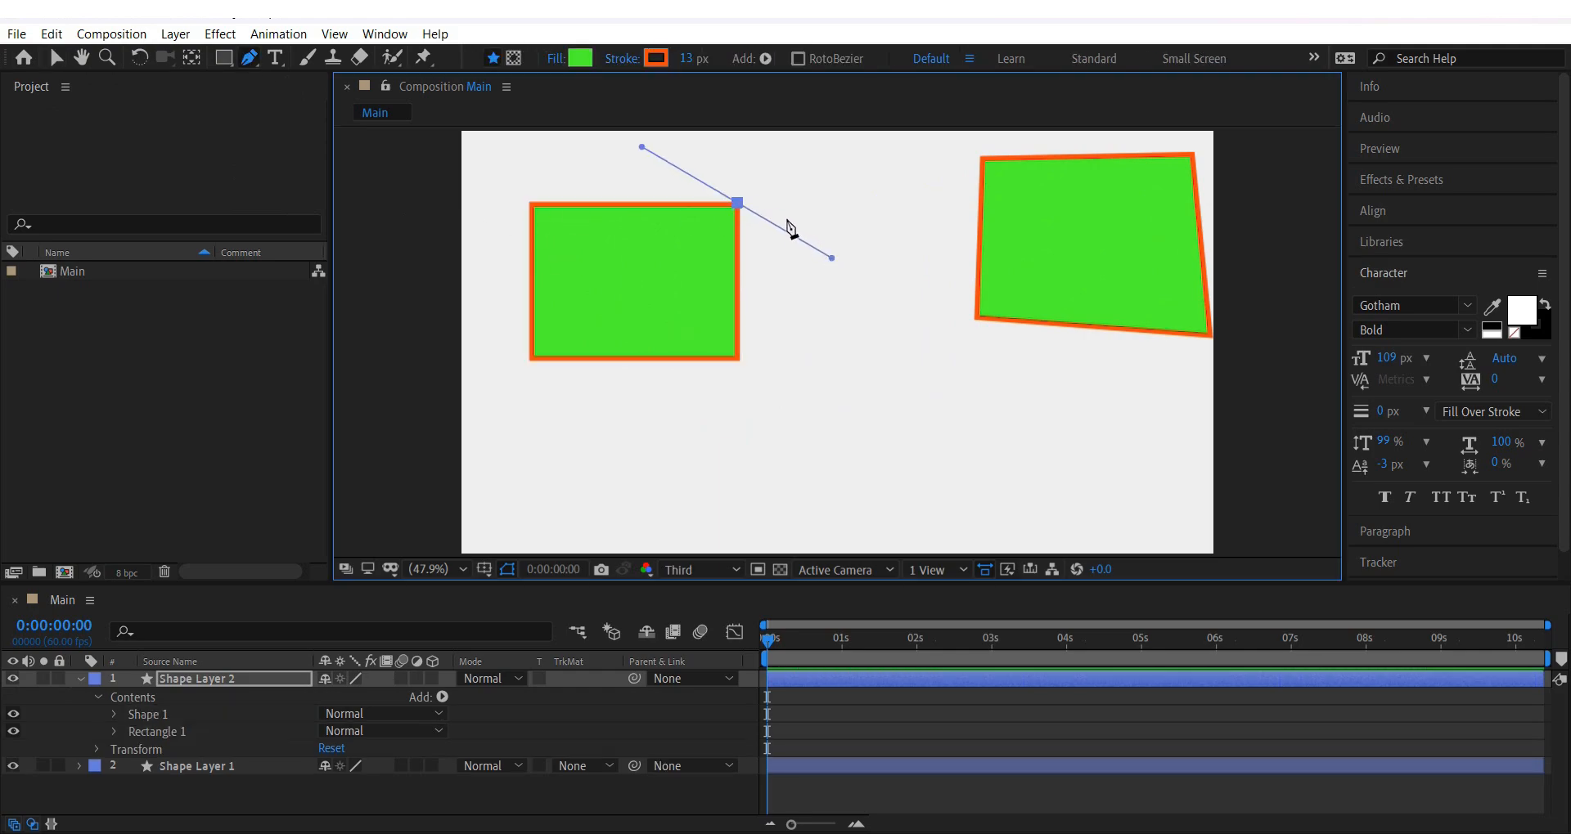
key(ctrl+z)
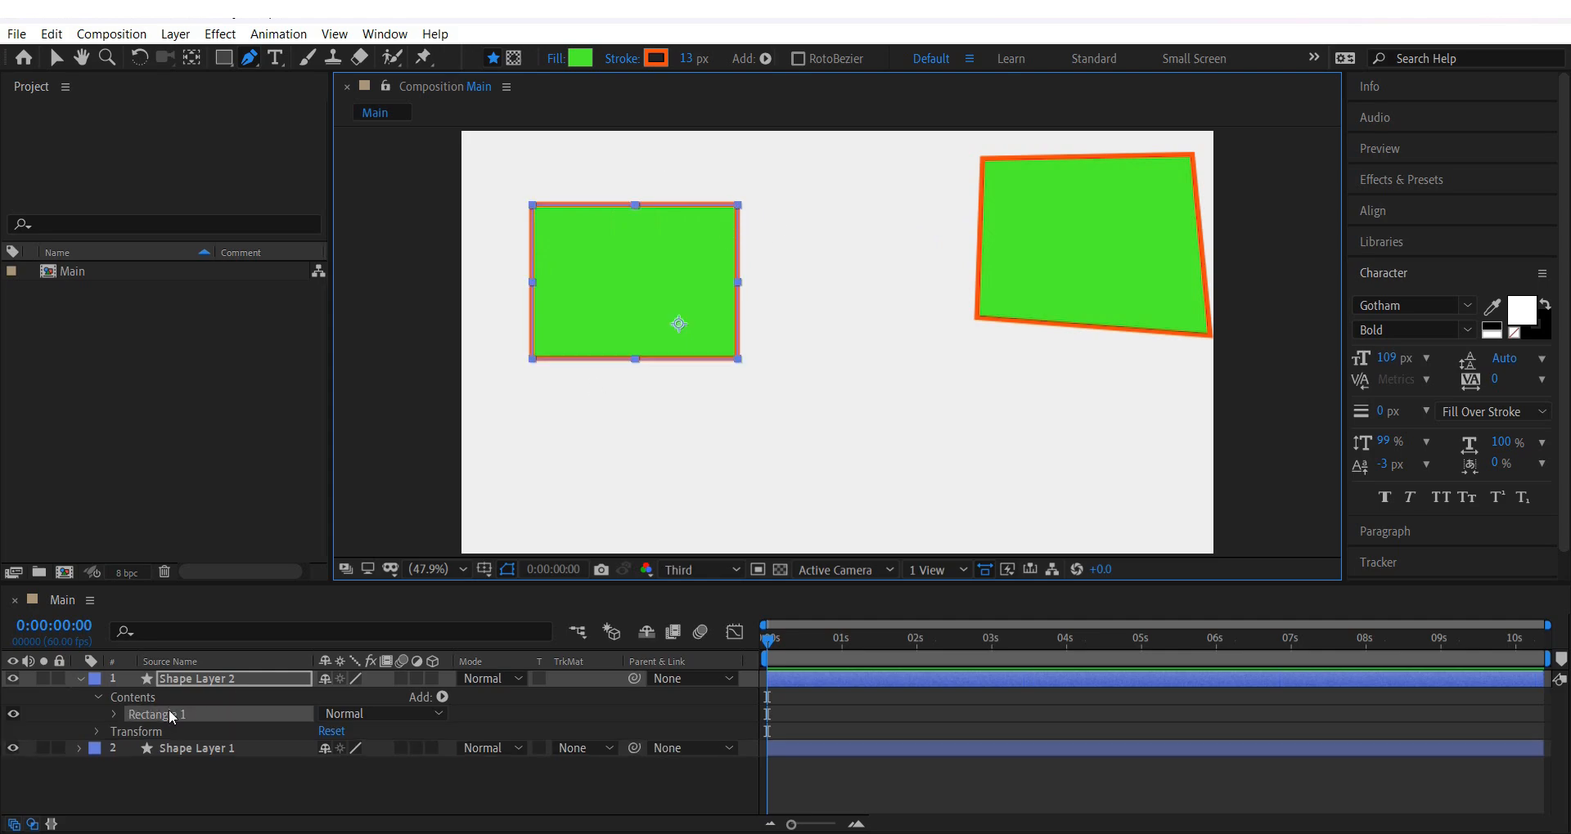
click(738, 206)
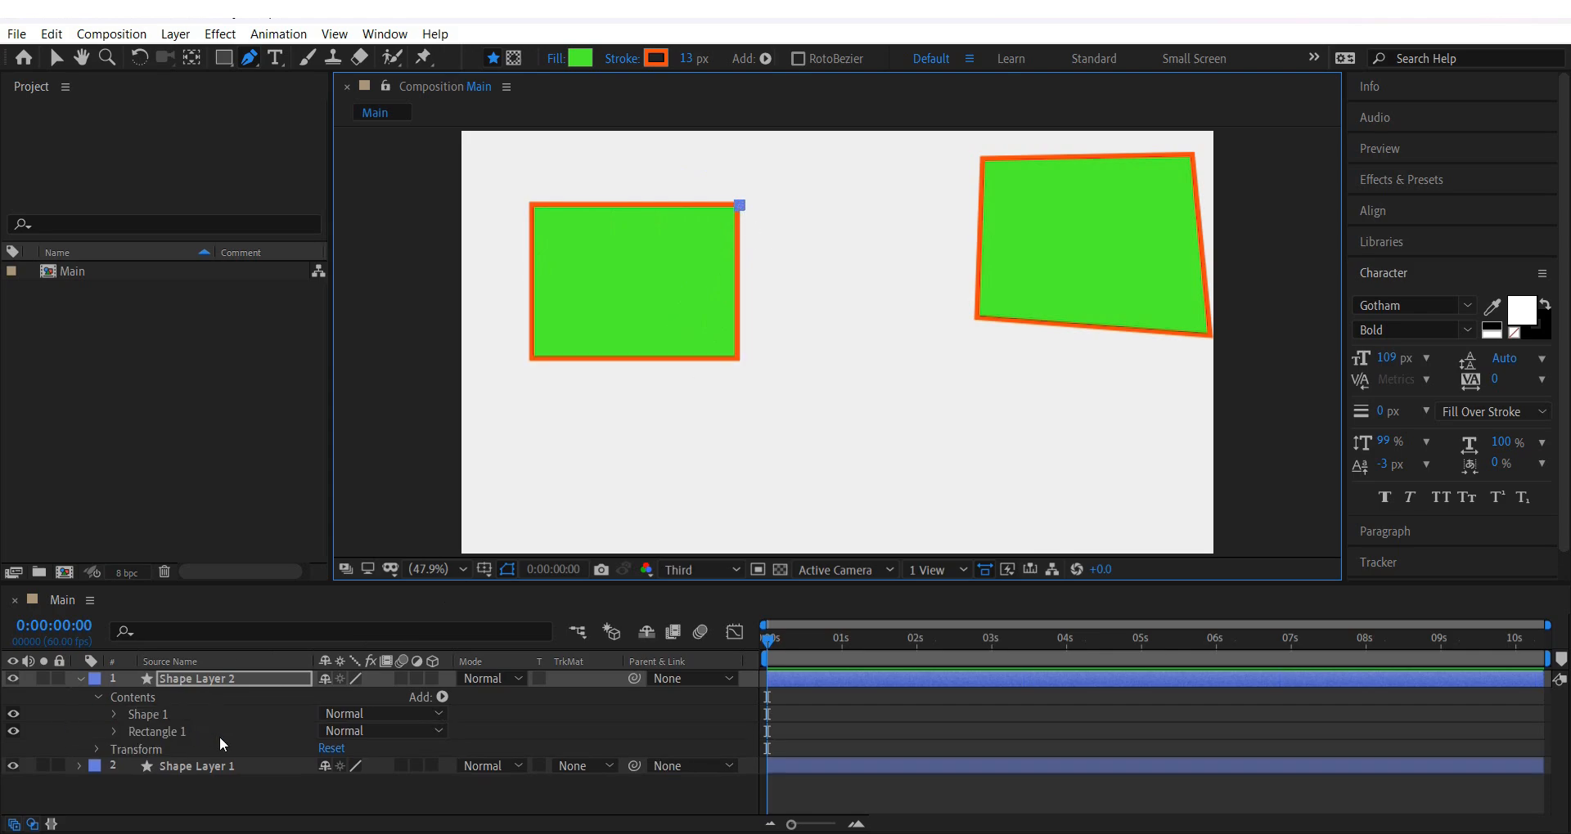
Draw a closed triangular path with the Pen tool, starting and ending at the rectangle's upper-right corner.
click(776, 299)
click(840, 226)
click(739, 206)
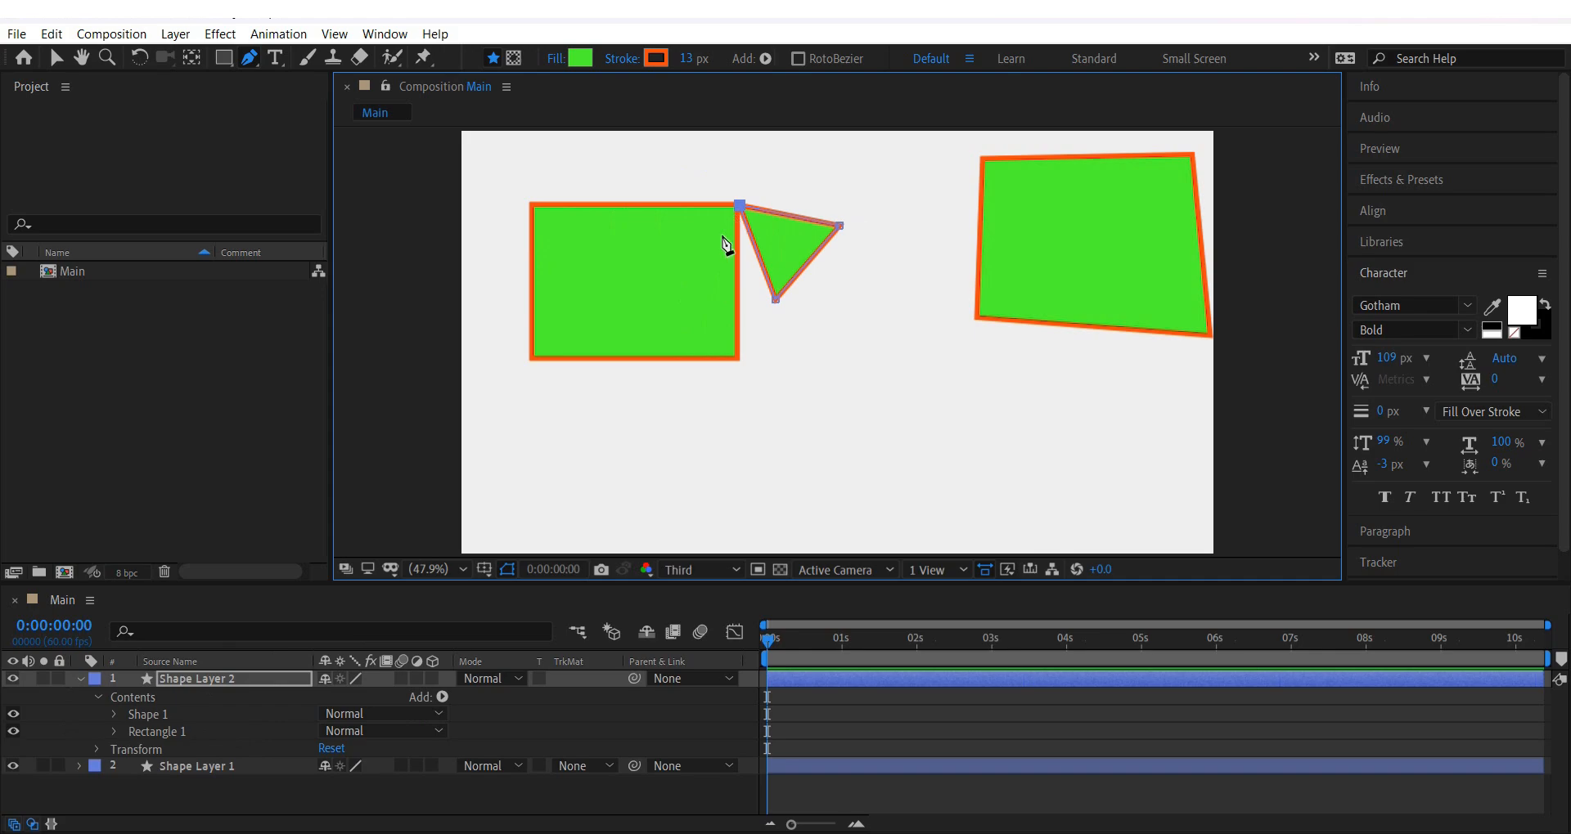
click(114, 715)
click(116, 713)
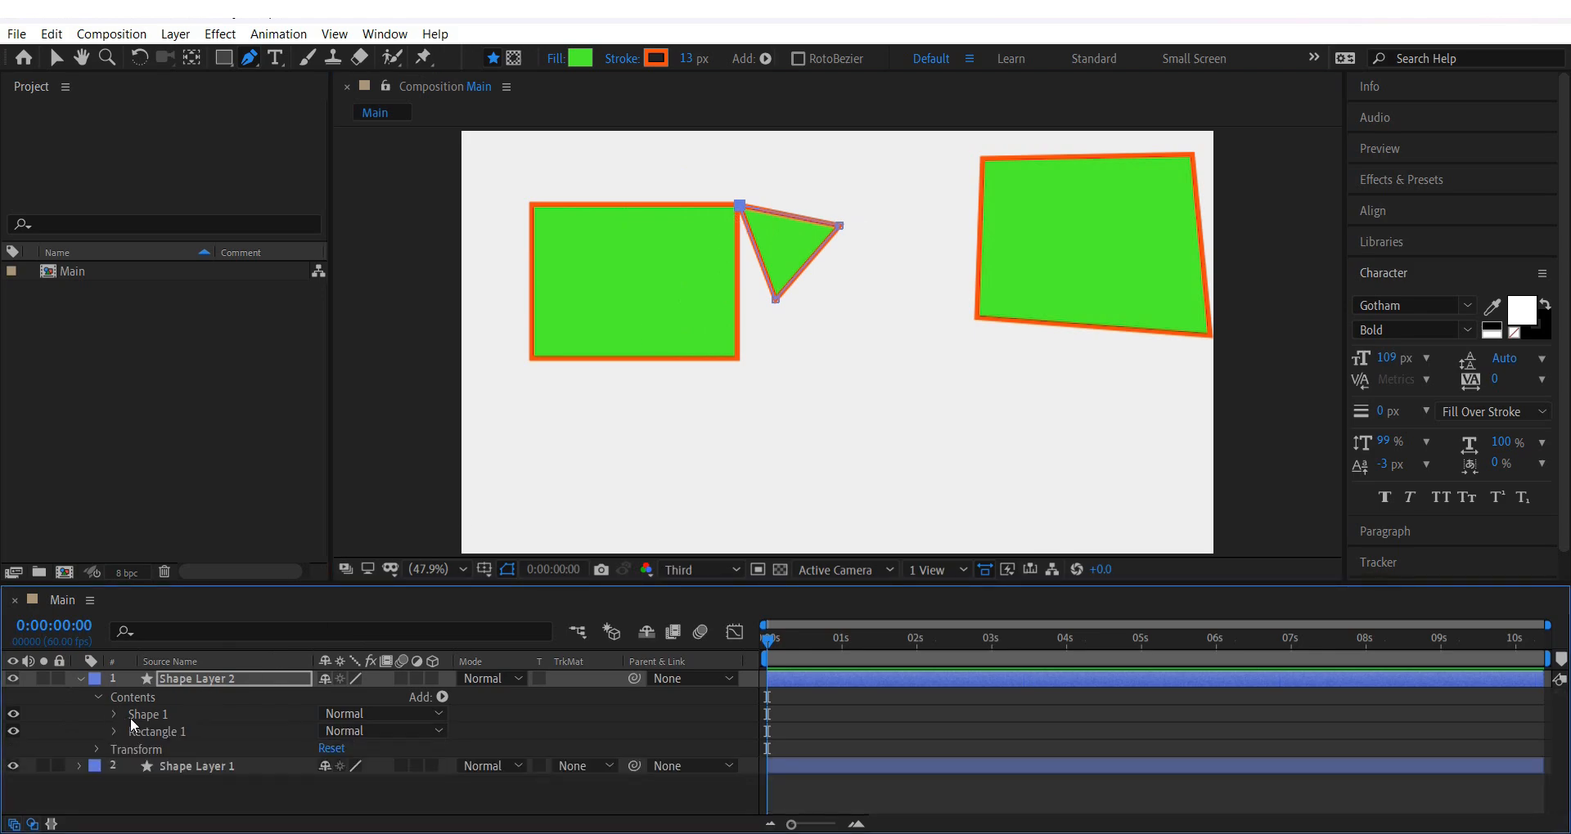
Select Shape Layer 2 and move the rectangle and triangle together slightly down and to the left.
click(200, 681)
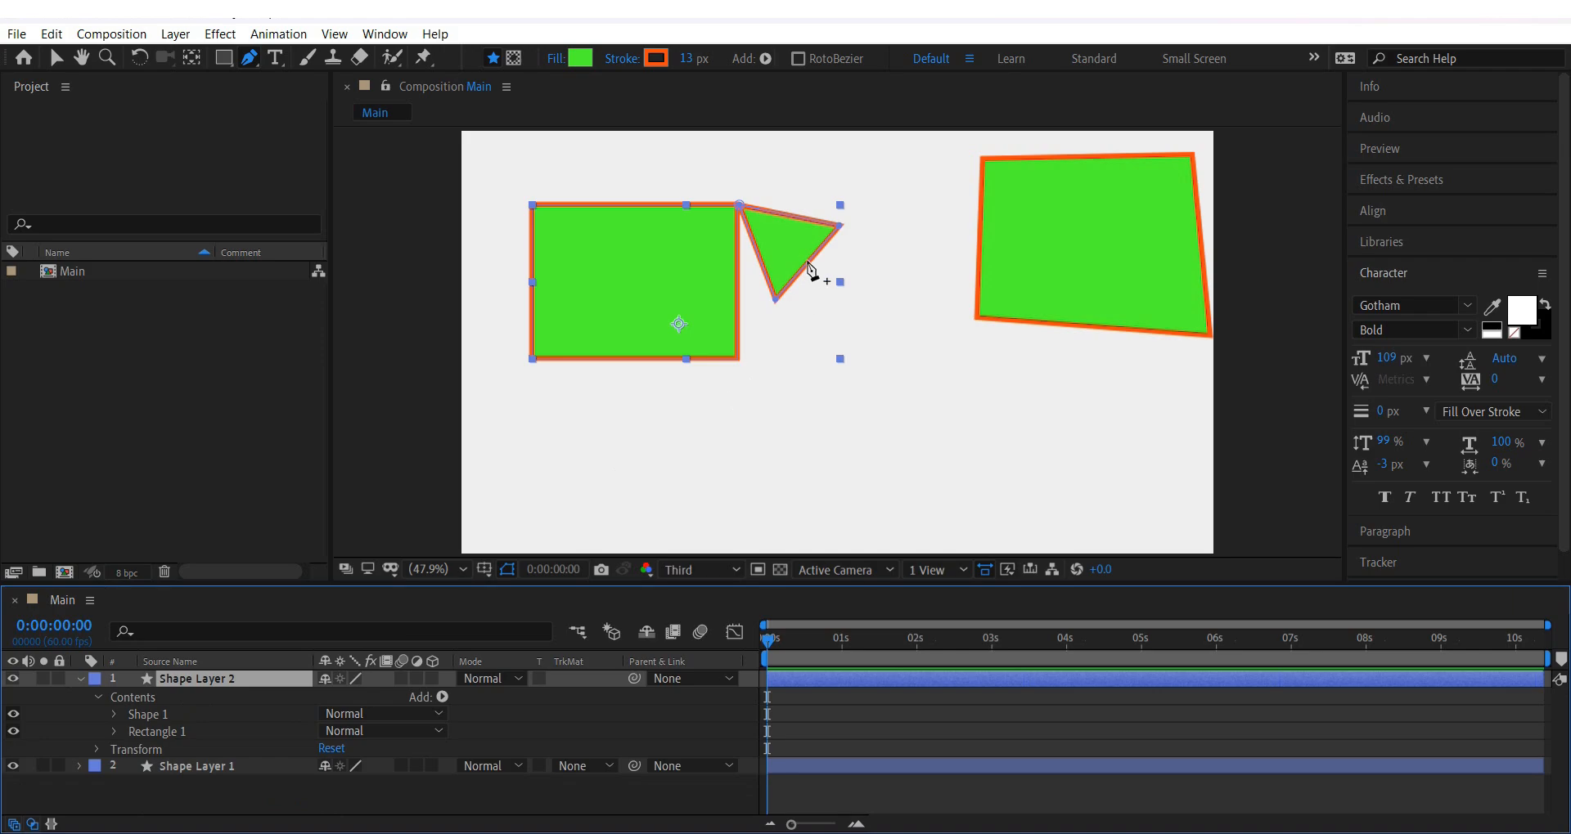
click(98, 749)
scroll(99, 756, down, 1)
click(99, 720)
click(55, 57)
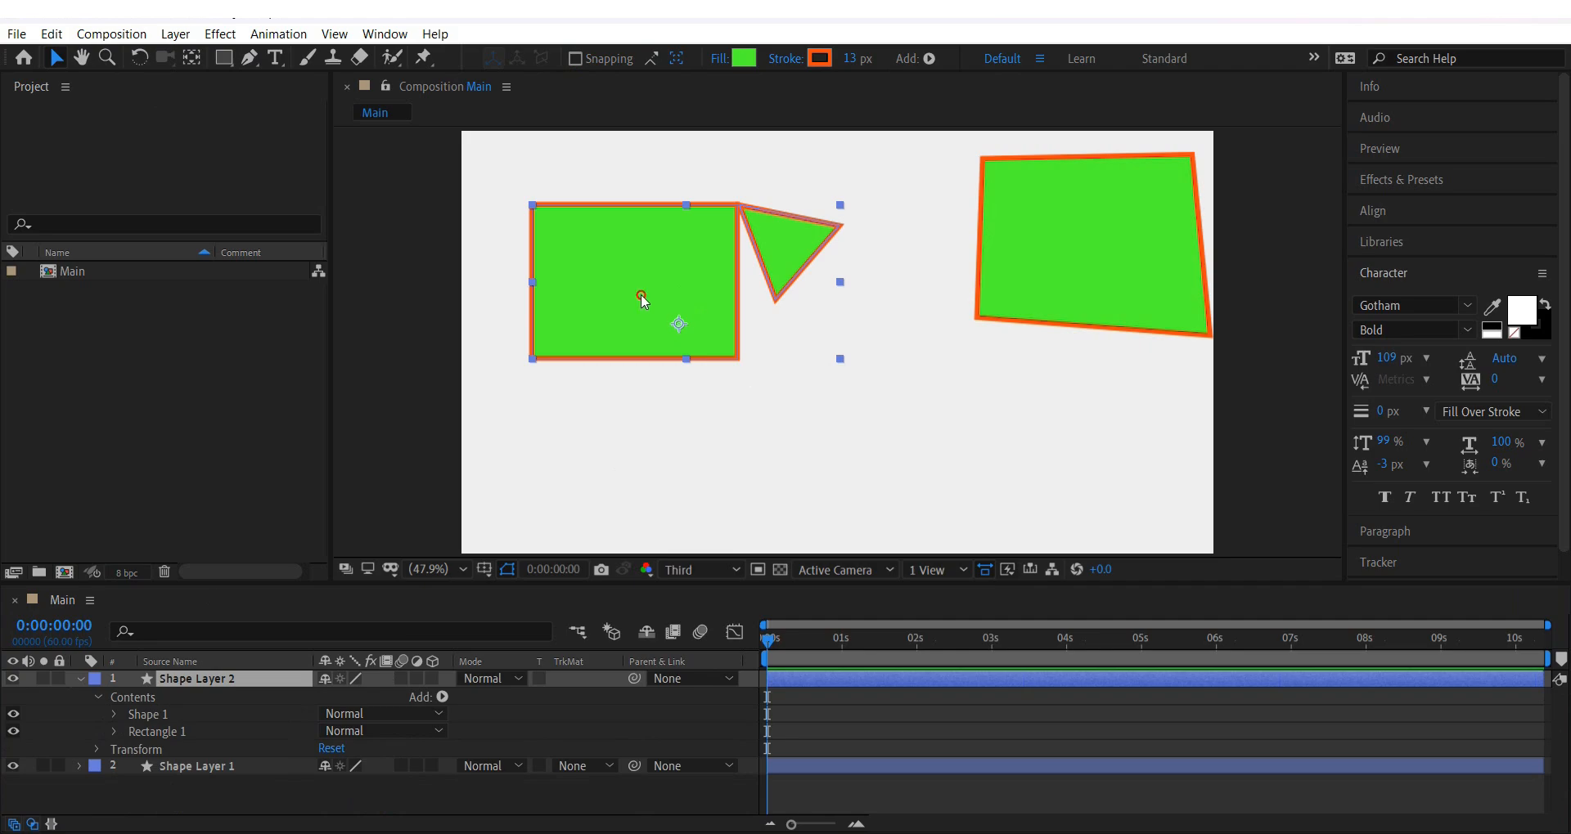
drag(610, 277, 595, 308)
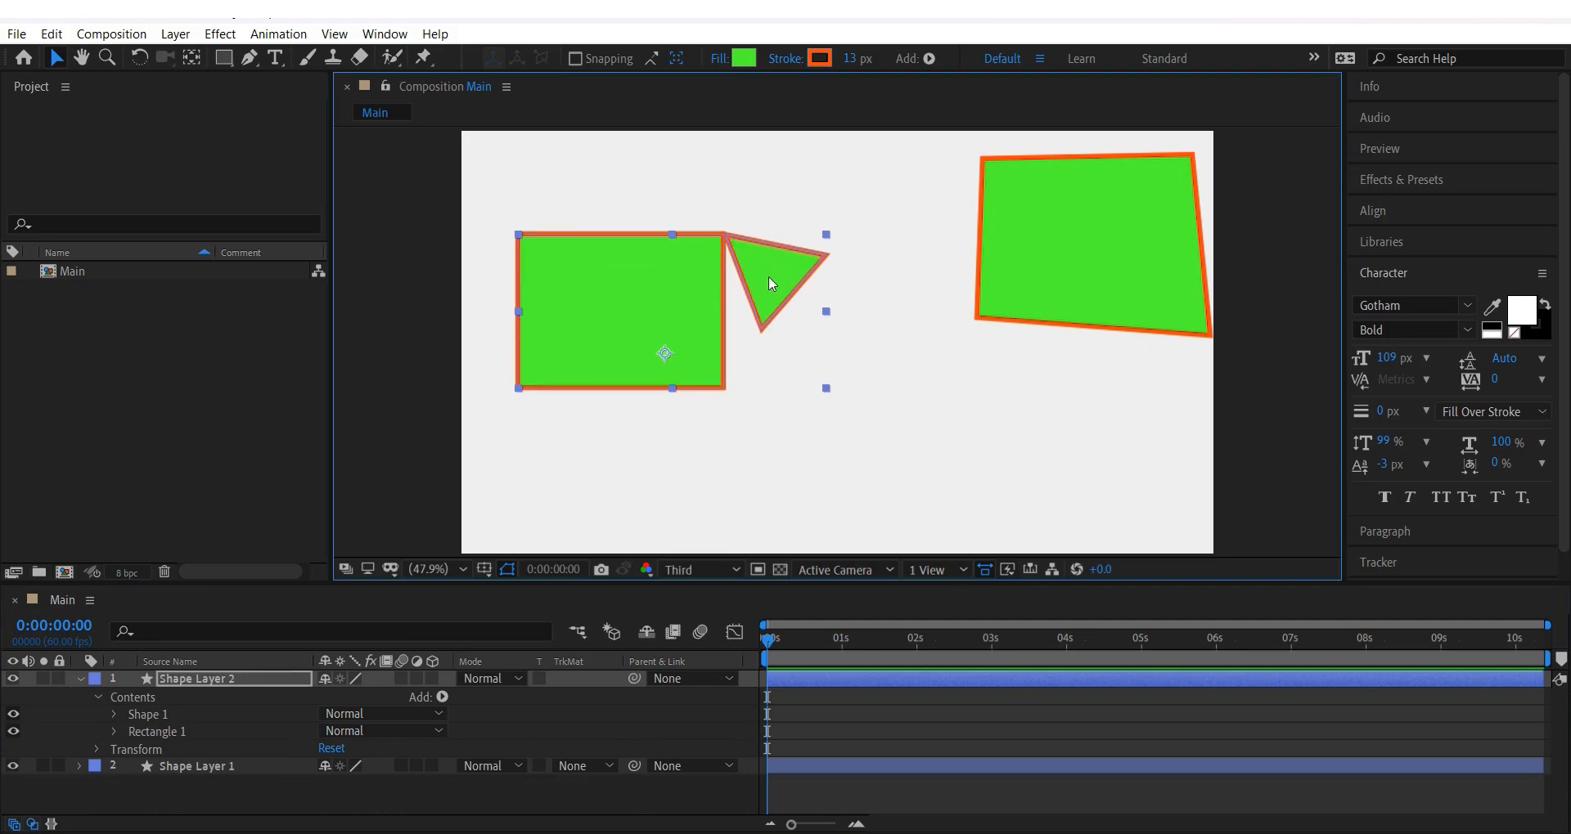
Undo the layer move and the triangle drawing, leaving only the rectangle in Shape Layer 2.
key(ctrl+z)
key(ctrl+z)
key(ctrl+z)
key(ctrl+z)
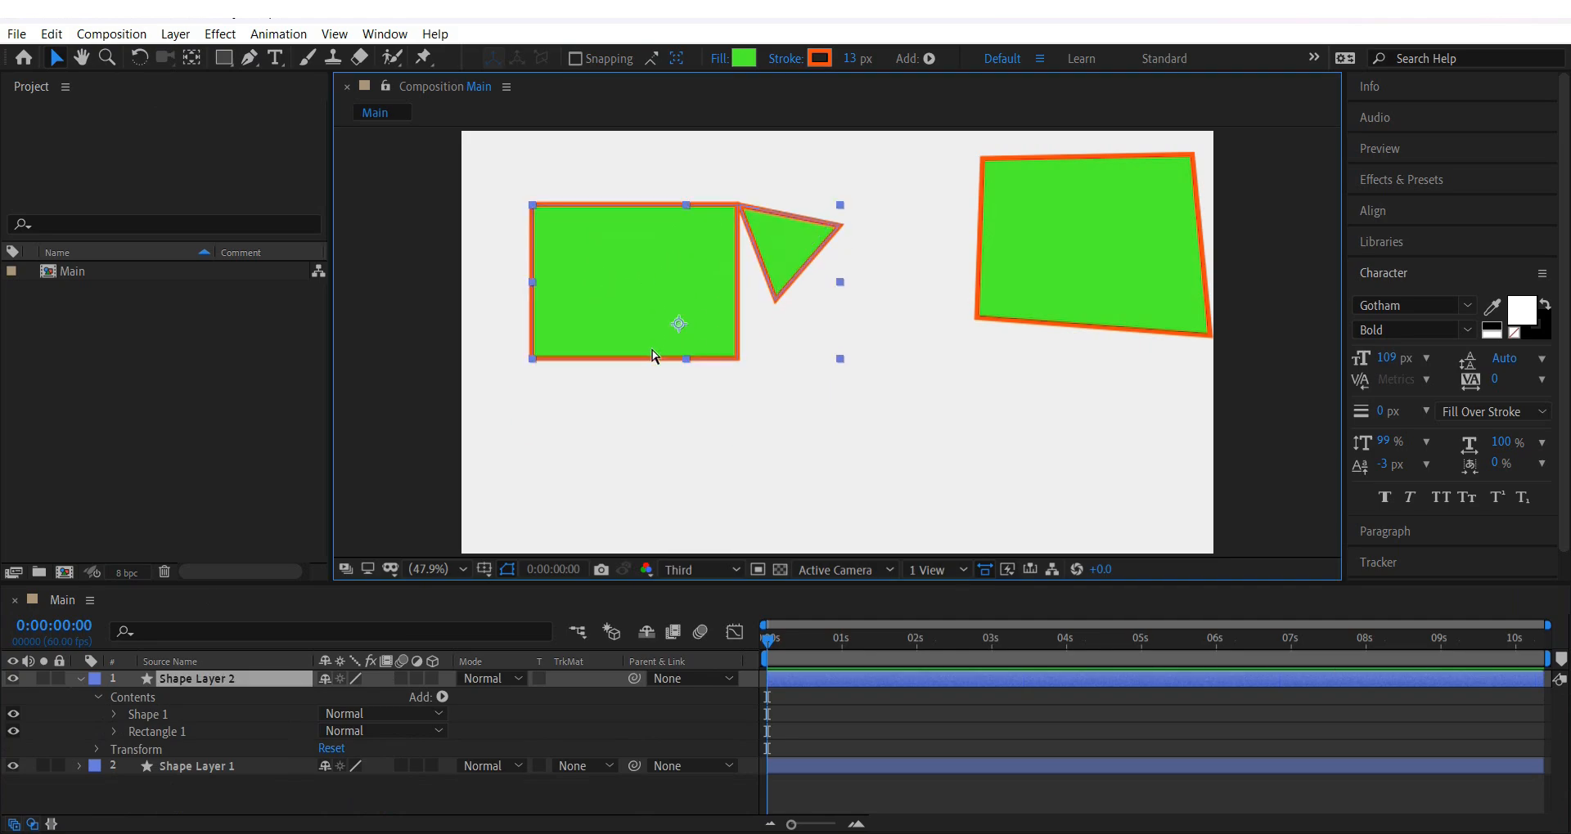
key(ctrl+z)
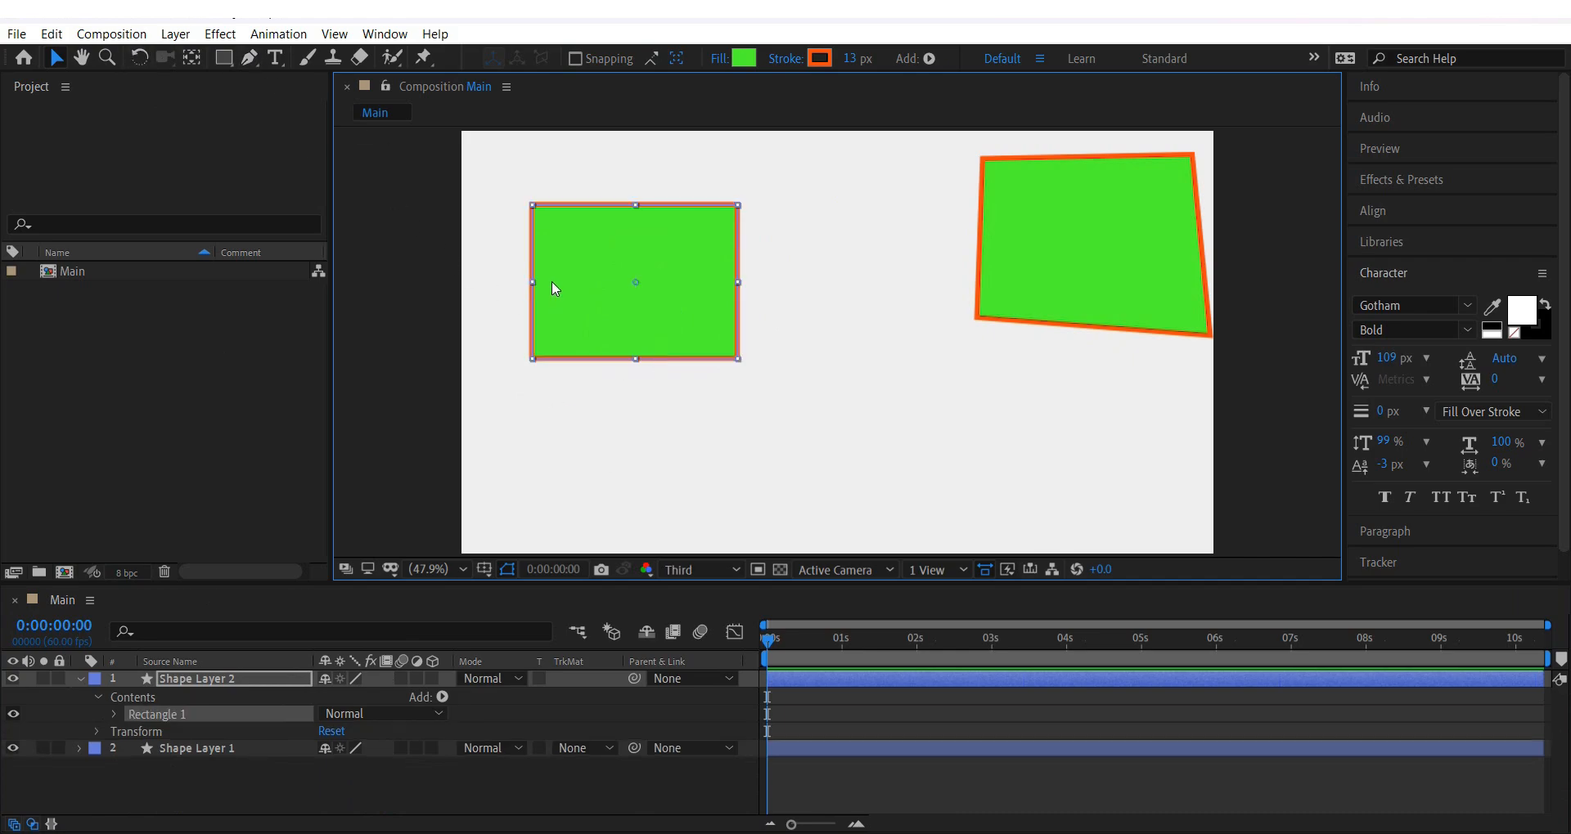
Move the four-sided shape's upper-left vertex slightly inward with the Pen tool.
click(250, 57)
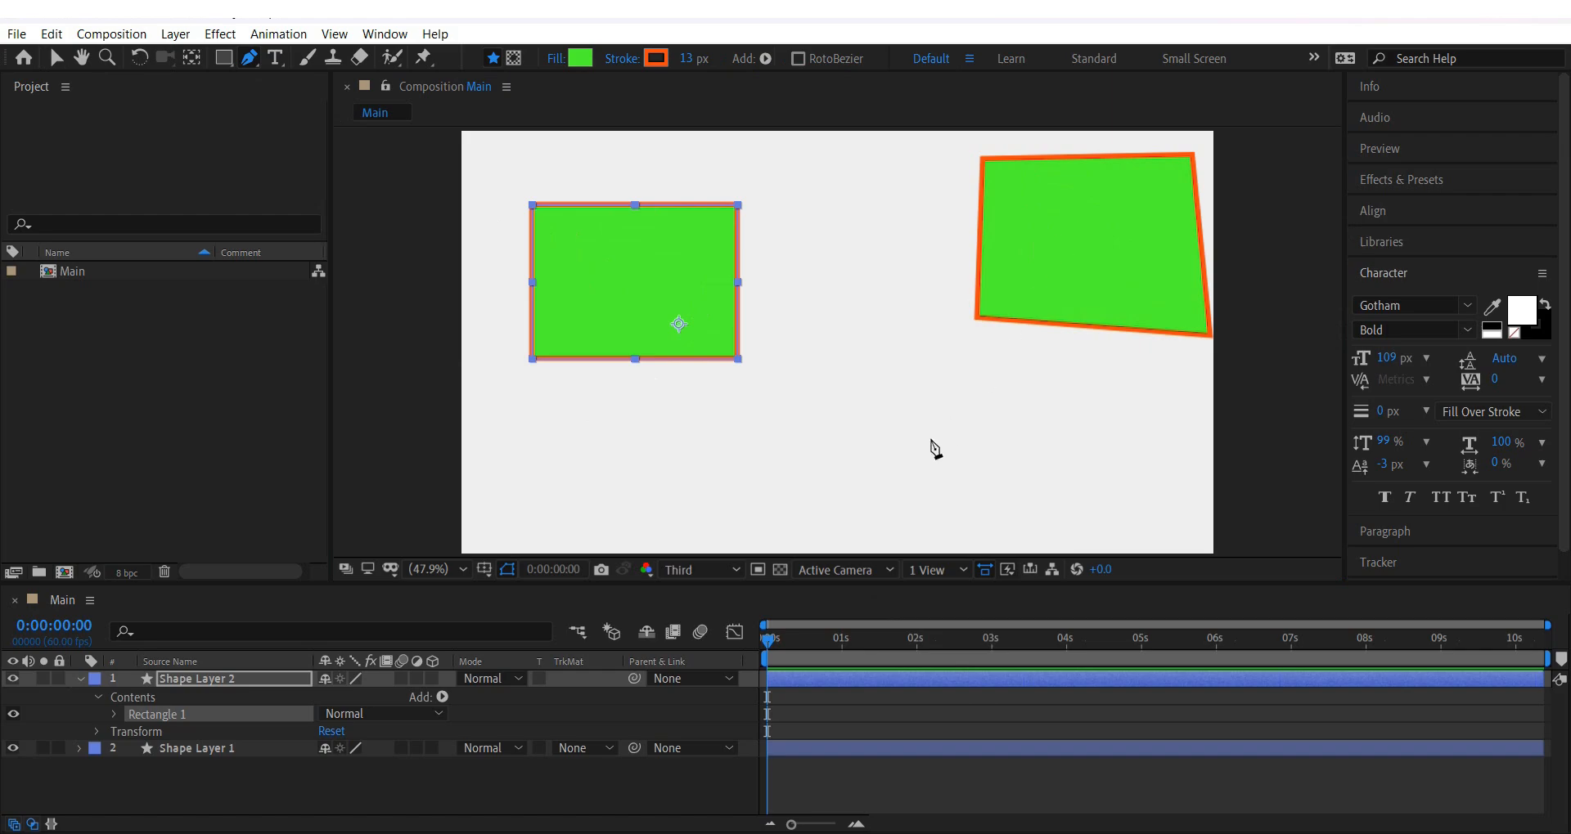
click(1057, 245)
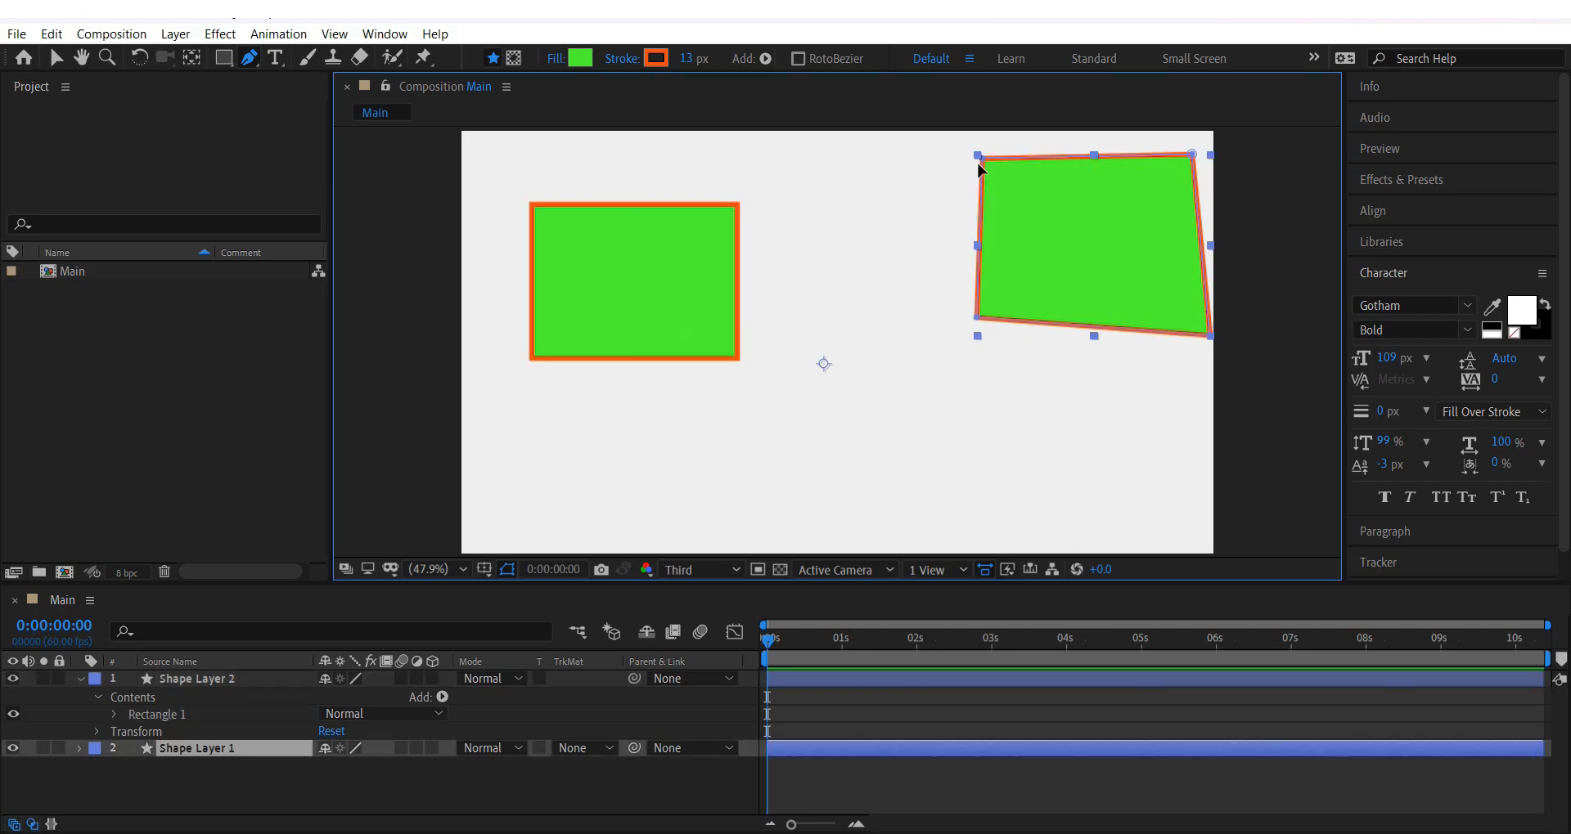
drag(978, 155, 1012, 167)
key(ctrl)
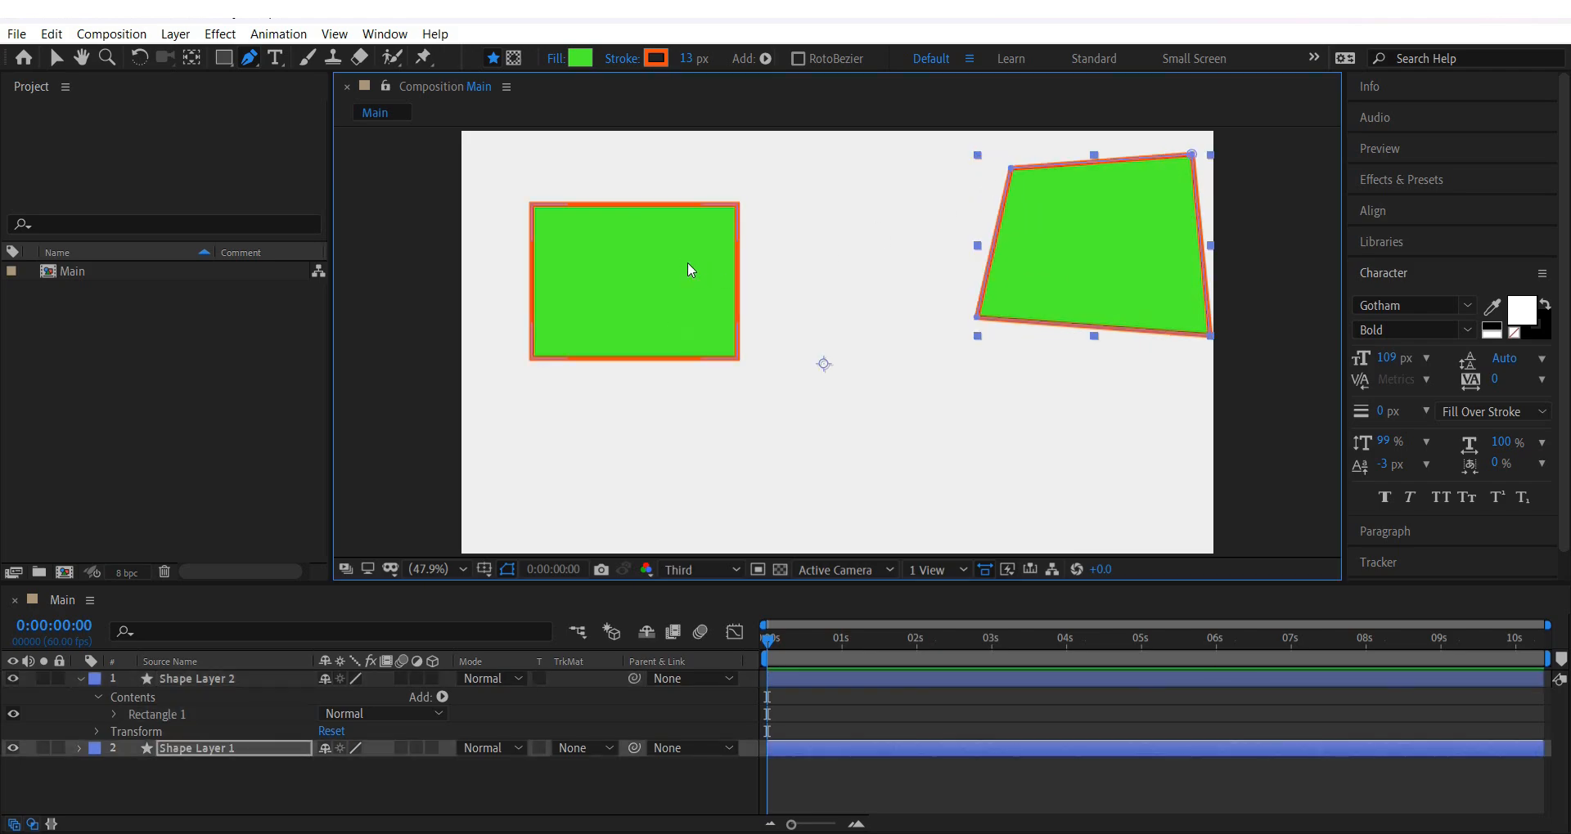
Compare the selection points of the rectangle and the four-sided shape, and collapse Shape Layer 2 in an enlarged timeline.
ctrl+click(645, 265)
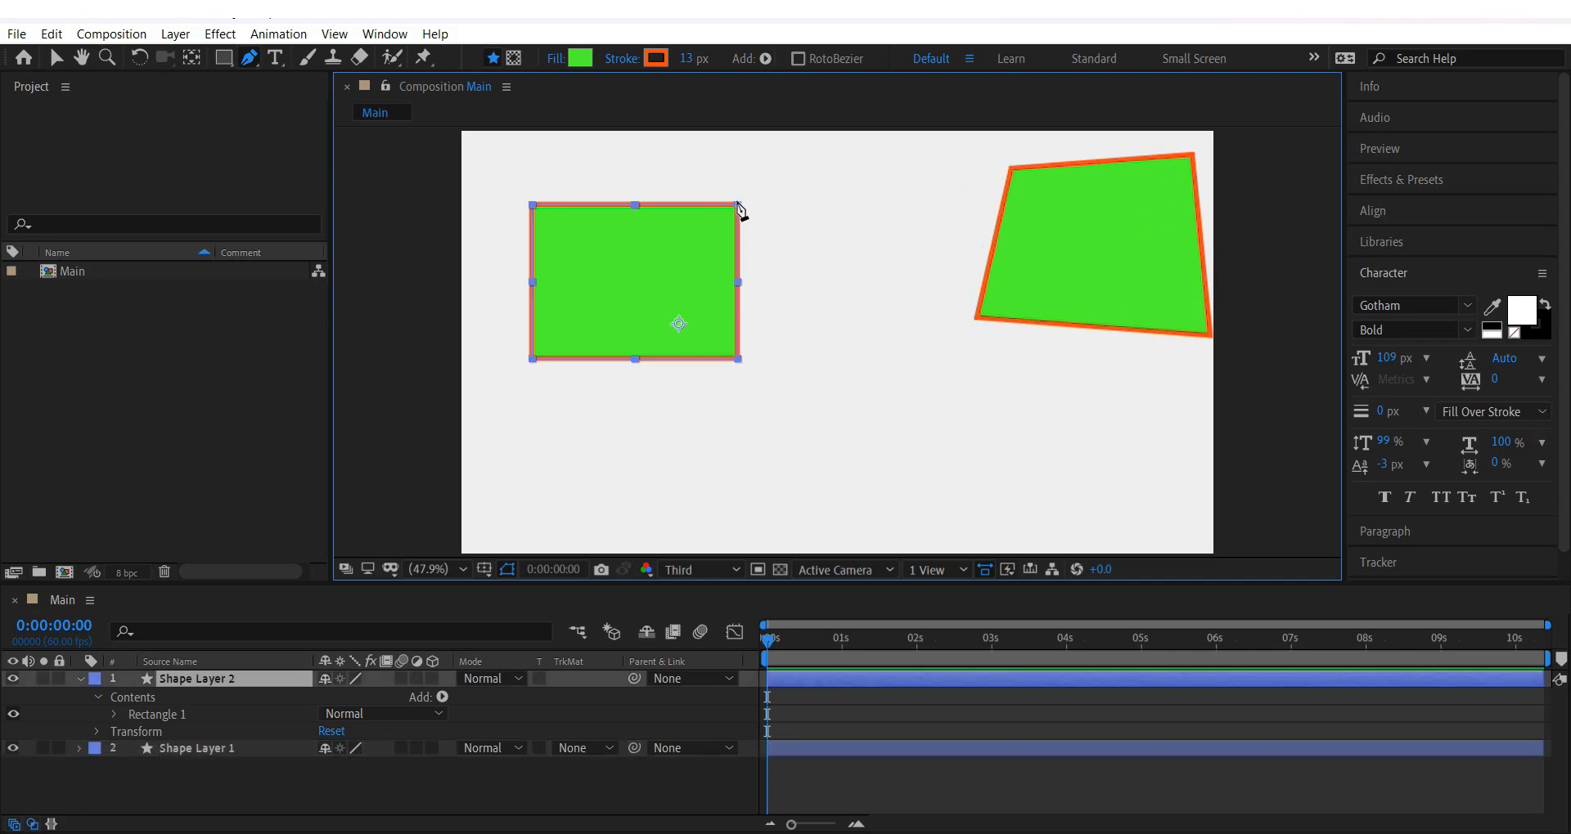
ctrl+click(1023, 190)
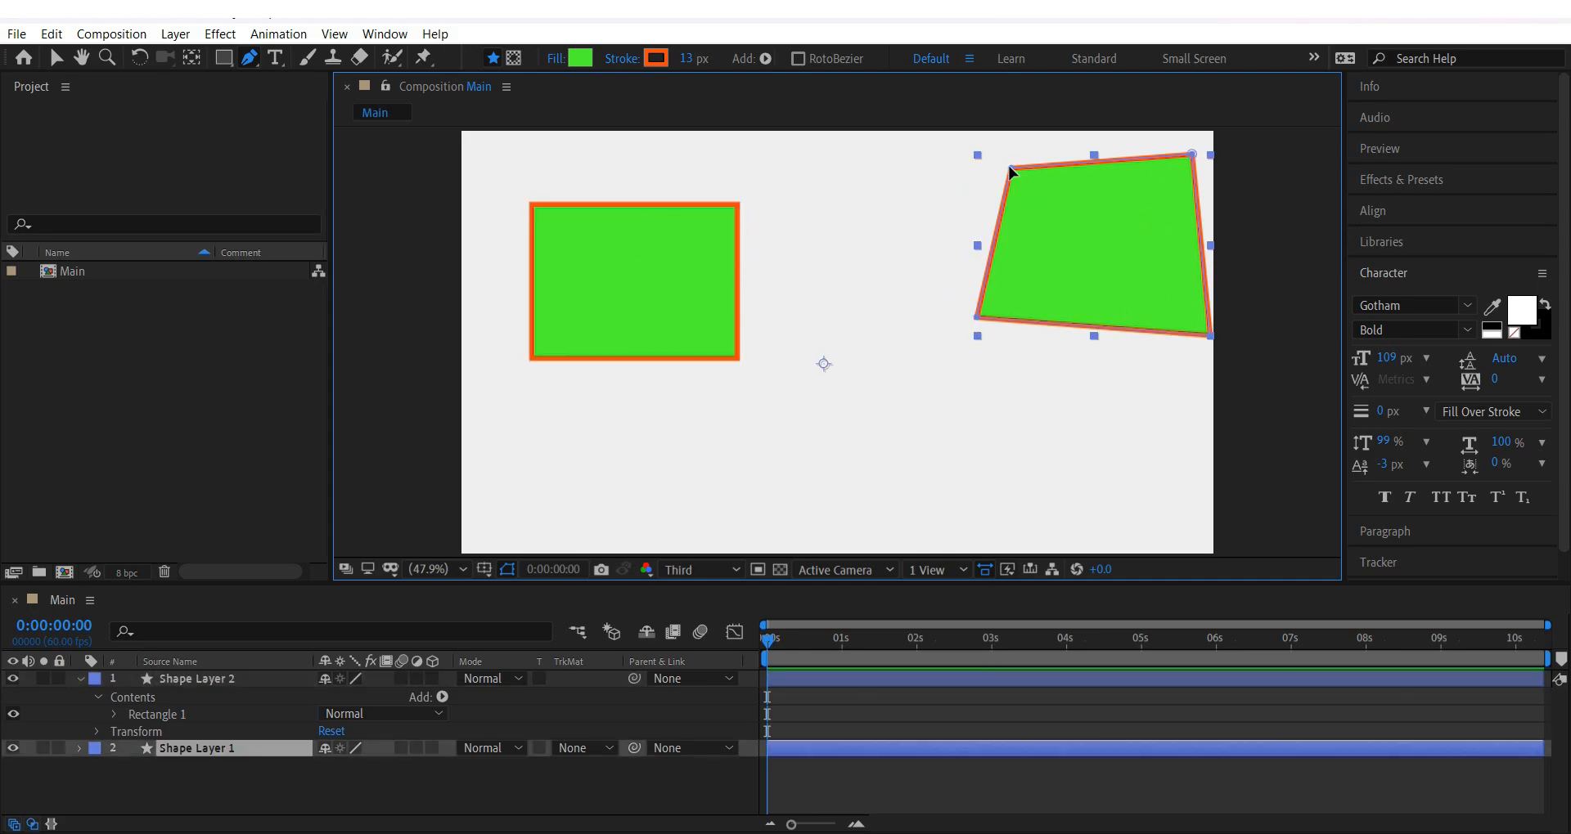
ctrl+click(710, 255)
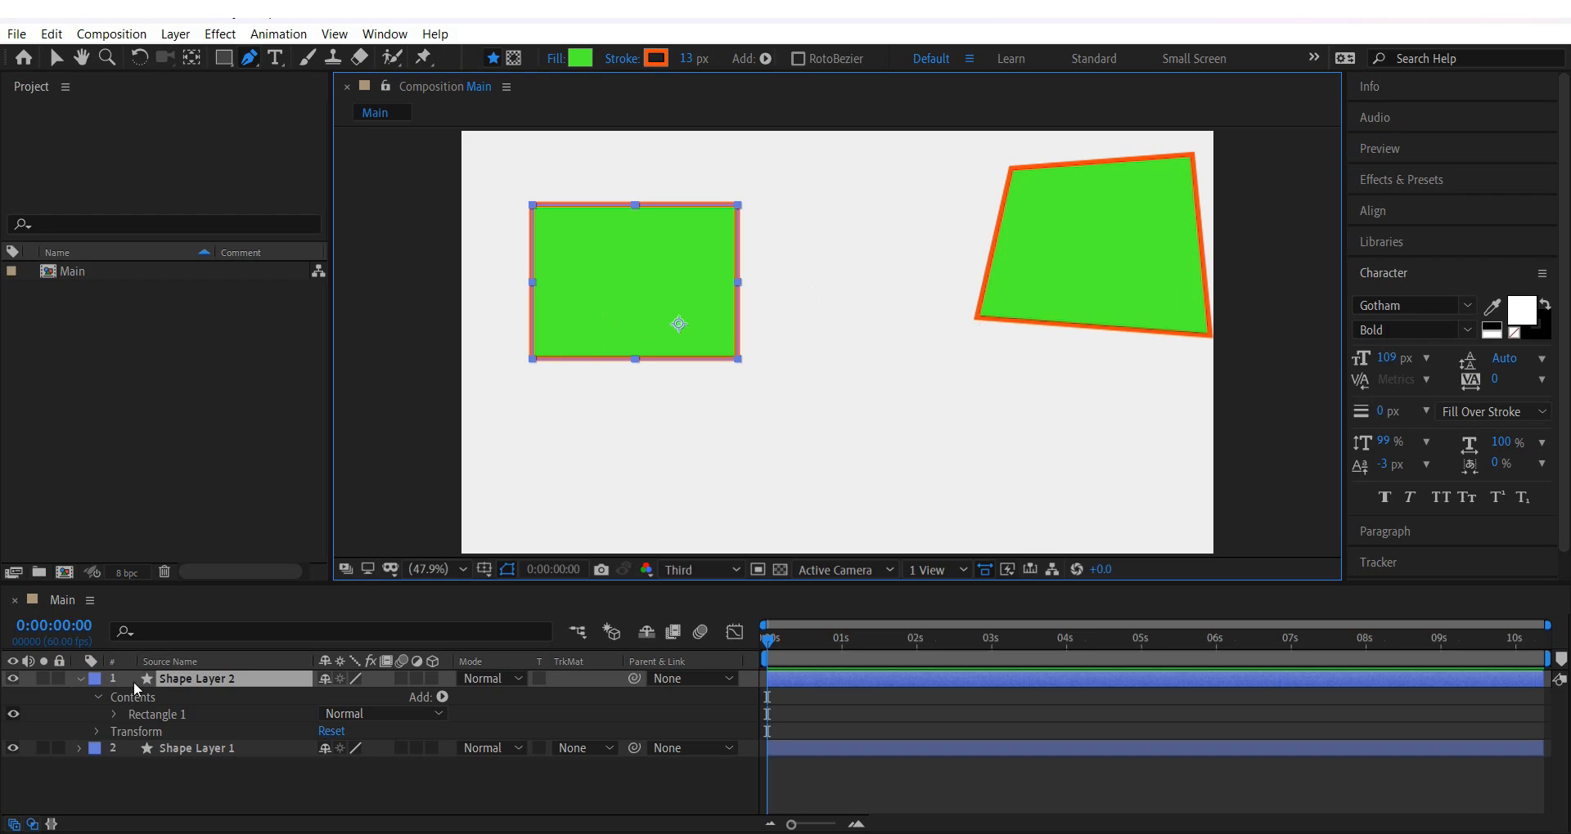
click(77, 678)
drag(425, 580, 417, 486)
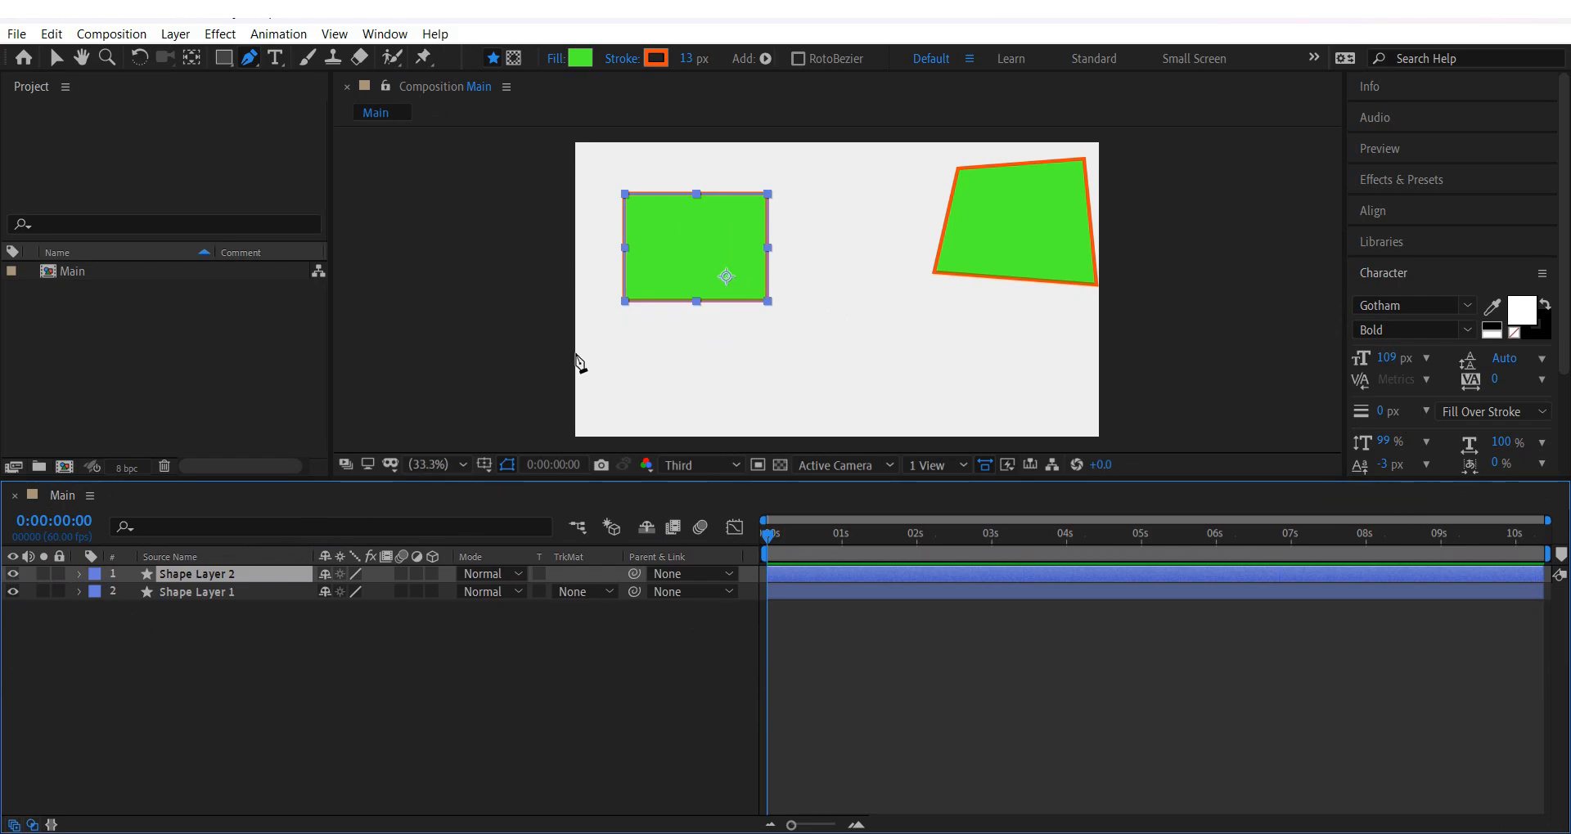
Move the rectangle toward the composition's left edge and the four-sided shape down and slightly left with the Selection tool.
click(61, 61)
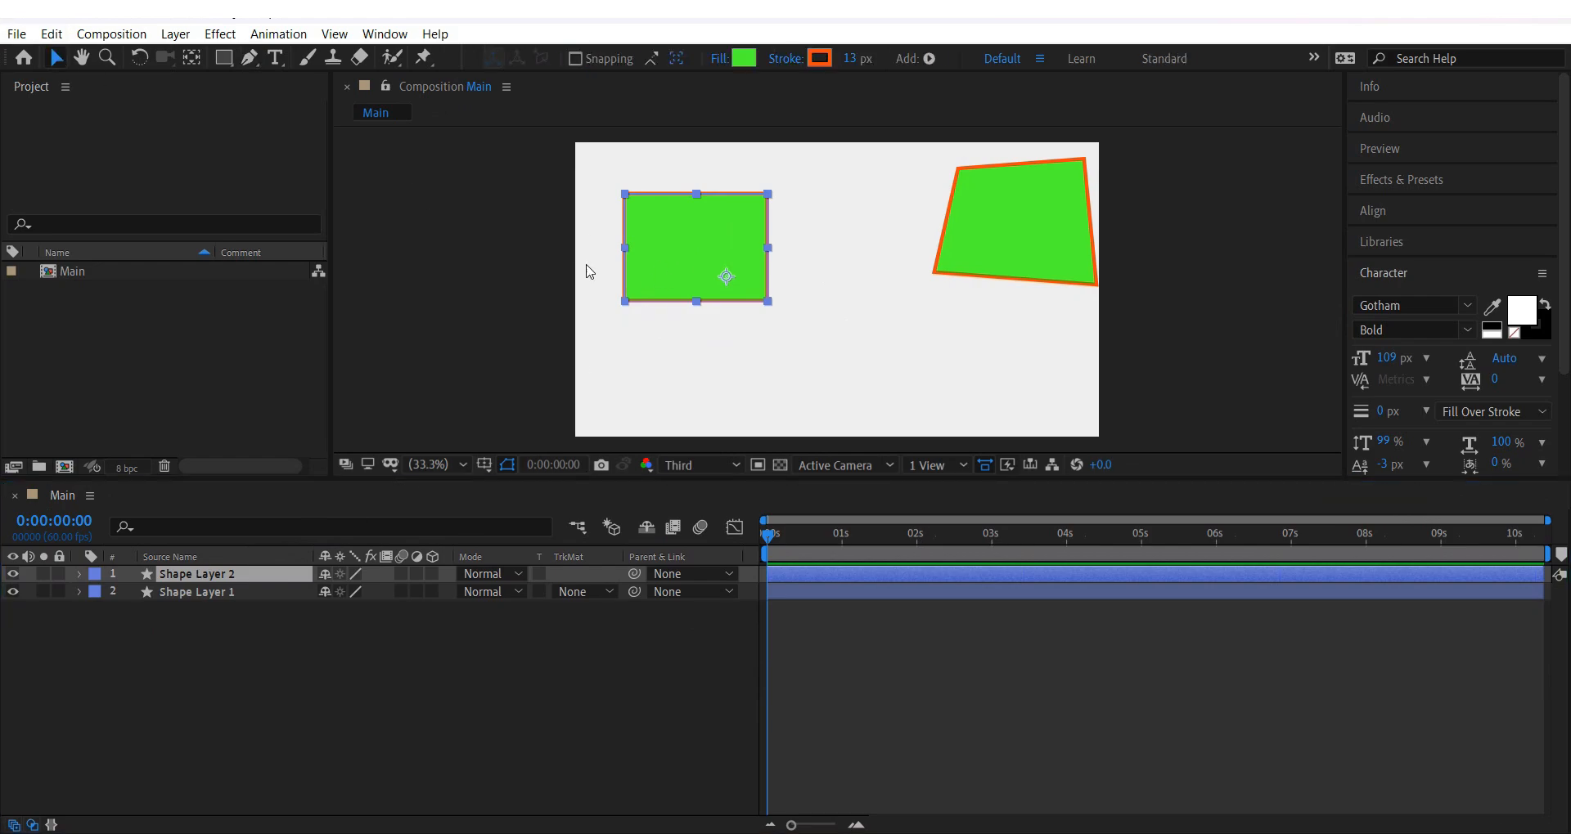
drag(695, 270, 663, 256)
drag(985, 228, 954, 283)
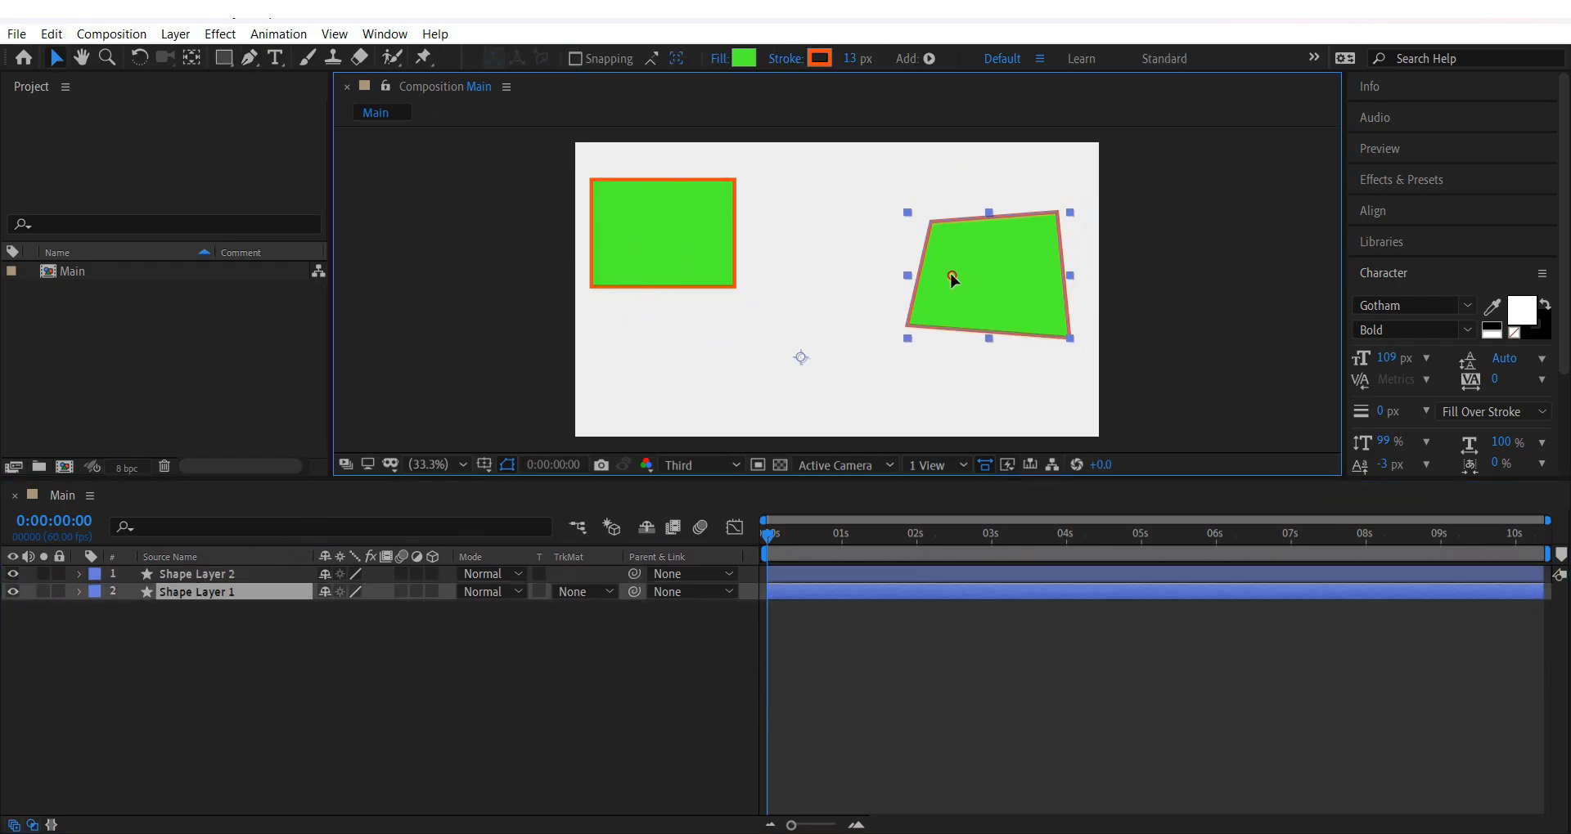
click(619, 250)
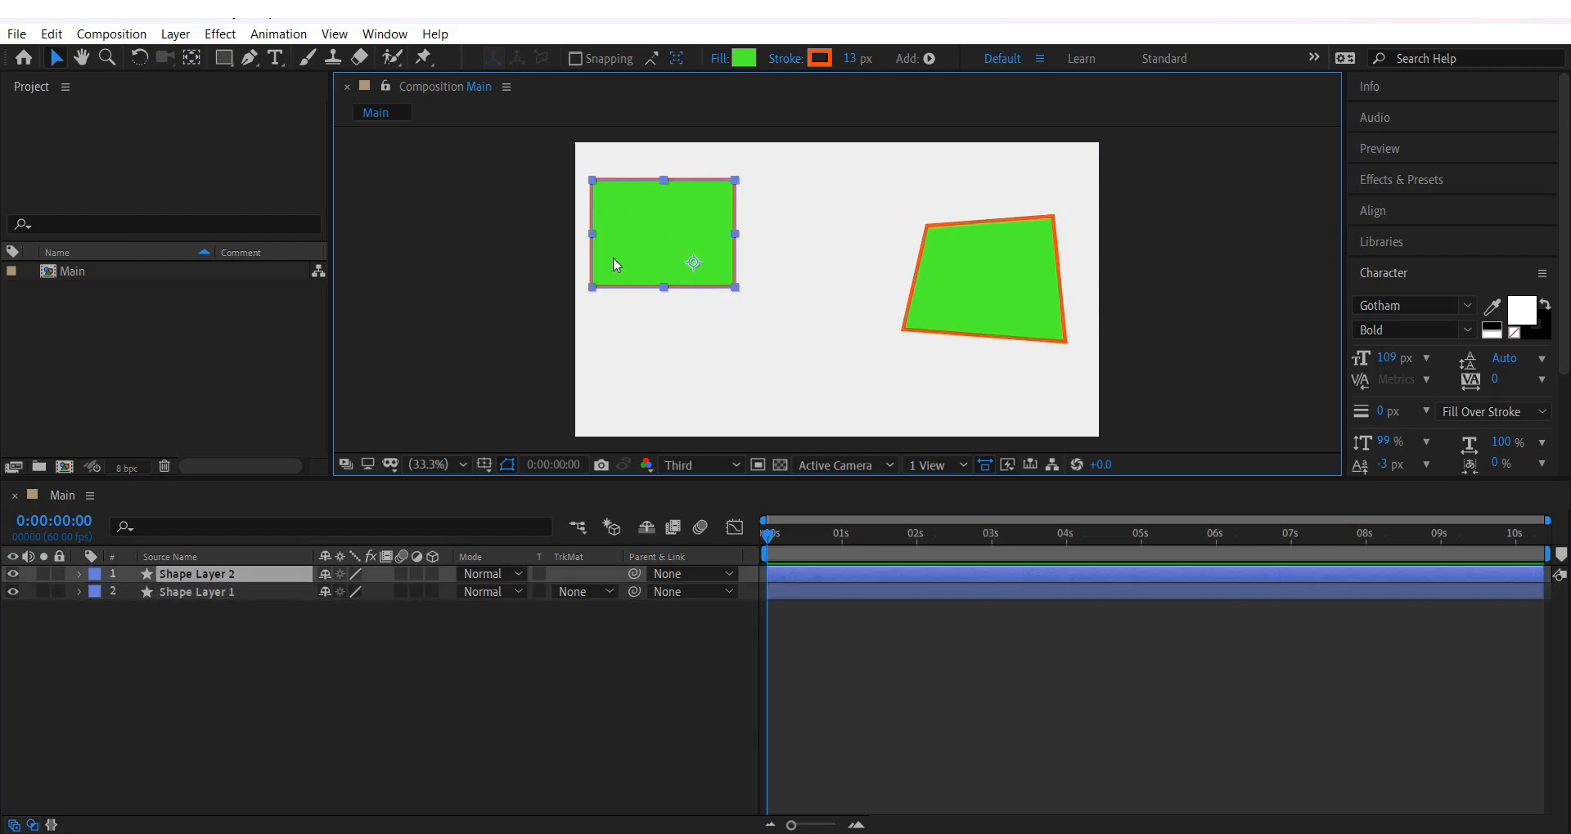
drag(627, 269, 634, 295)
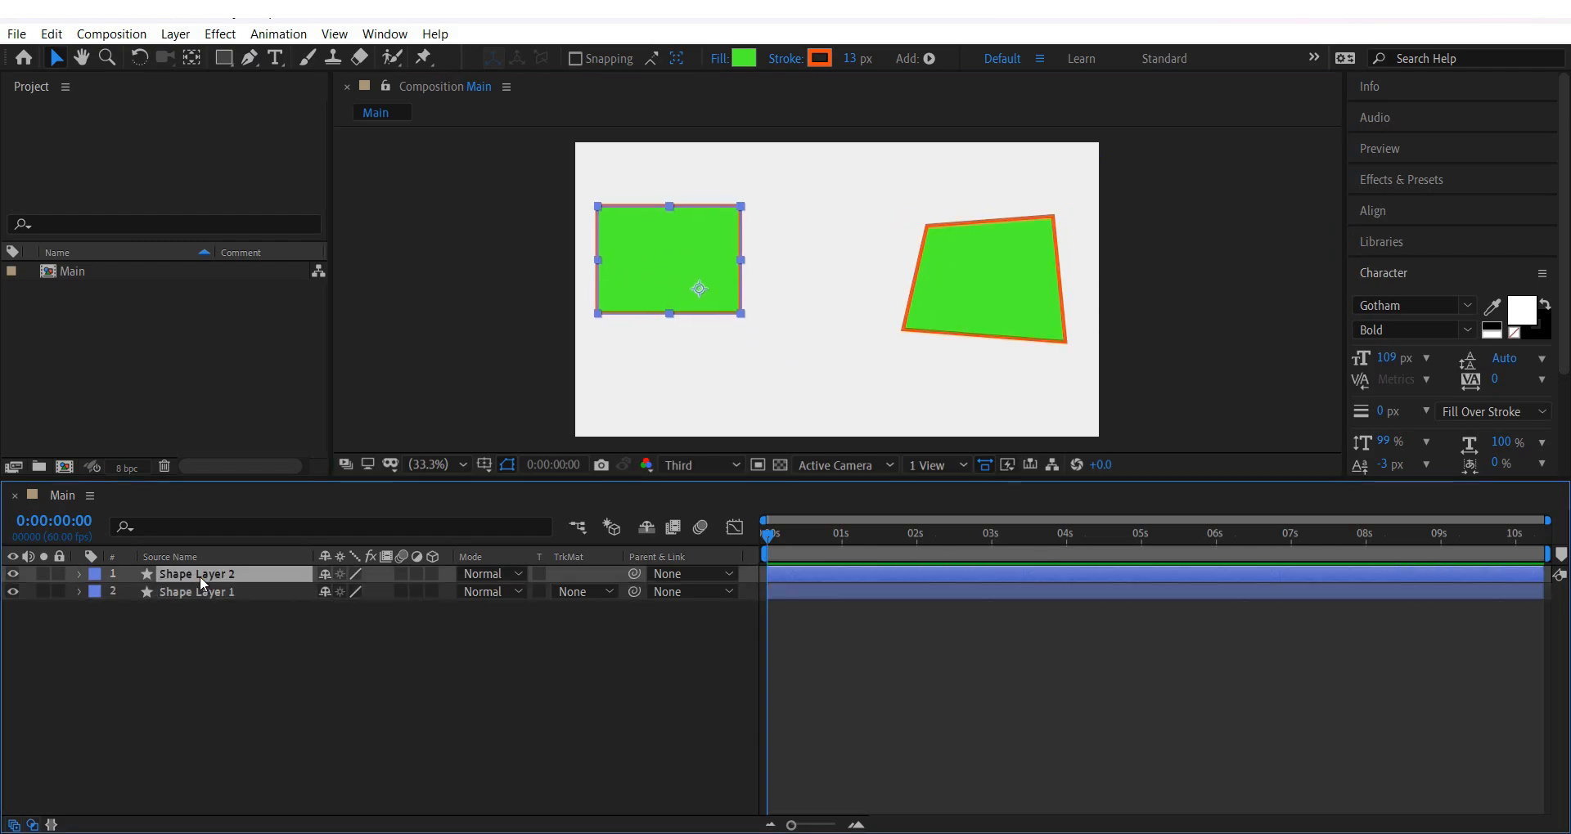
Identify which layer holds each shape and nudge the rectangle on Shape Layer 2 slightly down.
click(228, 594)
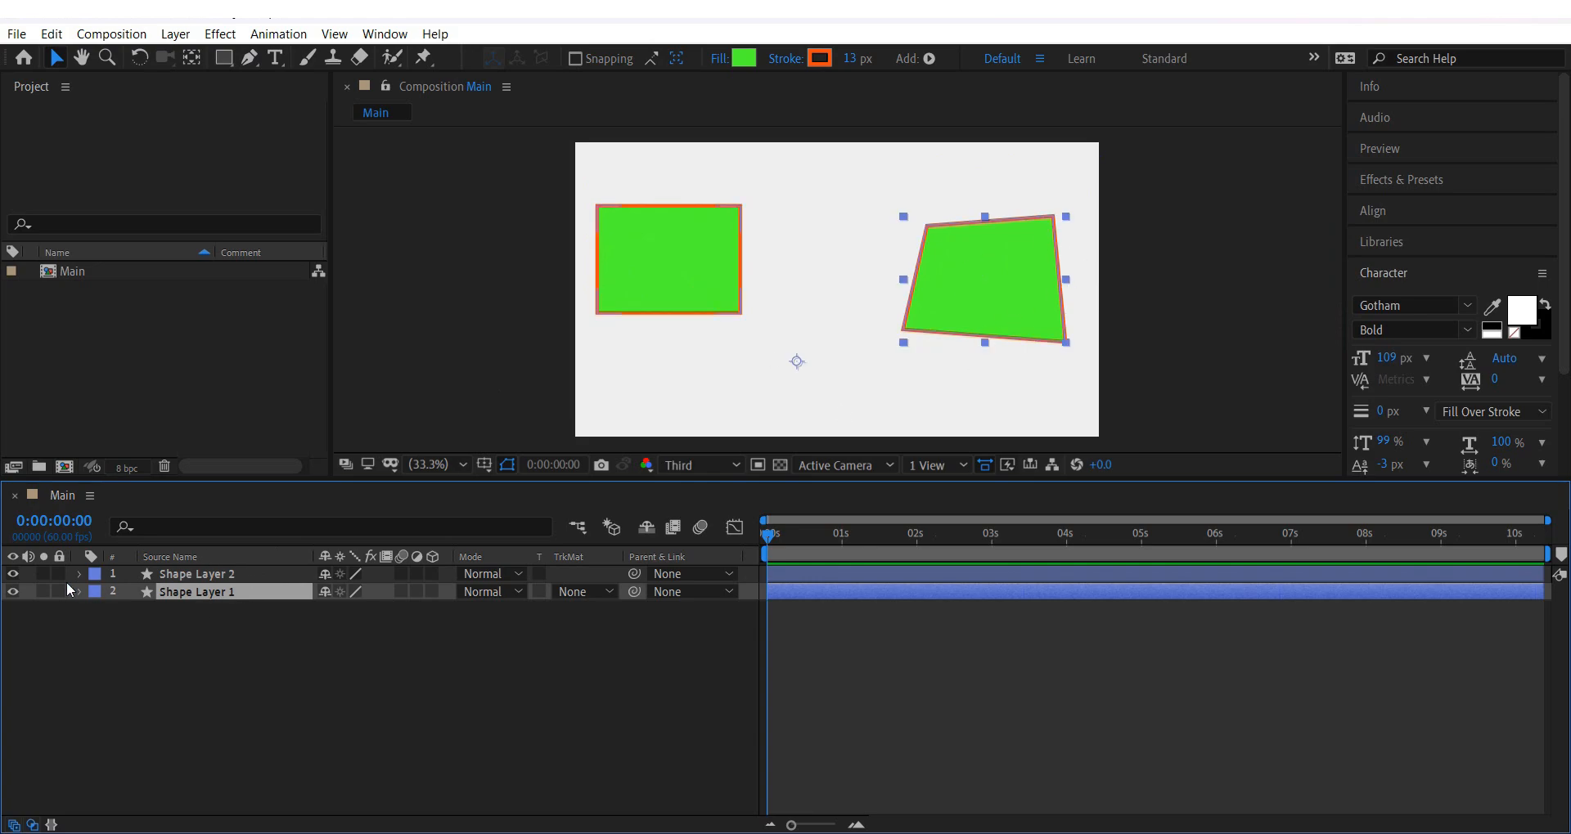
click(176, 573)
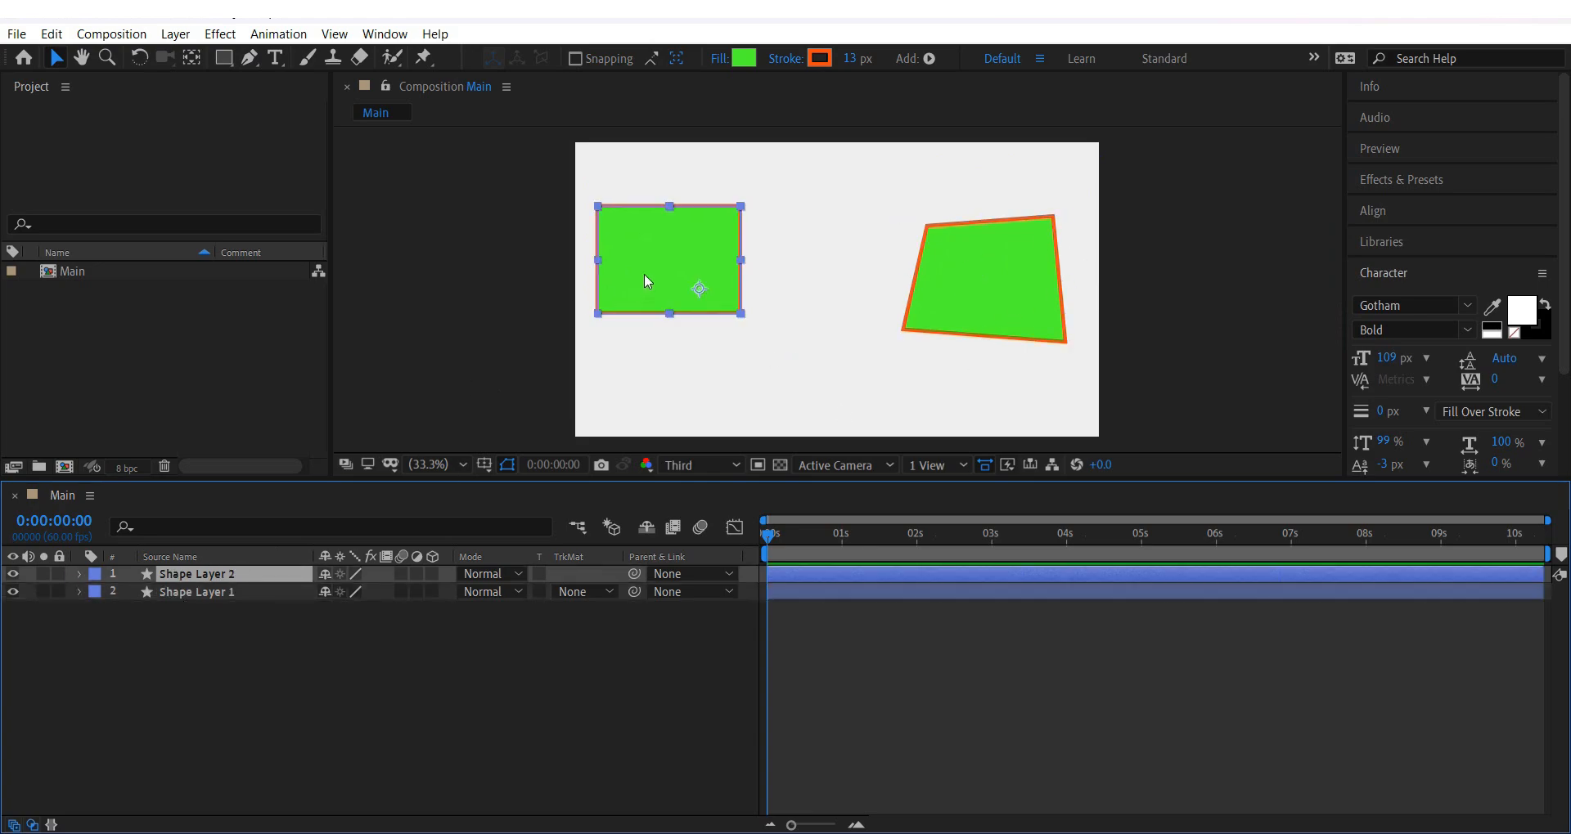
drag(631, 282, 631, 287)
click(206, 576)
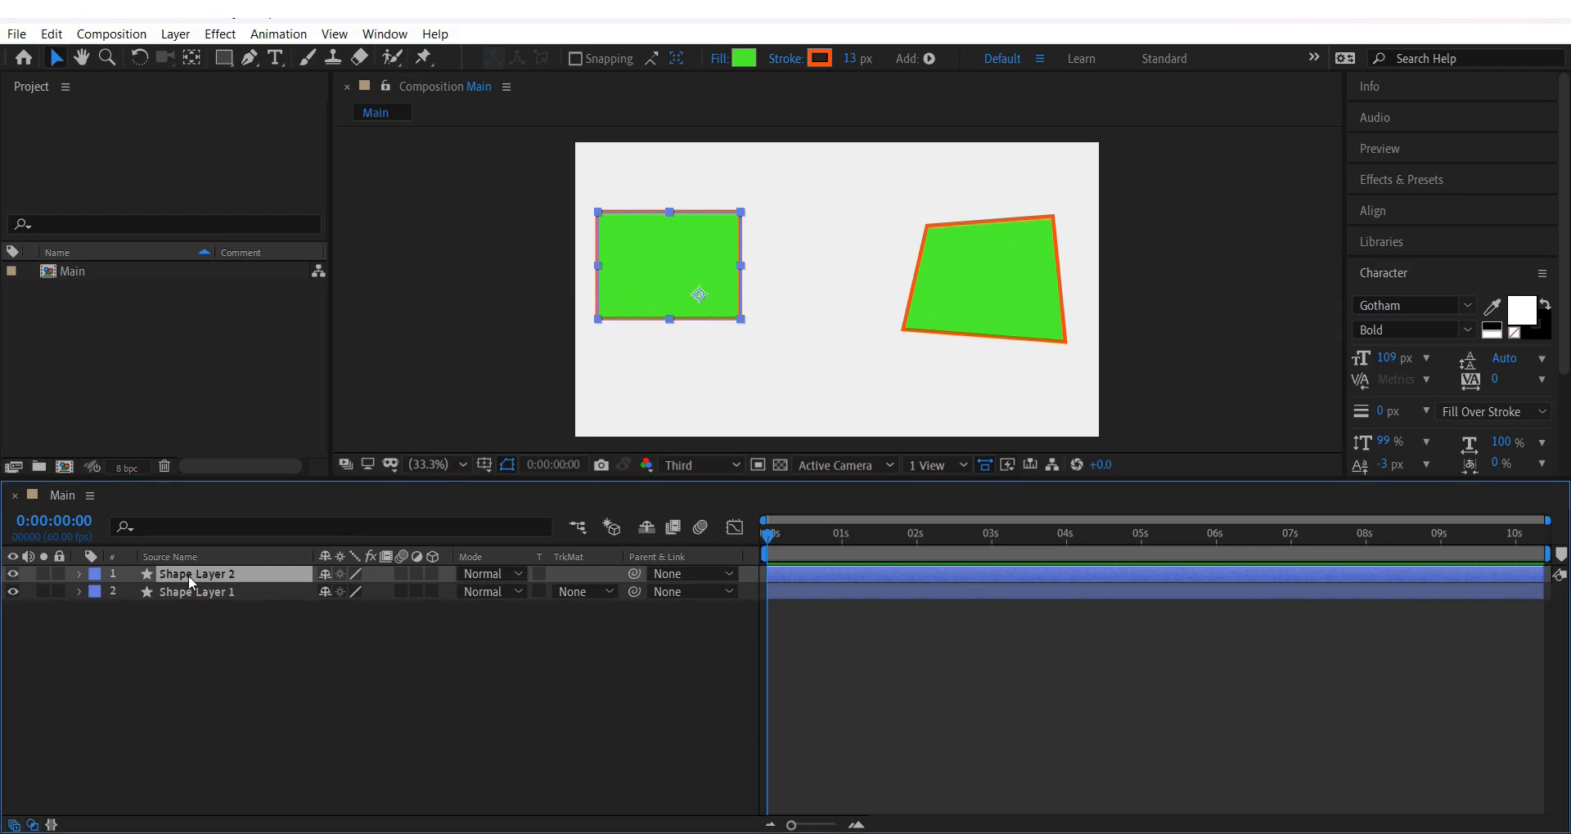
Expand Shape Layer 2 and Shape Layer 1 to show the contents of each.
click(79, 575)
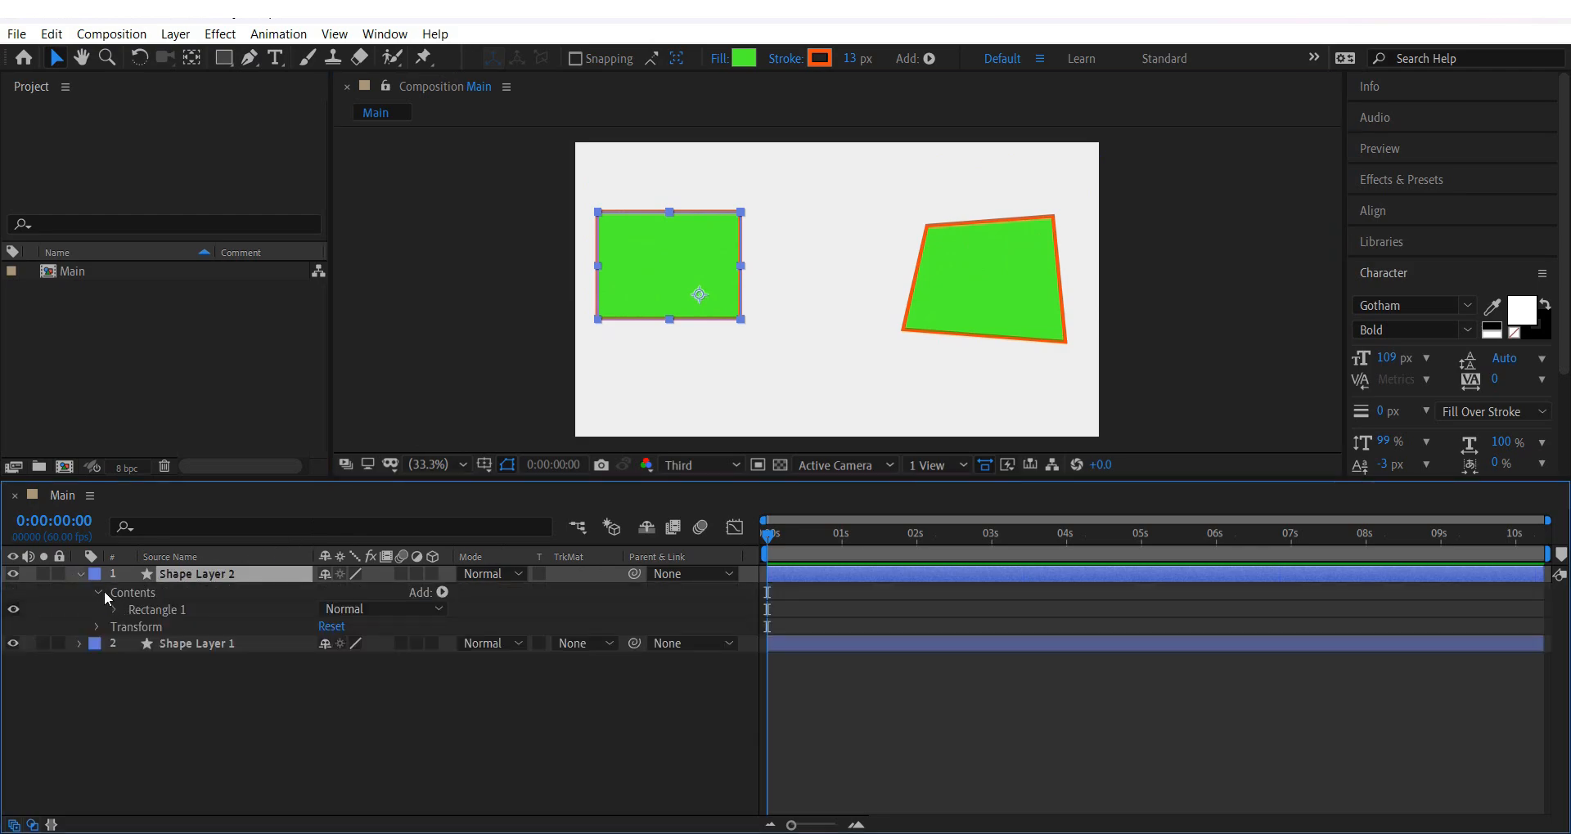
click(104, 591)
click(100, 591)
click(98, 592)
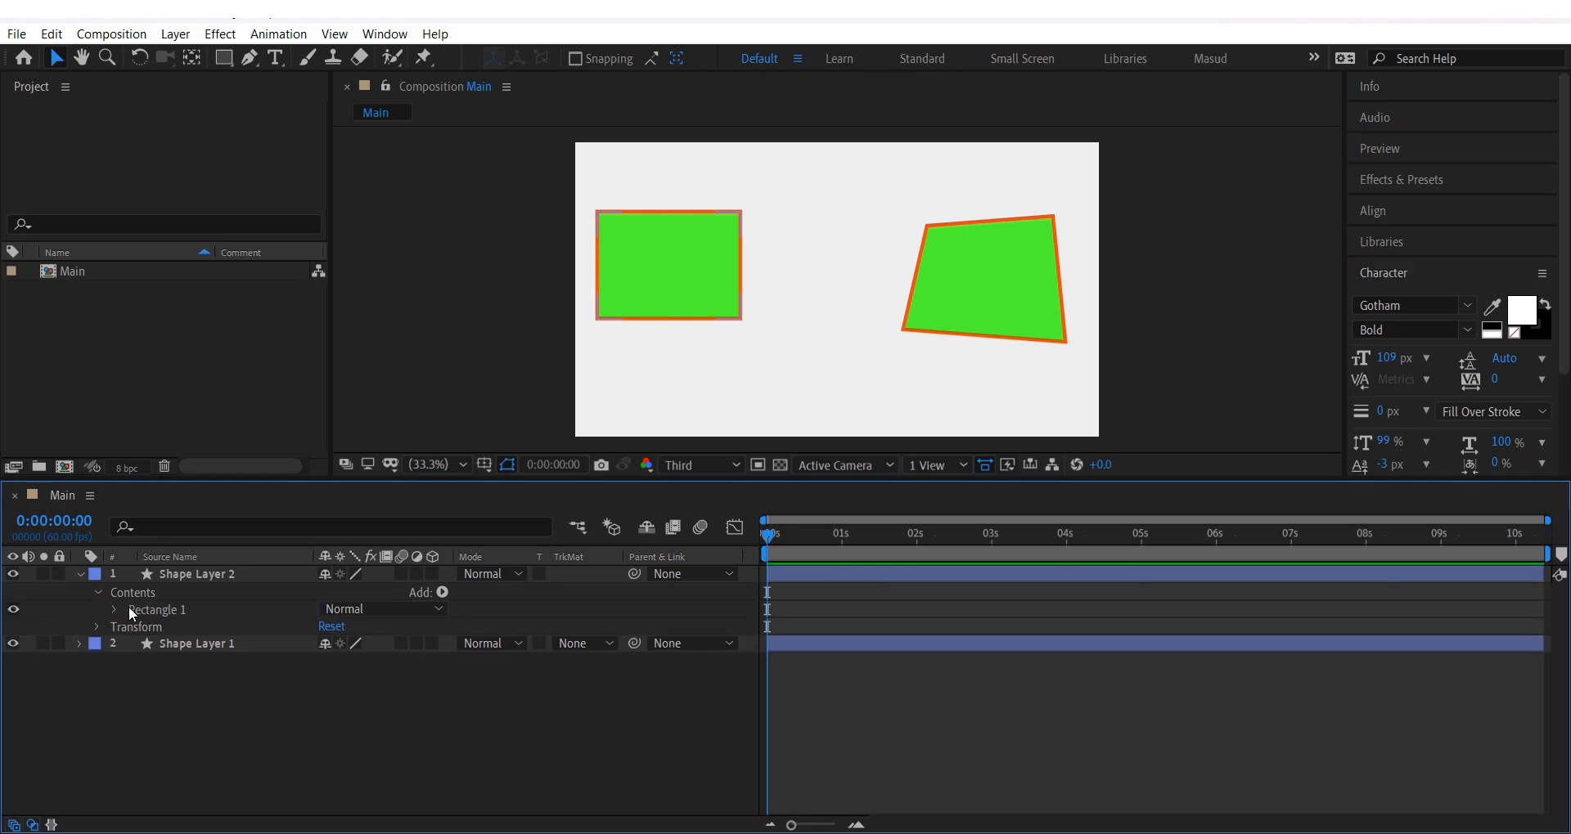
click(131, 610)
click(170, 643)
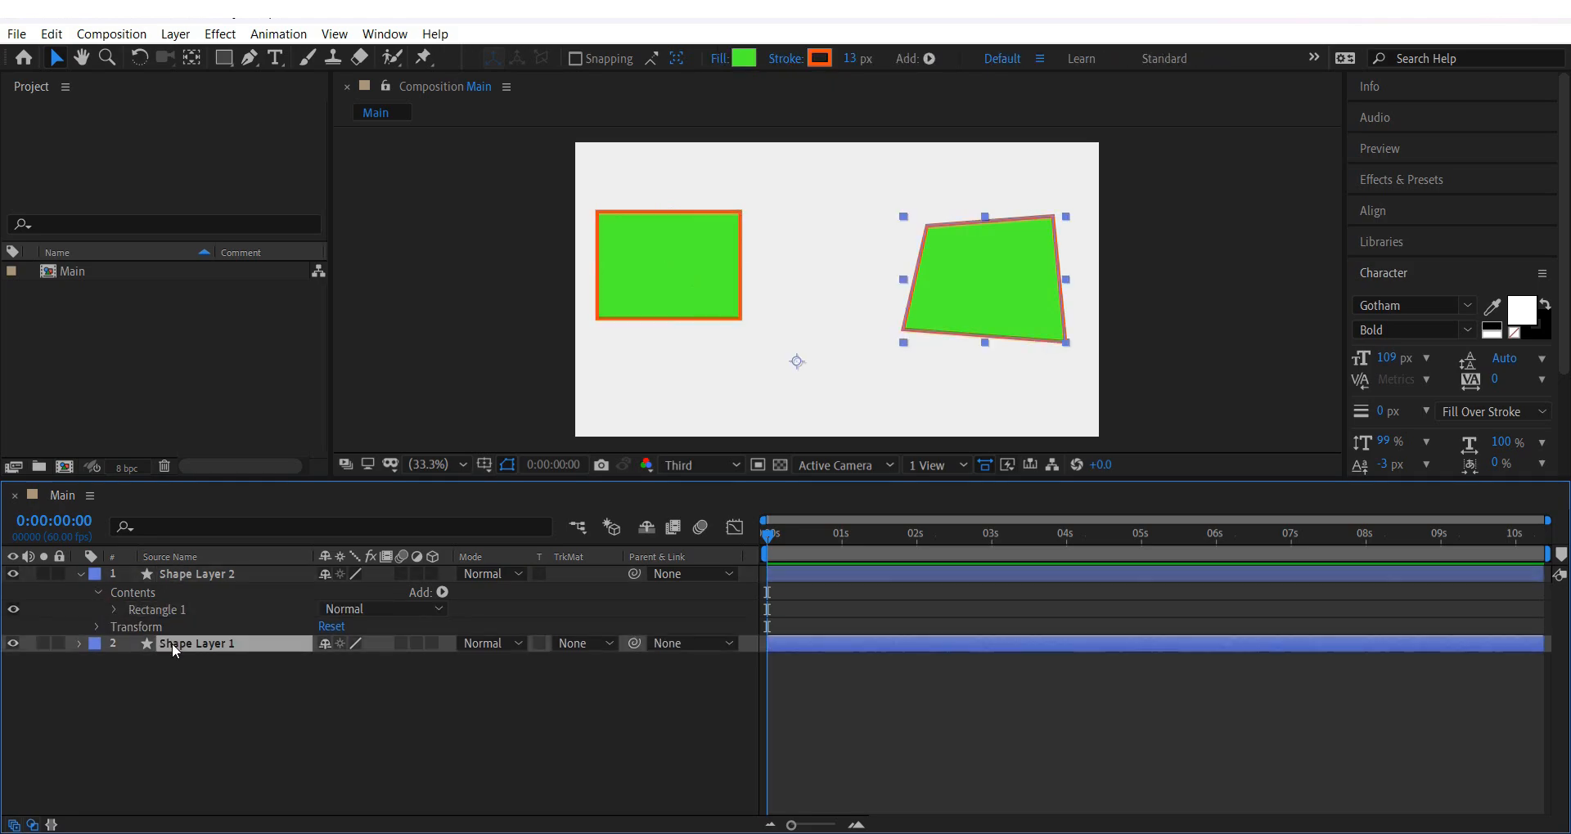
click(76, 643)
click(96, 661)
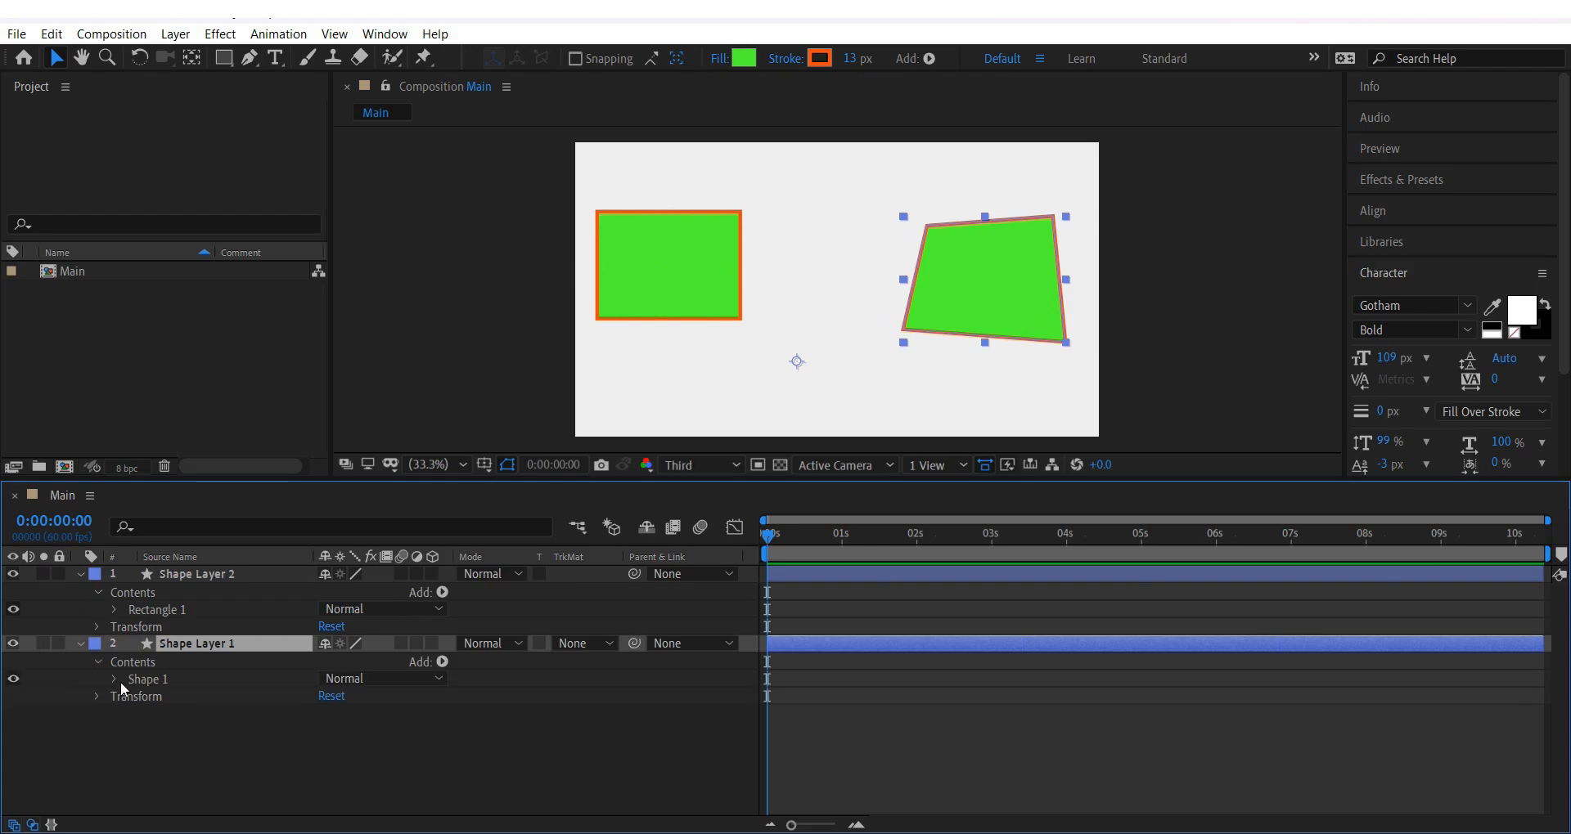
Compare the Rectangle 1 and Shape 1 groups by selecting them alternately.
click(141, 611)
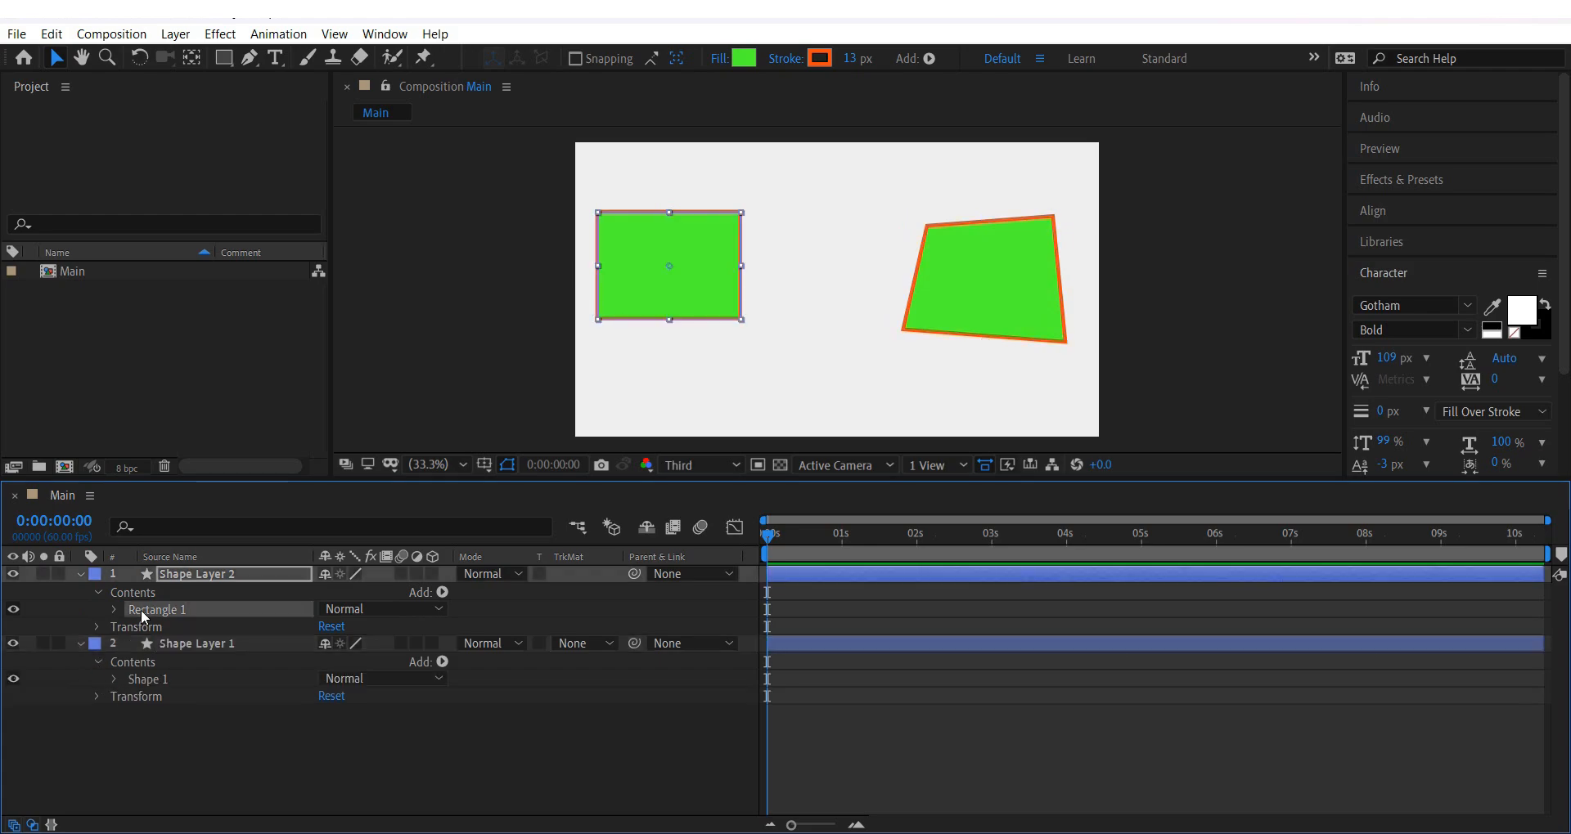
click(140, 679)
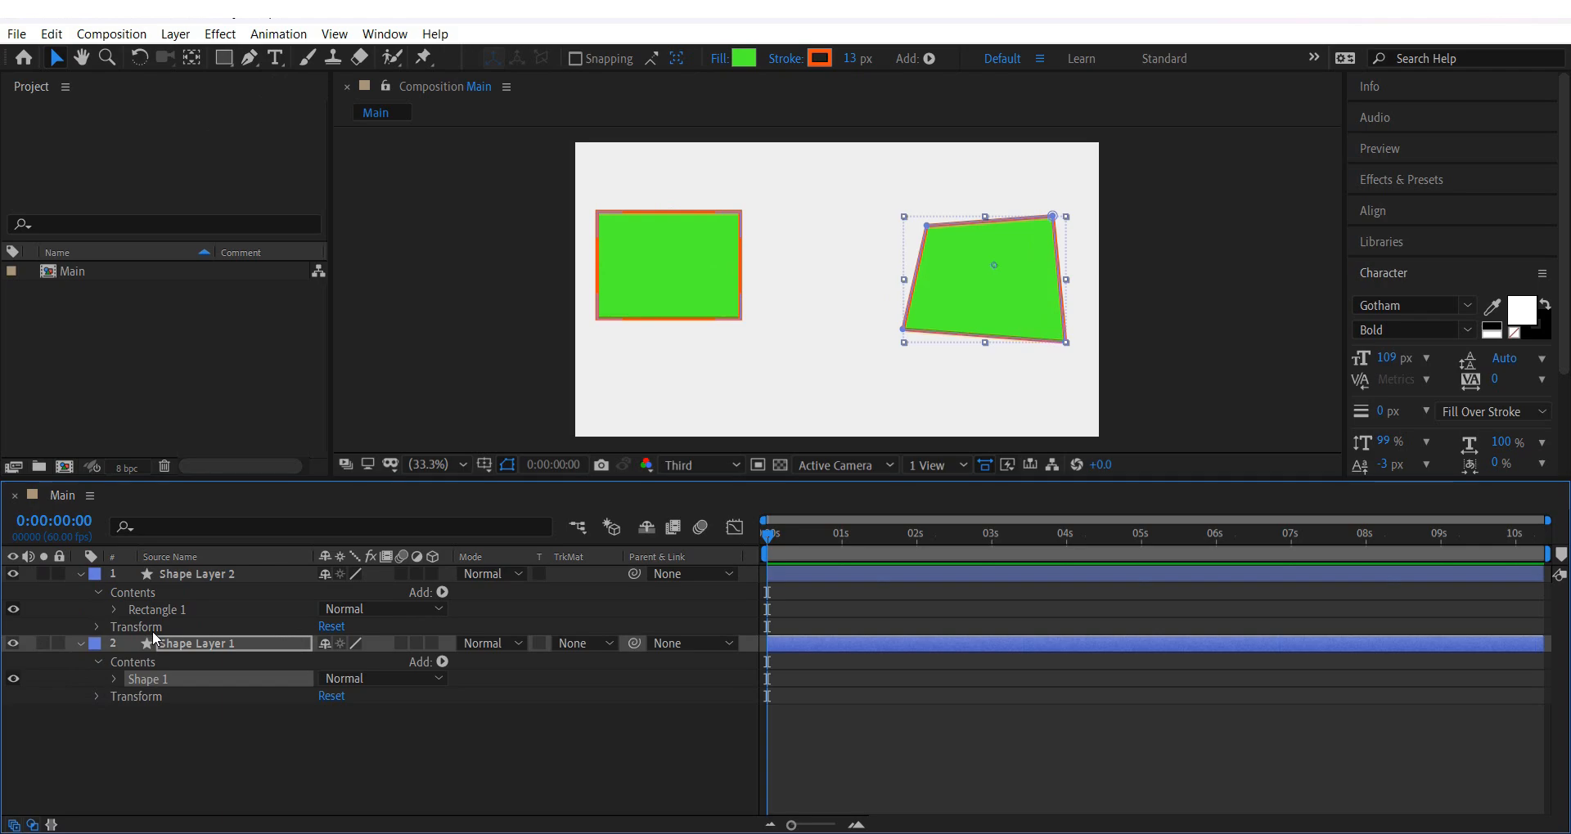
click(146, 609)
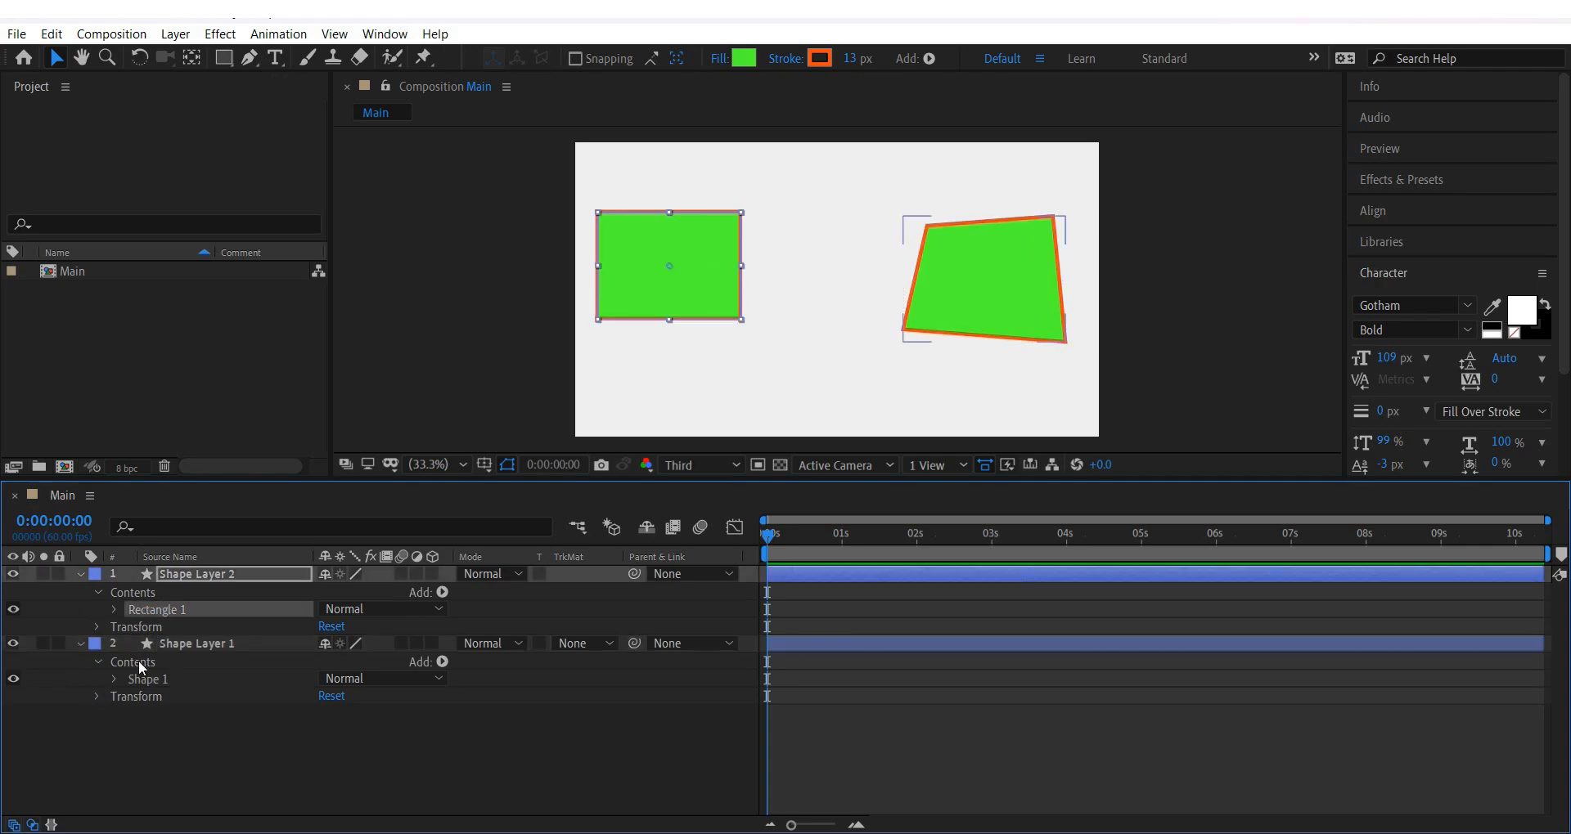
Expand the Shape 1 and Rectangle 1 groups and select Path 1 and Rectangle Path 1 to compare them.
click(114, 680)
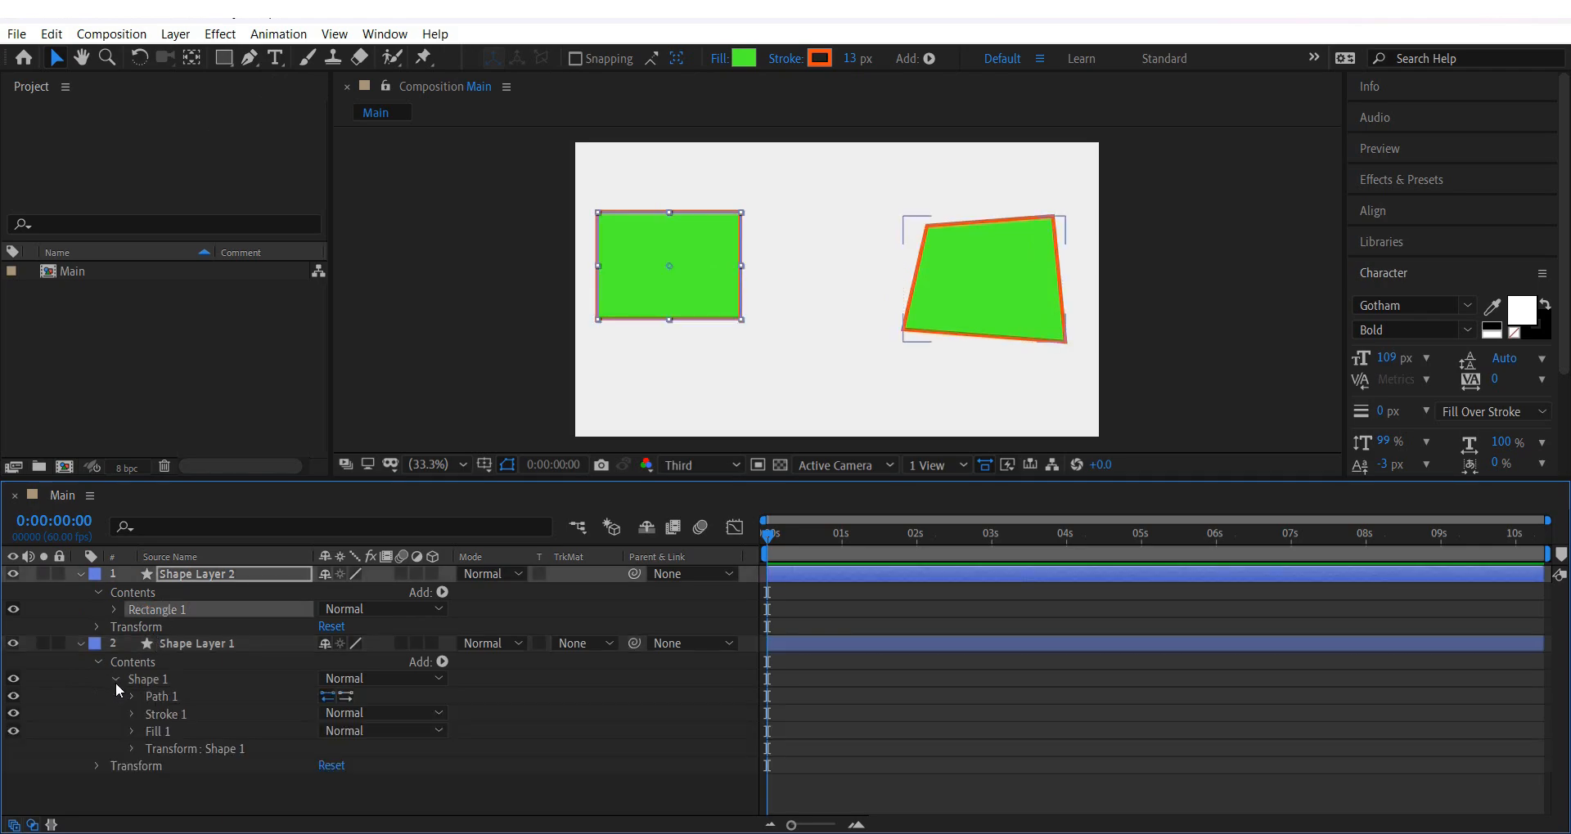
click(160, 697)
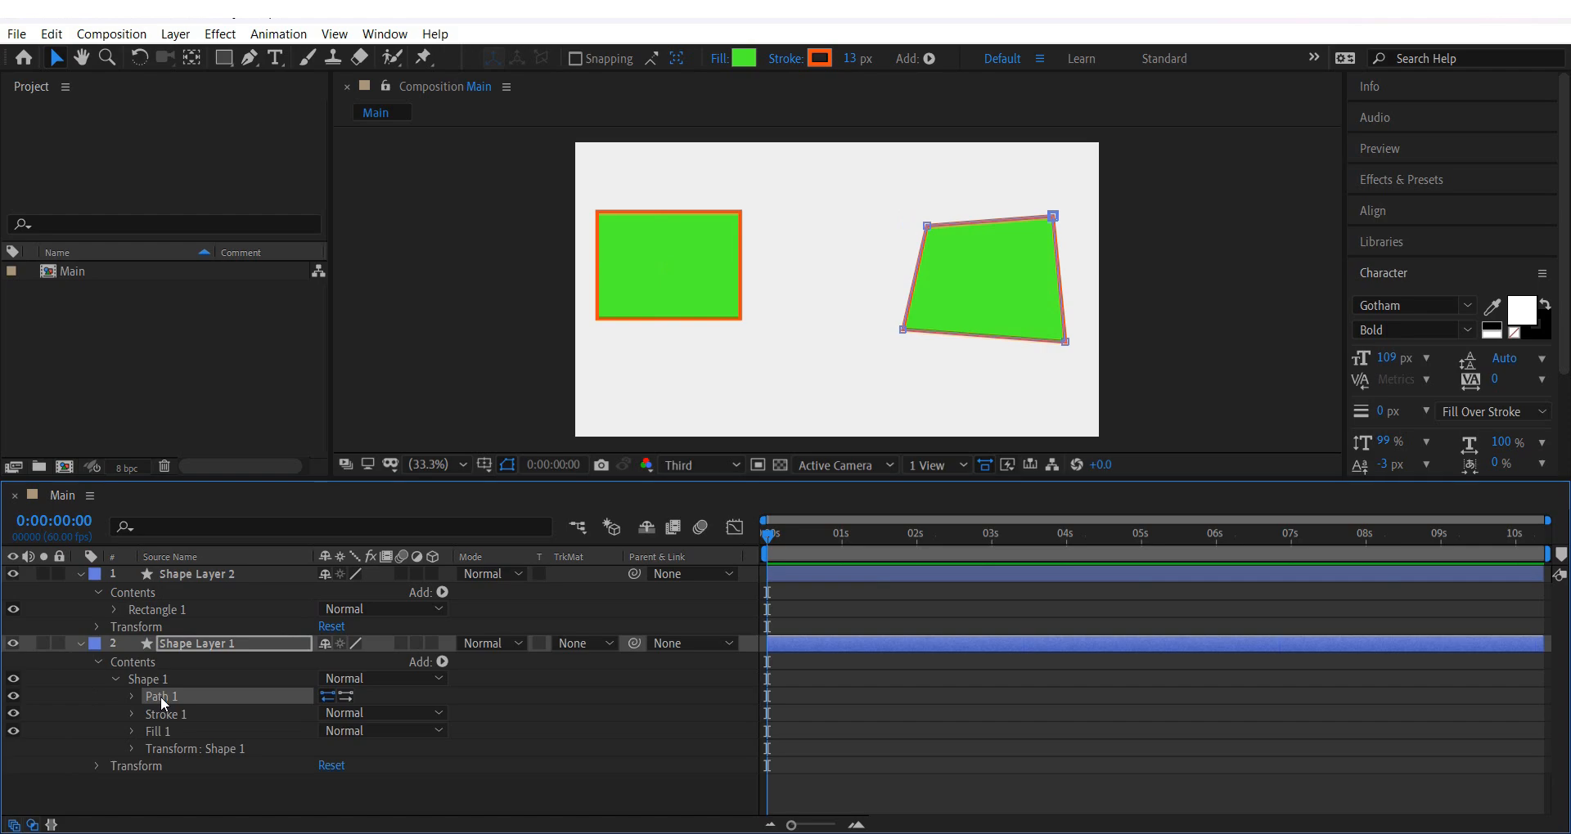
click(113, 611)
scroll(172, 630, down, 1)
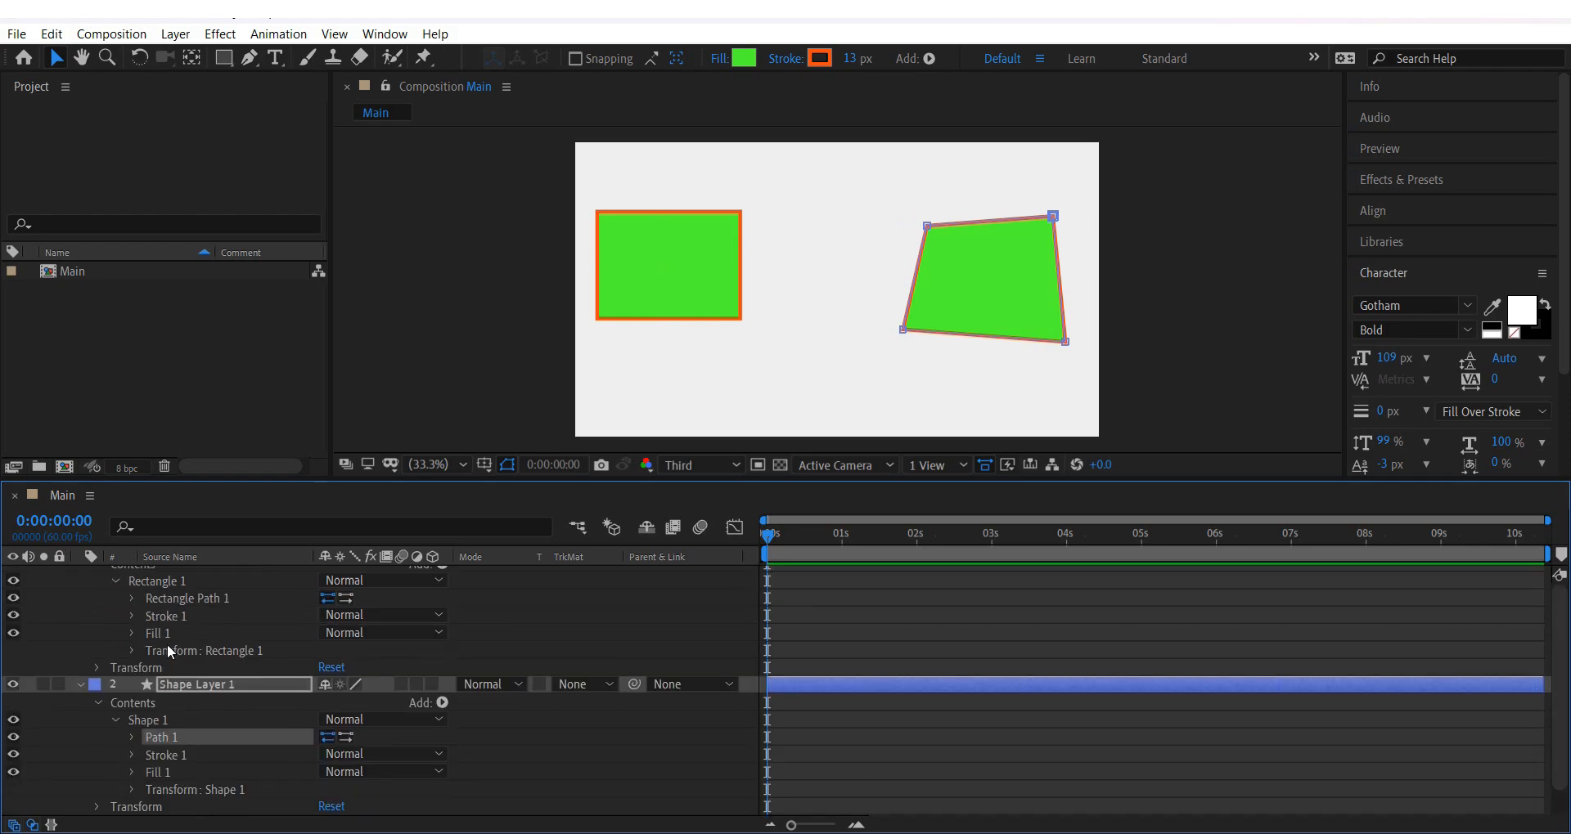
click(180, 600)
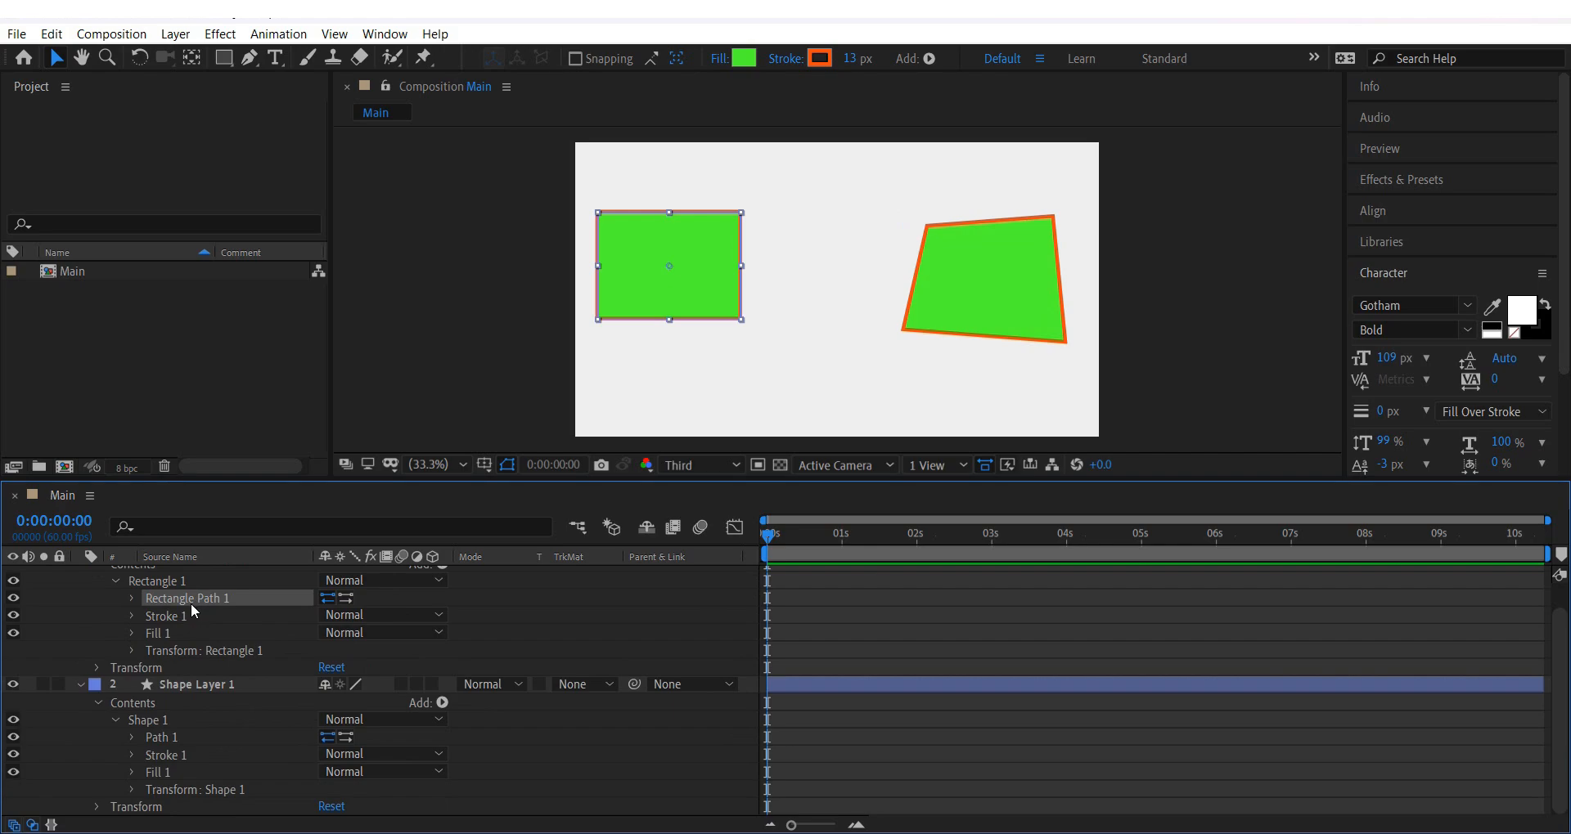
Expand Path 1 and Rectangle Path 1 to compare the properties of a drawn path and a parametric rectangle.
click(129, 737)
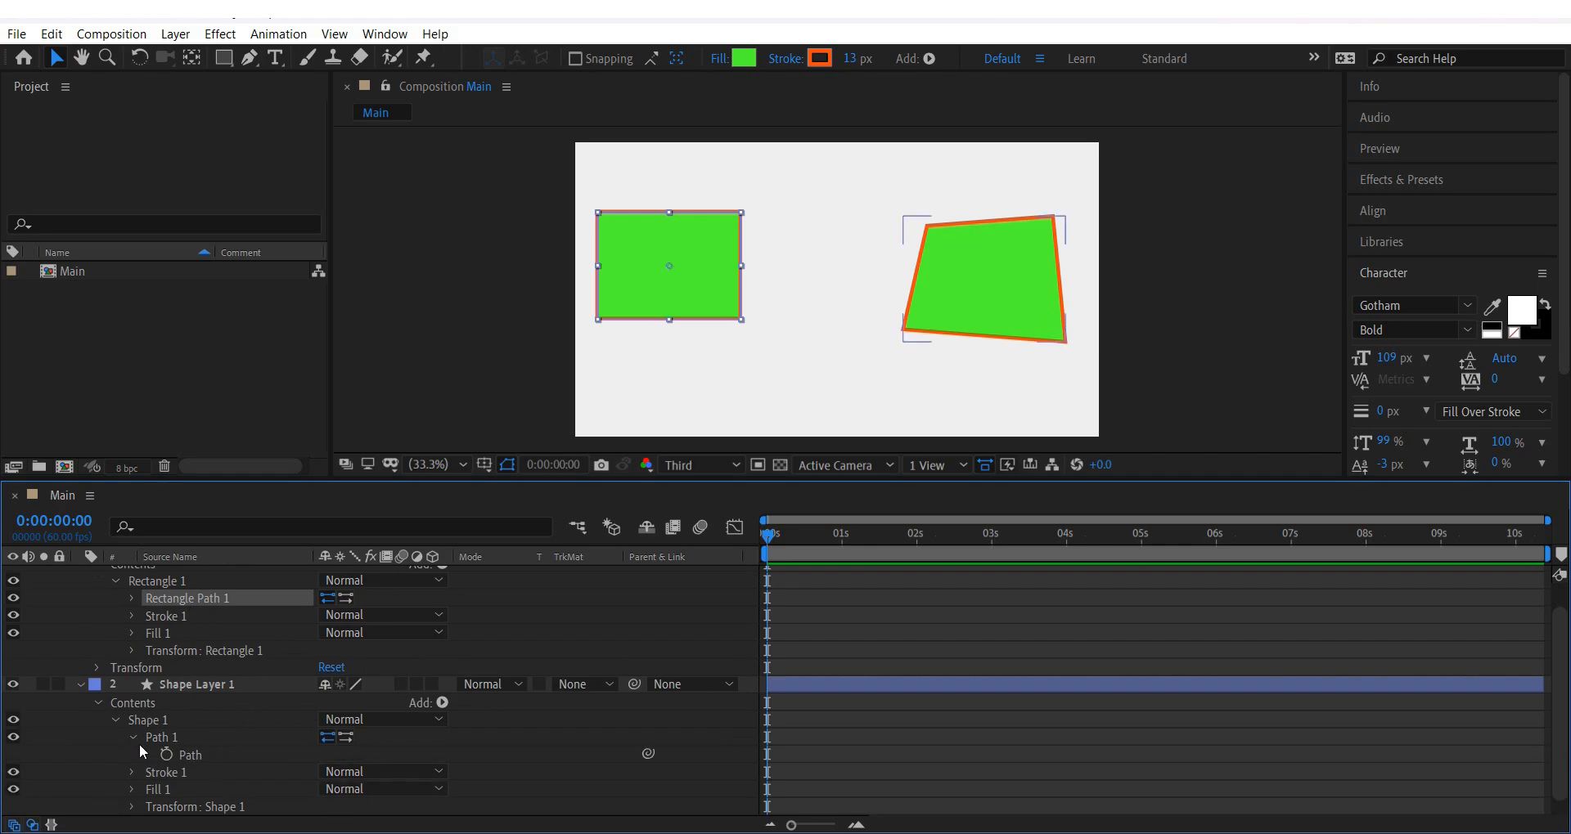
click(192, 755)
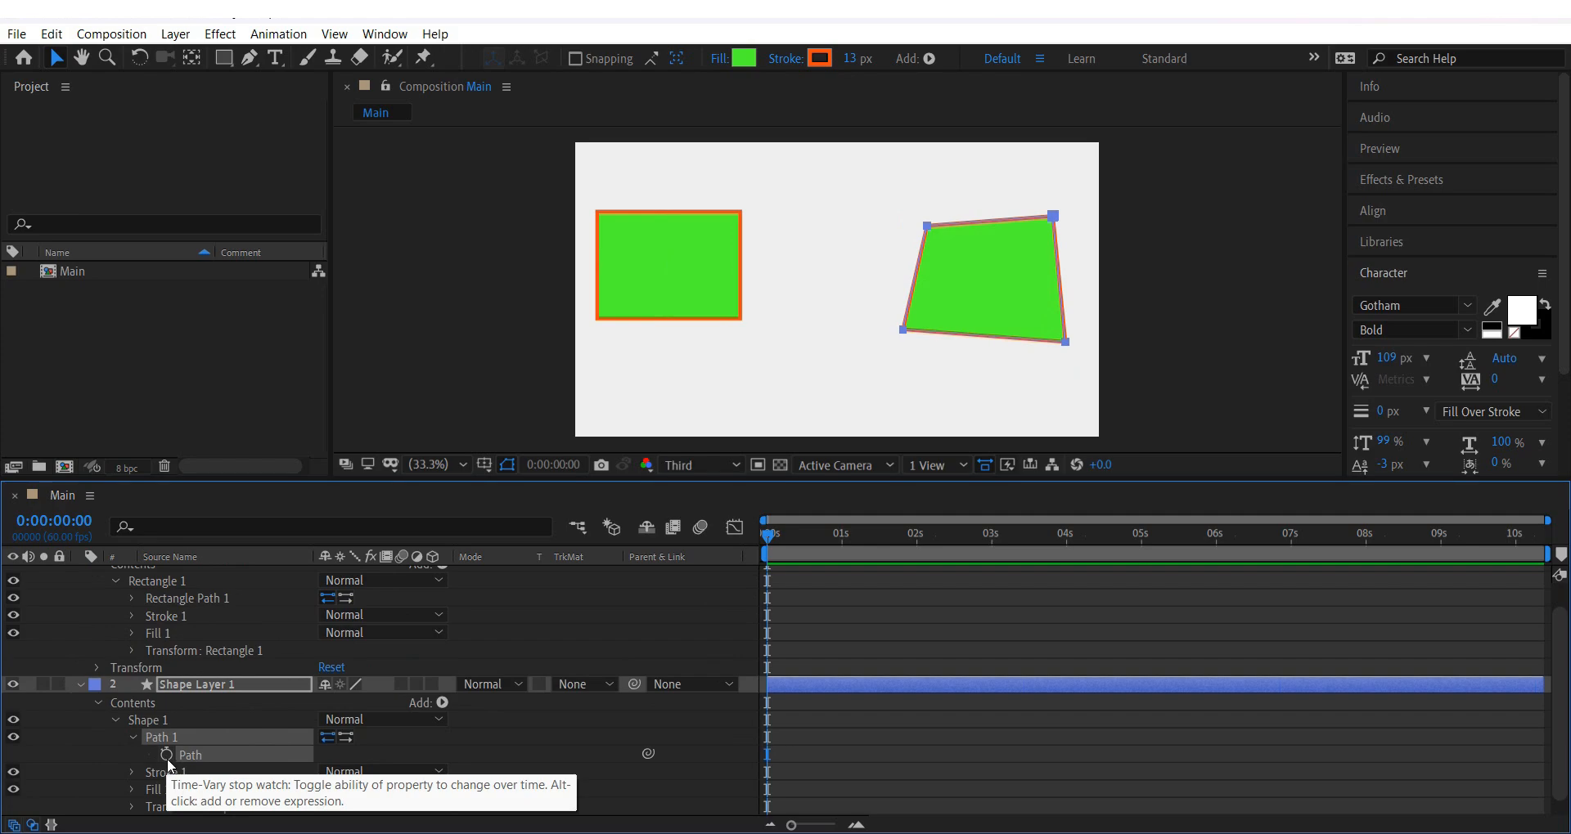
click(167, 598)
click(131, 602)
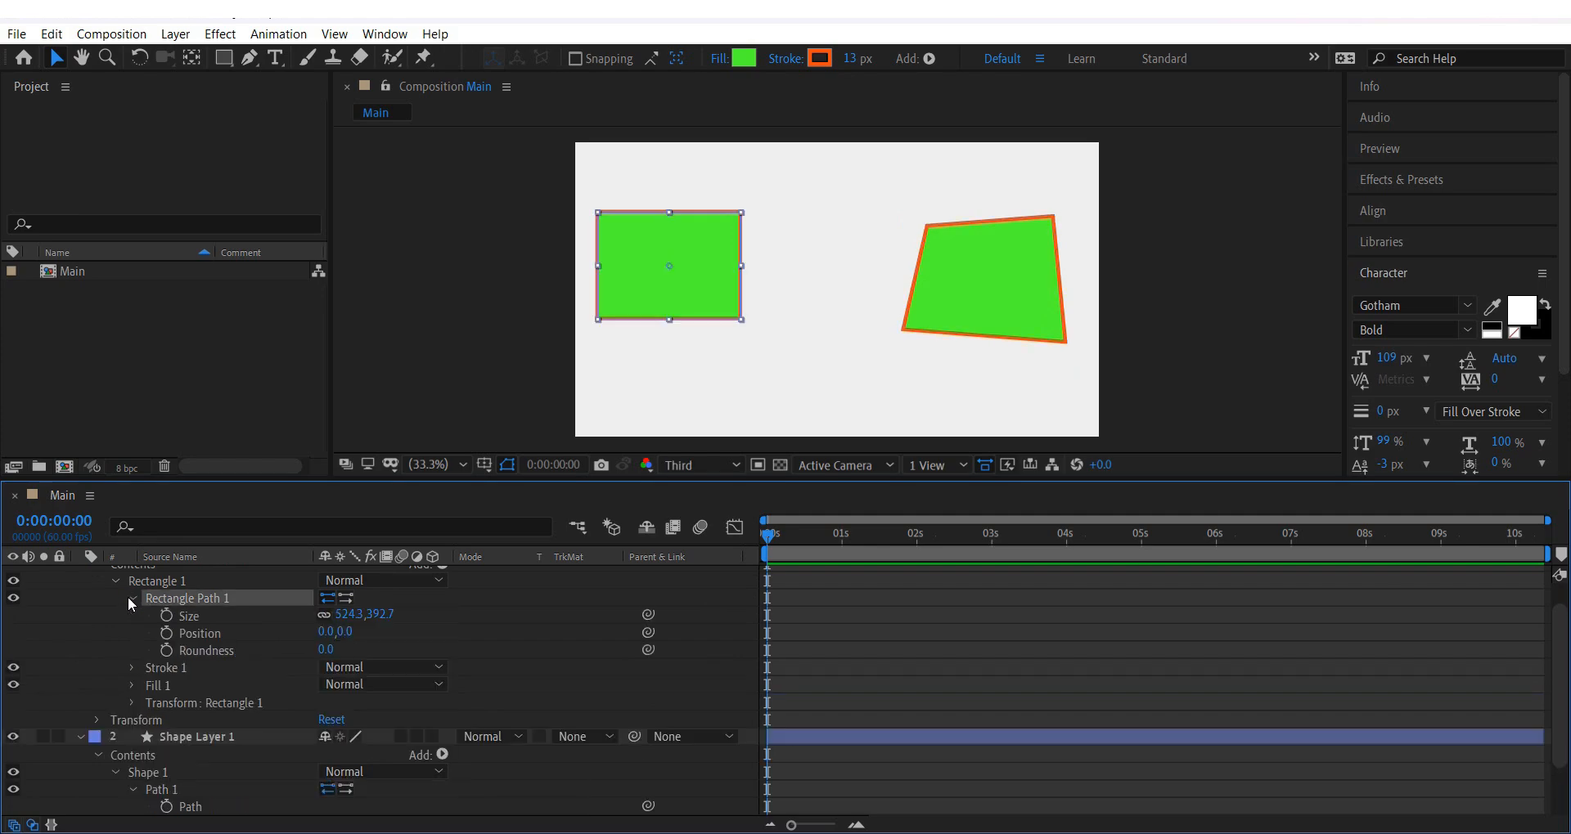
Examine the Size, Position and Roundness properties of Rectangle Path 1 in Shape Layer 2.
drag(245, 482, 245, 402)
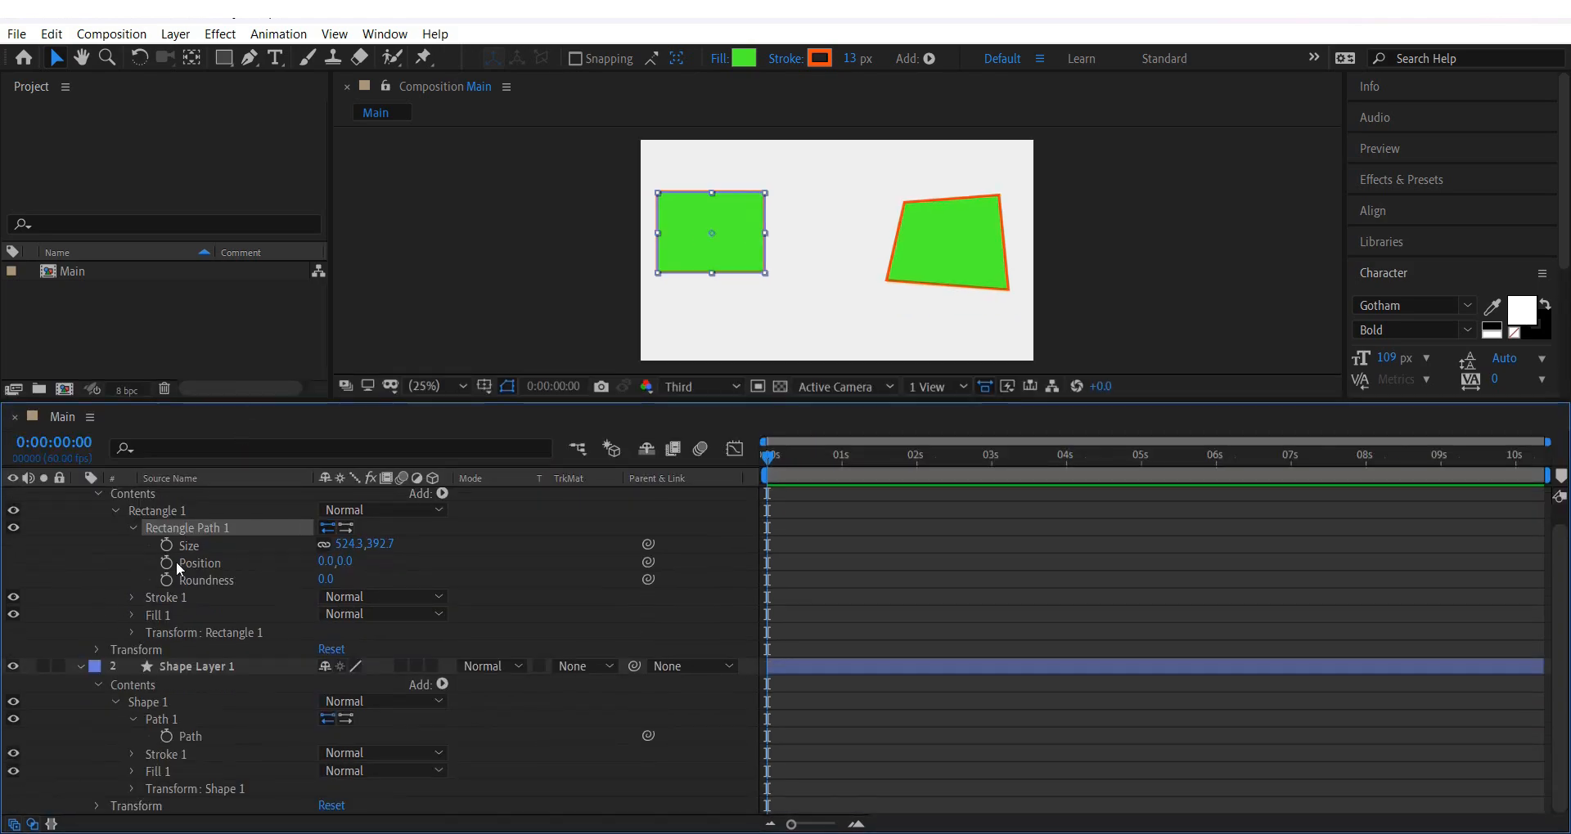
click(129, 525)
click(132, 548)
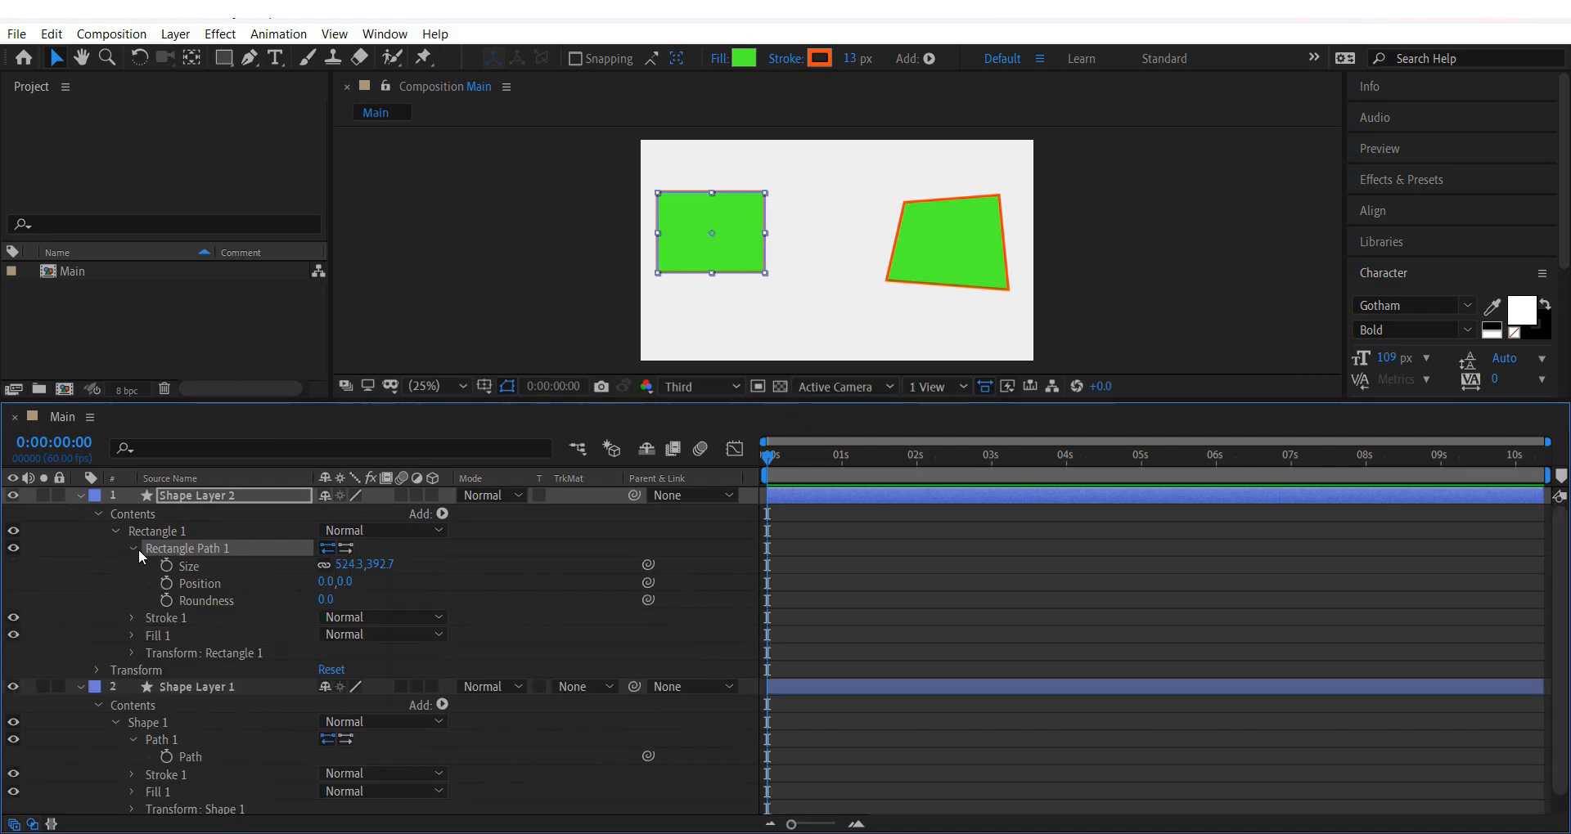
click(188, 566)
click(199, 582)
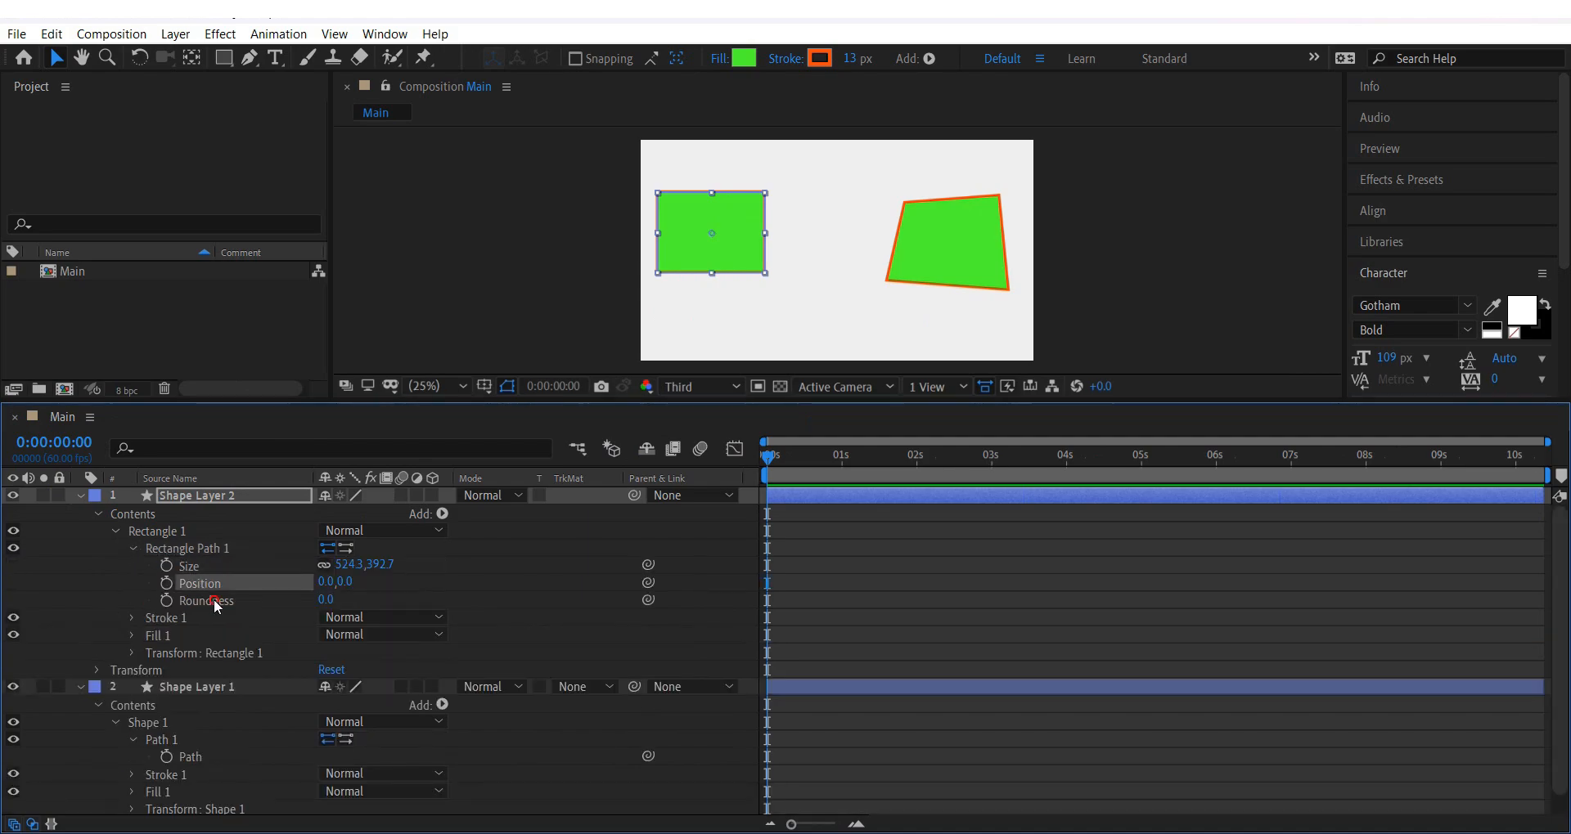
click(195, 601)
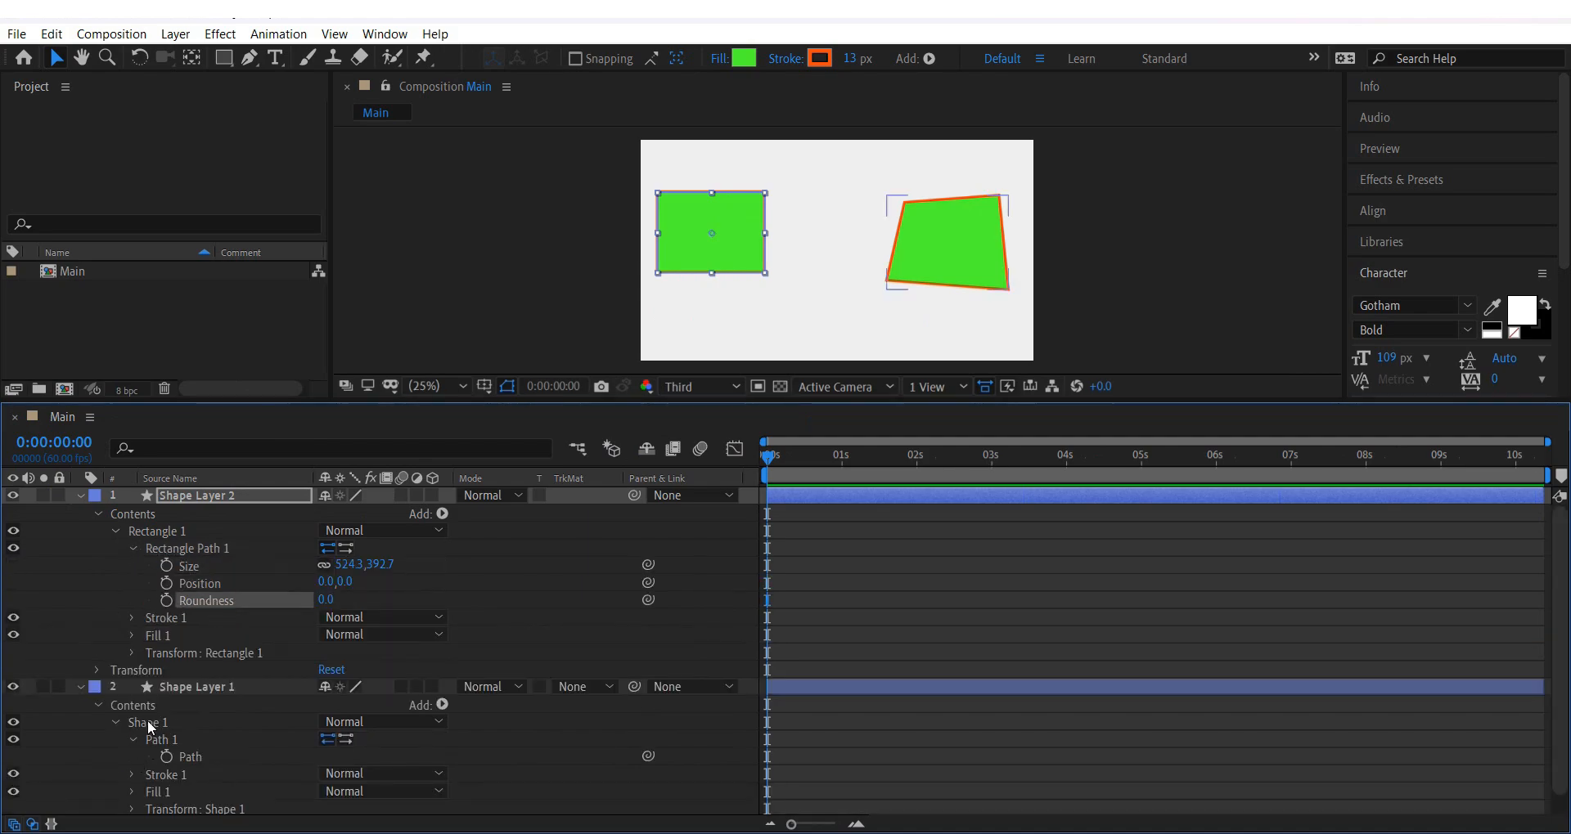
Examine Path 1 and its Path property in the Shape 1 group of Shape Layer 1.
click(114, 719)
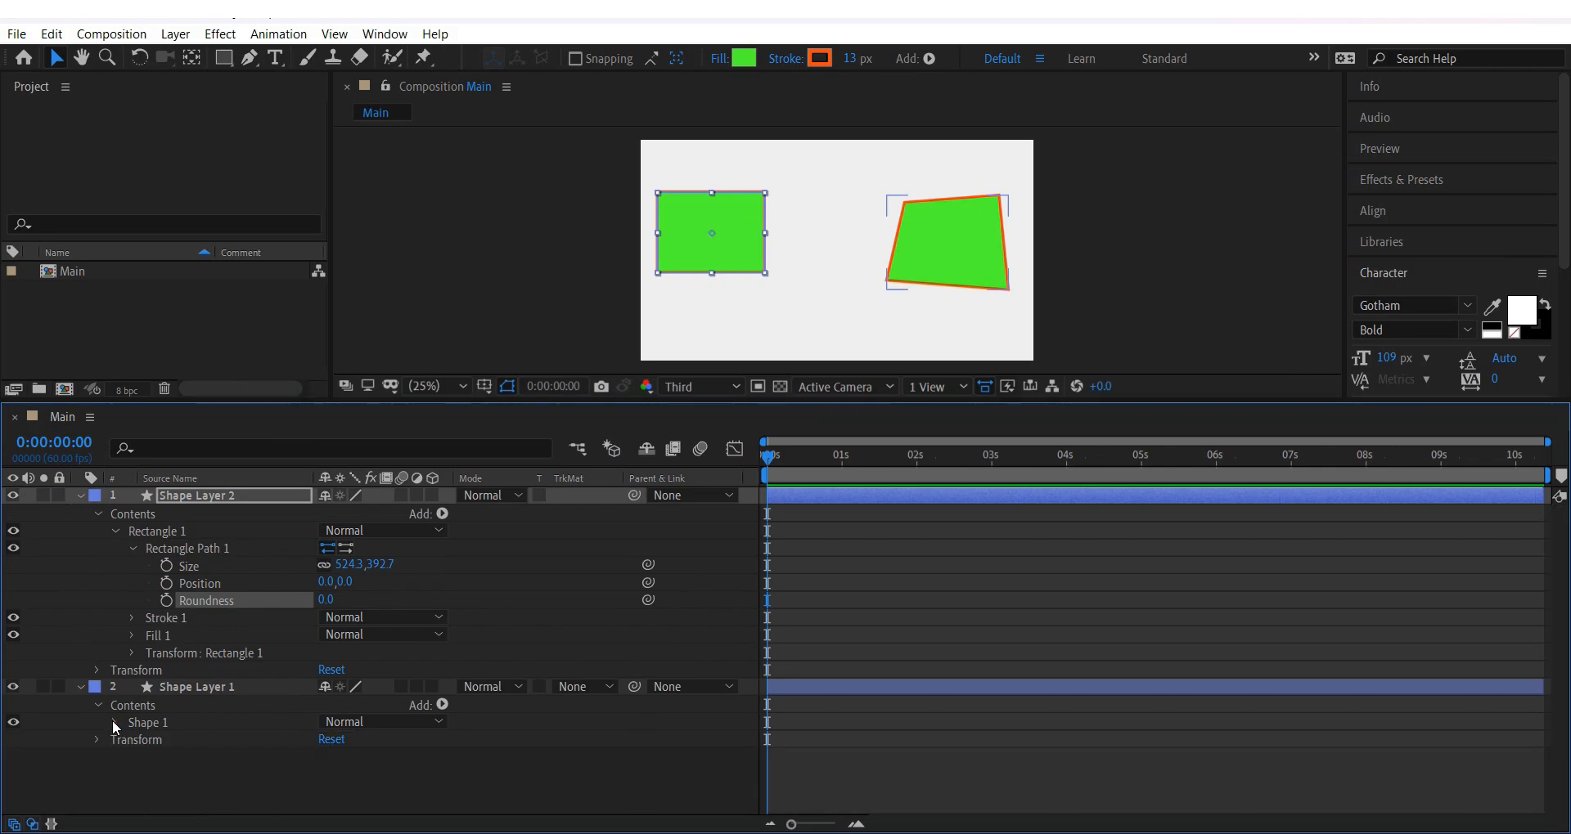
click(113, 720)
click(151, 734)
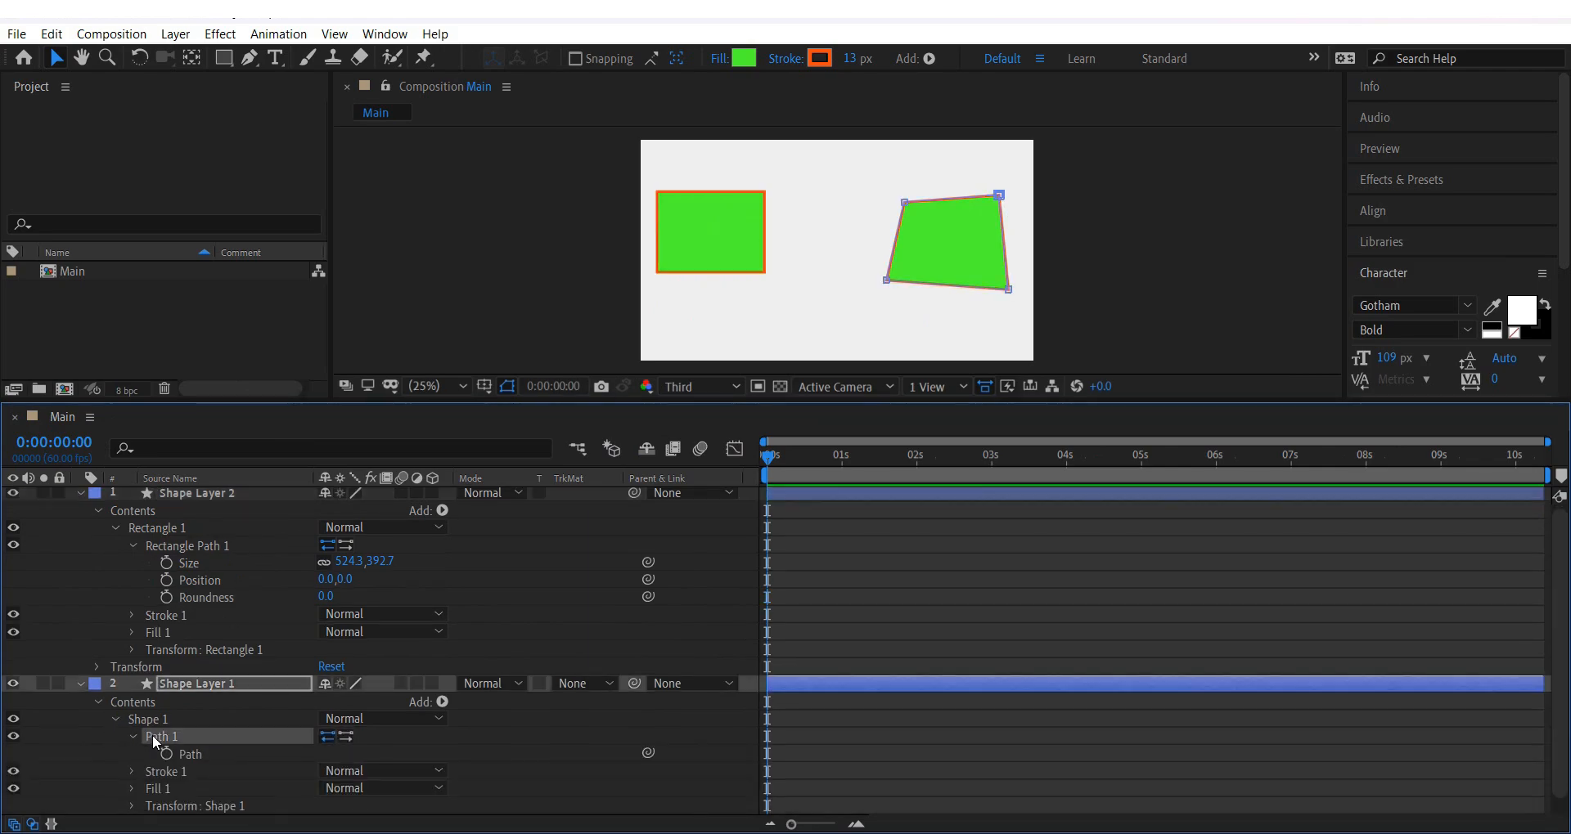
click(196, 754)
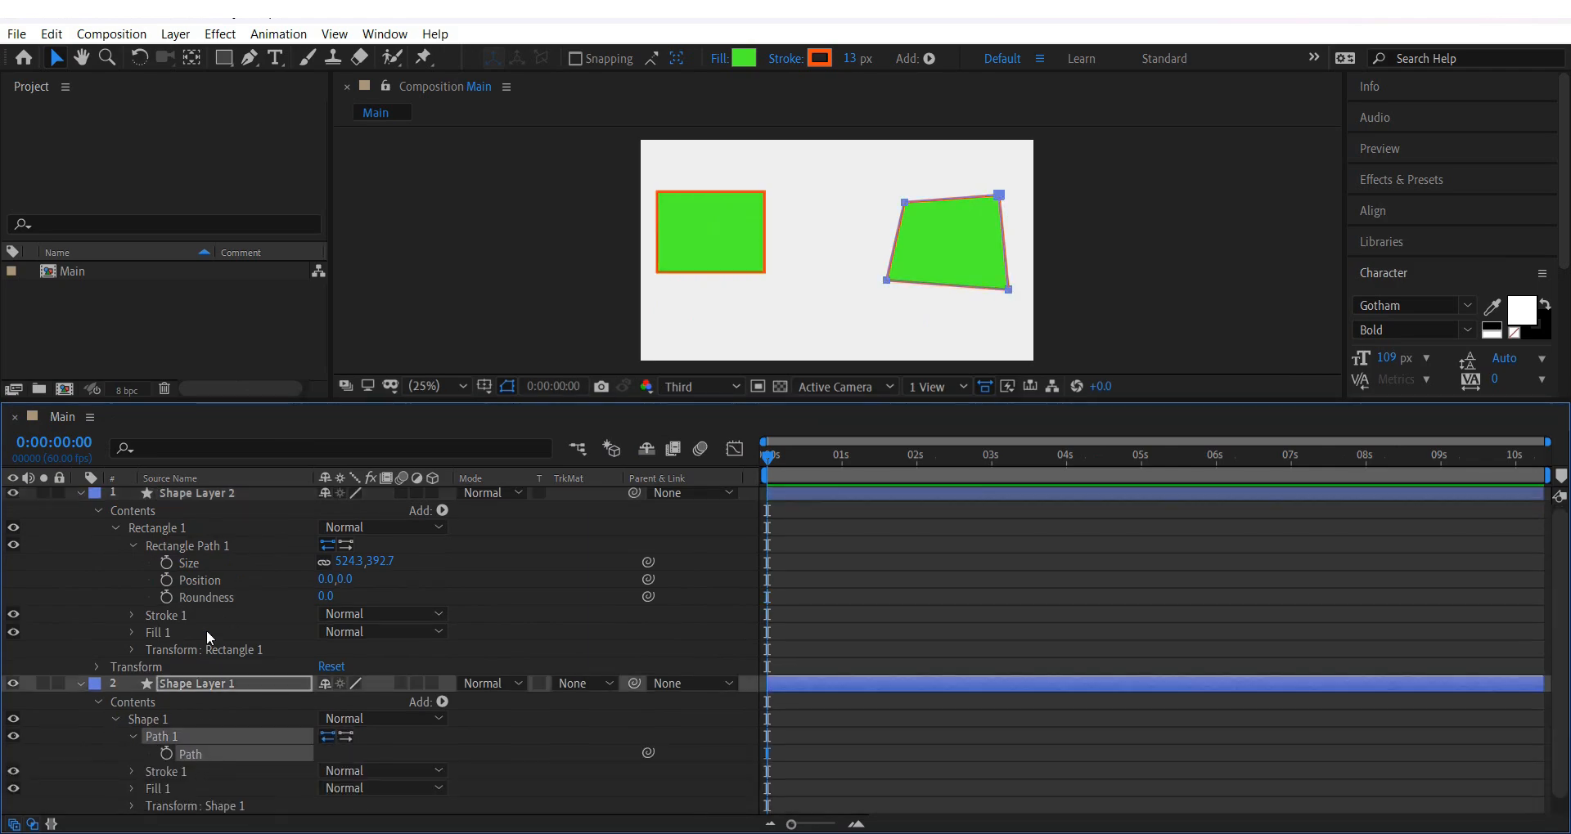
Convert Rectangle Path 1 of Shape Layer 2 to a Bezier path.
click(204, 546)
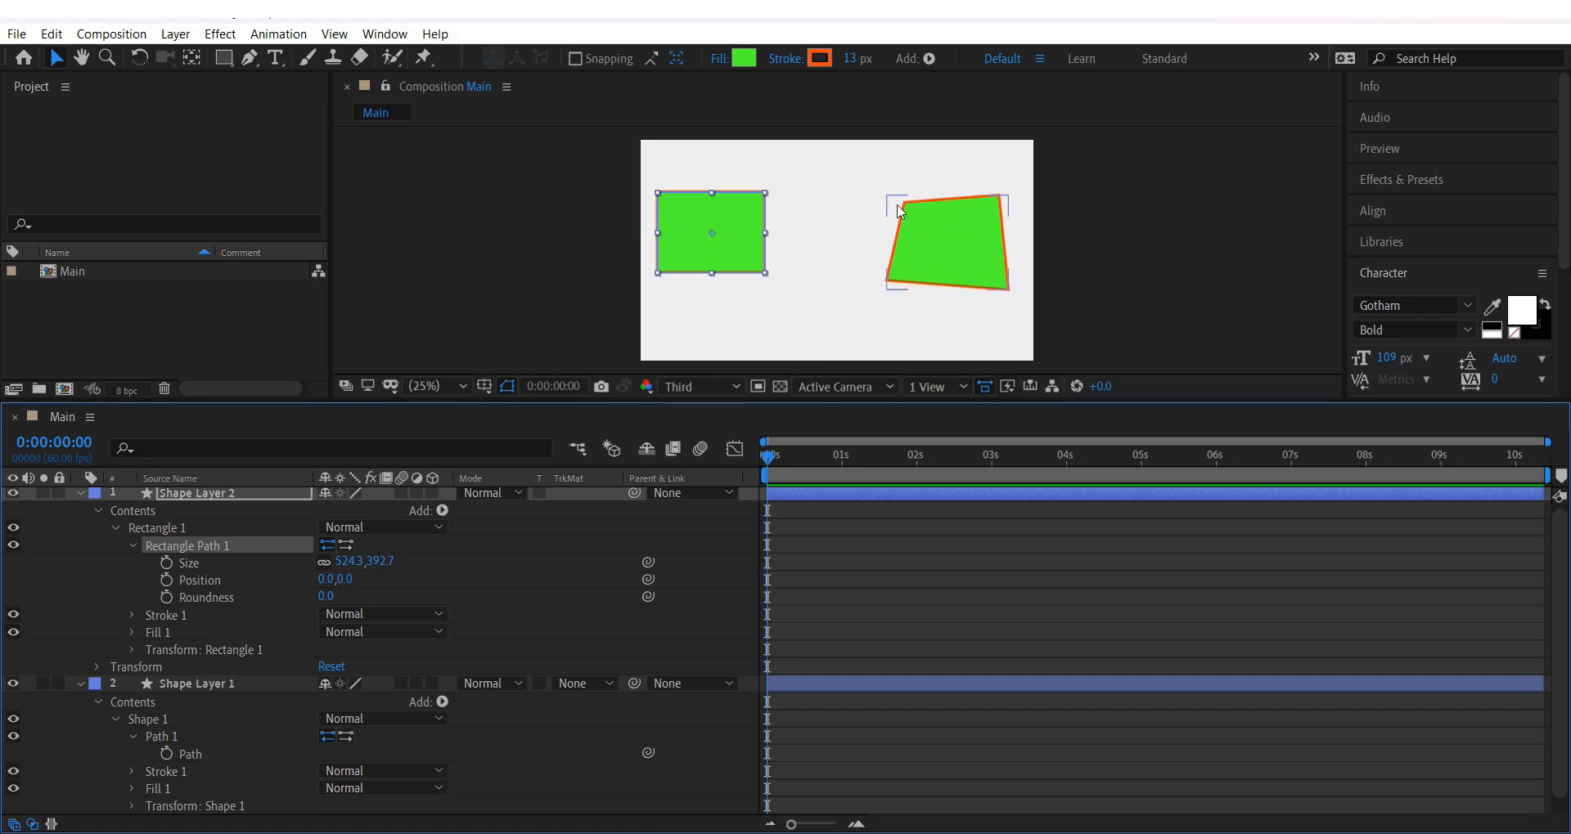
right_click(169, 545)
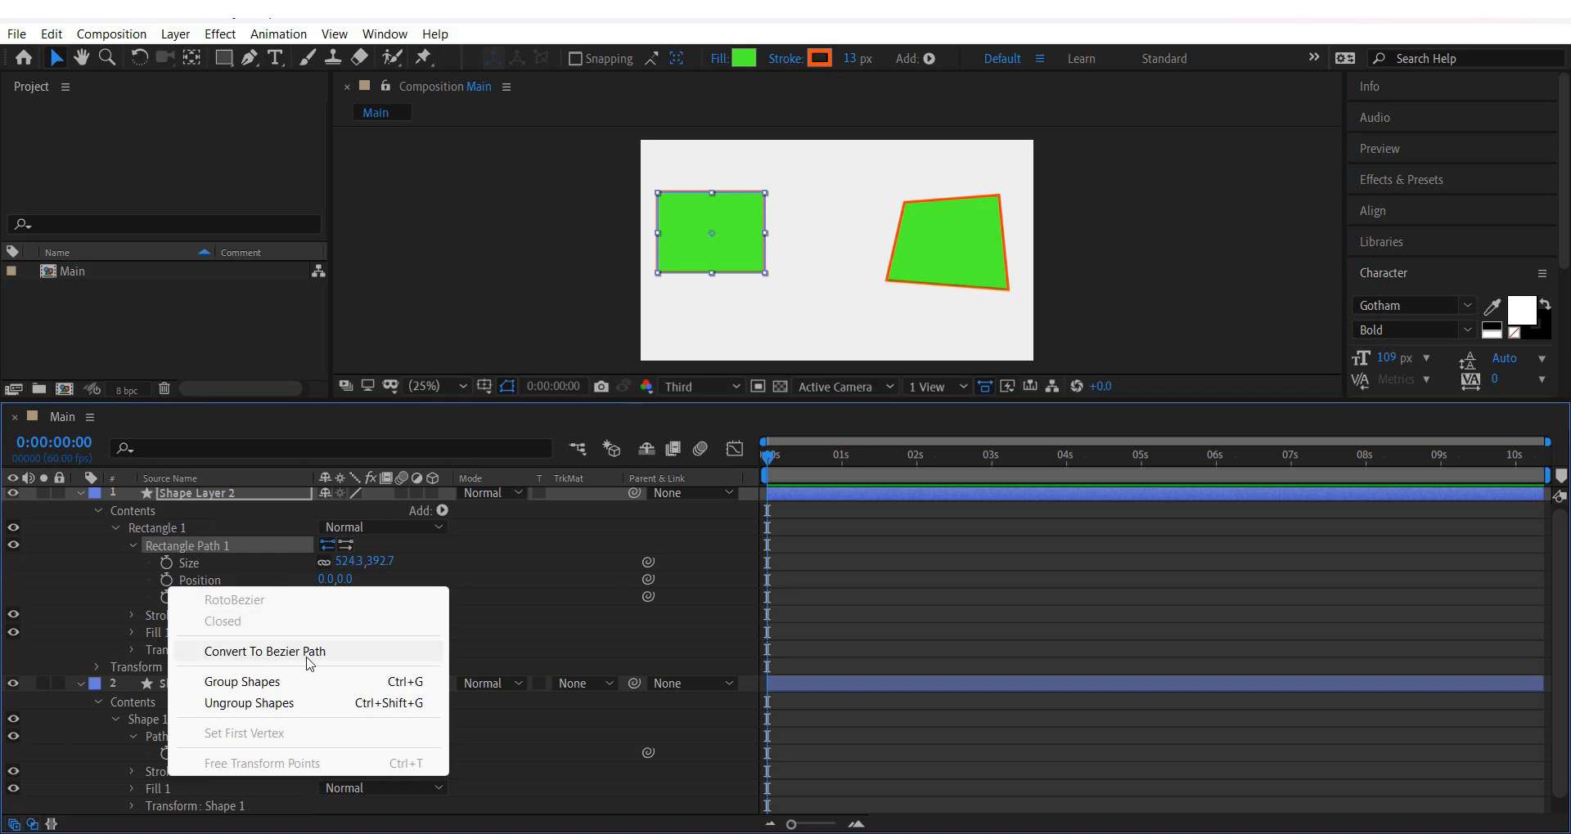
click(115, 568)
right_click(190, 546)
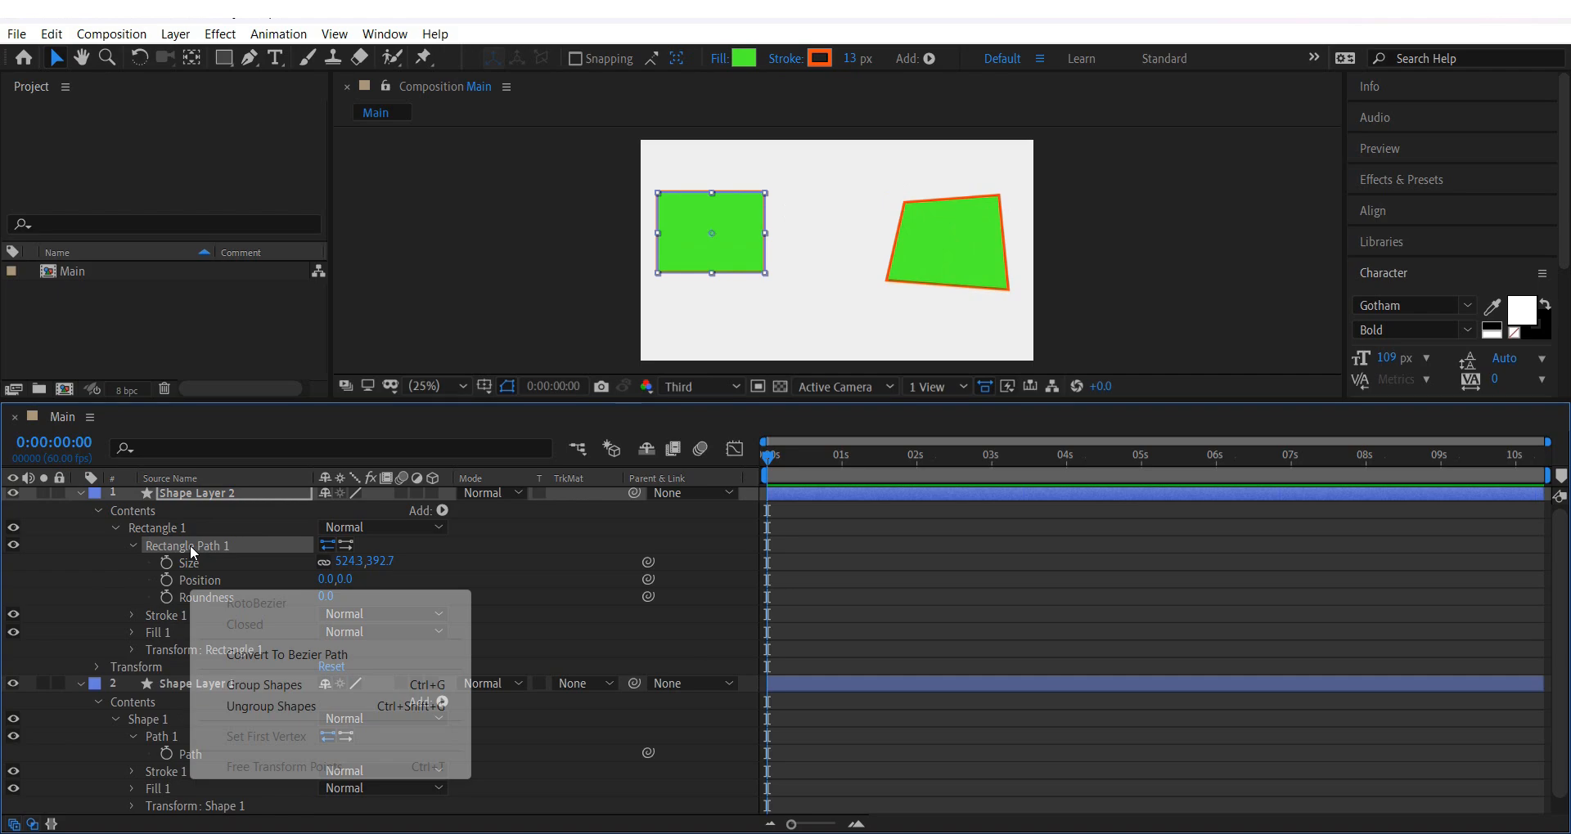
click(273, 655)
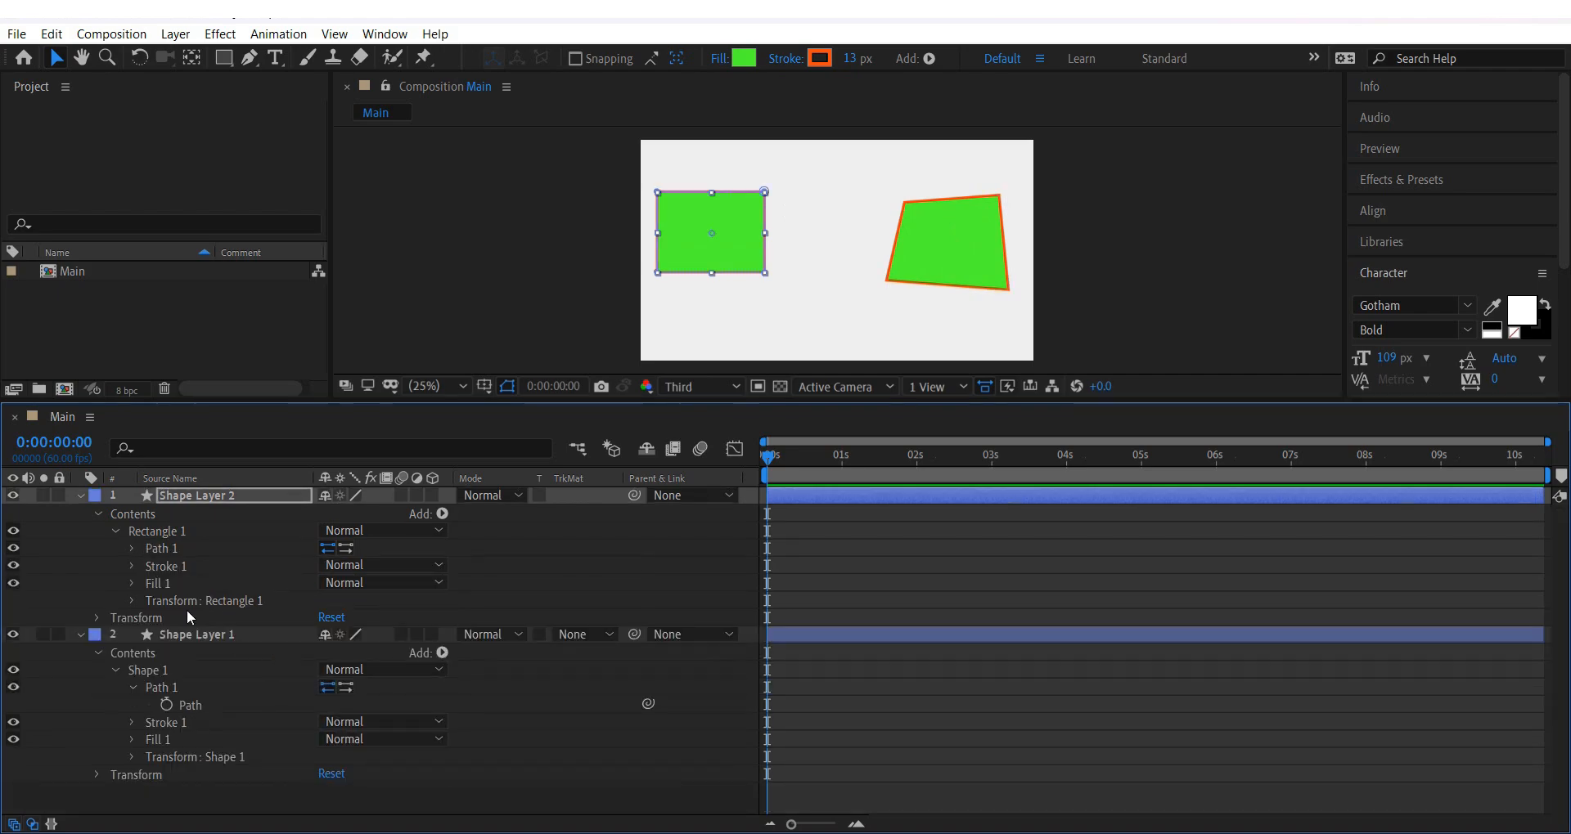
Expand the converted Path 1 in Rectangle 1 and compare its Path property with that of Shape Layer 1.
click(160, 547)
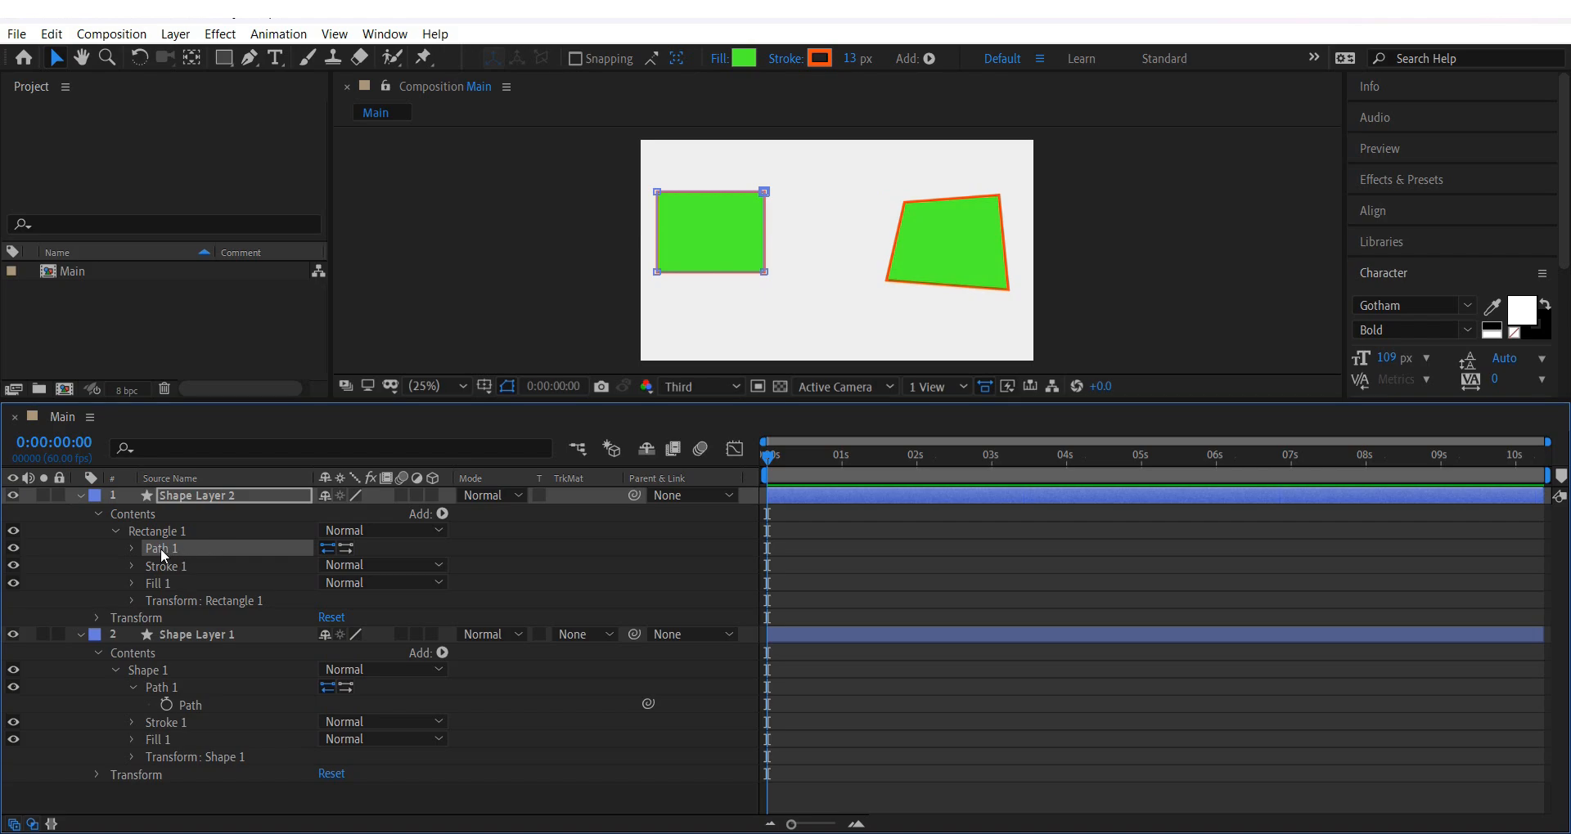
click(133, 548)
click(206, 564)
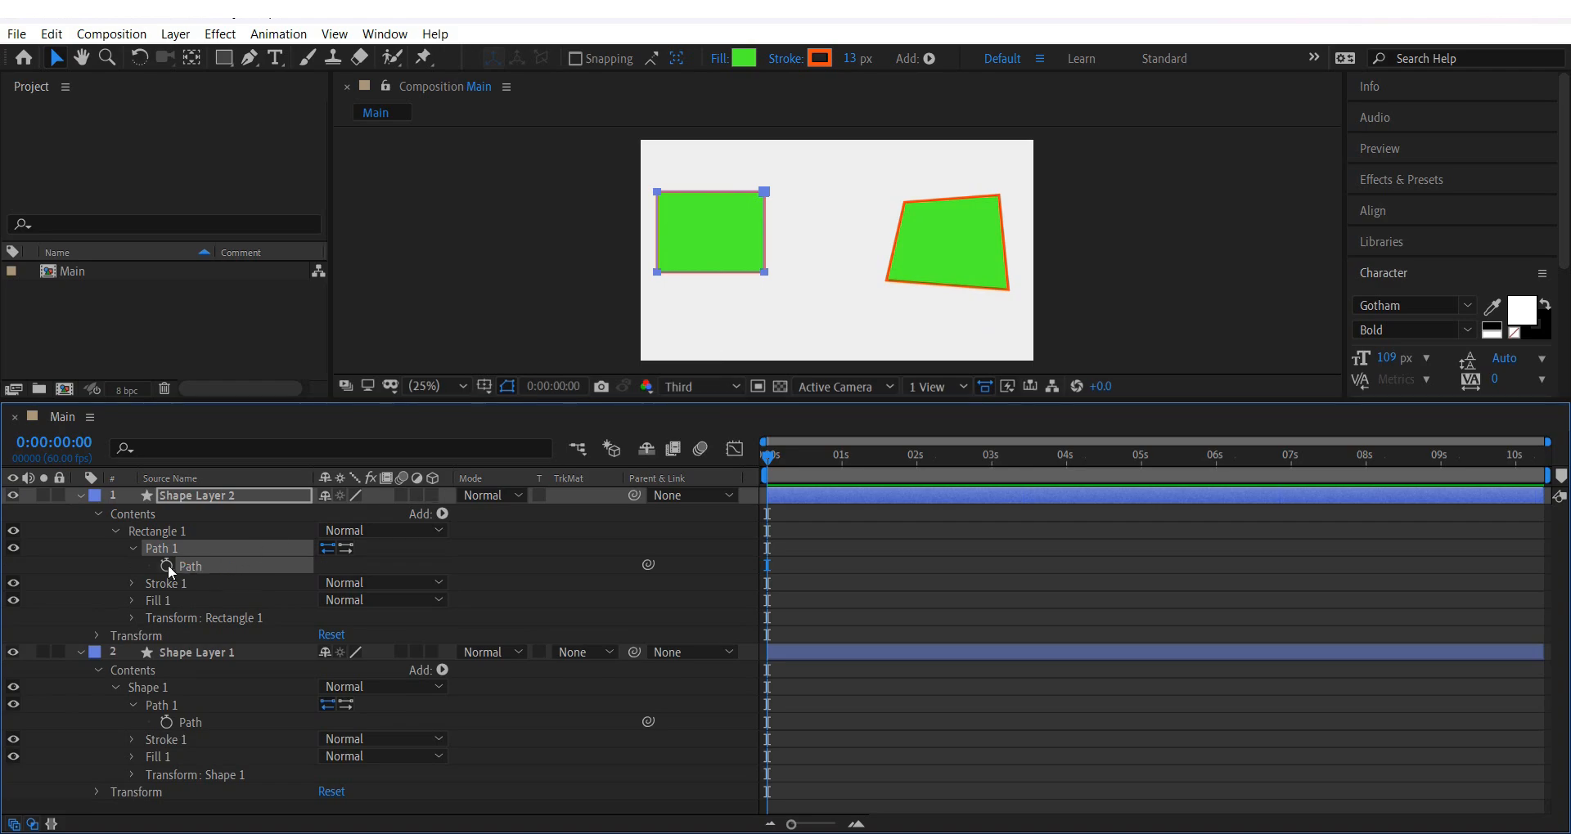
click(192, 723)
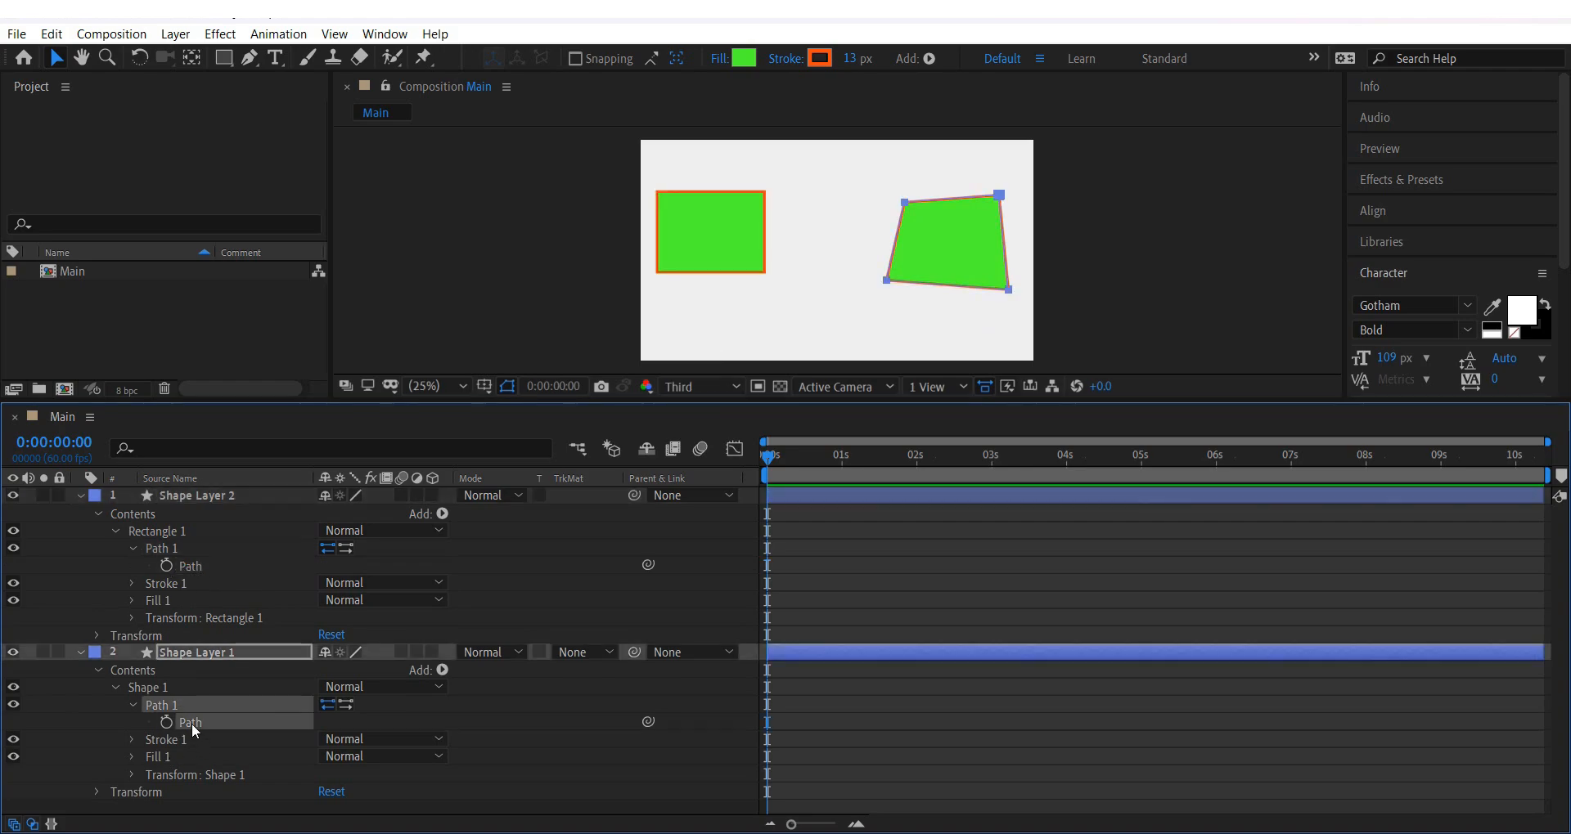
Reshape the converted rectangle with the Pen tool, moving its upper-right vertex slightly outward and its lower-left vertex inward.
drag(454, 448, 437, 649)
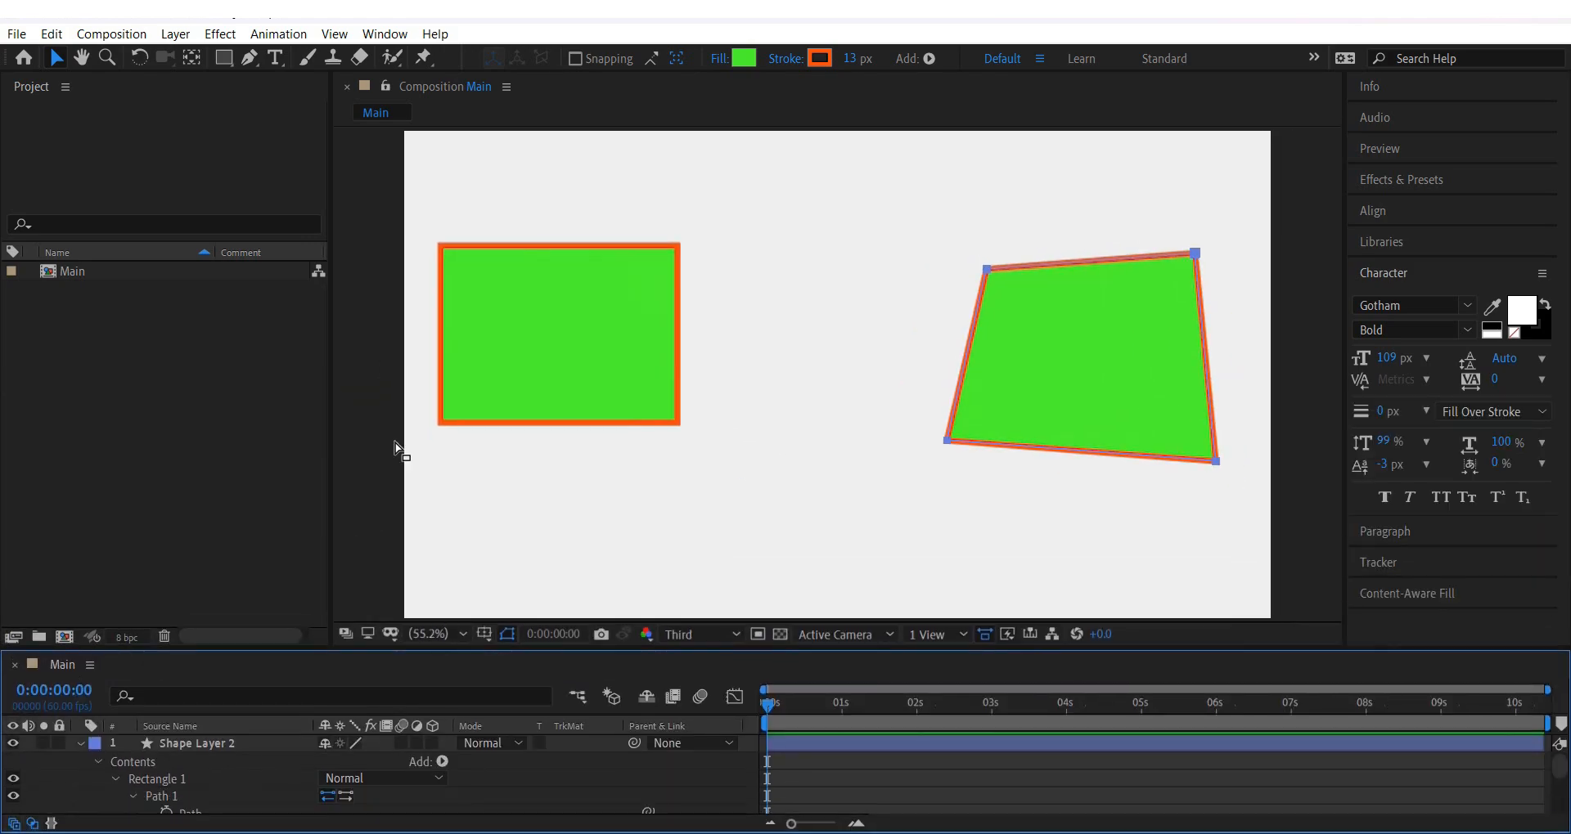
click(250, 57)
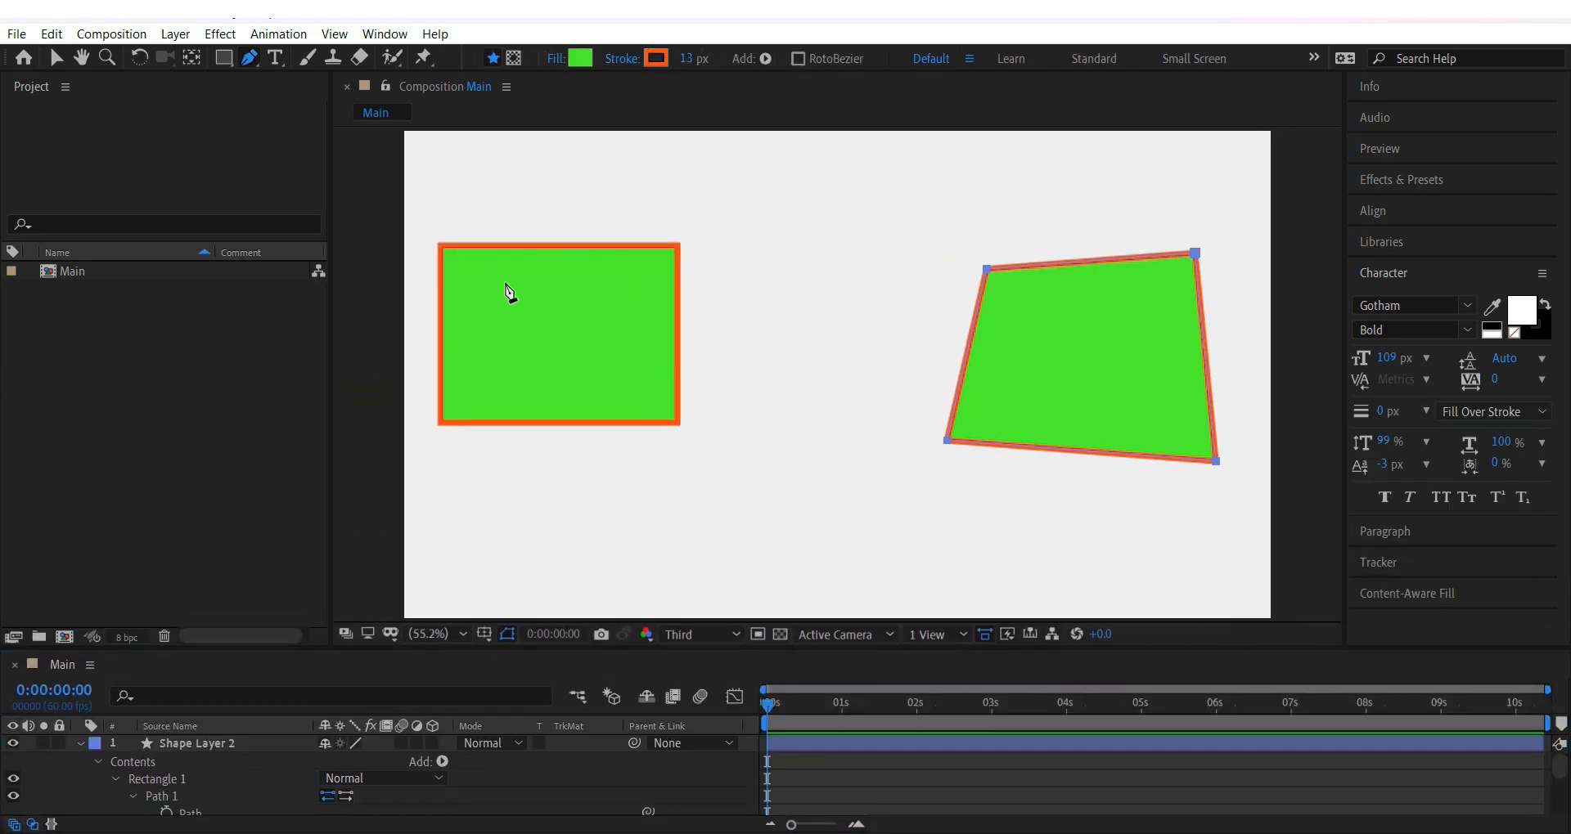
click(54, 56)
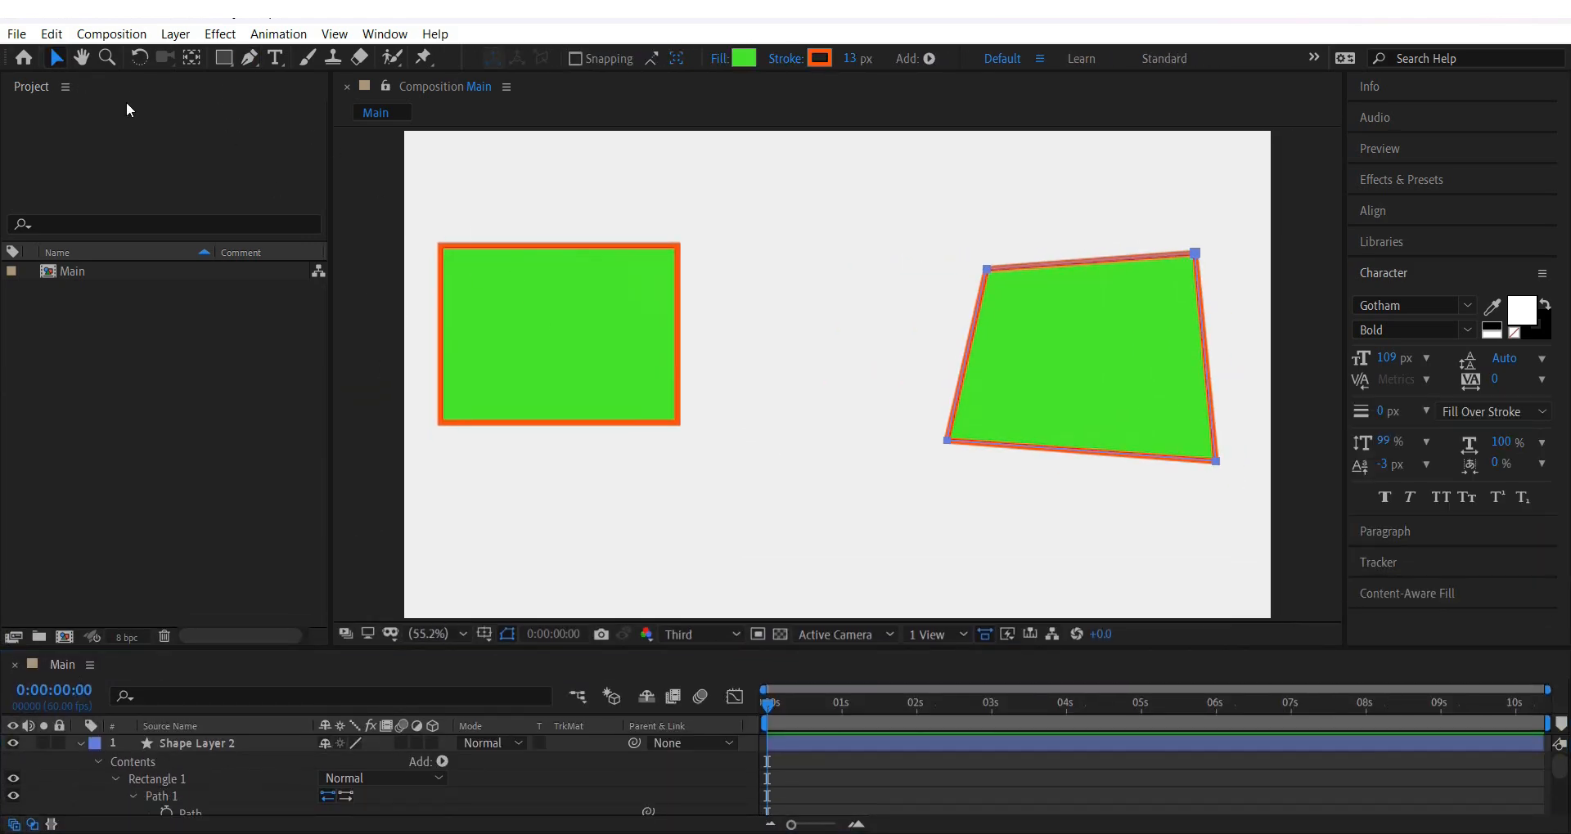
click(534, 359)
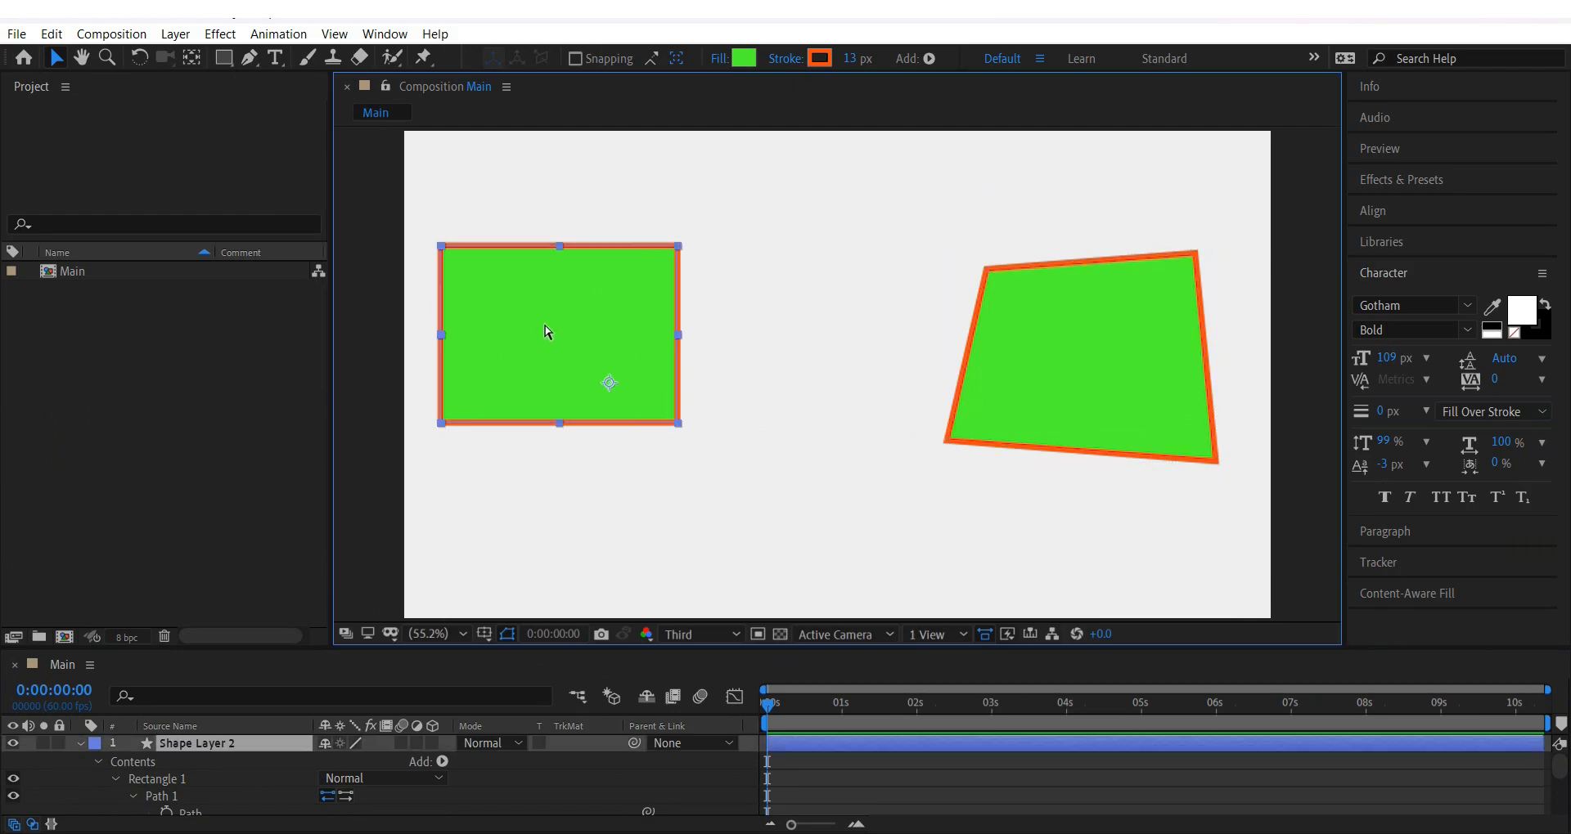
click(546, 327)
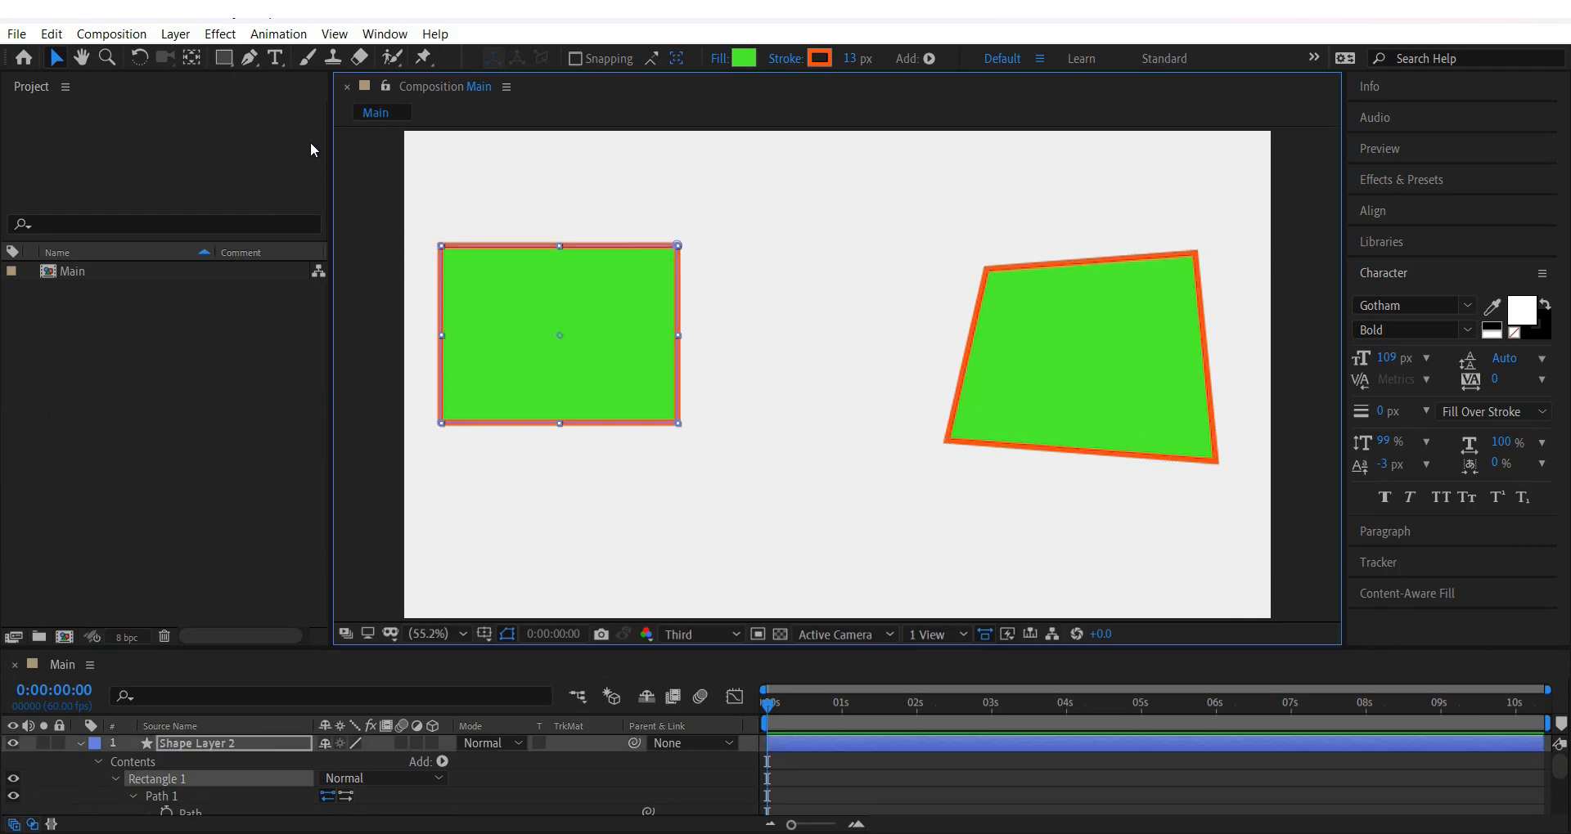
click(251, 59)
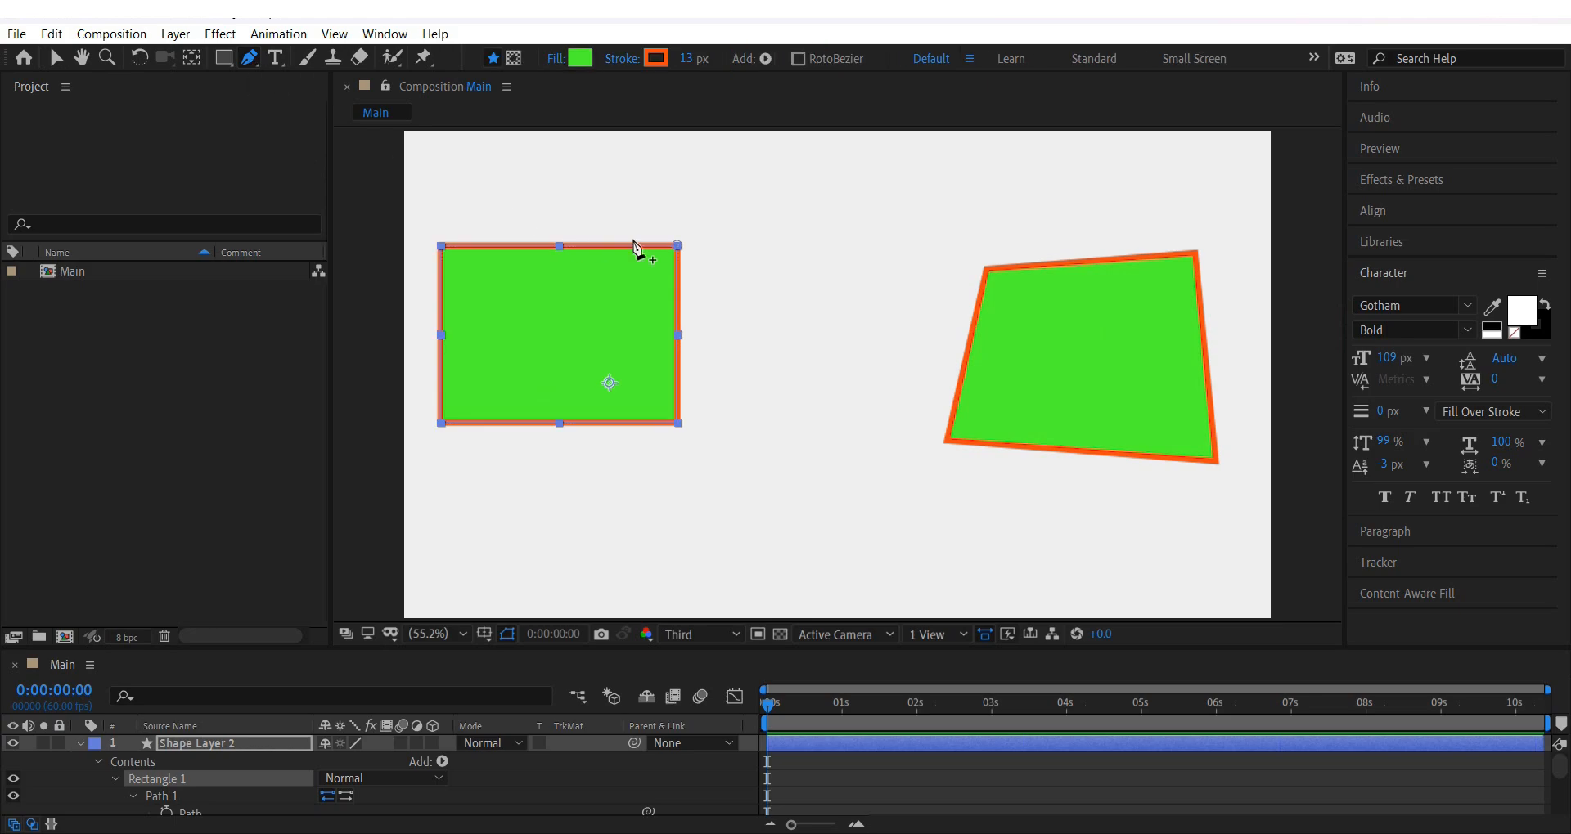
mouse_move(677, 247)
mouse_down()
mouse_move(738, 263)
mouse_move(747, 295)
mouse_move(588, 276)
mouse_move(551, 361)
mouse_move(631, 175)
mouse_move(795, 303)
mouse_move(727, 283)
mouse_move(579, 296)
mouse_move(650, 252)
mouse_move(696, 255)
mouse_up()
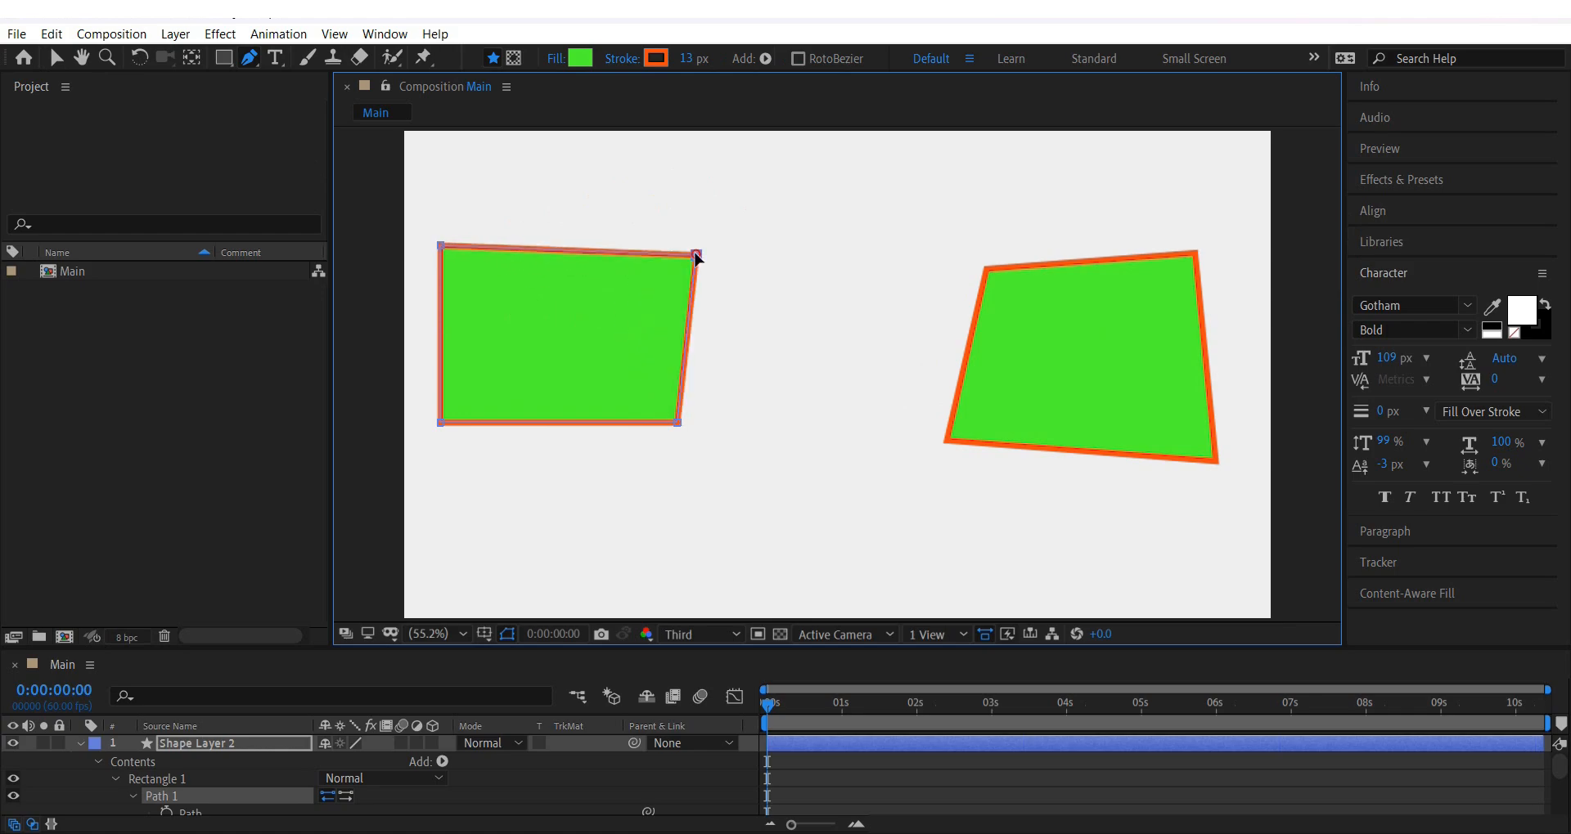
drag(442, 424, 543, 381)
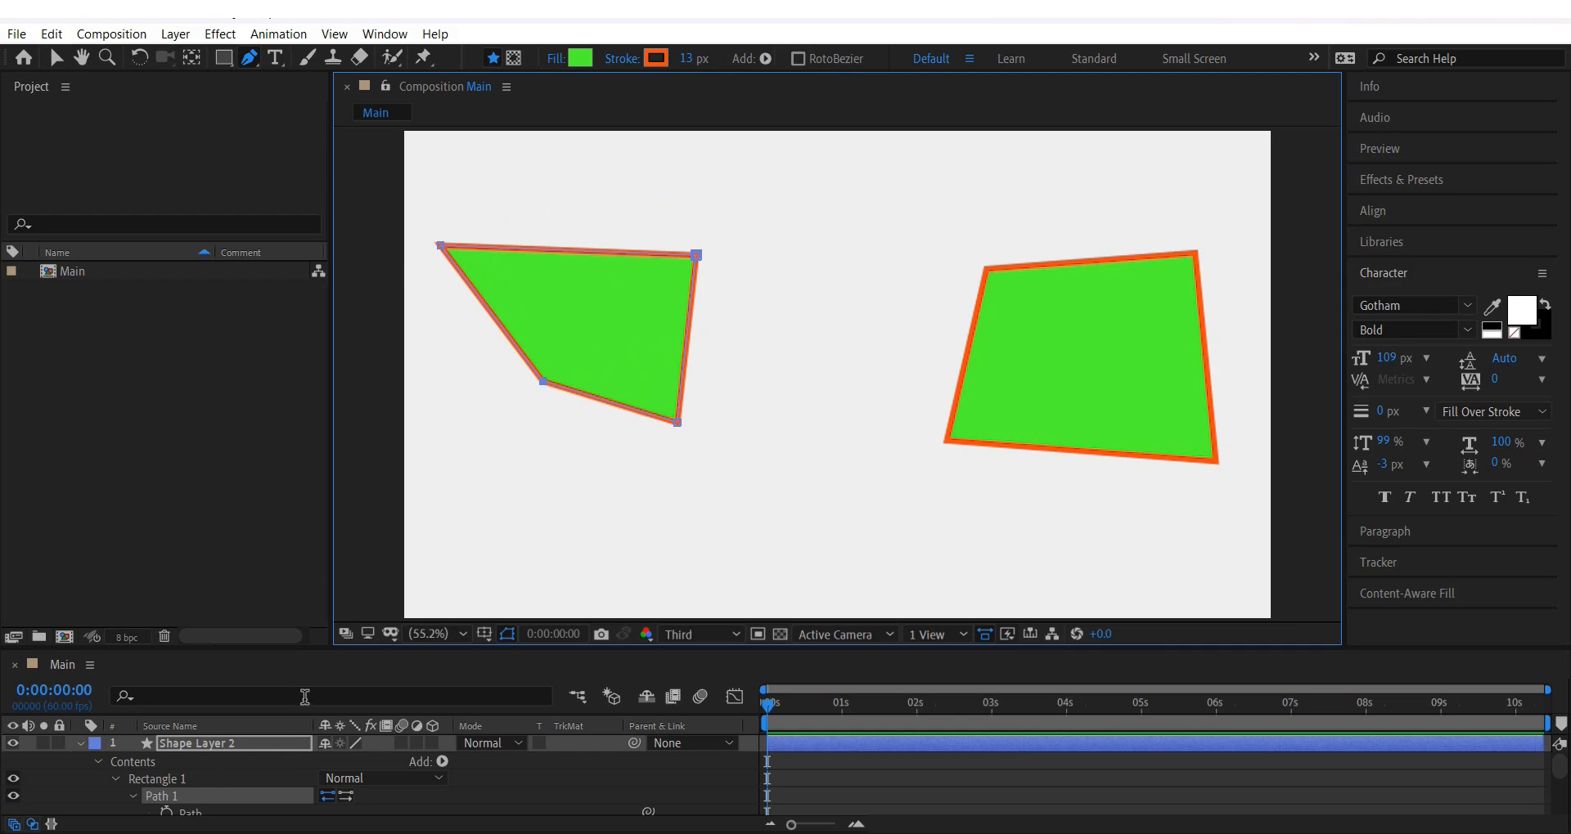
Delete the upper-right vertex of Shape Layer 2's path and select its upper-left vertex.
drag(375, 649, 374, 549)
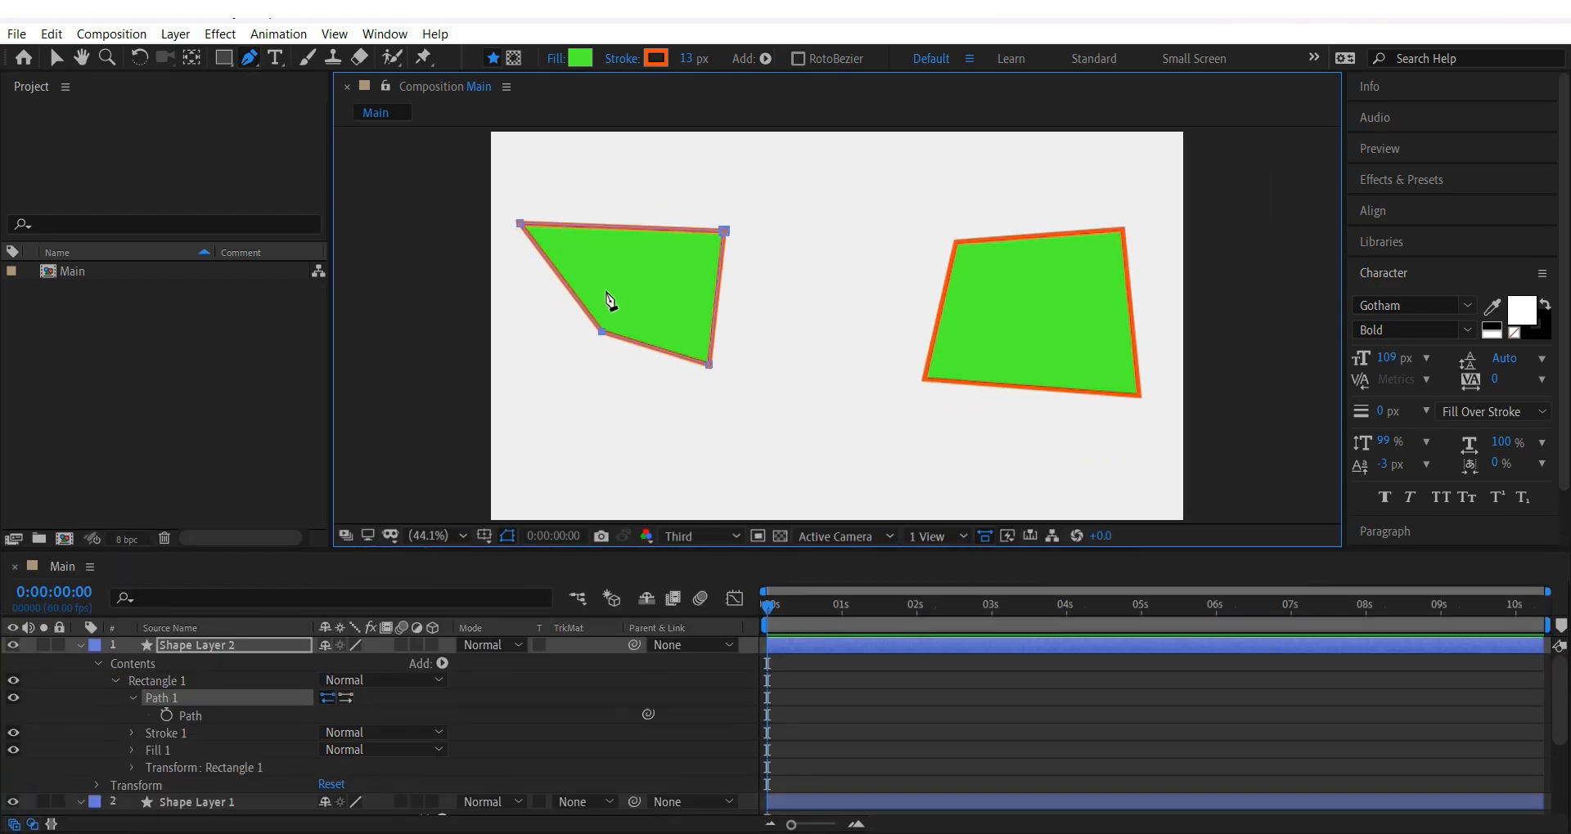
click(212, 645)
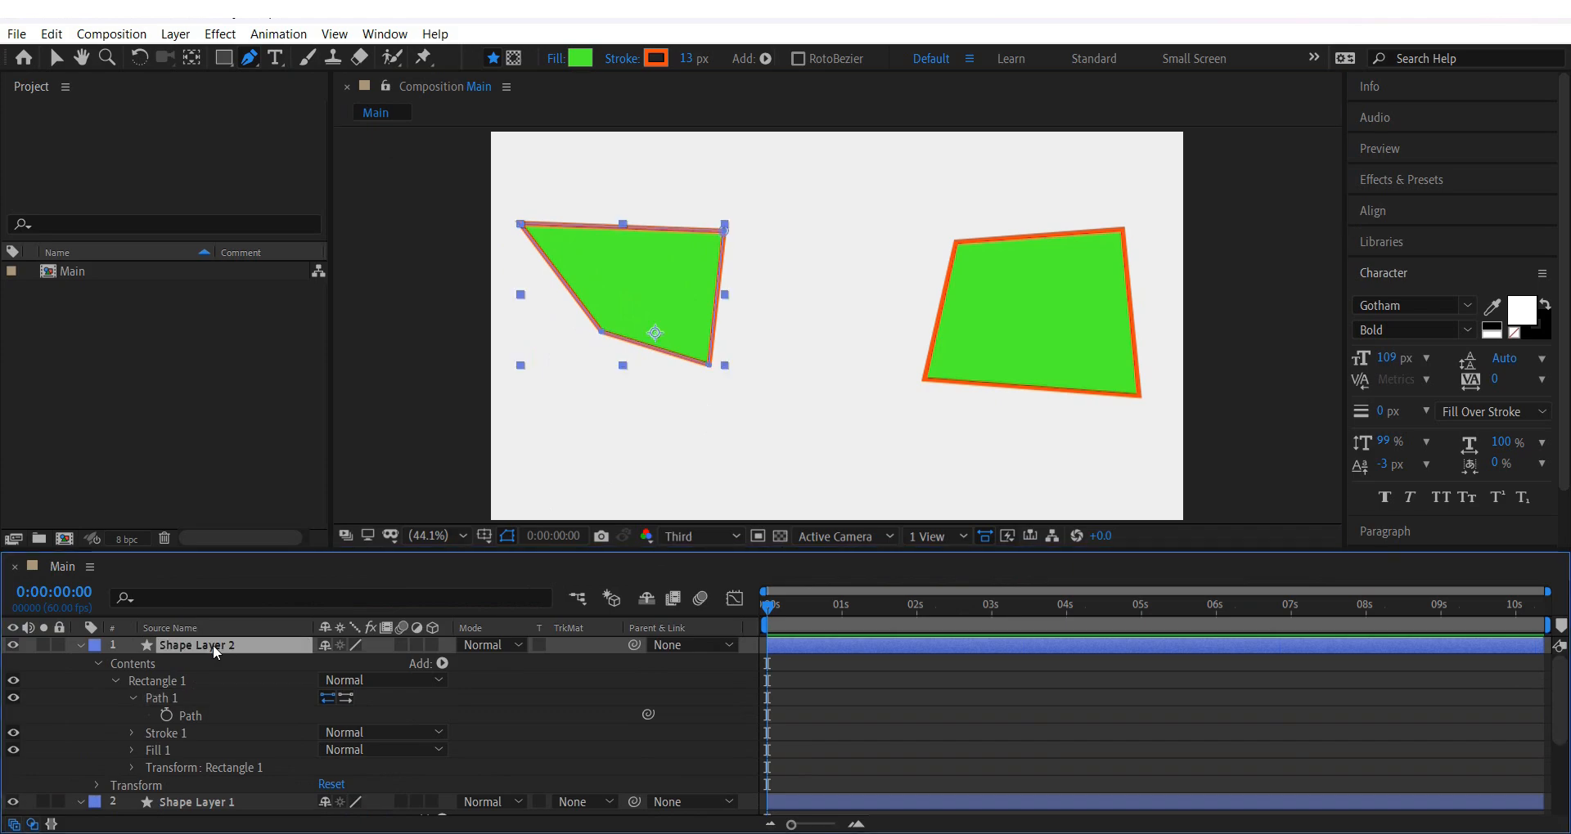
click(603, 334)
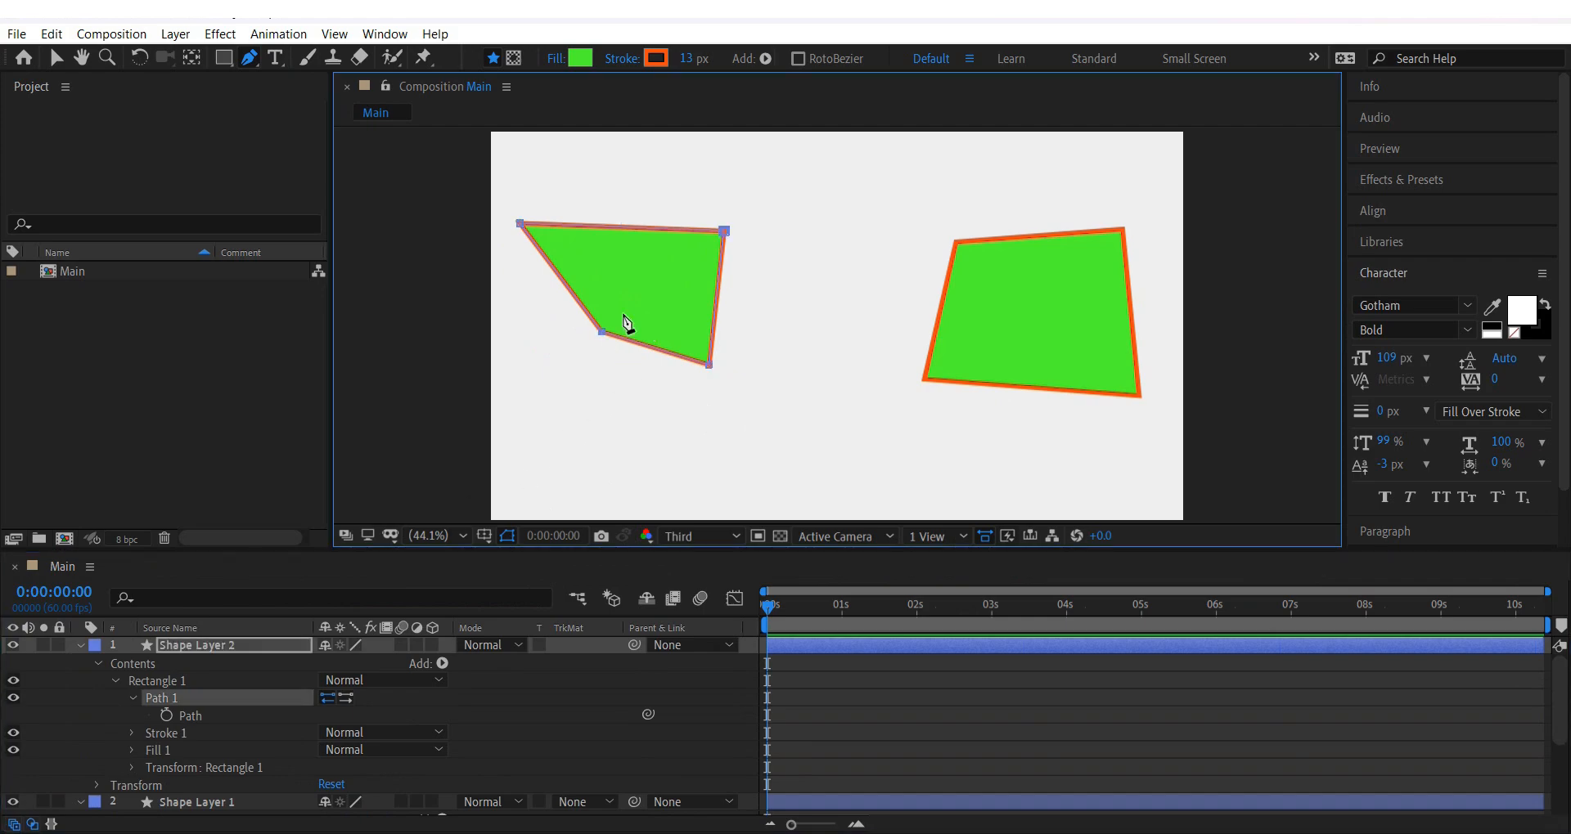
click(723, 231)
key(Delete)
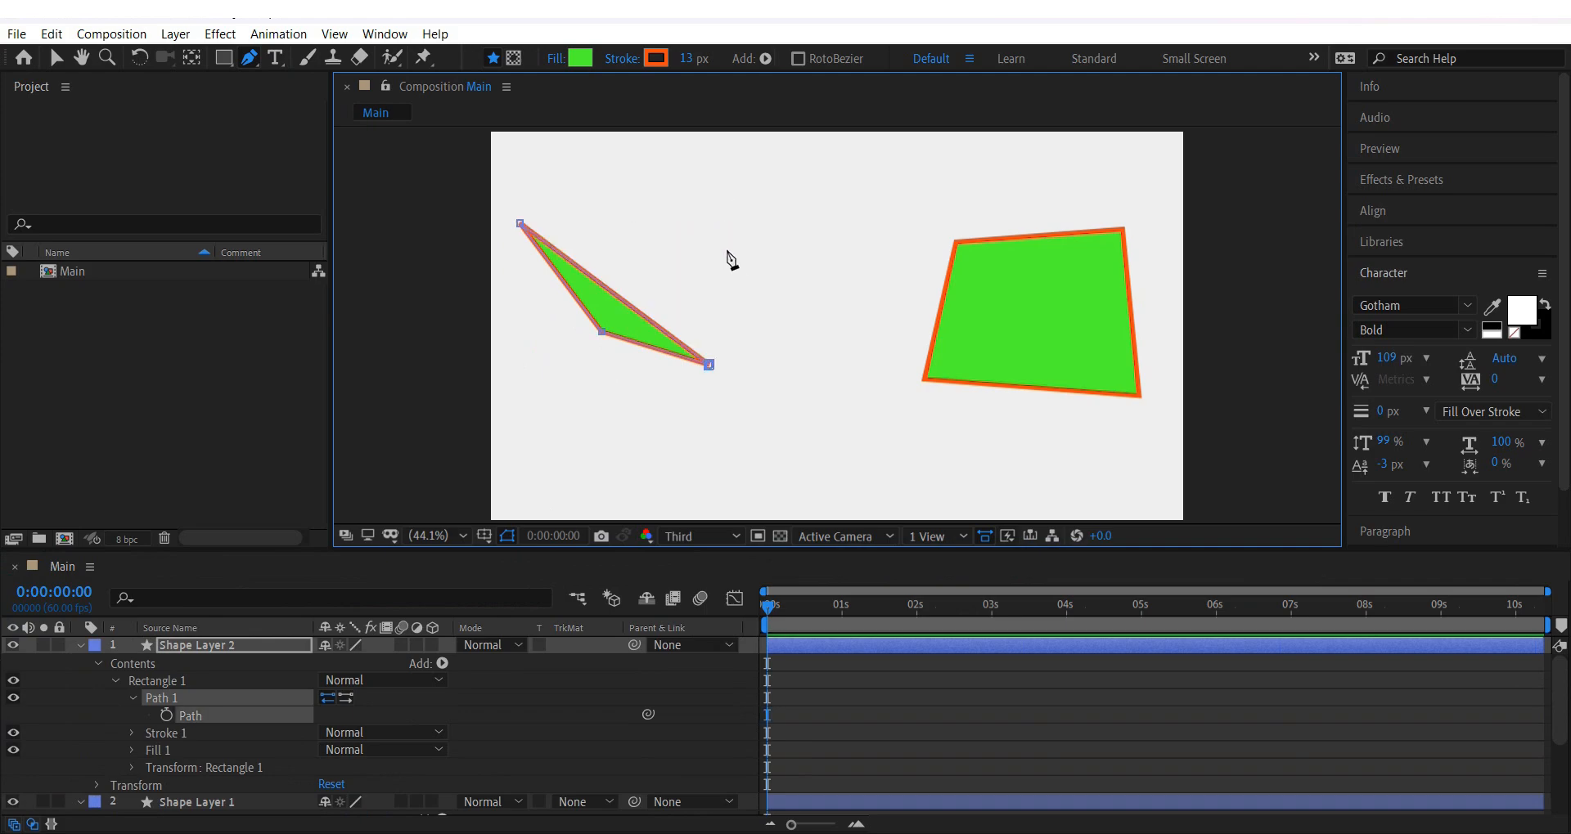
click(520, 223)
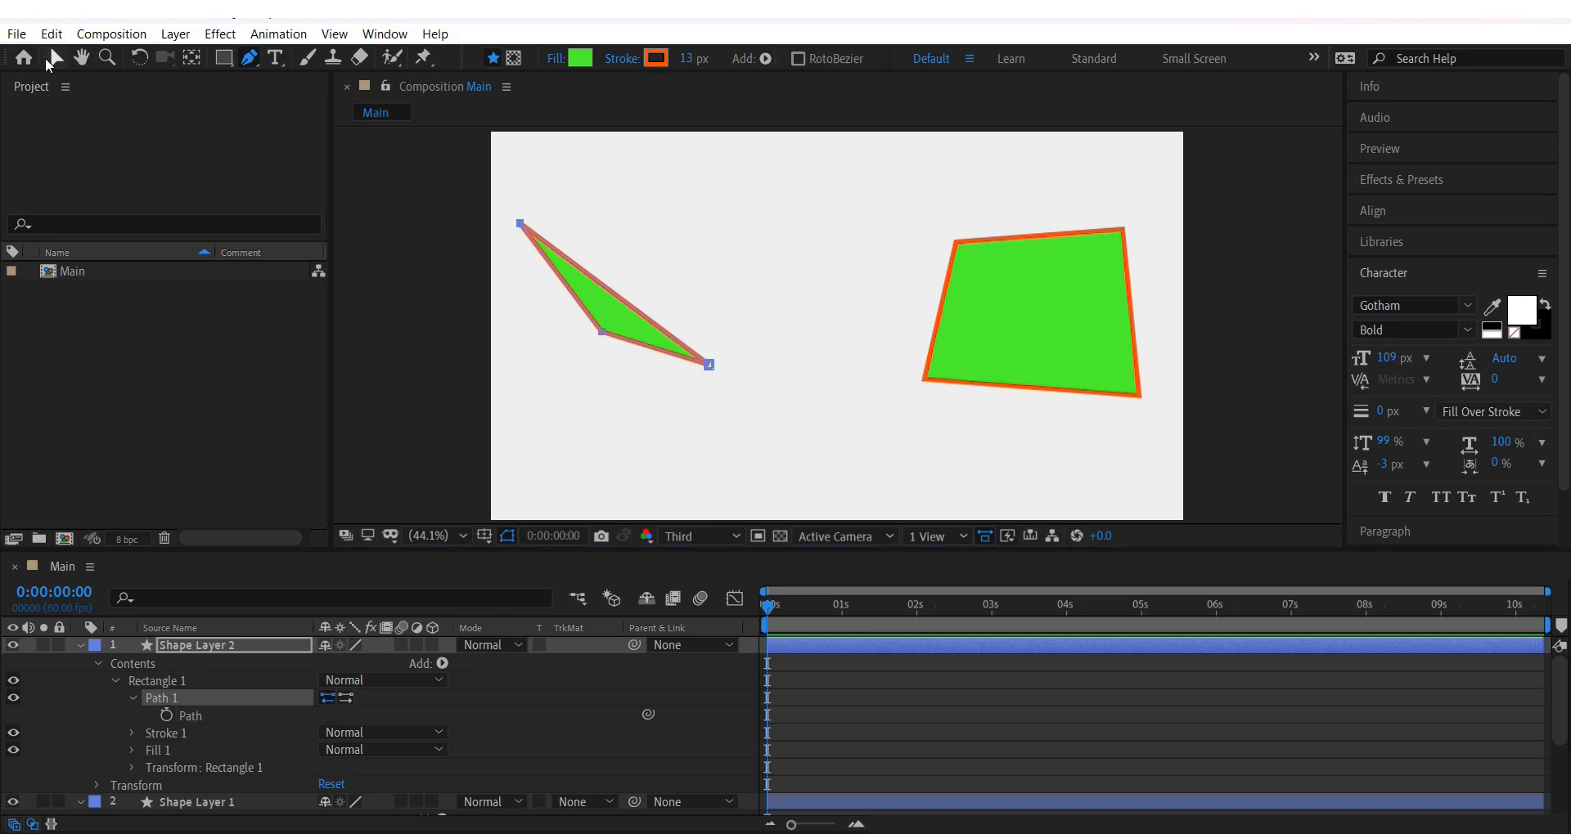